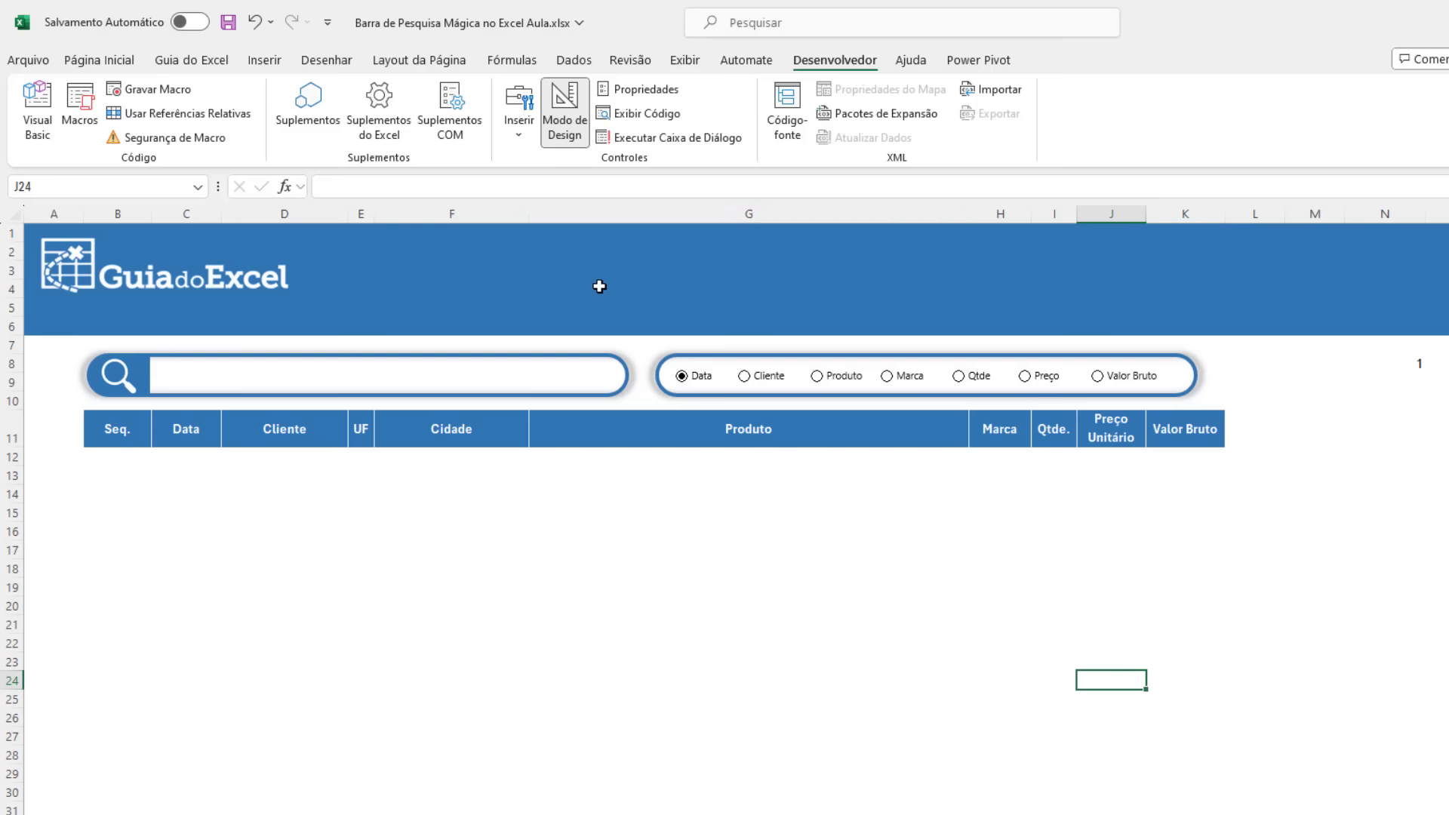
Step: Insert a form-control check box beside the sort option buttons, around columns L and M in row 8
{"action": "left_click", "coordinate": [522, 130]}
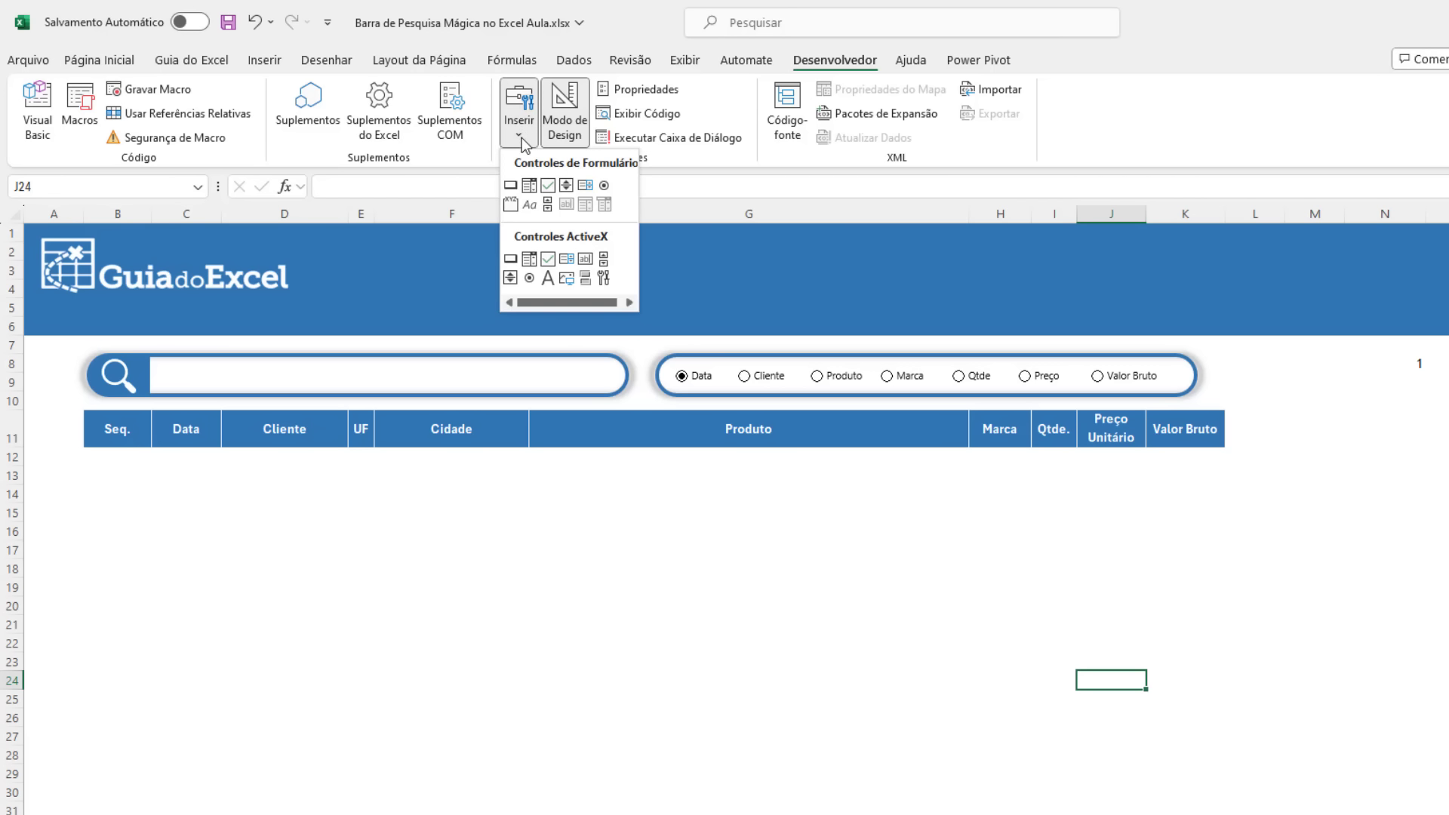
{"action": "left_click", "coordinate": [549, 185]}
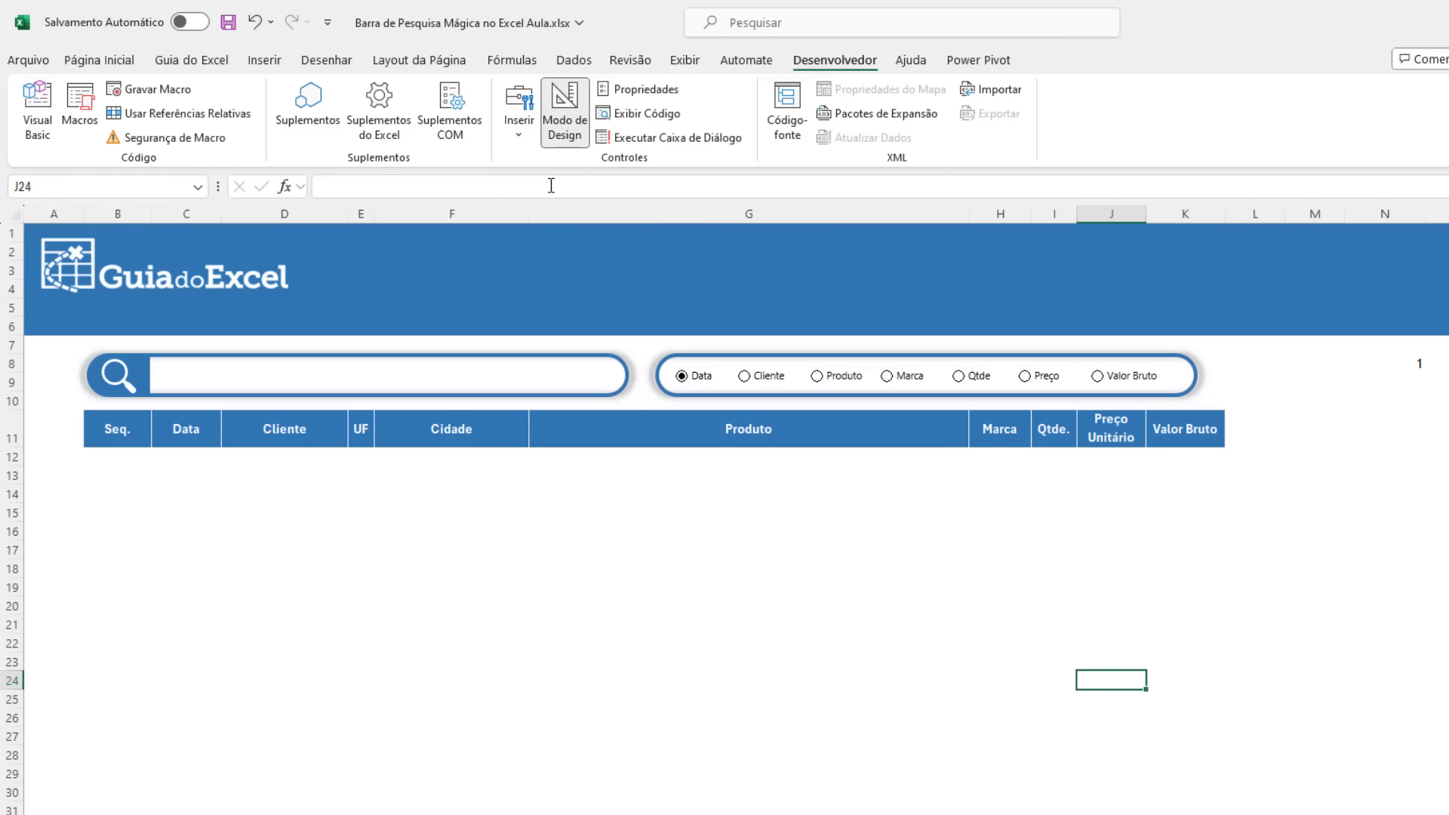
{"action": "left_click", "coordinate": [519, 133]}
{"action": "left_click", "coordinate": [548, 189]}
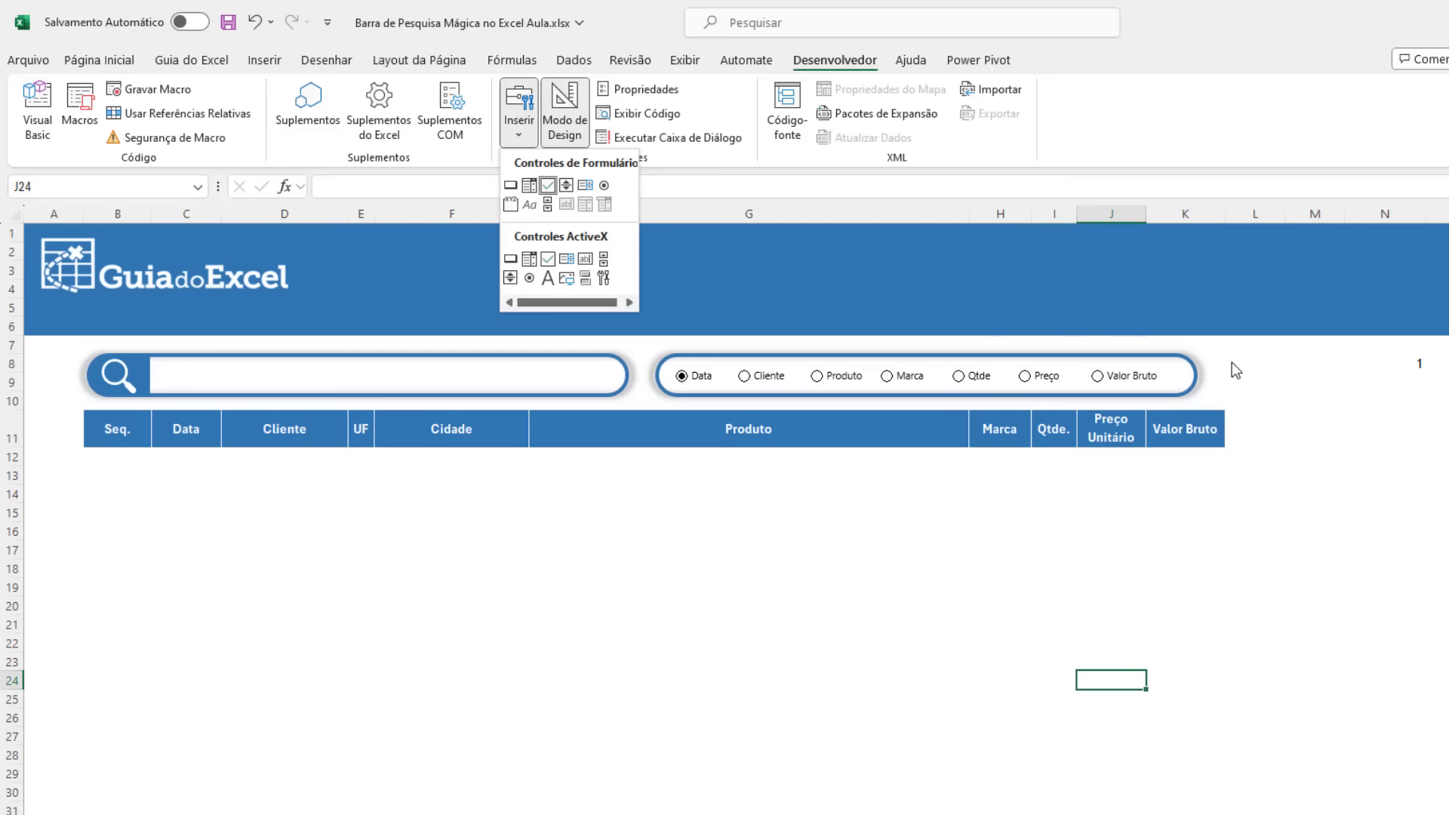
{"action": "left_click", "coordinate": [1232, 362]}
{"action": "left_click_drag", "start_coordinate": [1272, 389], "coordinate": [1244, 385]}
{"action": "left_click", "coordinate": [1244, 384]}
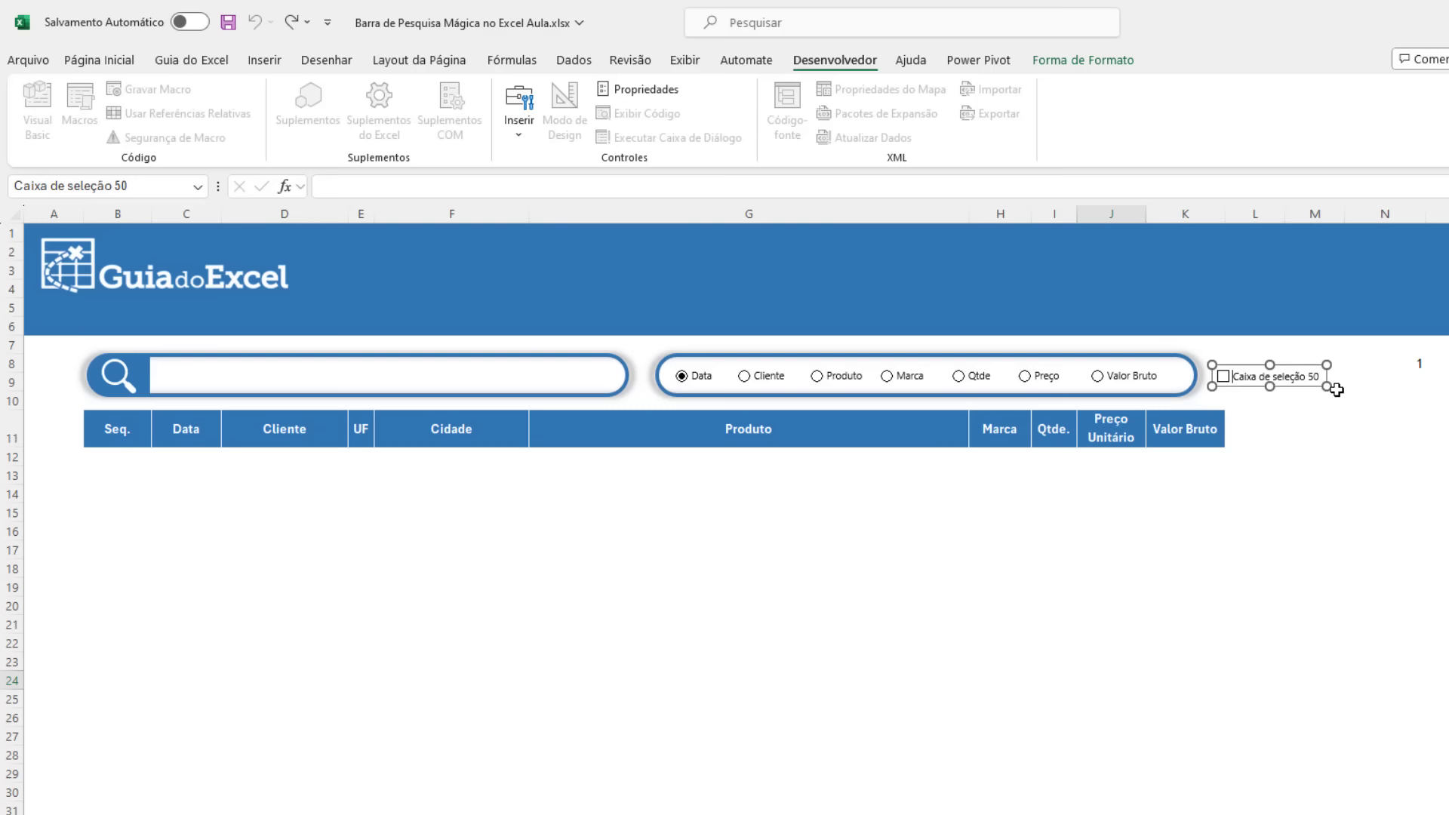
Step: Replace the new check box's caption with "Crescente"
{"action": "key", "text": "ctrl+a"}
{"action": "type", "text": "c"}
{"action": "left_click", "coordinate": [1313, 454]}
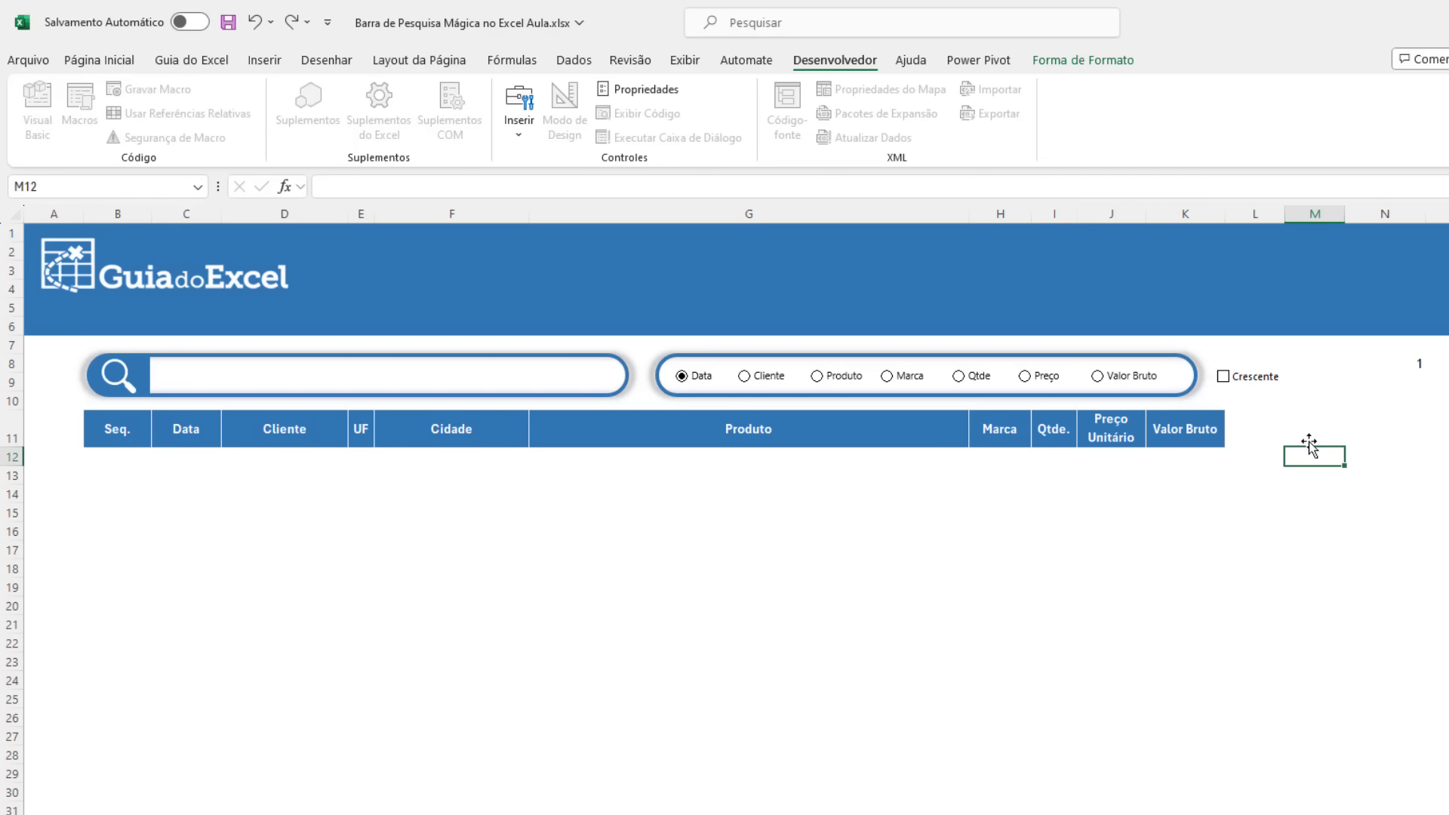
Step: Link the Crescente check box to cell $O$8
{"action": "right_click", "coordinate": [1252, 383]}
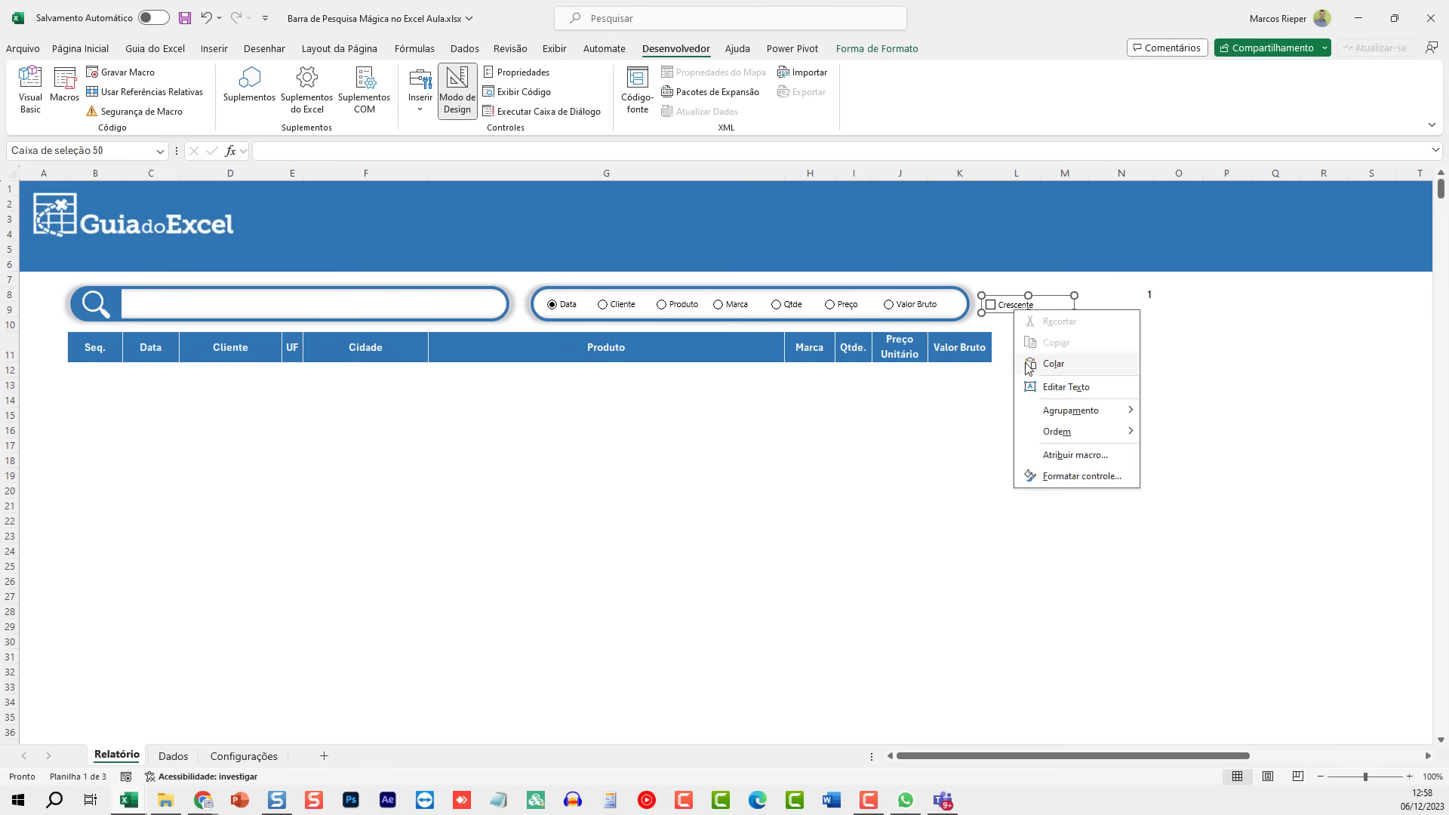
{"action": "left_click", "coordinate": [1081, 475]}
{"action": "left_click", "coordinate": [809, 487]}
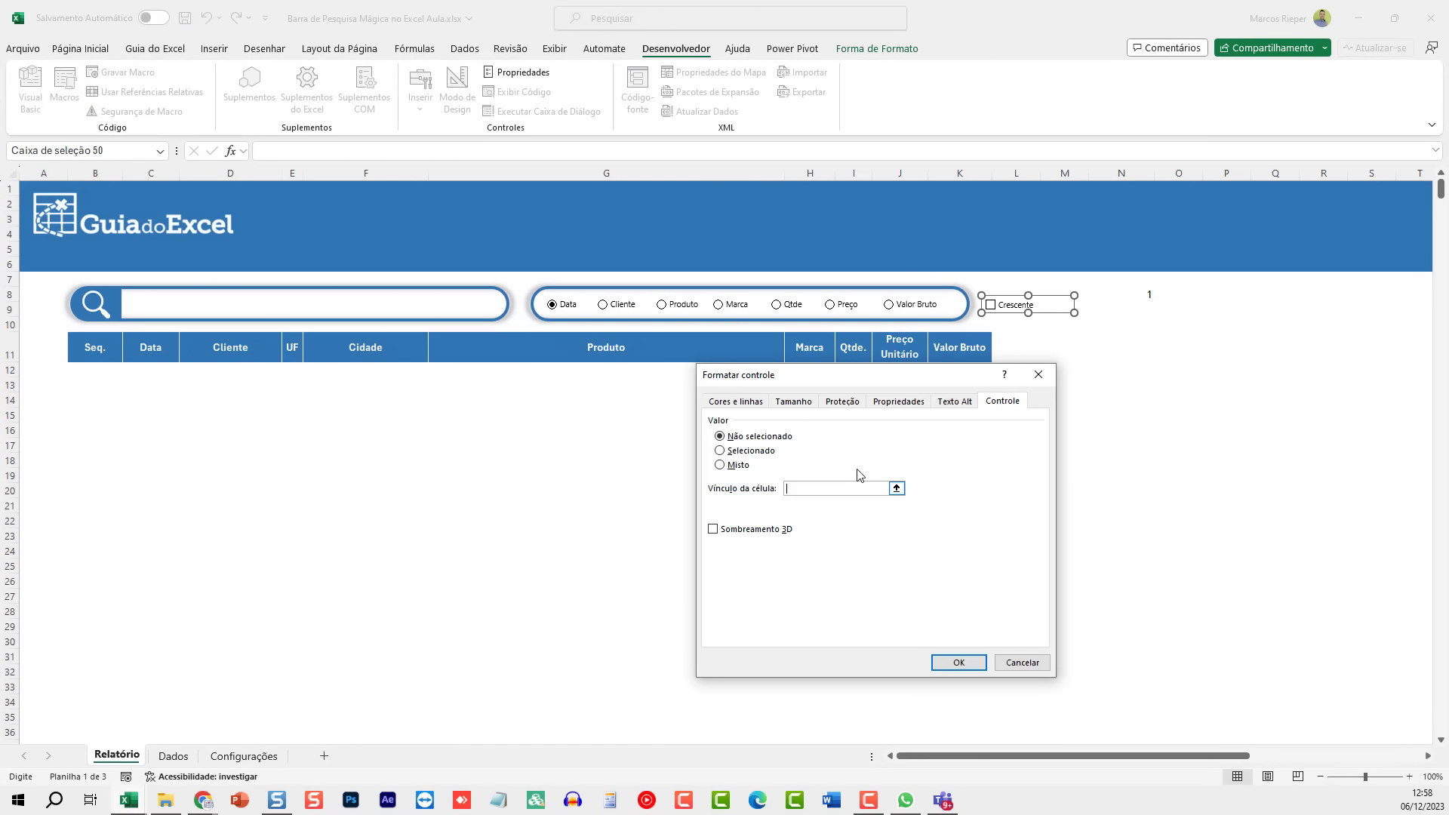
{"action": "left_click", "coordinate": [1193, 298]}
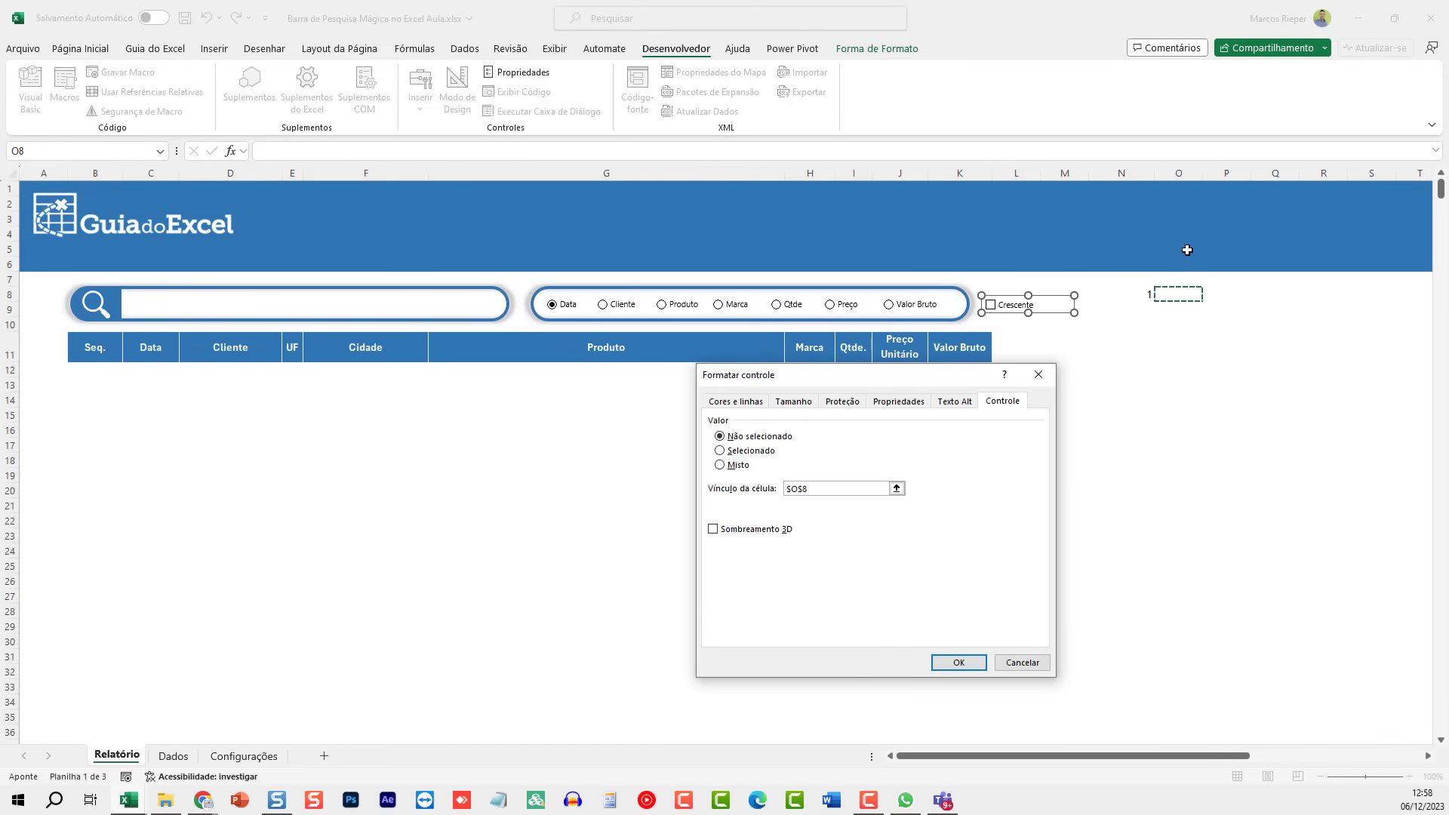
{"action": "left_click", "coordinate": [959, 661]}
{"action": "left_click", "coordinate": [1178, 430]}
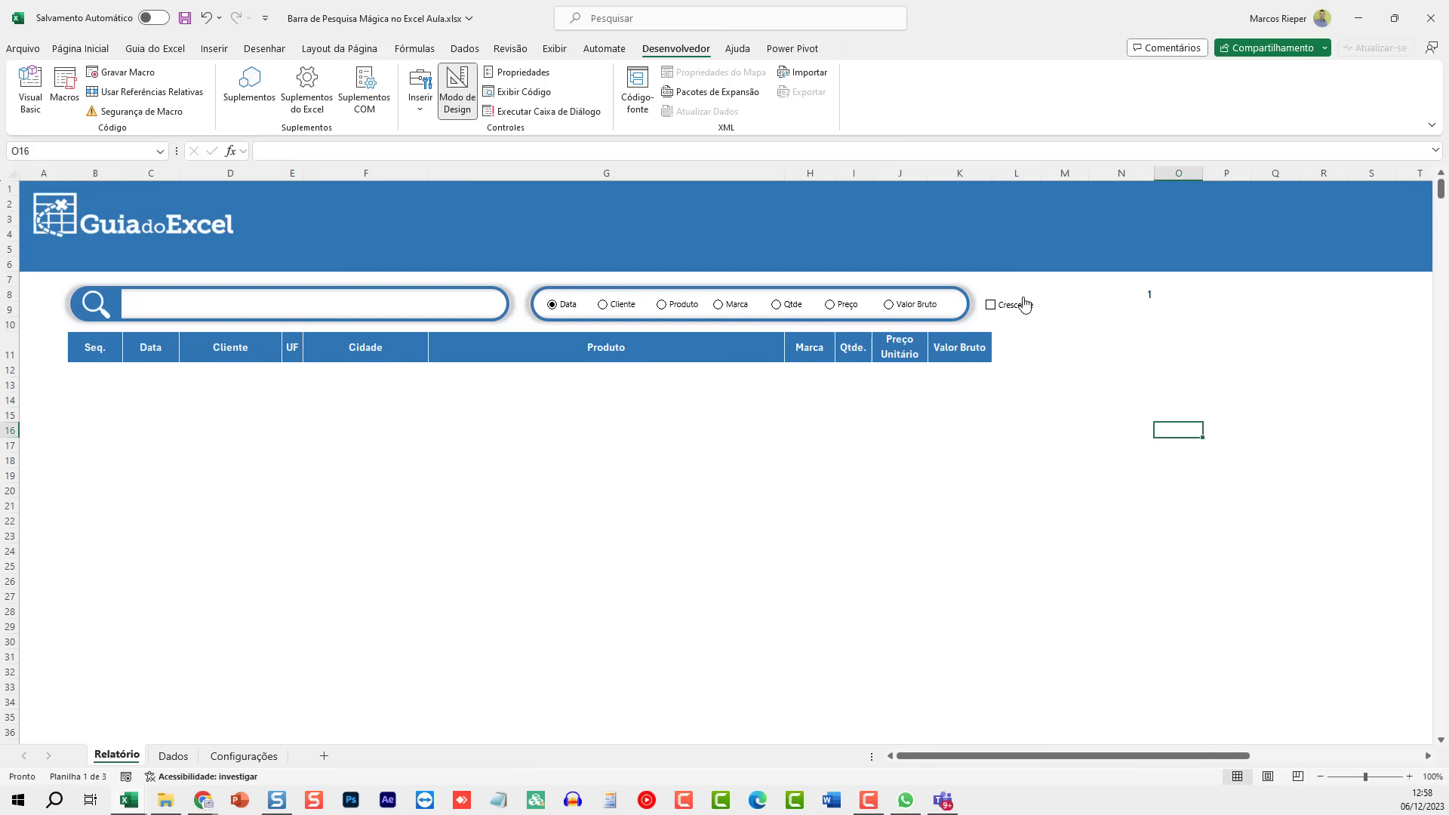
Step: Test the Crescente check box by toggling it repeatedly, leave it ticked, and widen column O to fit its linked value
{"action": "left_click", "coordinate": [1024, 304]}
{"action": "left_click_drag", "start_coordinate": [1203, 173], "coordinate": [1247, 173]}
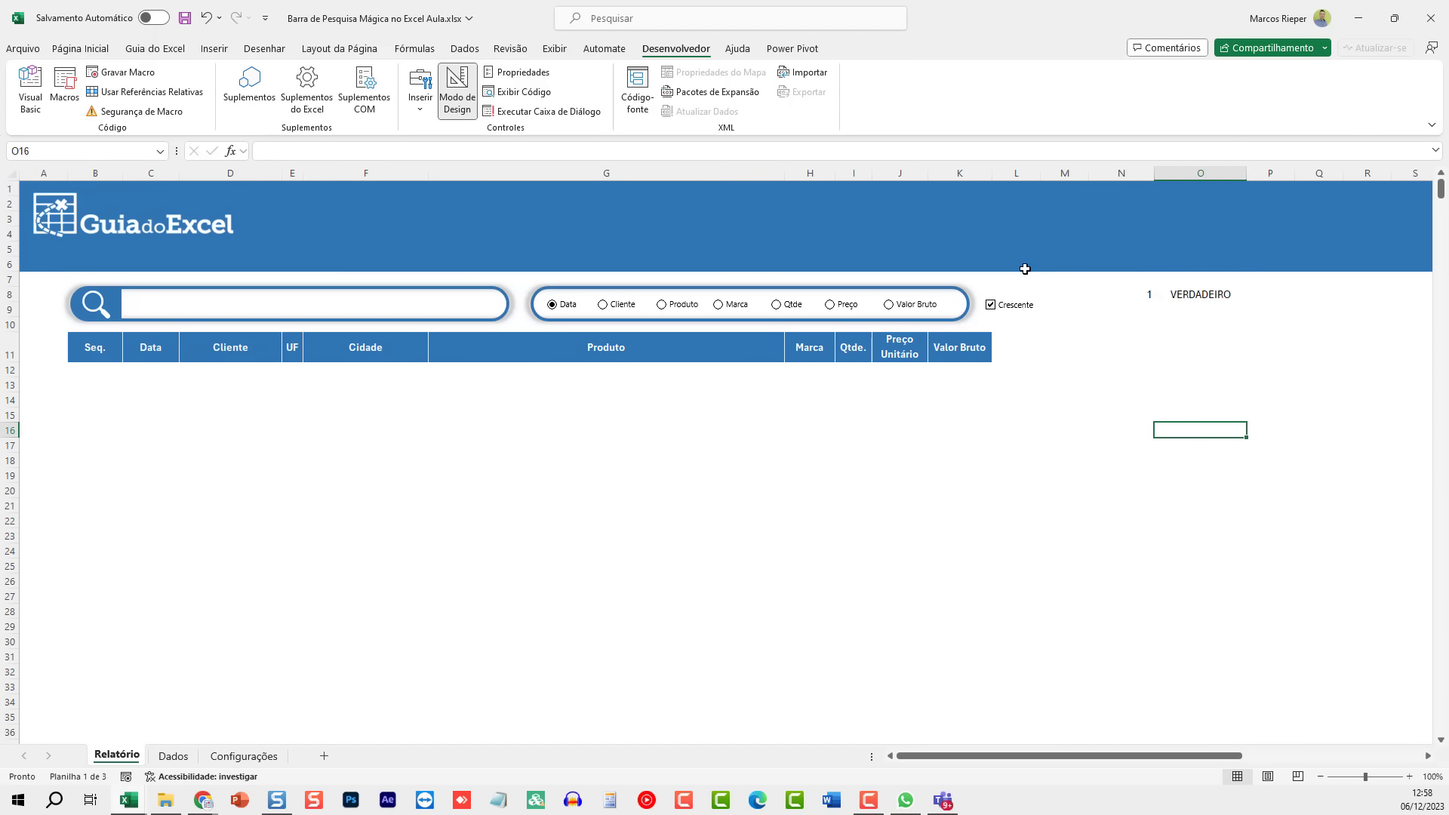
{"action": "left_click", "coordinate": [1008, 306]}
{"action": "left_click", "coordinate": [1007, 306]}
{"action": "left_click", "coordinate": [1007, 307]}
{"action": "left_click", "coordinate": [1008, 307]}
{"action": "left_click", "coordinate": [1045, 474]}
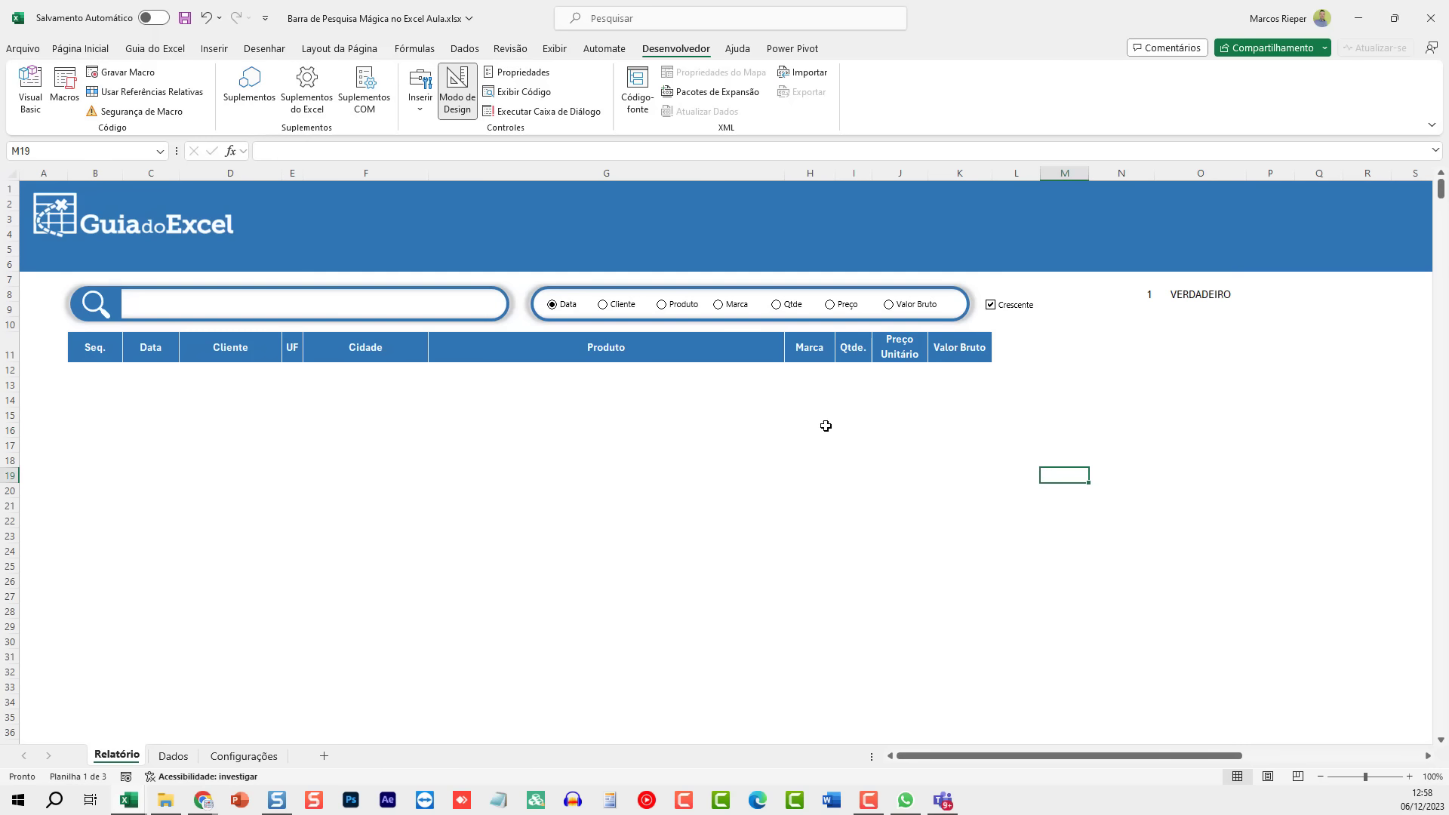
Step: Draw an ActiveX text box about 369 wide and 22,5 high over the white area of the search bar
{"action": "left_click", "coordinate": [169, 303]}
{"action": "left_click", "coordinate": [279, 447]}
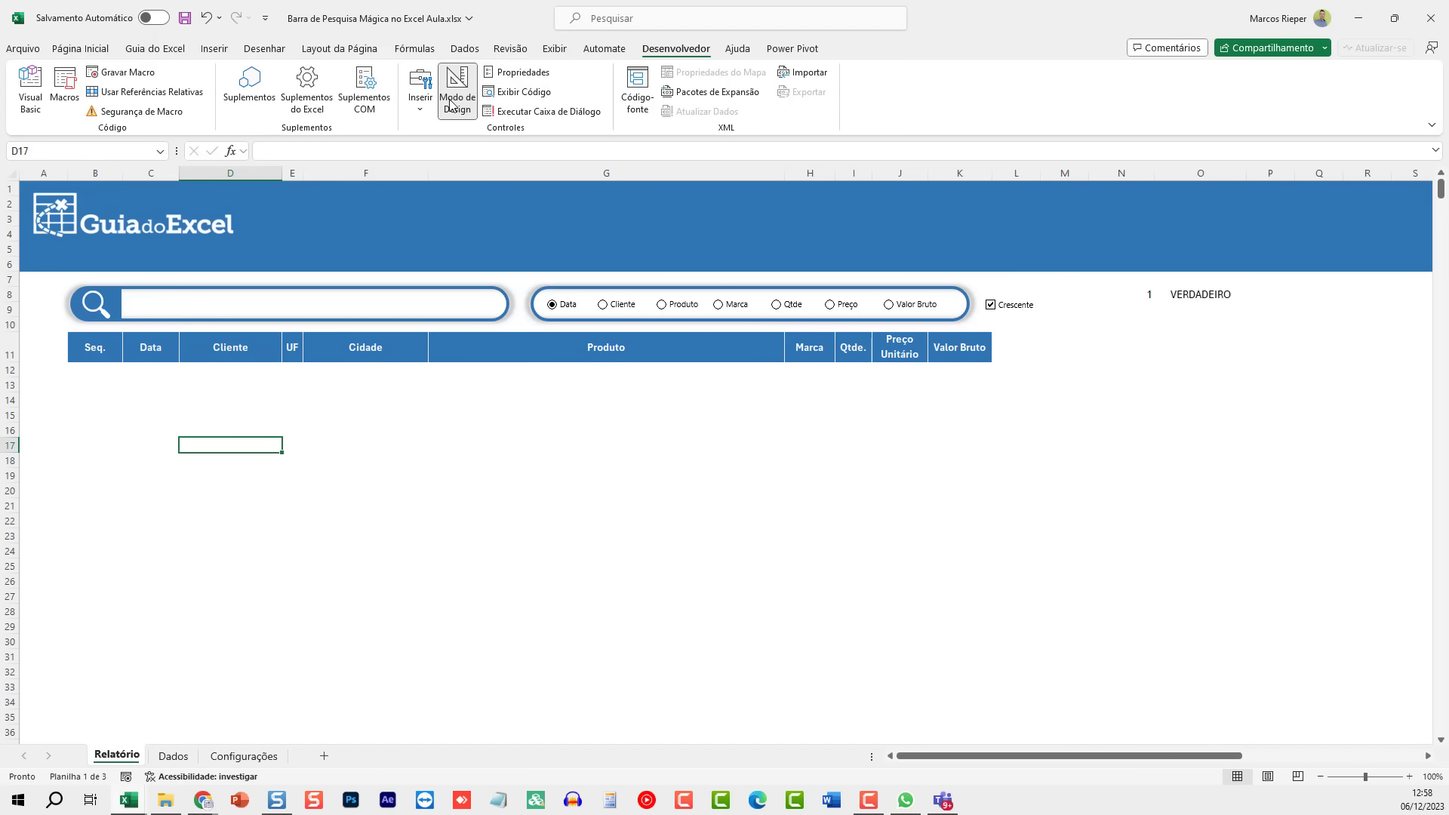
{"action": "left_click", "coordinate": [421, 94]}
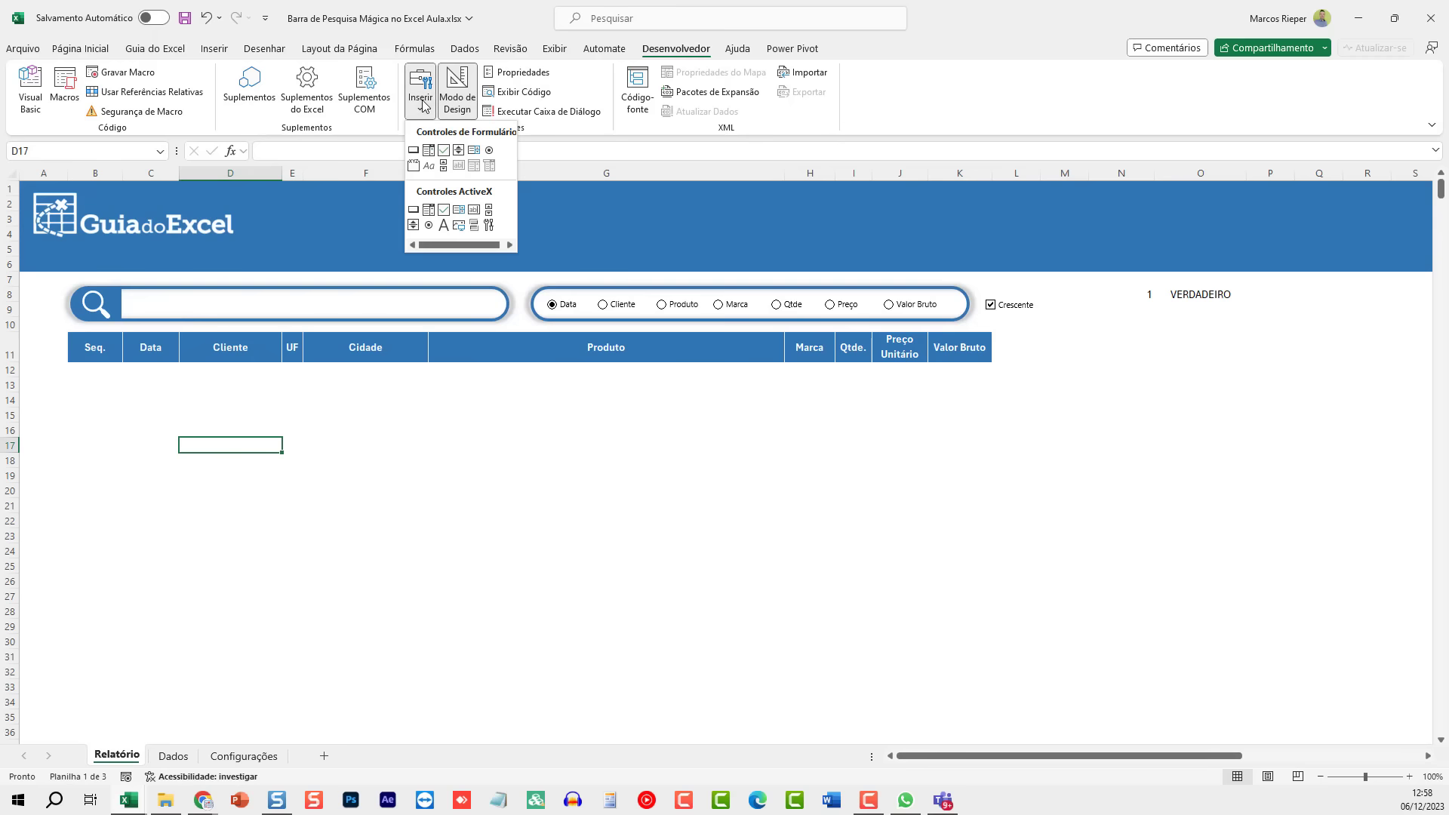
{"action": "left_click", "coordinate": [472, 211]}
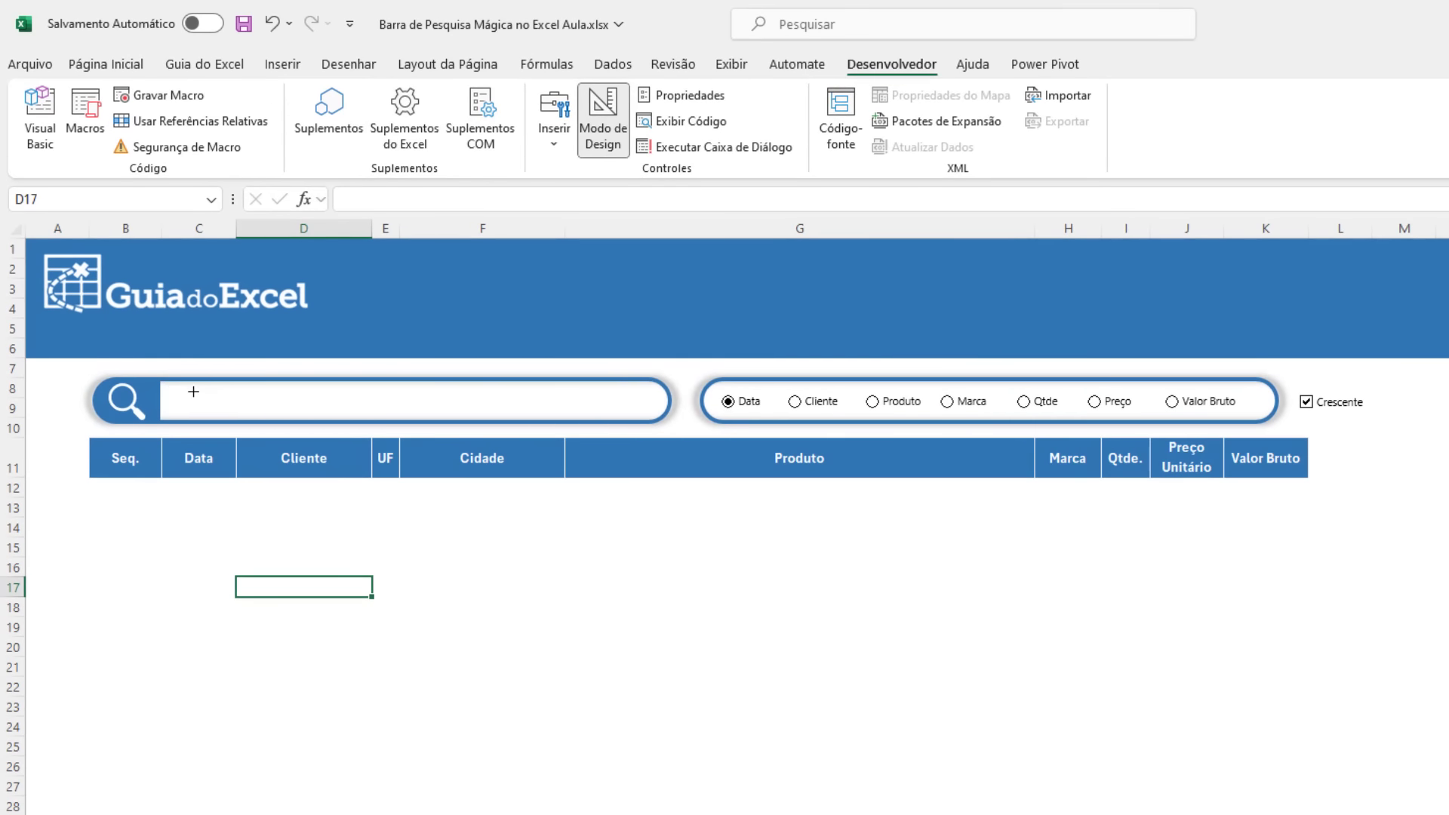
{"action": "mouse_move", "coordinate": [166, 392]}
{"action": "left_mouse_down"}
{"action": "mouse_move", "coordinate": [260, 414]}
{"action": "mouse_move", "coordinate": [195, 401]}
{"action": "mouse_move", "coordinate": [210, 418]}
{"action": "mouse_move", "coordinate": [655, 401]}
{"action": "left_mouse_up"}
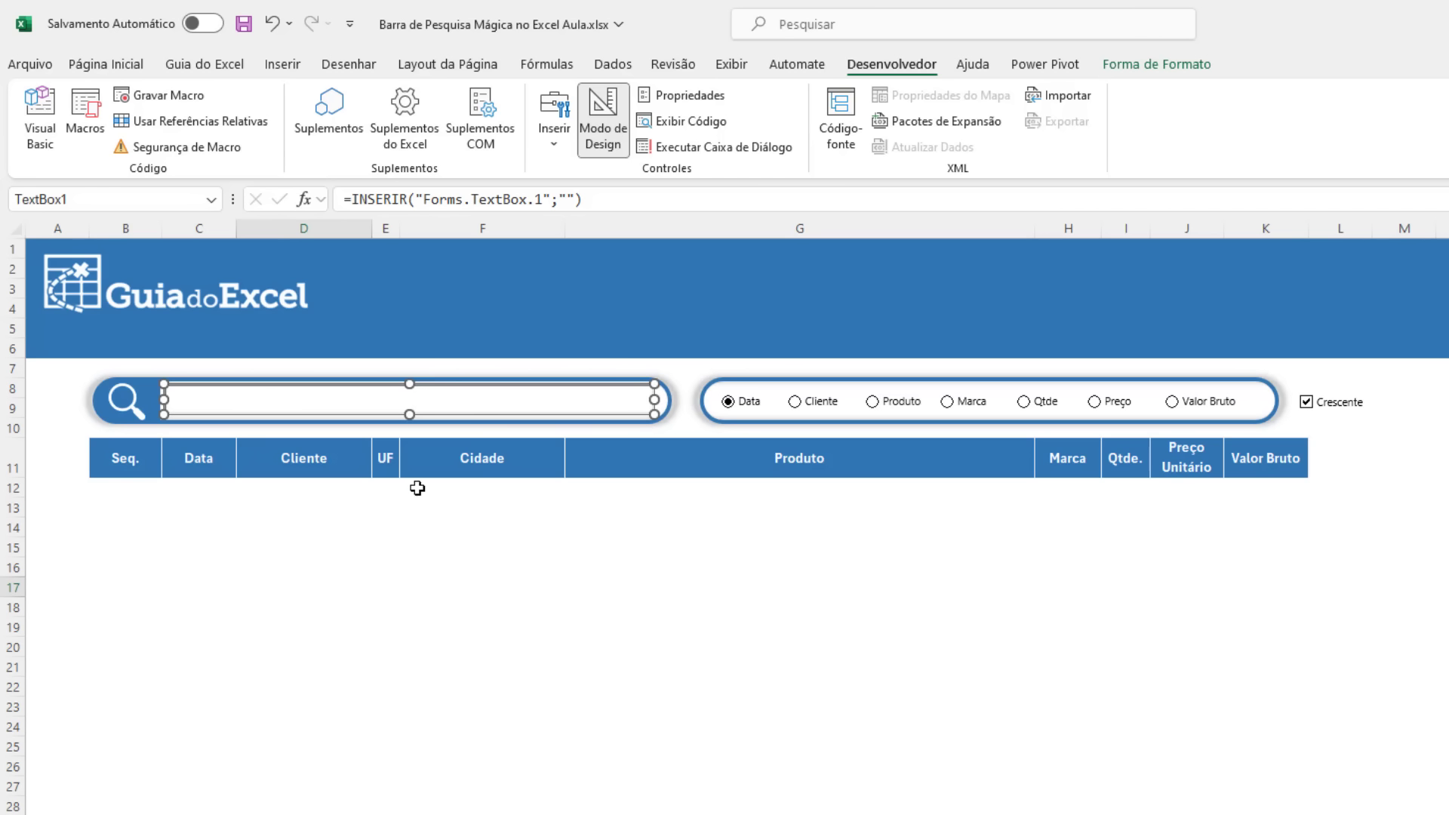
{"action": "left_click", "coordinate": [417, 488]}
Step: Set the search text box's SpecialEffect property to 0 - fmSpecialEffectFlat
{"action": "right_click", "coordinate": [415, 392]}
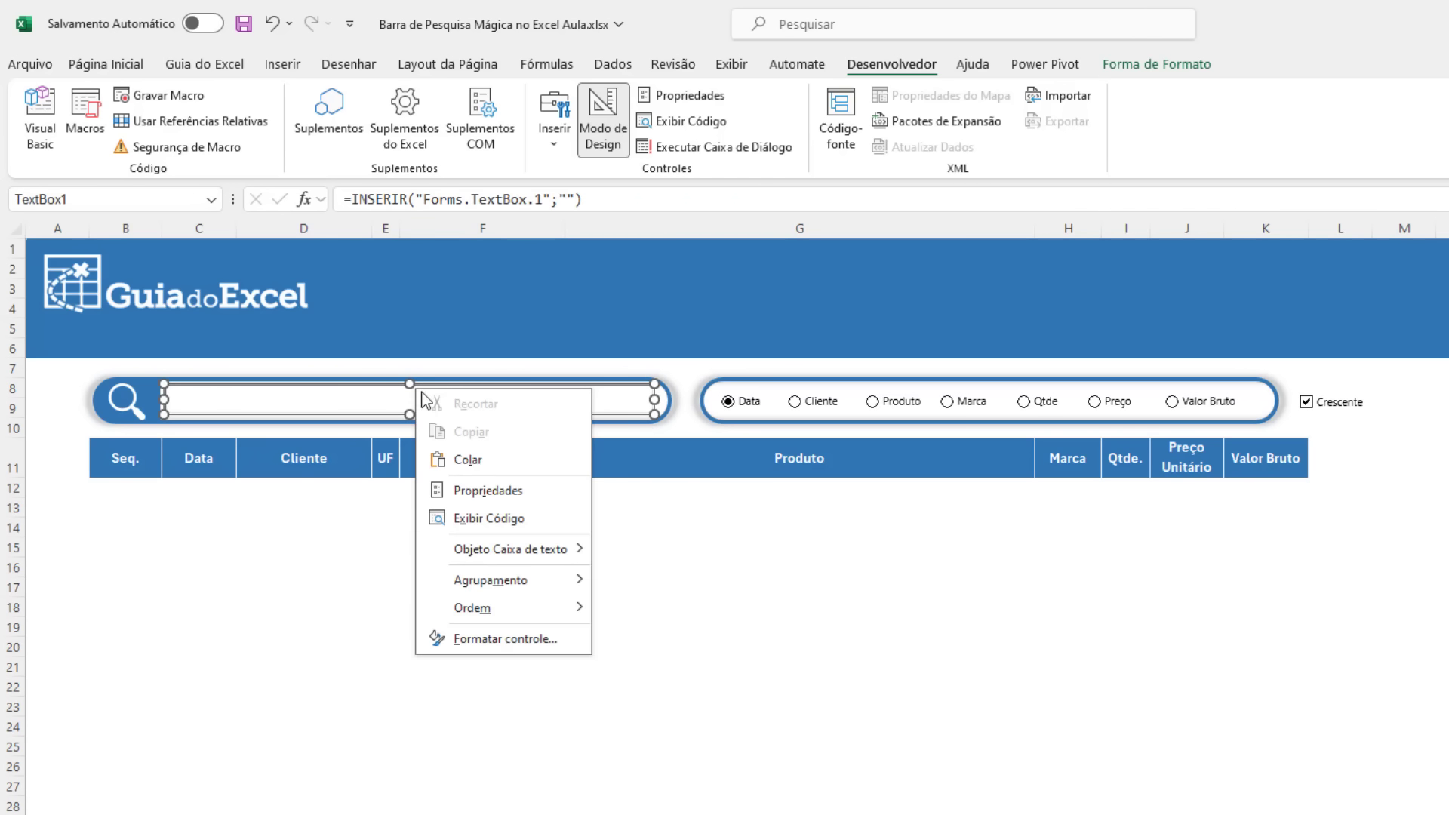
{"action": "left_click", "coordinate": [678, 93]}
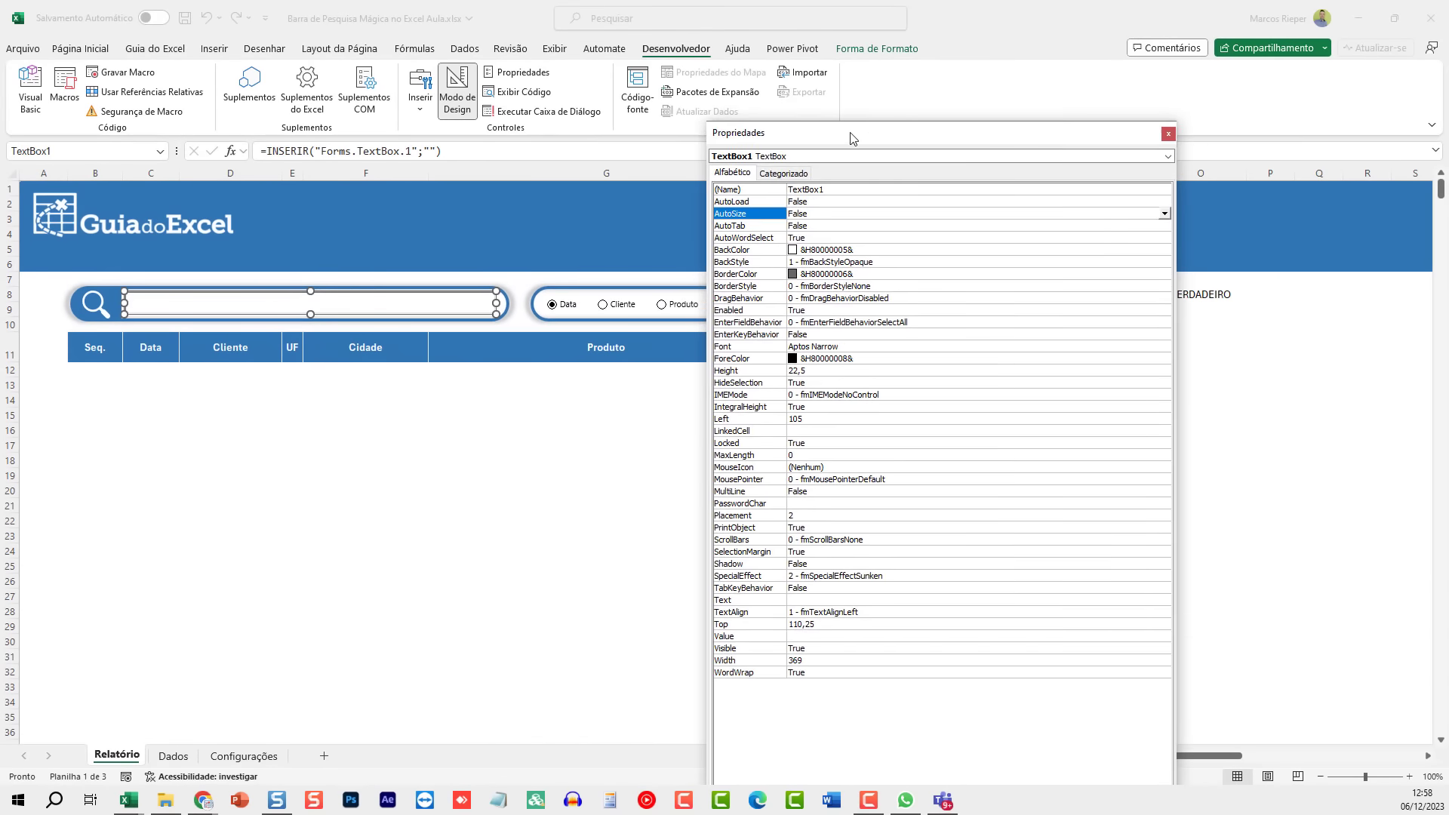
{"action": "left_click_drag", "start_coordinate": [852, 138], "coordinate": [702, 94]}
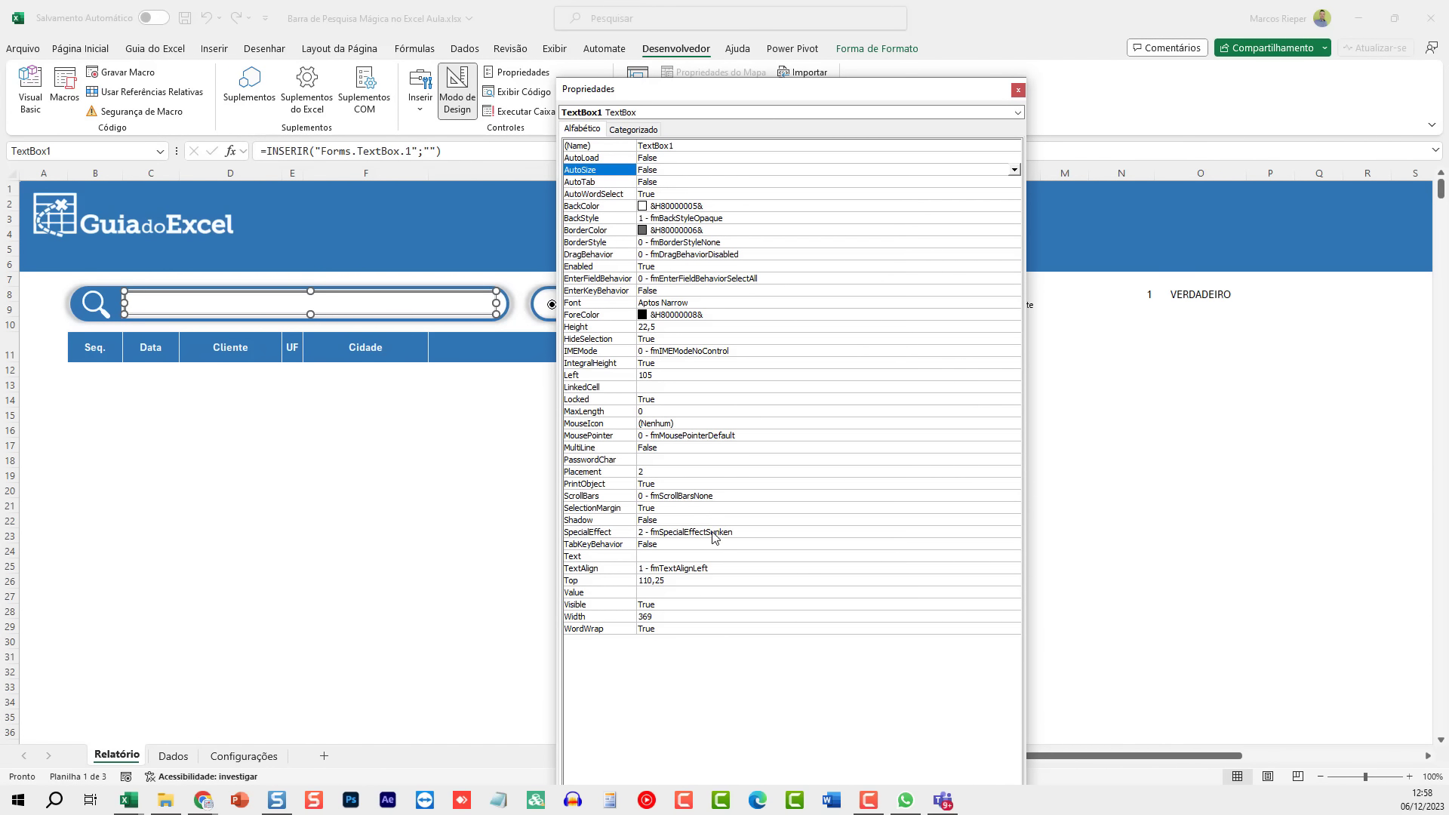
{"action": "left_click", "coordinate": [700, 534]}
{"action": "left_click", "coordinate": [1014, 532]}
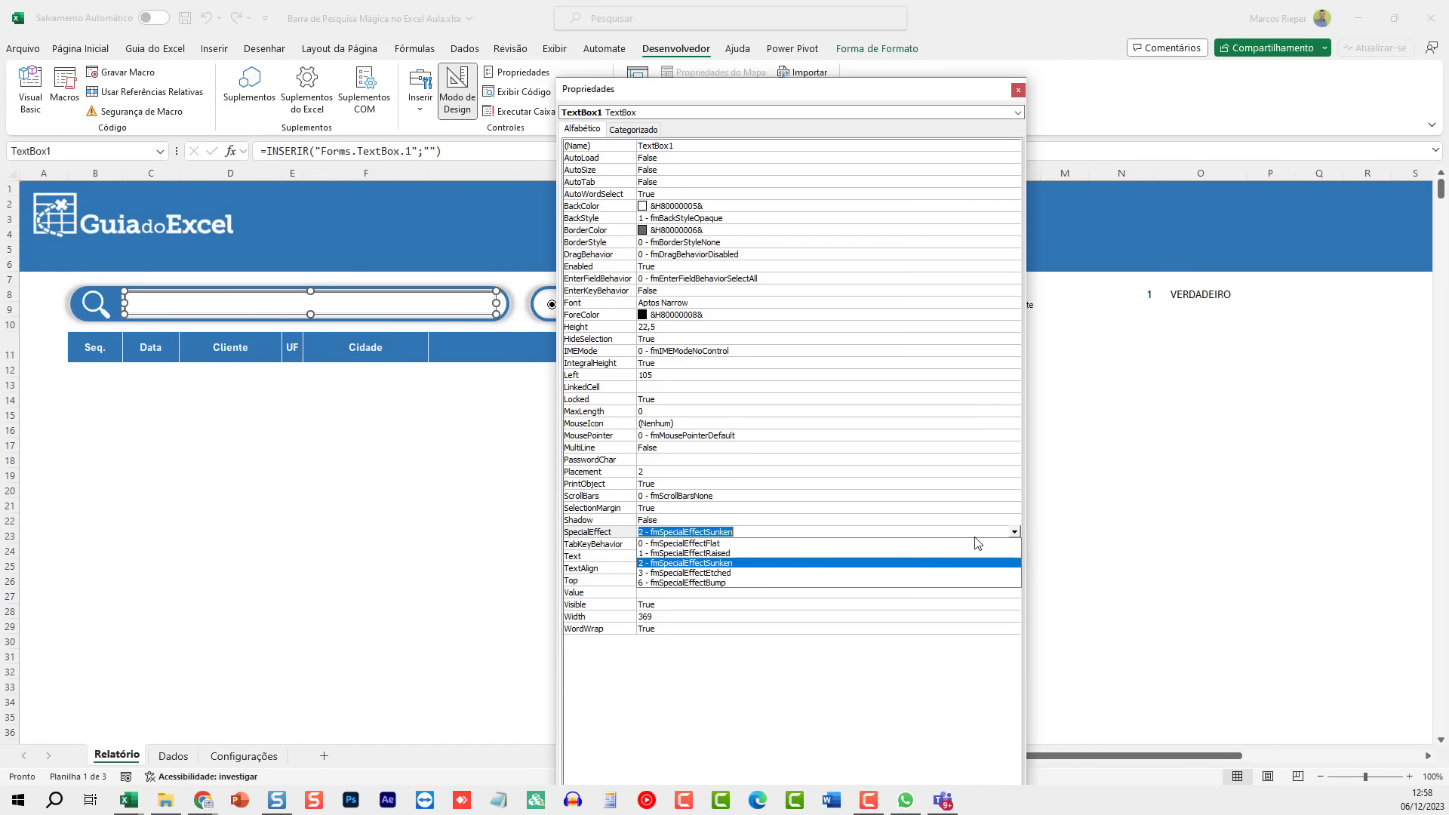
{"action": "left_click", "coordinate": [759, 553]}
{"action": "left_click", "coordinate": [456, 458]}
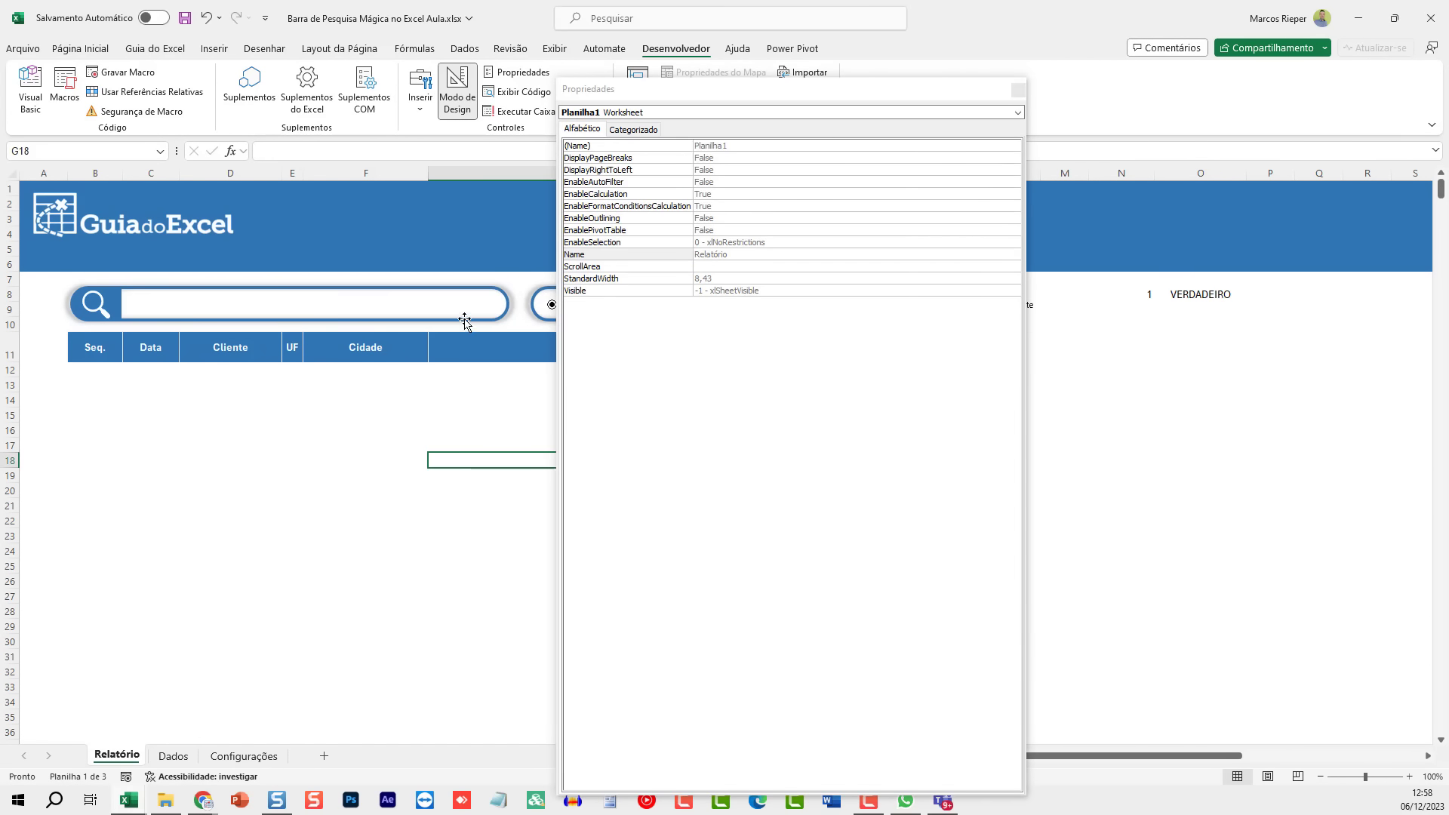
{"action": "left_click", "coordinate": [453, 304]}
{"action": "left_click", "coordinate": [529, 415]}
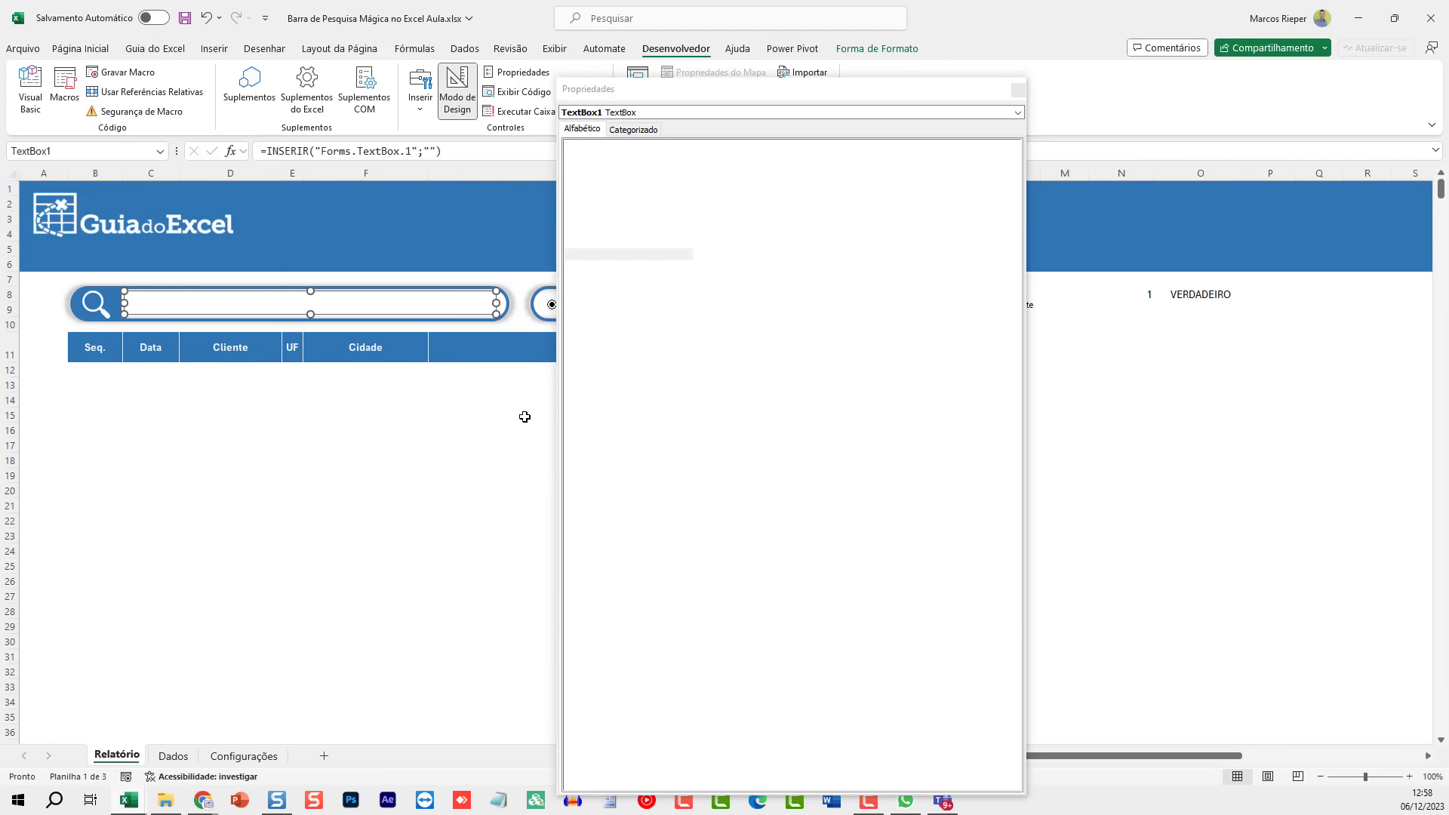
Step: Nudge the search text box slightly right and down, and narrow it to a width of about 361,5
{"action": "left_click", "coordinate": [462, 299]}
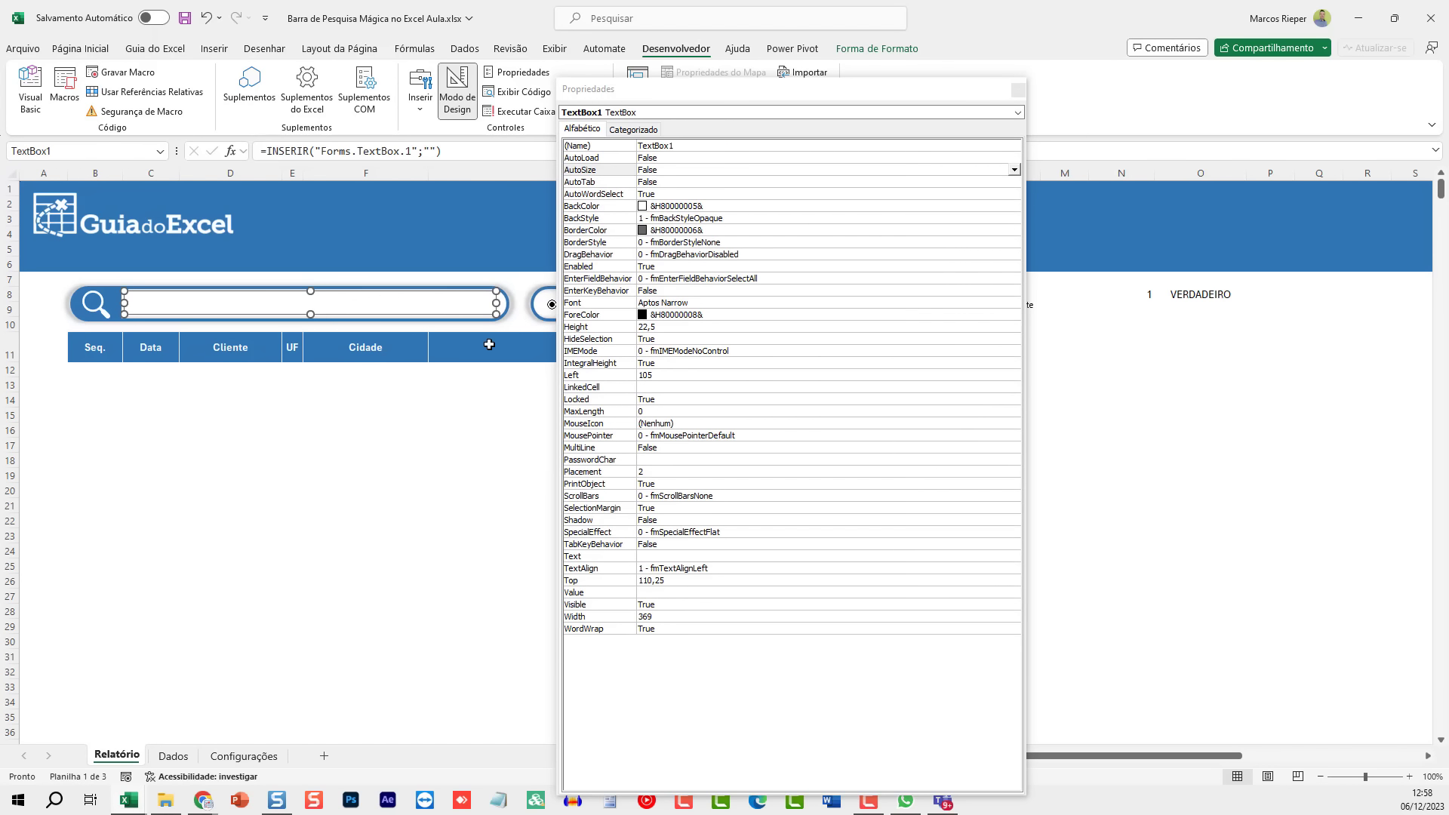
{"action": "key", "text": "Right"}
{"action": "key", "text": "Right"}
{"action": "key", "text": "Down"}
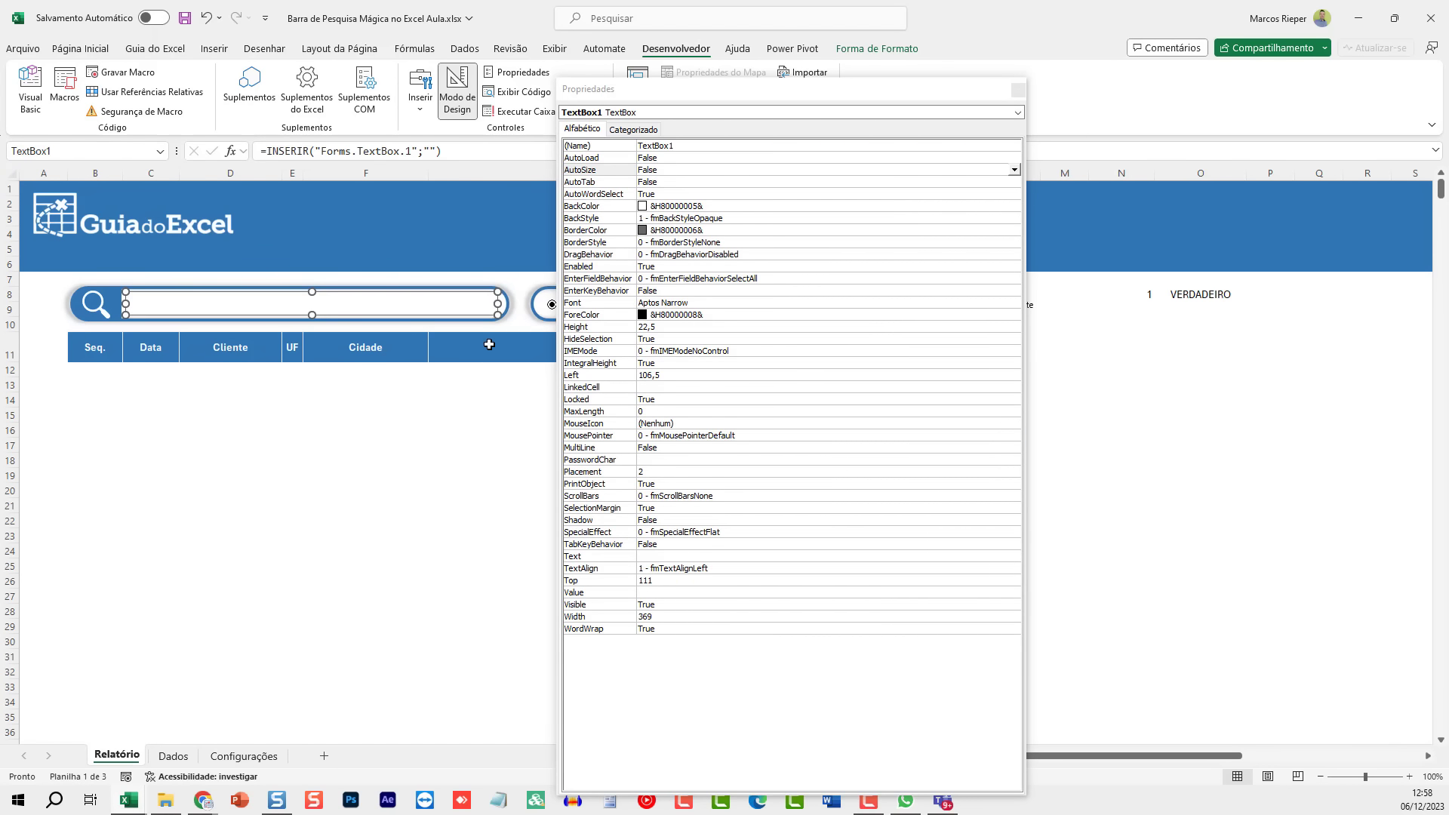
{"action": "left_click", "coordinate": [475, 416]}
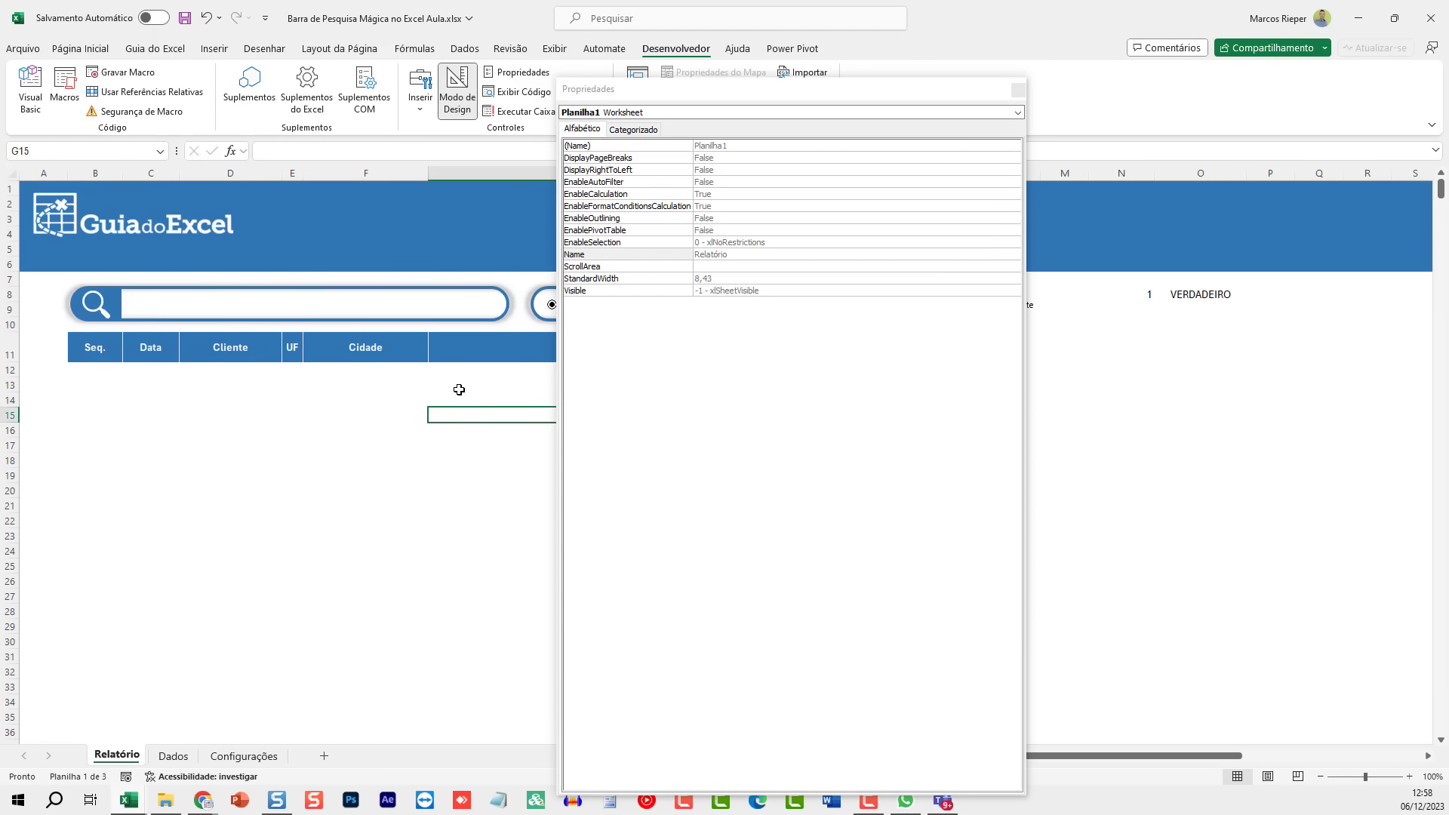
{"action": "left_click", "coordinate": [343, 310]}
{"action": "left_click_drag", "start_coordinate": [498, 303], "coordinate": [490, 304]}
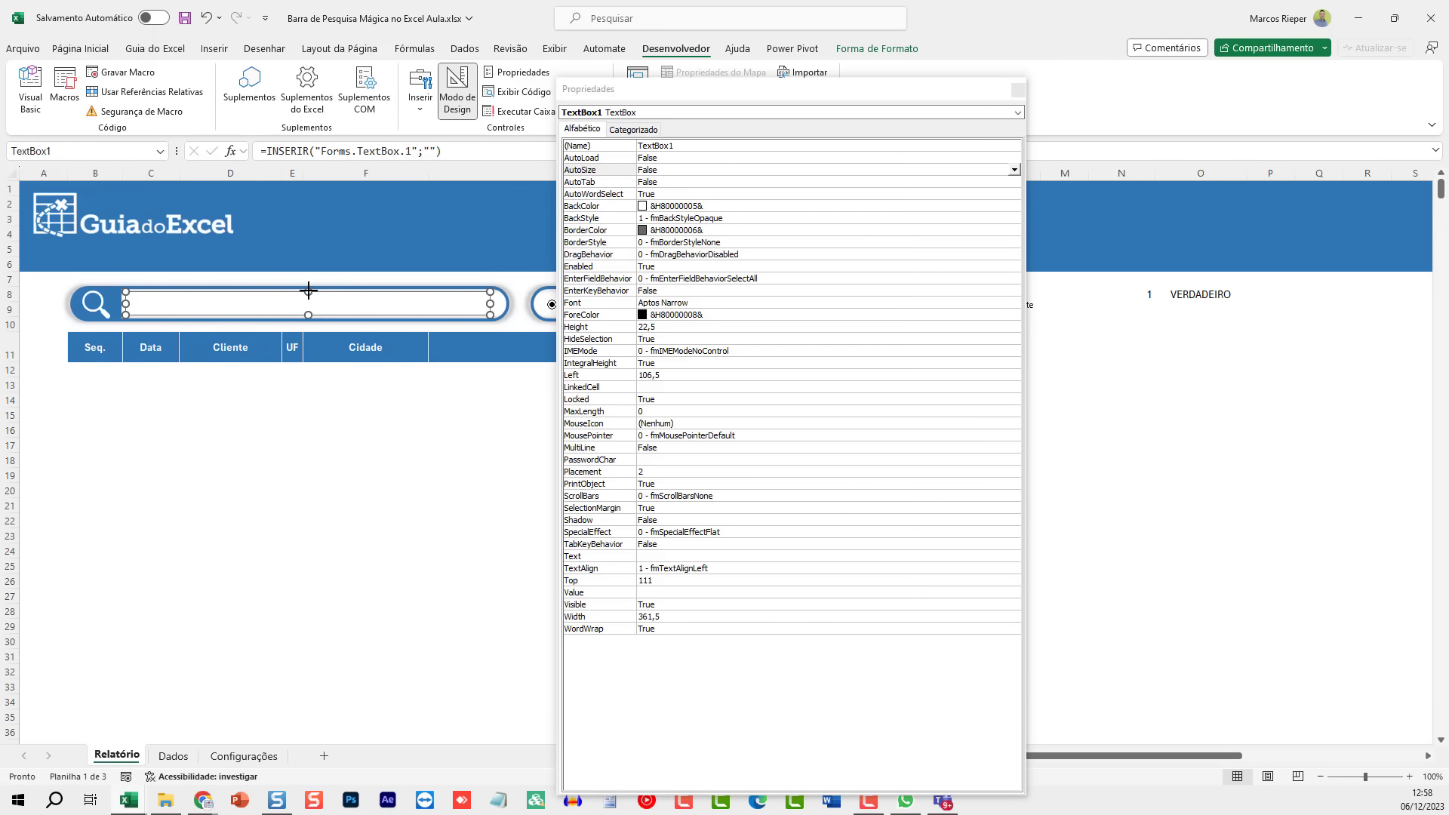
{"action": "left_click_drag", "start_coordinate": [308, 291], "coordinate": [308, 291]}
{"action": "left_click", "coordinate": [335, 417]}
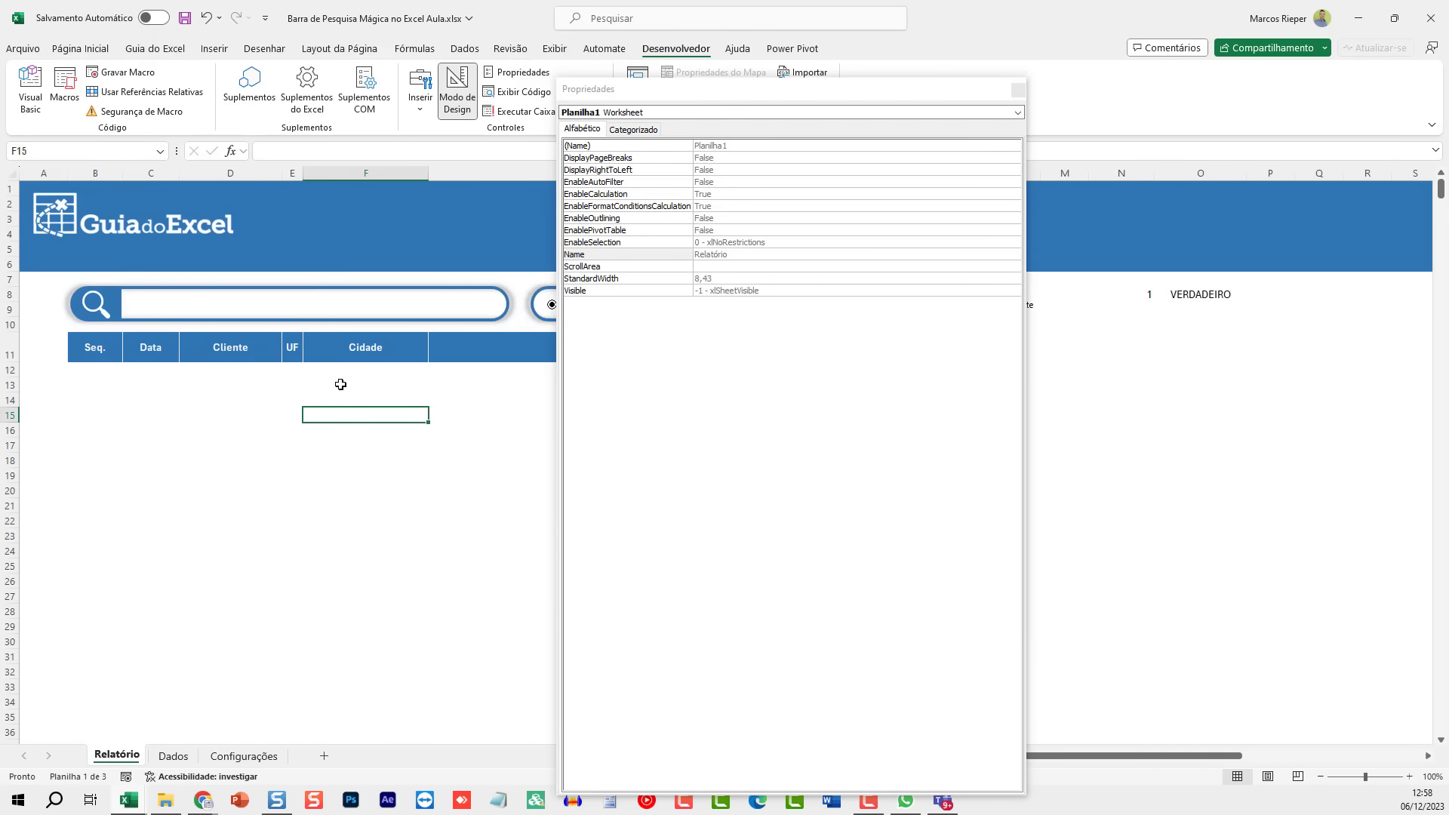
Step: Set the search text box's LinkedCell property to p8 and close its properties
{"action": "left_click", "coordinate": [283, 308]}
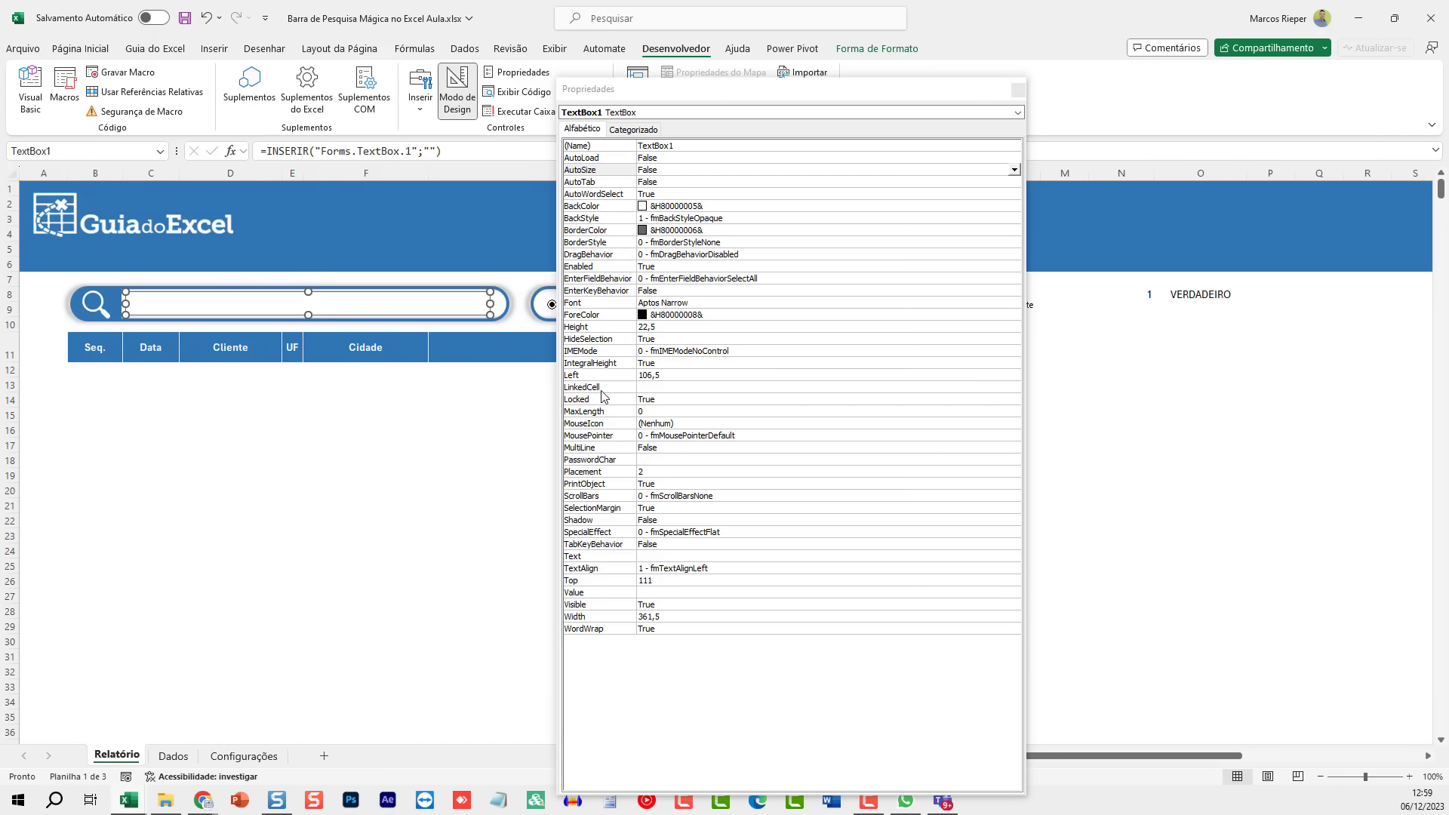
{"action": "left_click", "coordinate": [664, 389]}
{"action": "left_click", "coordinate": [662, 389]}
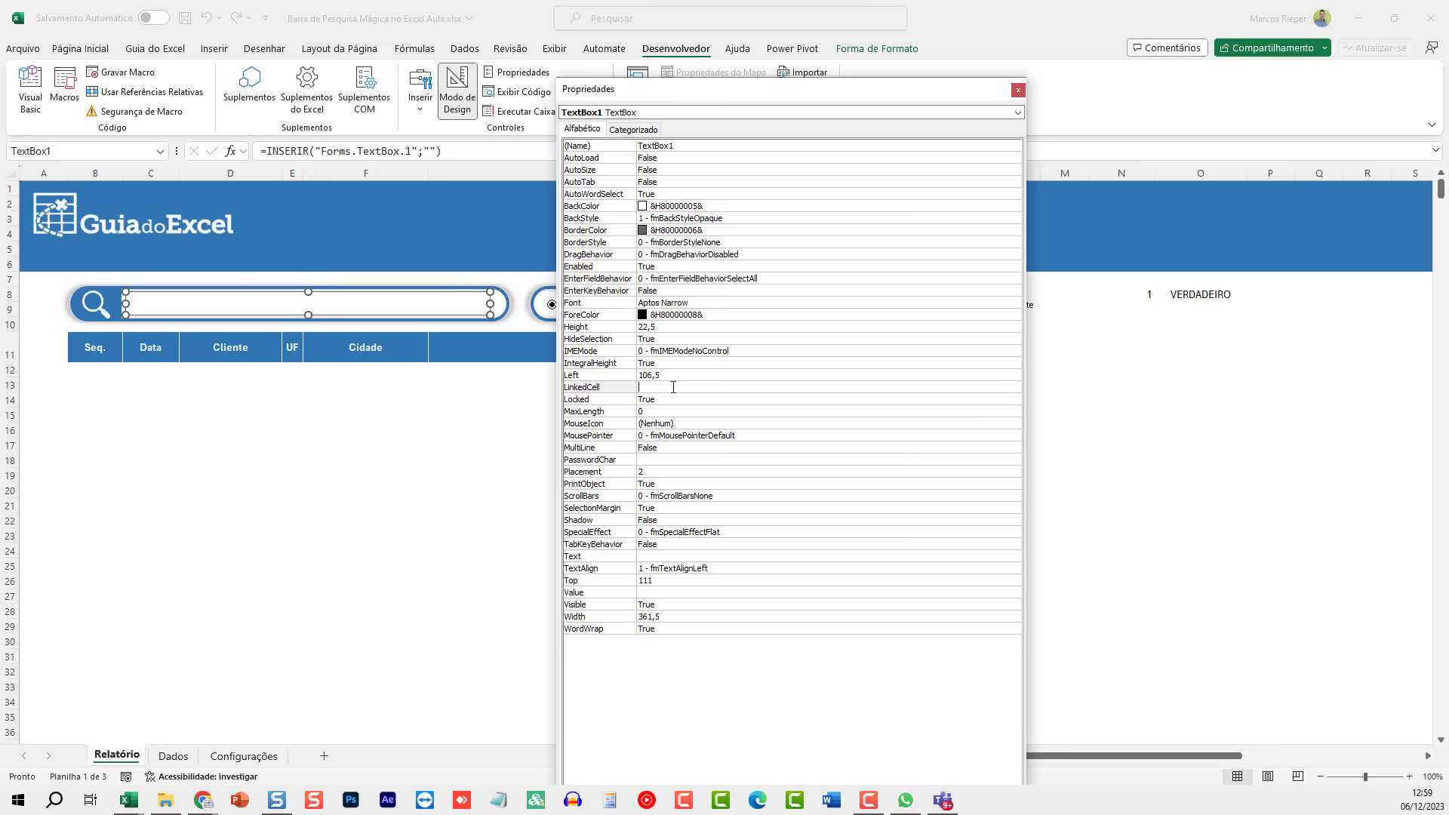
{"action": "left_click", "coordinate": [1250, 297]}
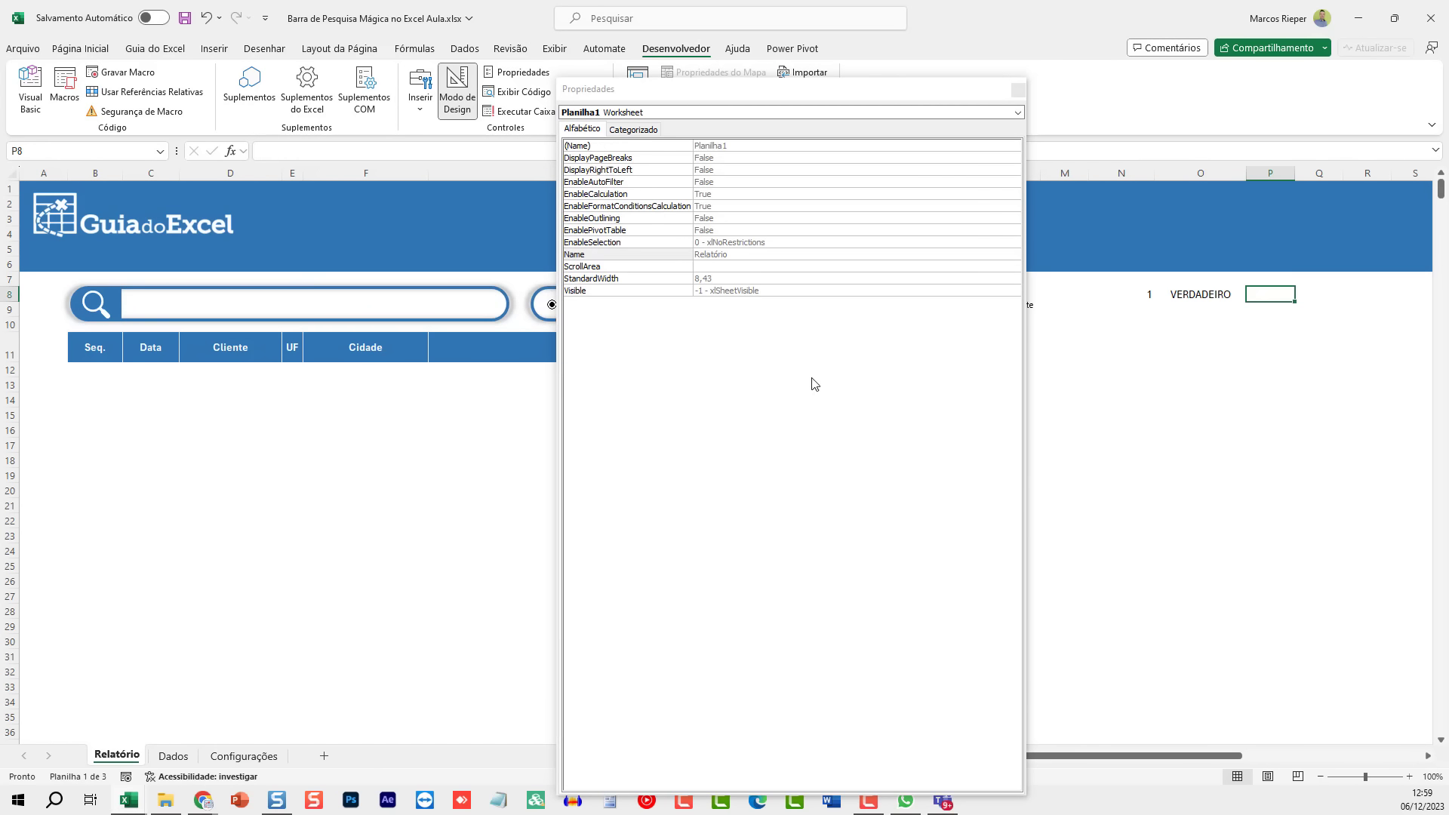
{"action": "left_click", "coordinate": [259, 307]}
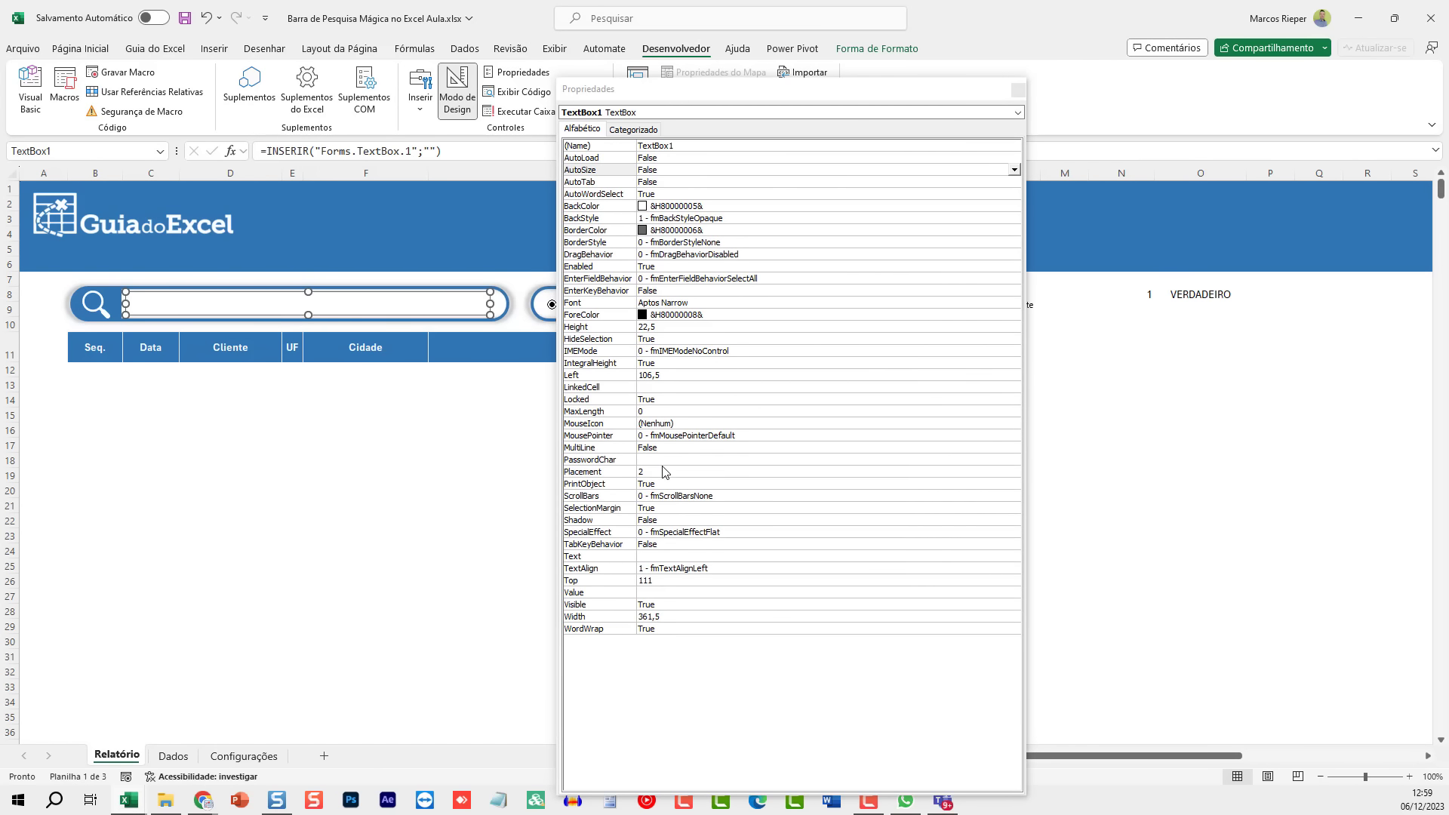
{"action": "left_click", "coordinate": [657, 389]}
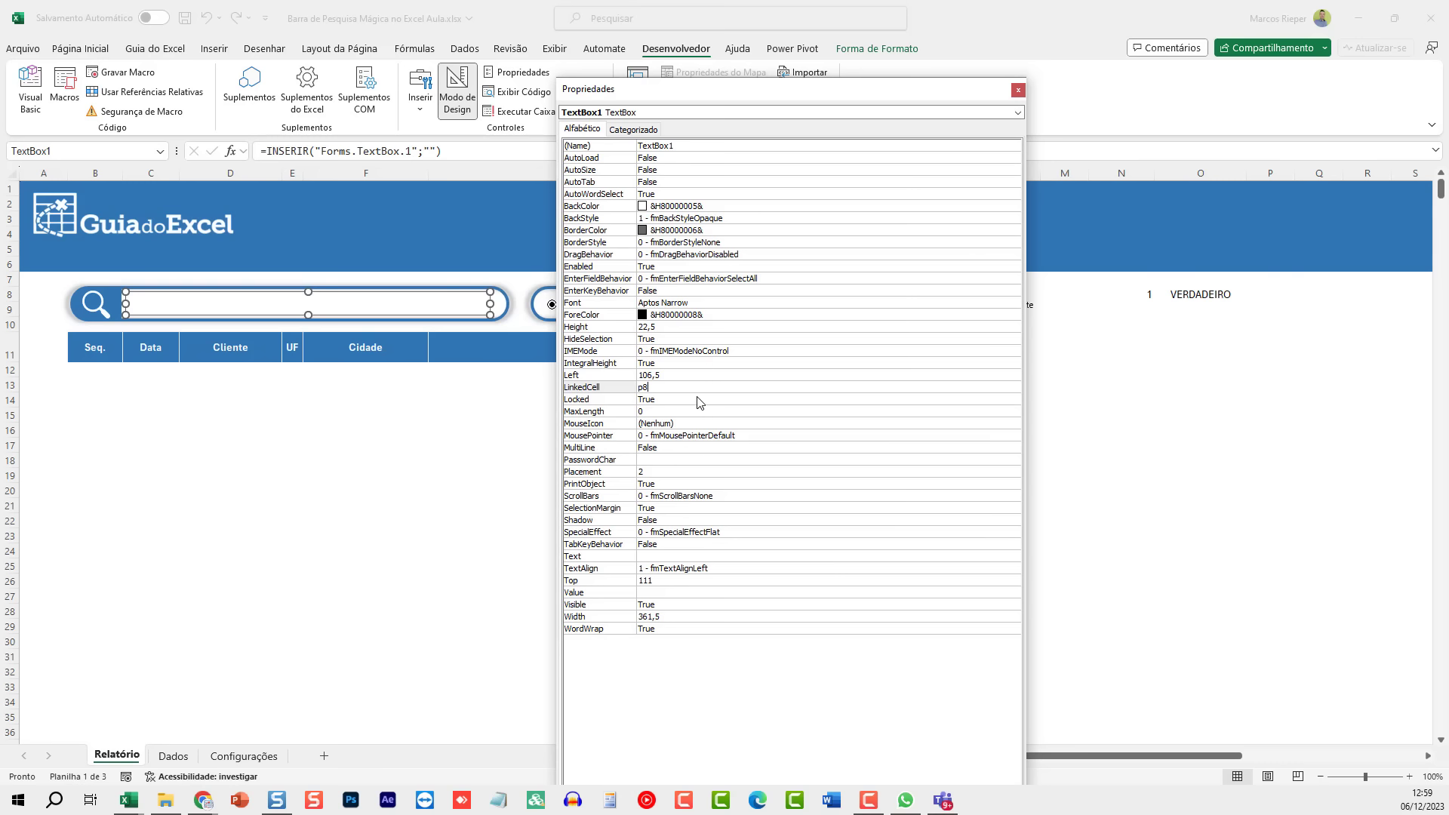
{"action": "key", "text": "Return"}
{"action": "left_click", "coordinate": [1018, 89]}
{"action": "left_click", "coordinate": [366, 443]}
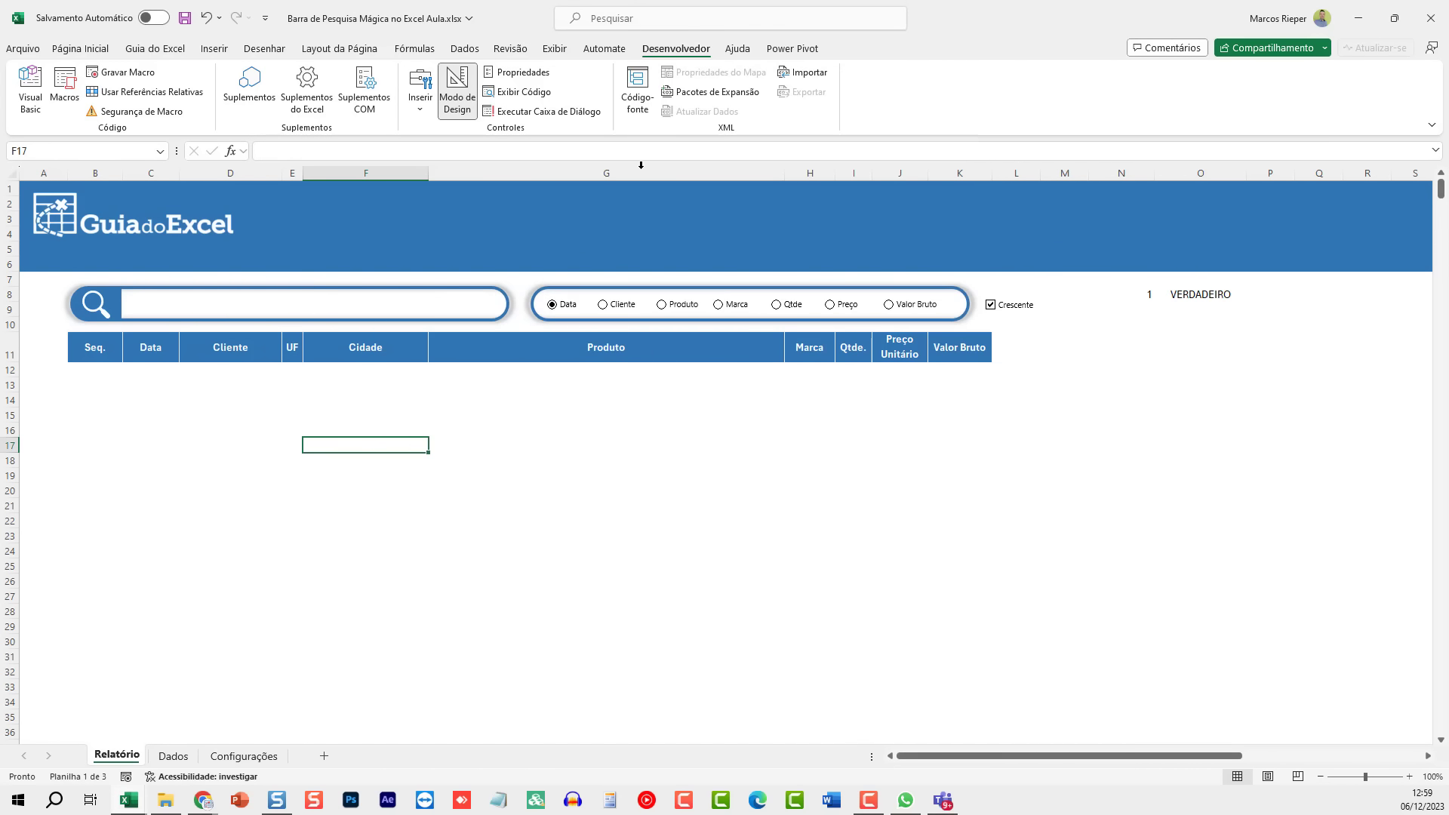
Step: Turn off design mode and test the search box by entering "asdfasdfasdfasdf", then select all of its text
{"action": "left_click", "coordinate": [457, 97]}
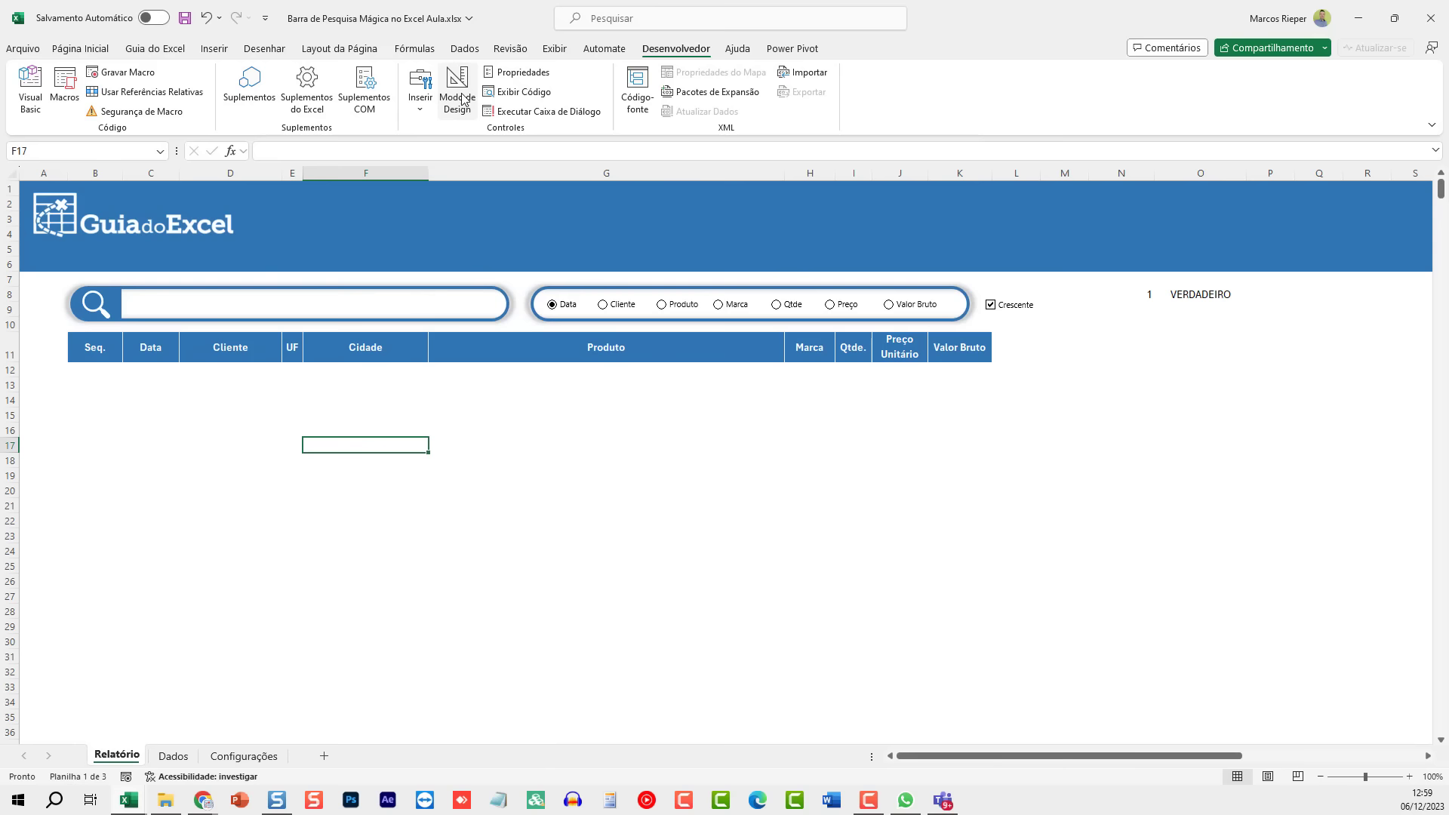
{"action": "left_click", "coordinate": [206, 306]}
{"action": "type", "text": "asdf"}
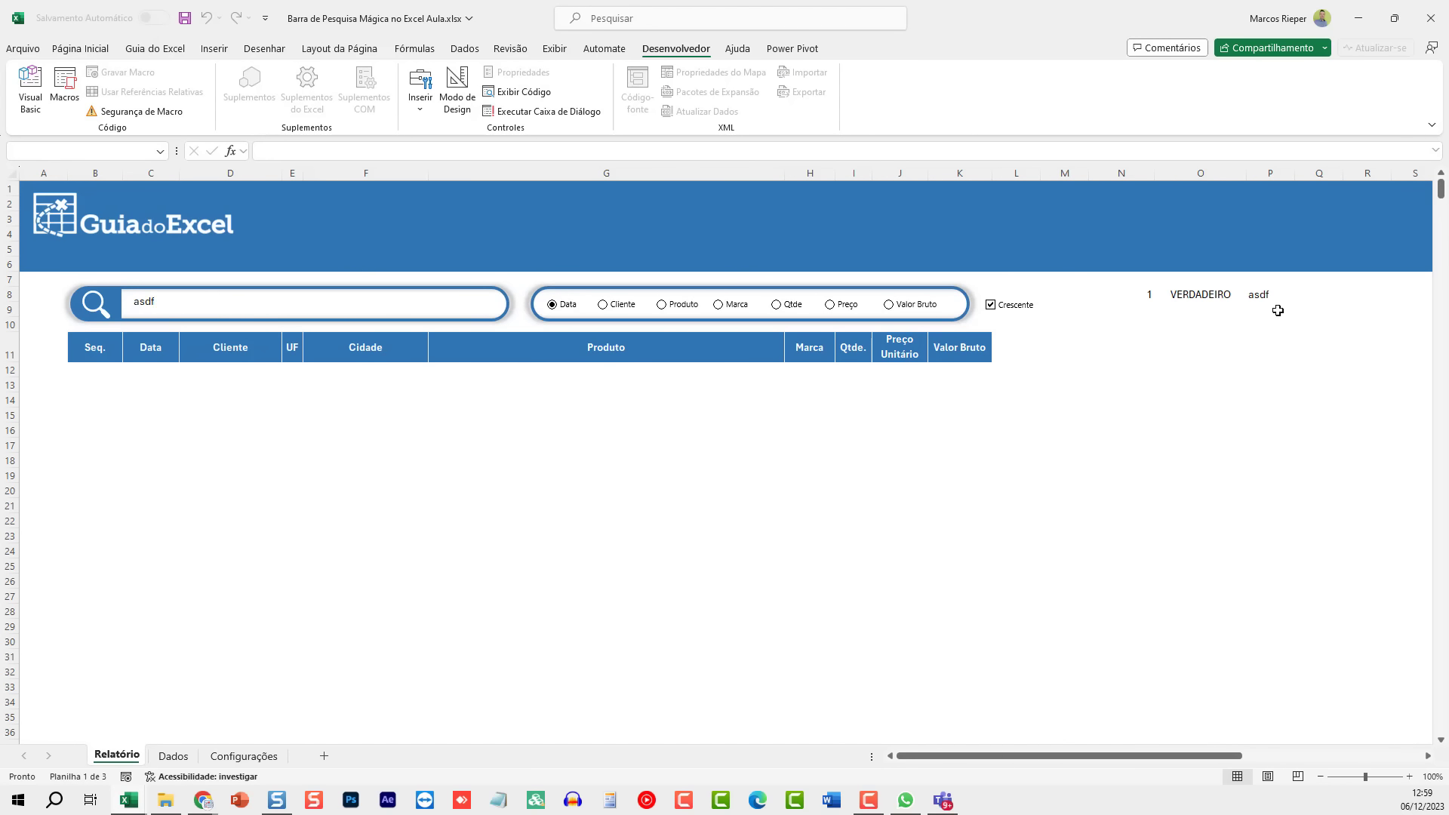
{"action": "type", "text": "asdfasdfasdf"}
{"action": "key", "text": "ctrl+a"}
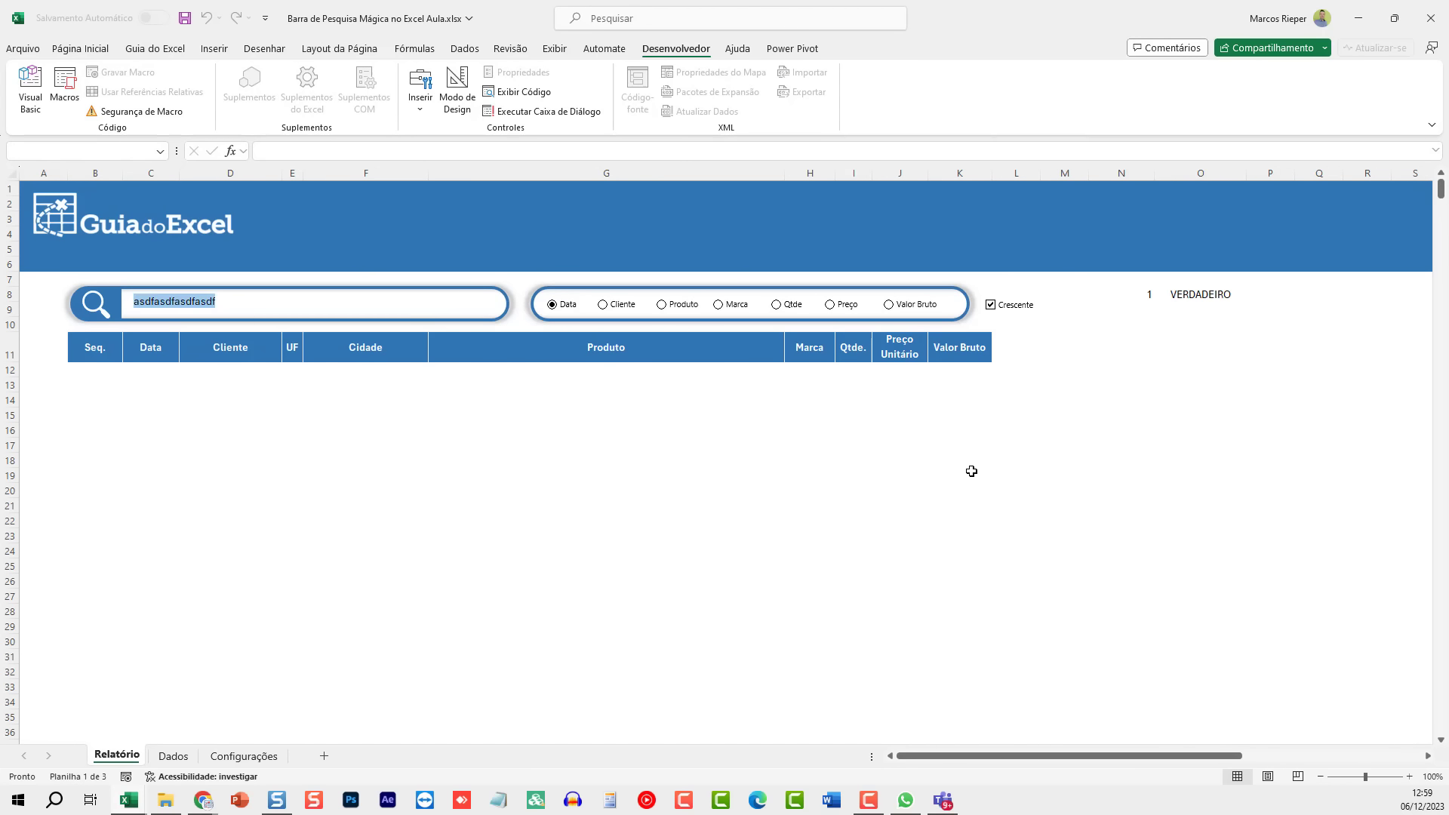
Step: Try the search box with the test entries "asdfasdf" and "PROCV(M8;tVendas6;3;0)"
{"action": "key", "text": "BackSpace"}
{"action": "type", "text": "asdfasdf"}
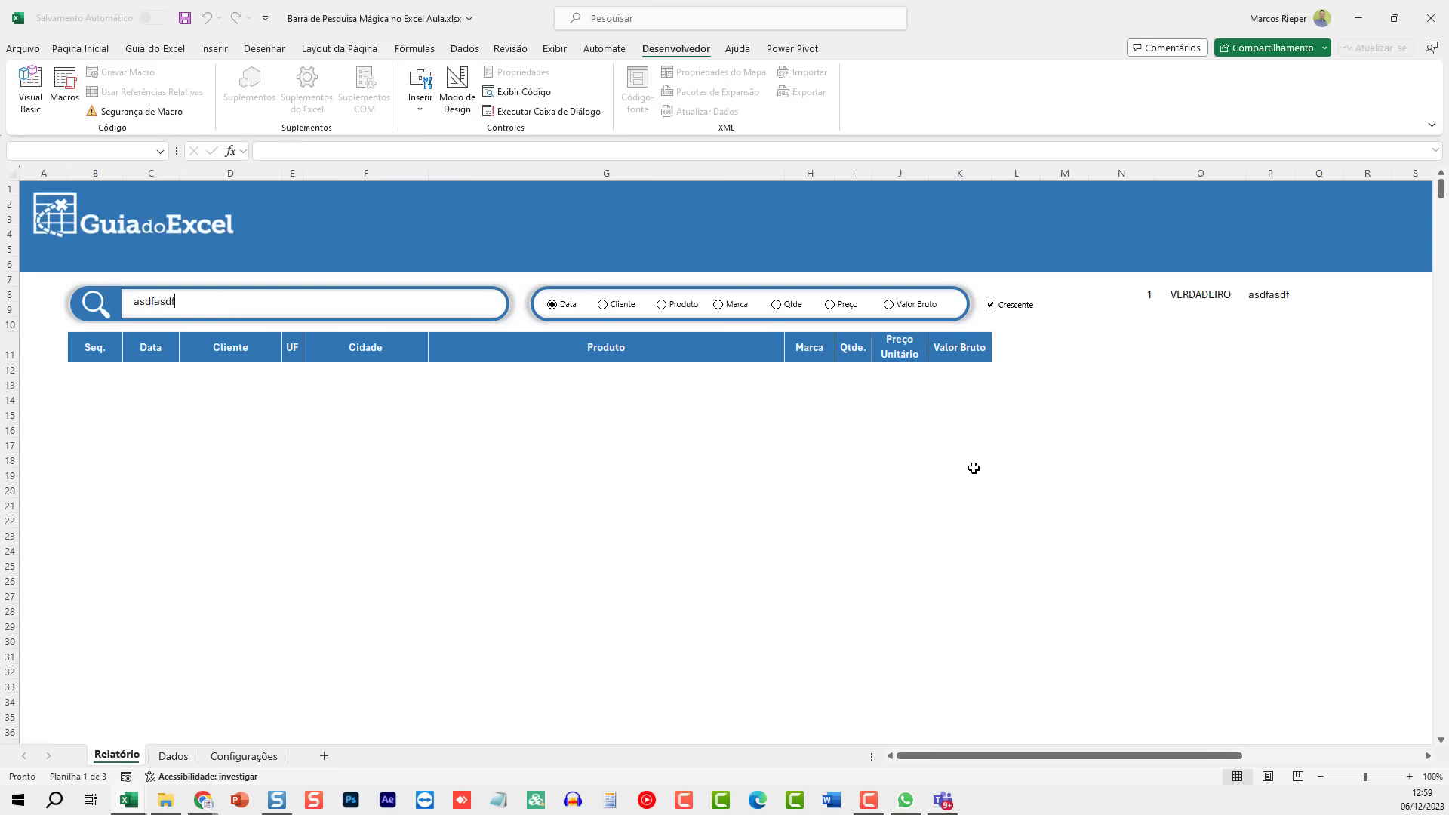
{"action": "left_click", "coordinate": [513, 489]}
{"action": "left_click", "coordinate": [151, 302]}
{"action": "key", "text": "shift+End"}
{"action": "type", "text": "amanda"}
{"action": "key", "text": "shift+Home"}
{"action": "type", "text": "PROCV(M8;tVendas6;3;0)"}
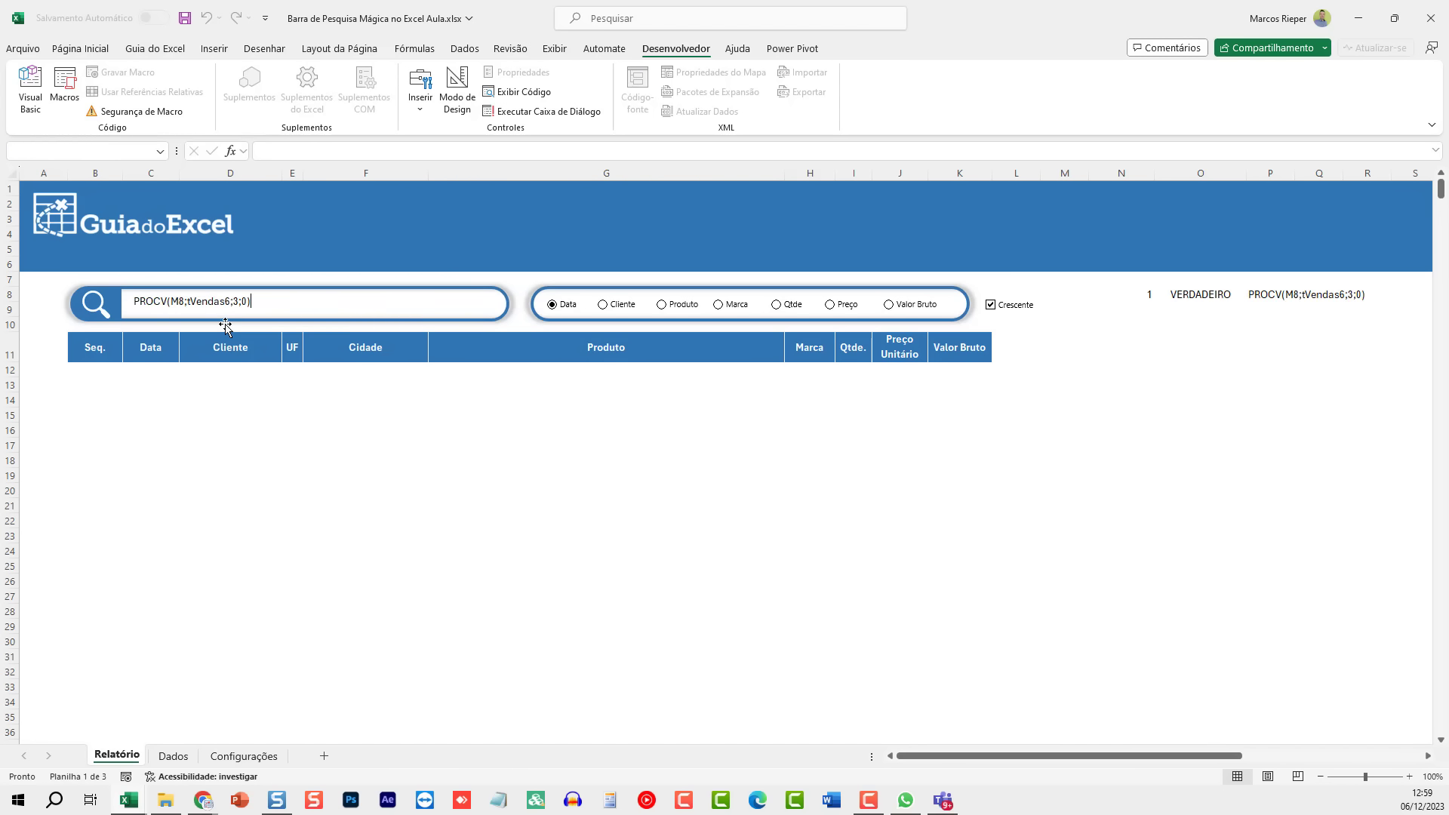
{"action": "key", "text": "Escape"}
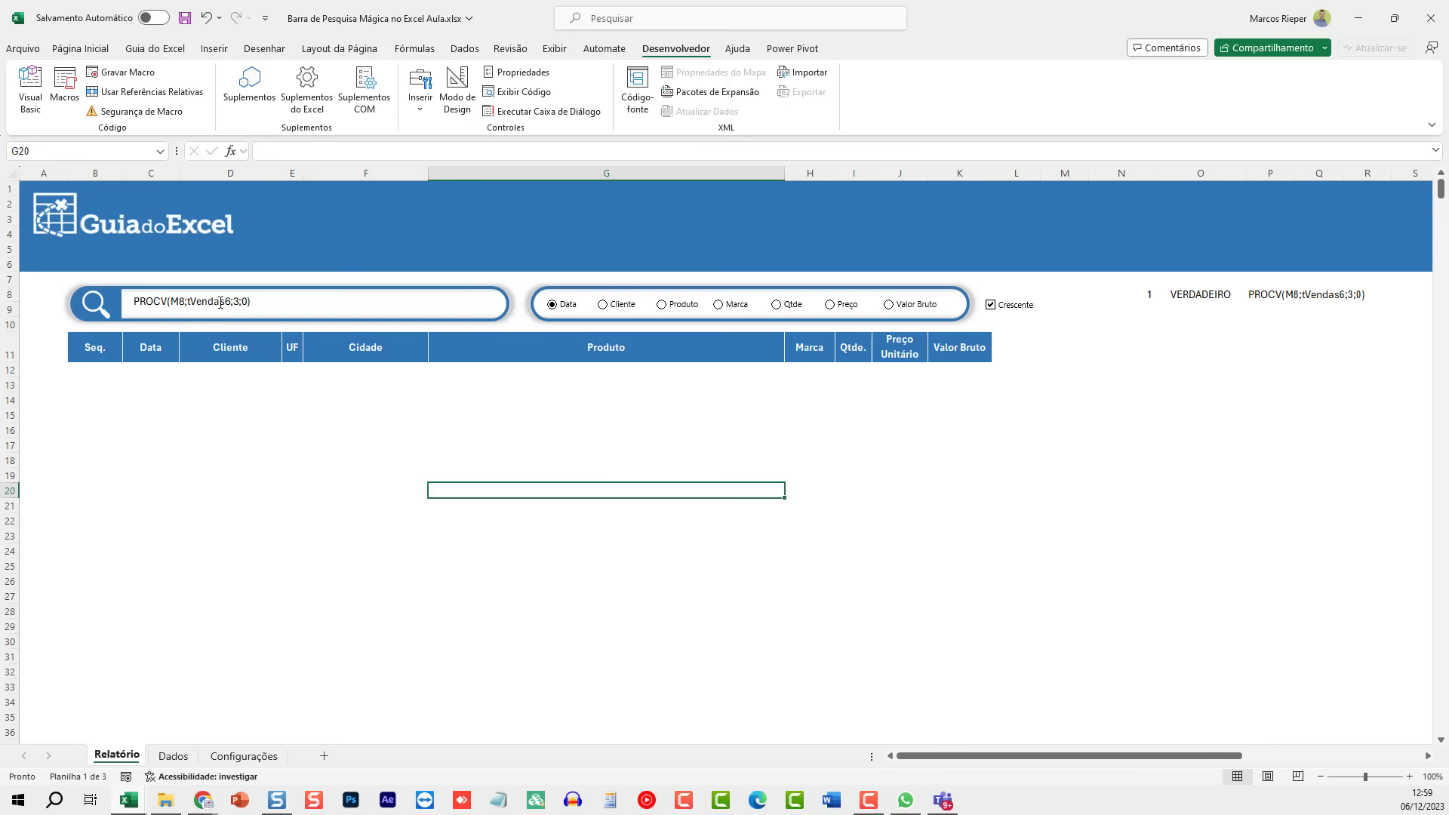
Step: Replace the search box text with a customer's first name in lowercase, and select cell B12
{"action": "left_click", "coordinate": [220, 302]}
{"action": "key", "text": "shift+Home"}
{"action": "type", "text": "amanda"}
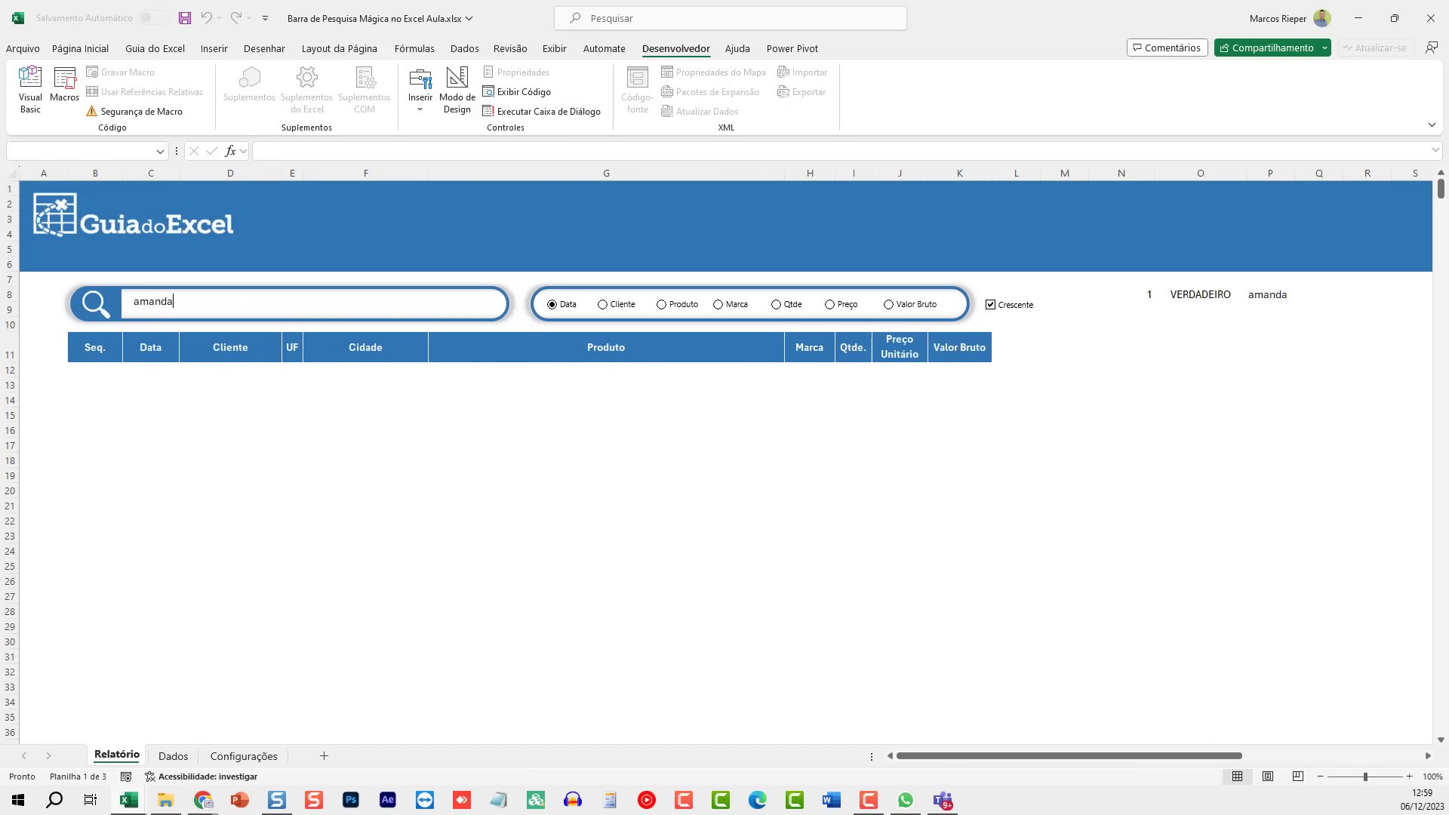
{"action": "left_click", "coordinate": [197, 367]}
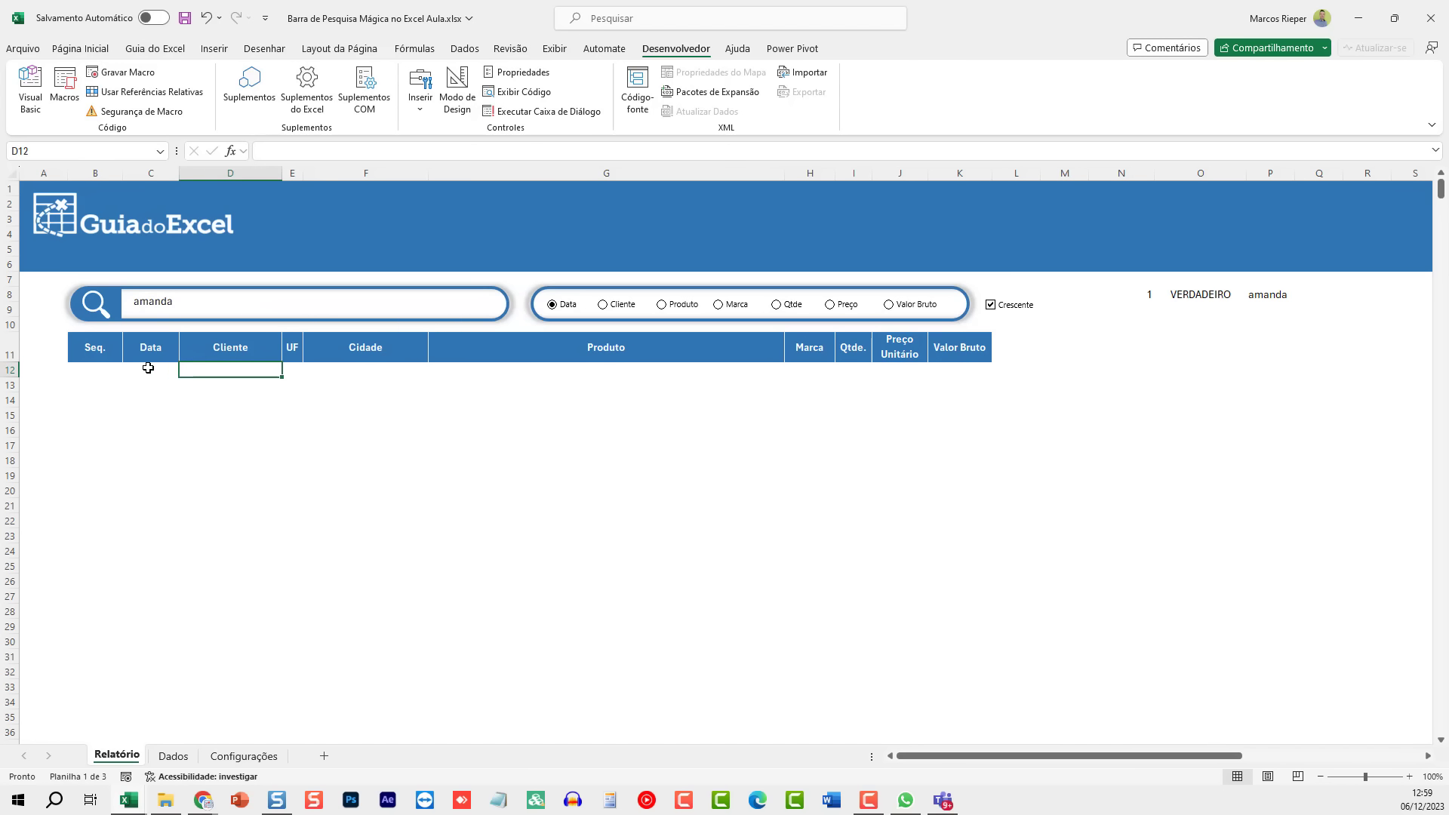
{"action": "left_click", "coordinate": [102, 374]}
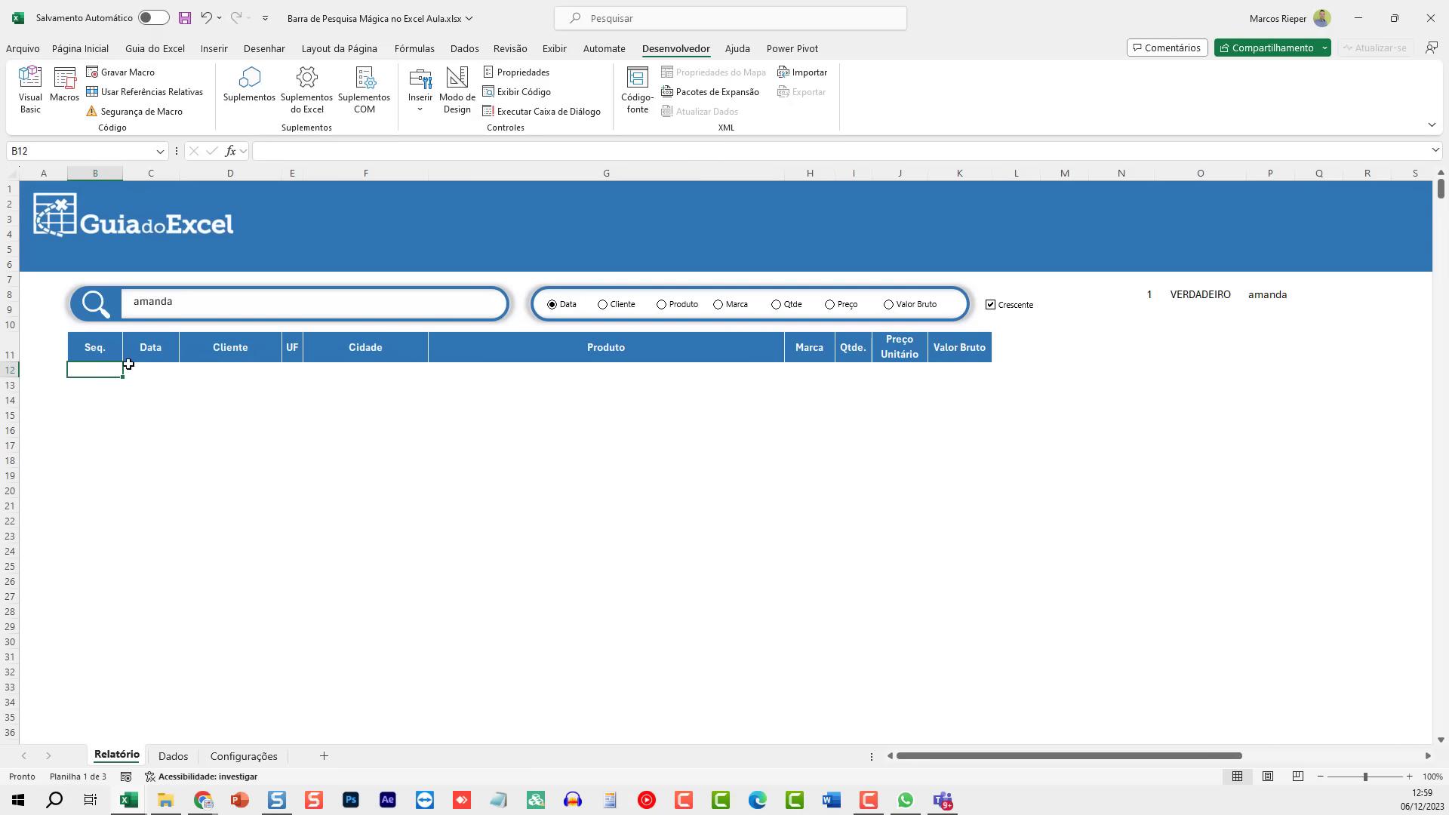
Step: Review the Dados sheet's sales table and the Código, Campos and Coluna table in the Configurações sheet
{"action": "left_click", "coordinate": [172, 756]}
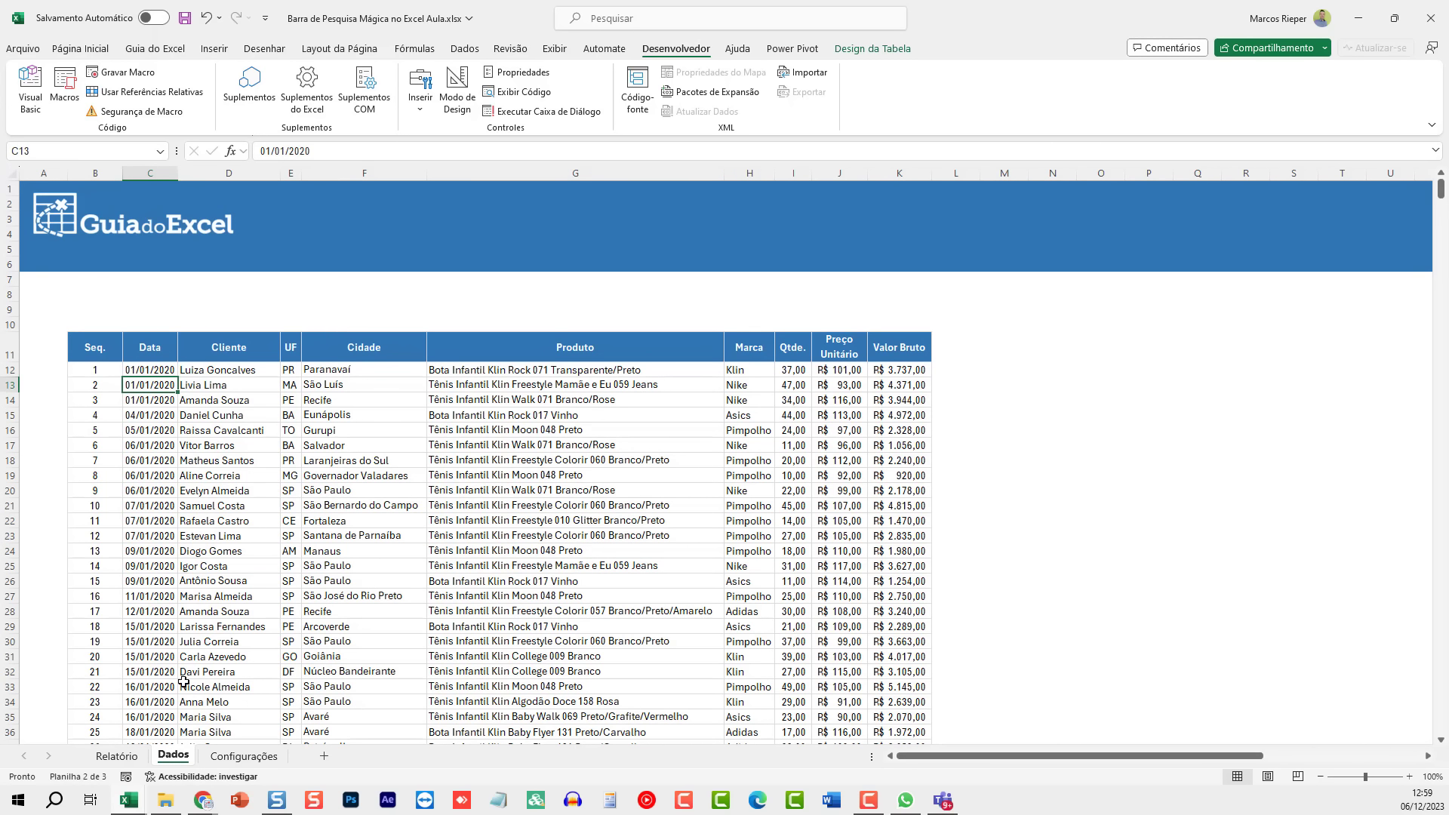
{"action": "left_click", "coordinate": [120, 759]}
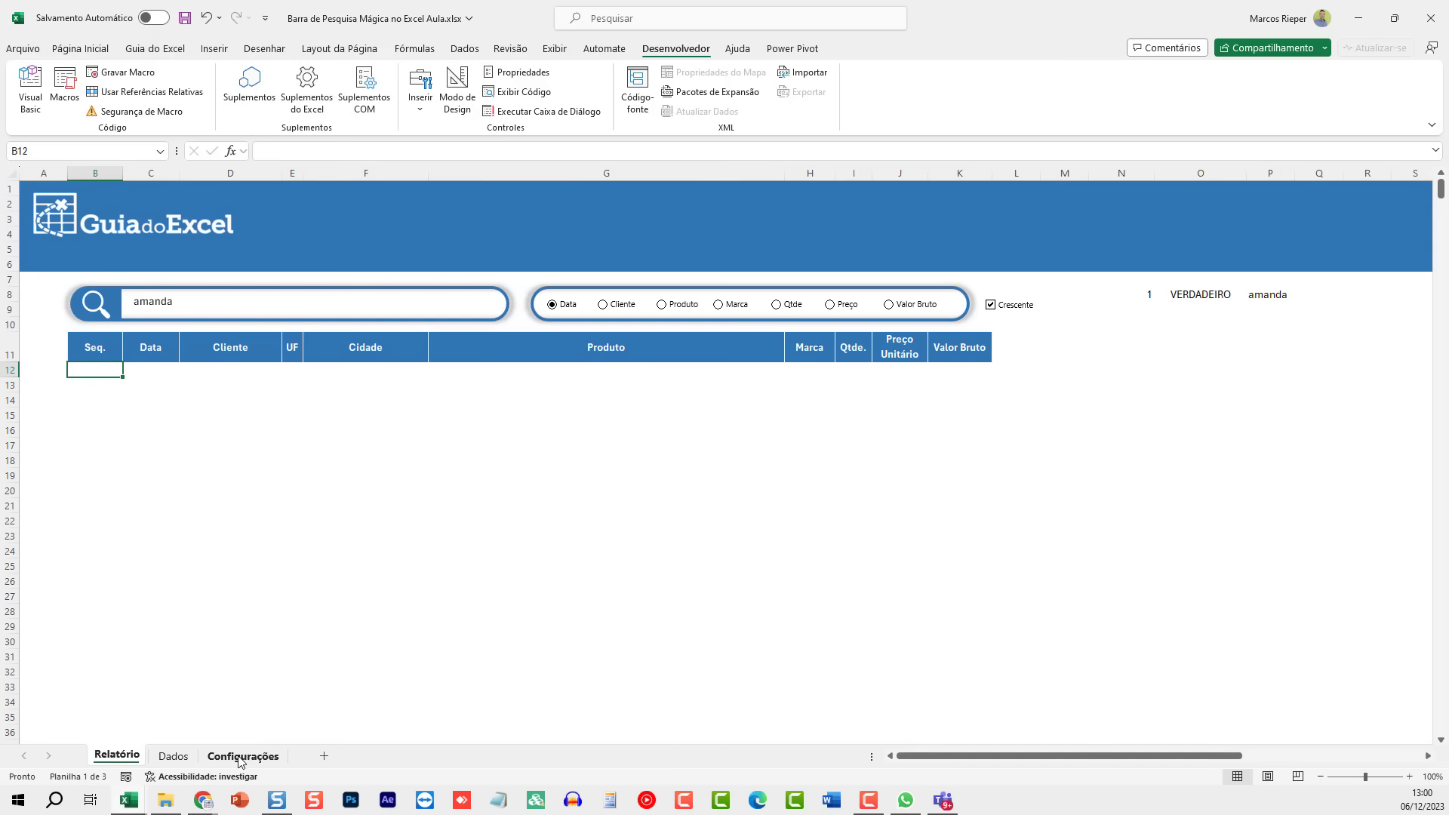
{"action": "left_click", "coordinate": [240, 757]}
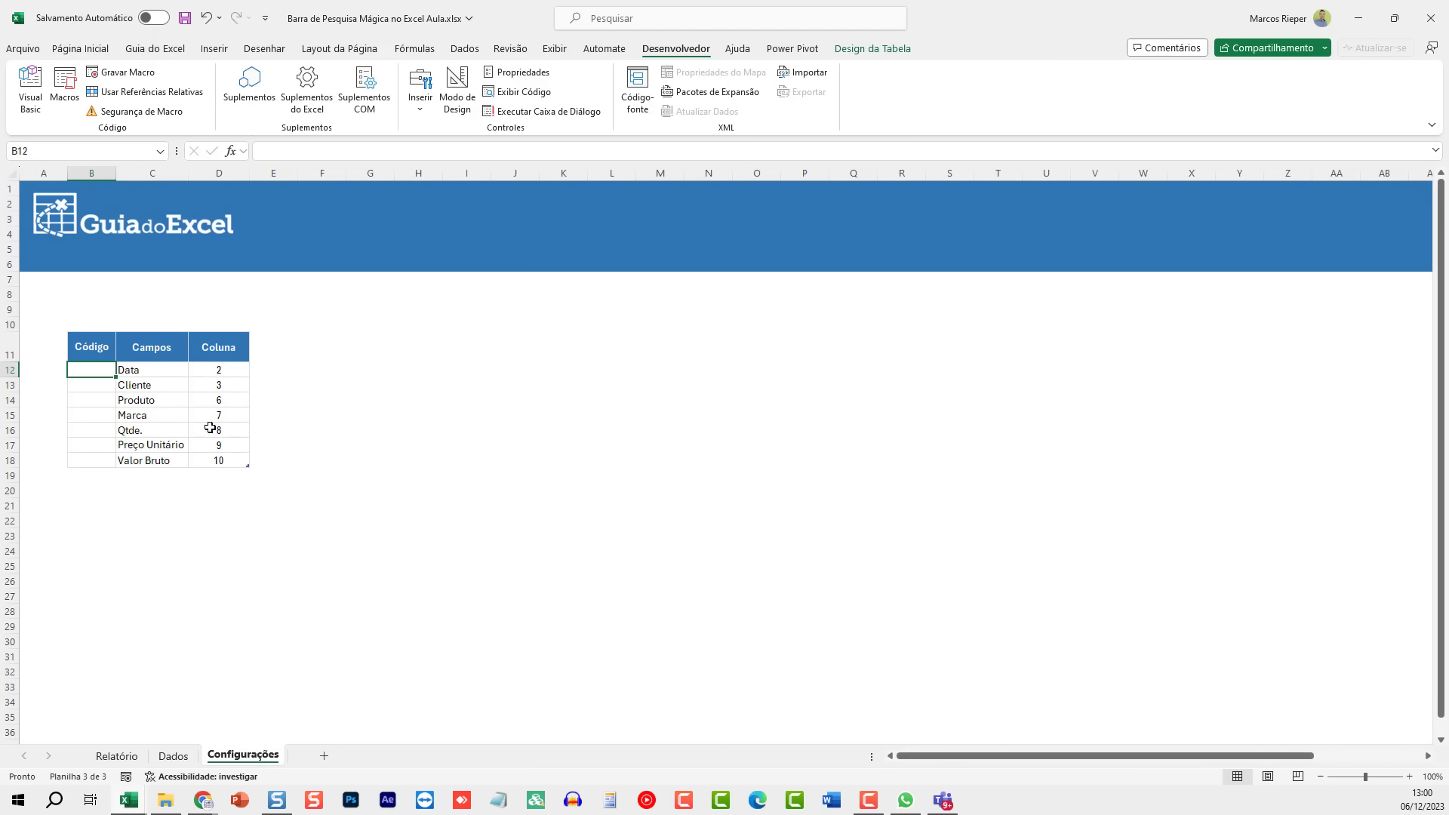
{"action": "left_click", "coordinate": [202, 387]}
{"action": "scroll", "coordinate": [433, 512], "scroll_direction": "up", "scroll_amount": 4, "text": "ctrl"}
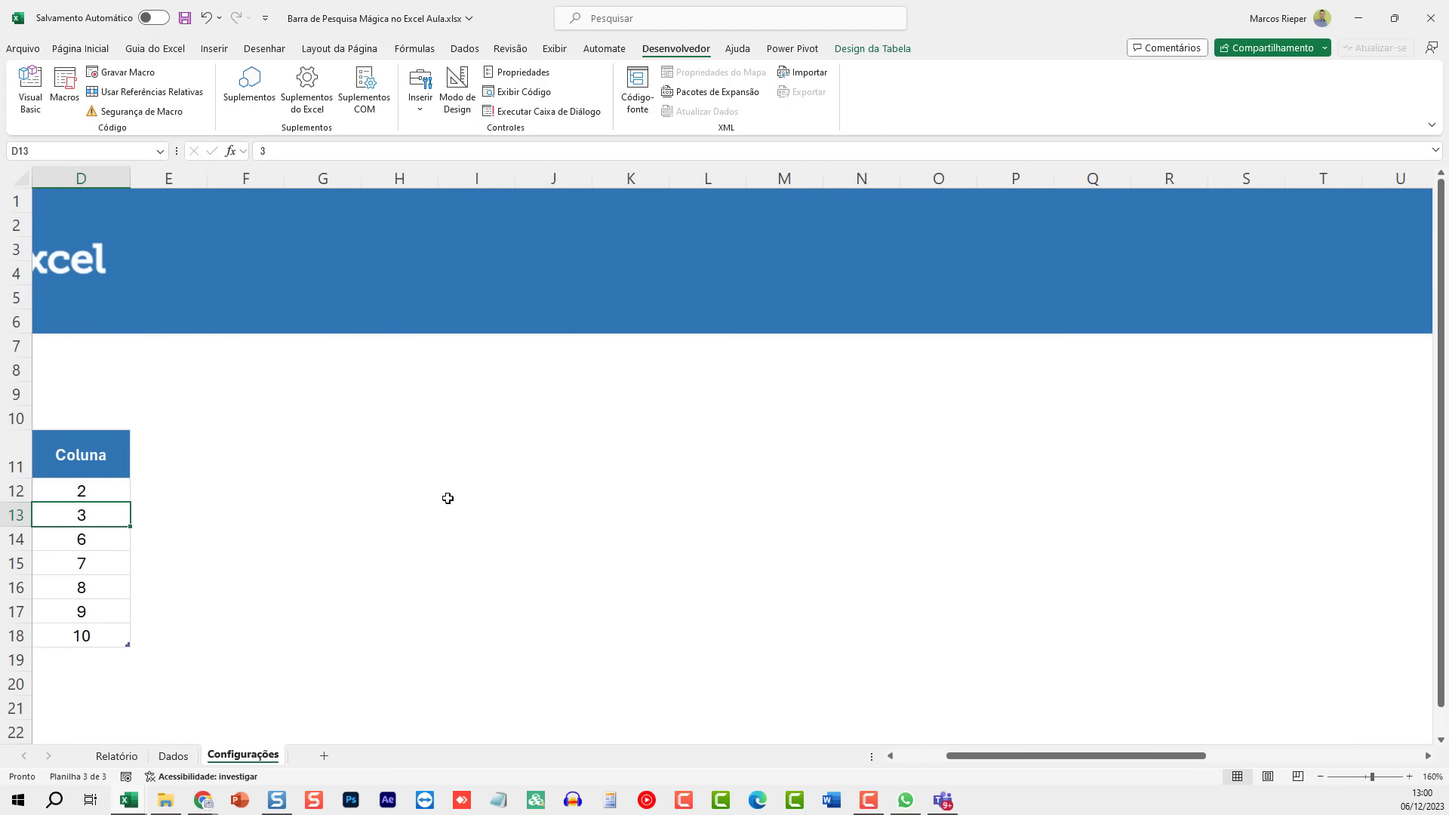
{"action": "key", "text": "ctrl+Home"}
{"action": "scroll", "coordinate": [448, 502], "scroll_direction": "down", "scroll_amount": 2}
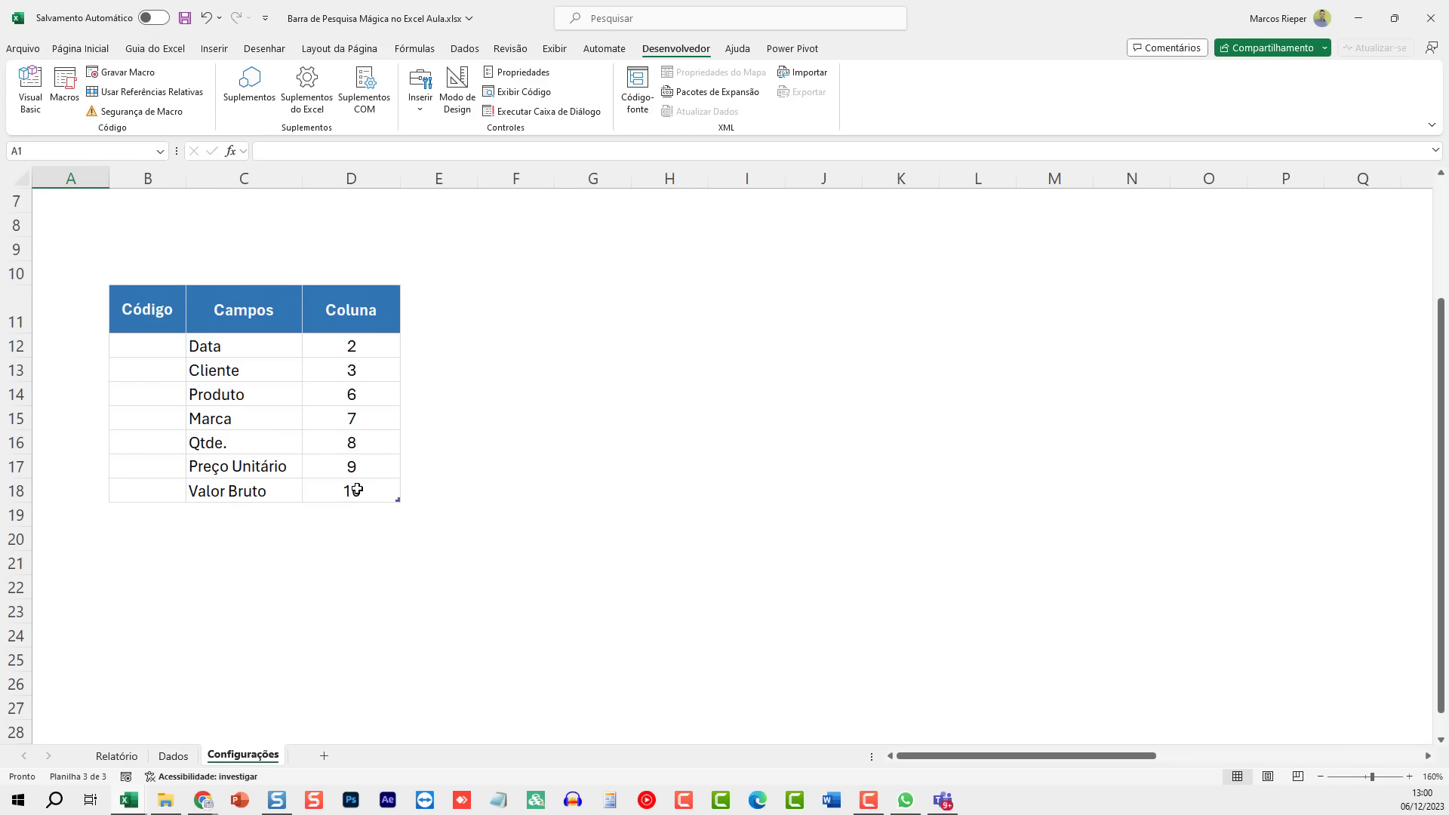
{"action": "left_click", "coordinate": [160, 342]}
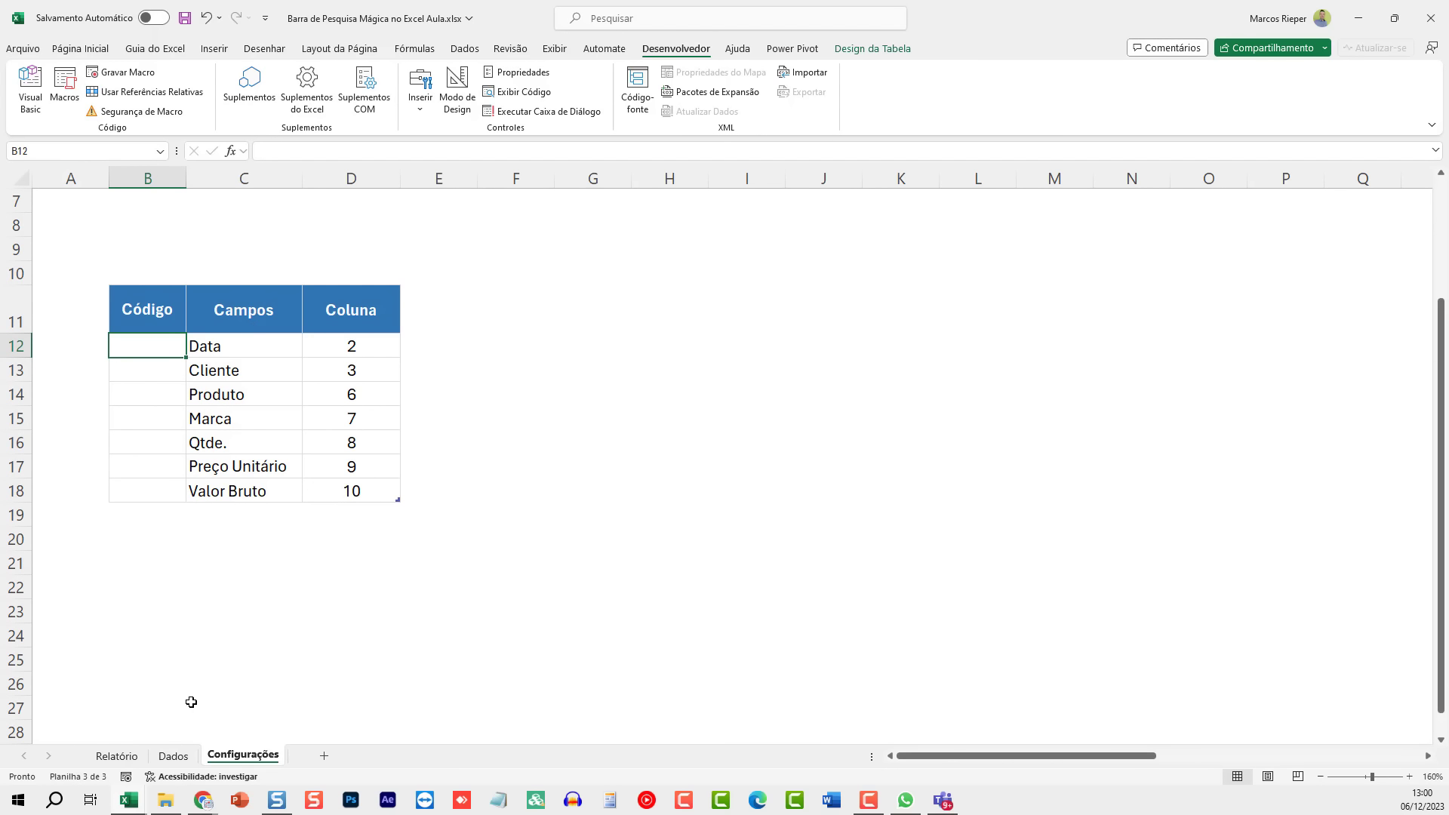
{"action": "left_click", "coordinate": [354, 342]}
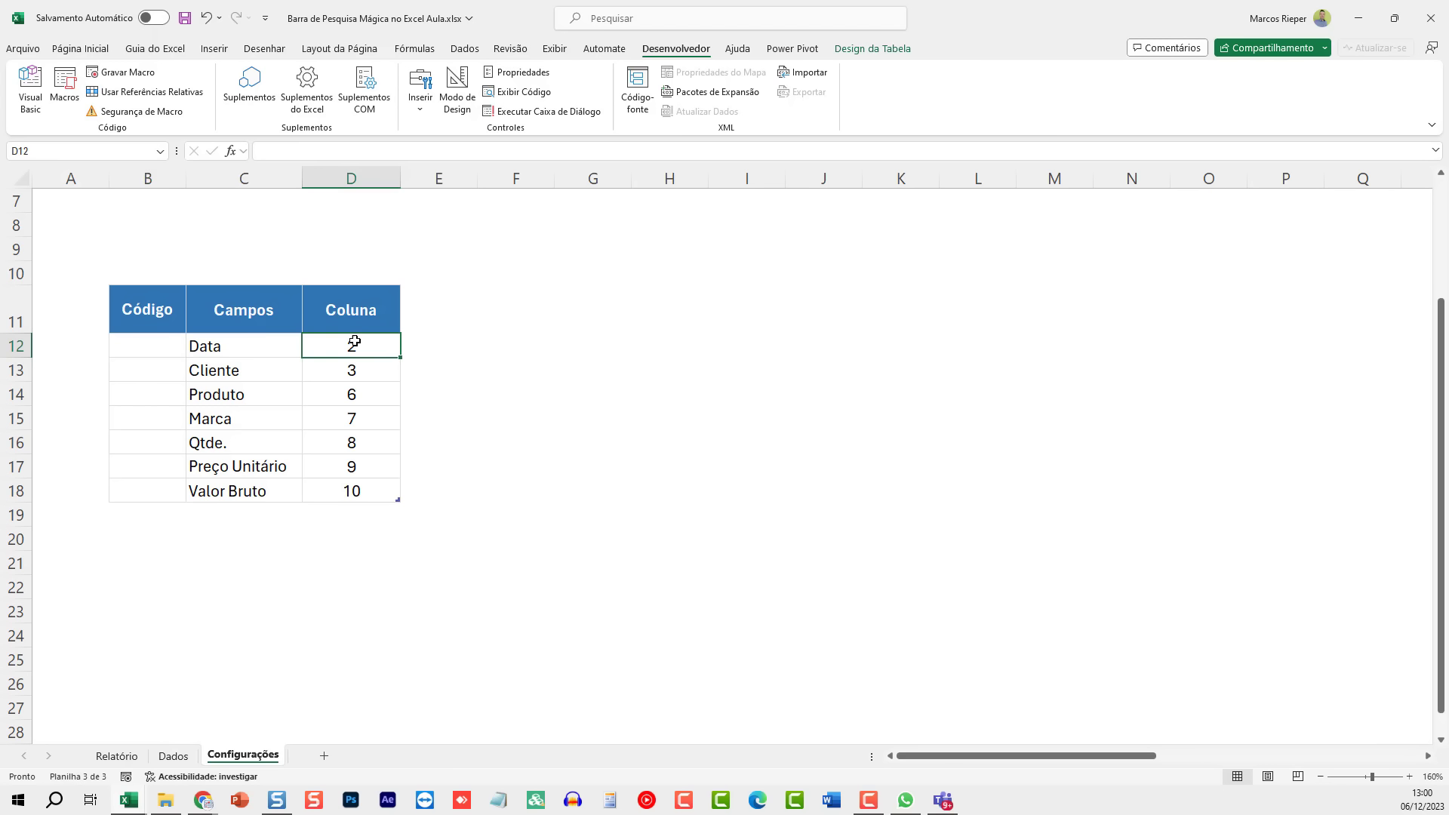
Step: Choose Produto as the sort option in the Relatório sheet
{"action": "left_click", "coordinate": [140, 759]}
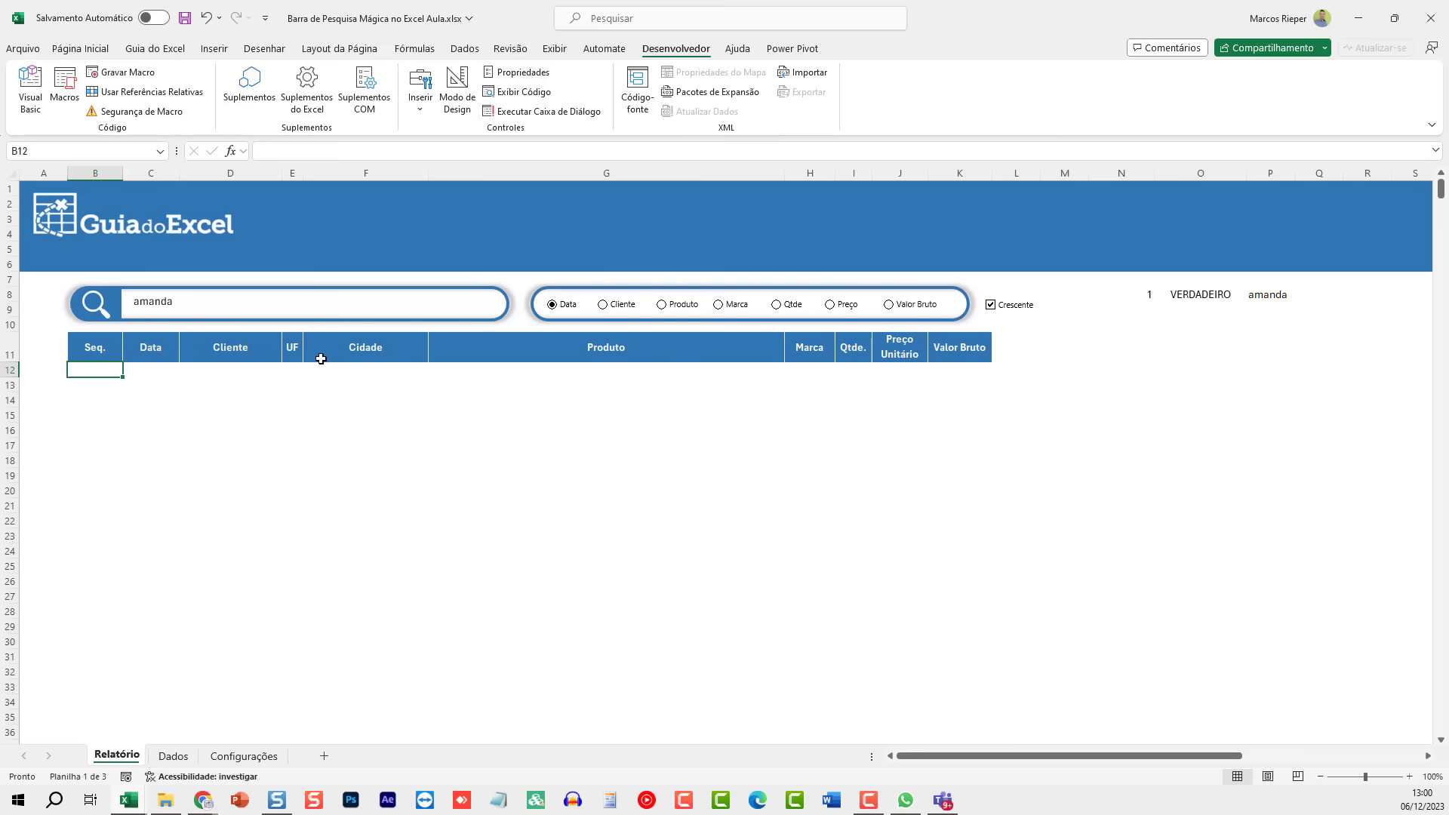
{"action": "left_click", "coordinate": [677, 309]}
Step: Enter 6 as the Código for Produto in the Configurações table
{"action": "left_click", "coordinate": [240, 757]}
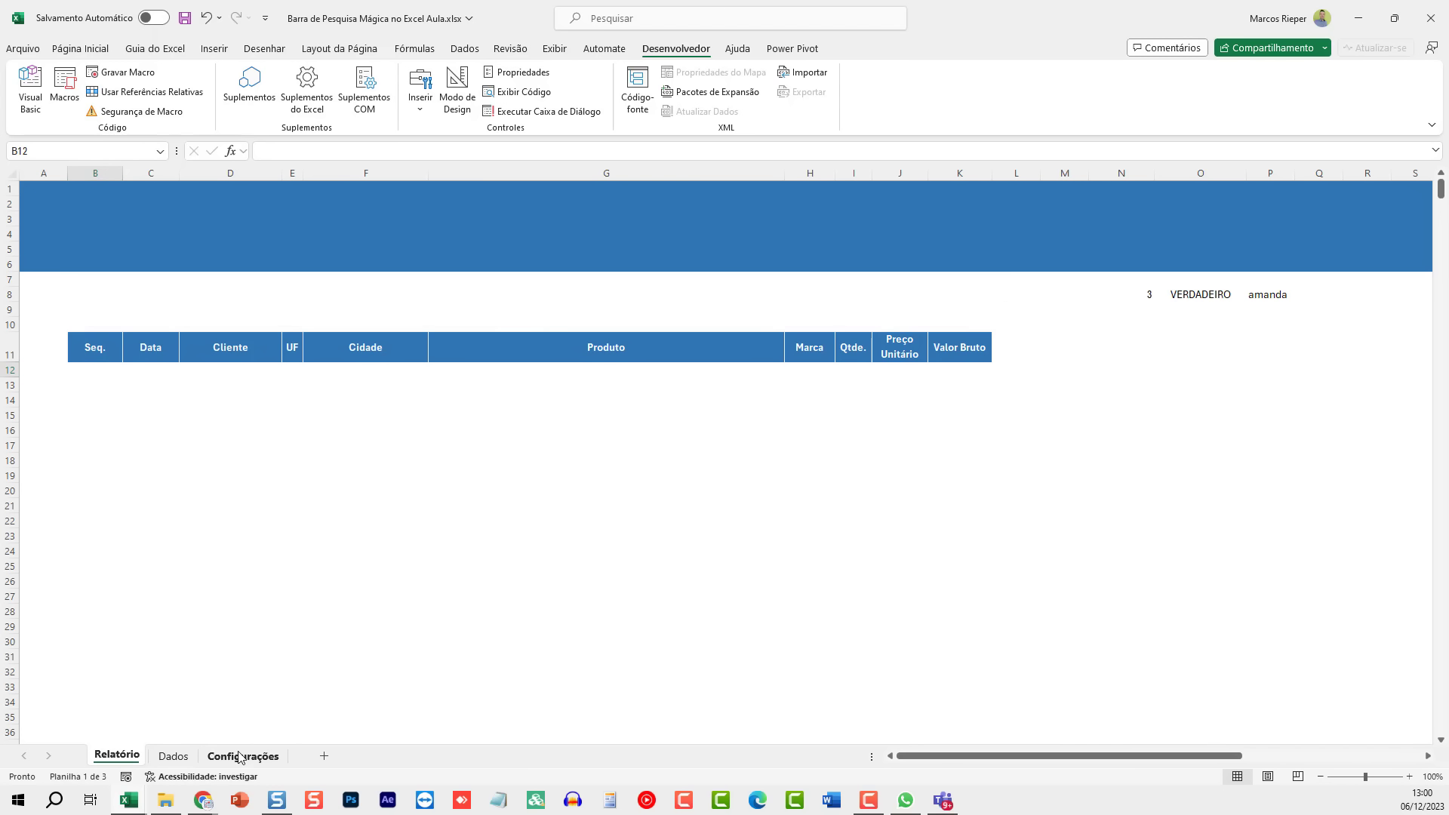
{"action": "mouse_move", "coordinate": [144, 343]}
{"action": "left_mouse_down"}
{"action": "mouse_move", "coordinate": [120, 488]}
{"action": "mouse_move", "coordinate": [149, 365]}
{"action": "left_mouse_up"}
{"action": "left_click", "coordinate": [160, 396]}
{"action": "type", "text": "6"}
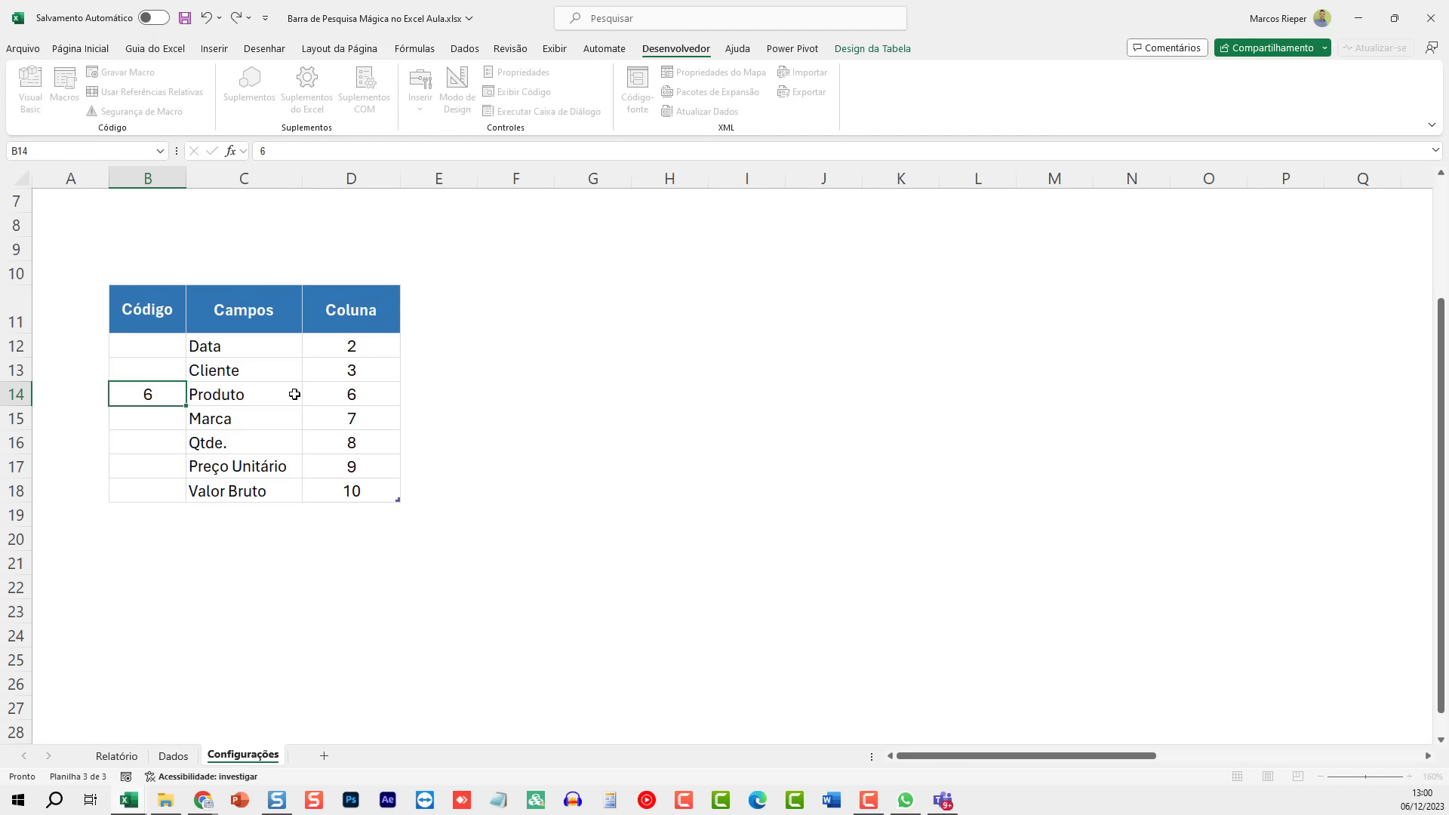
{"action": "key", "text": "Return"}
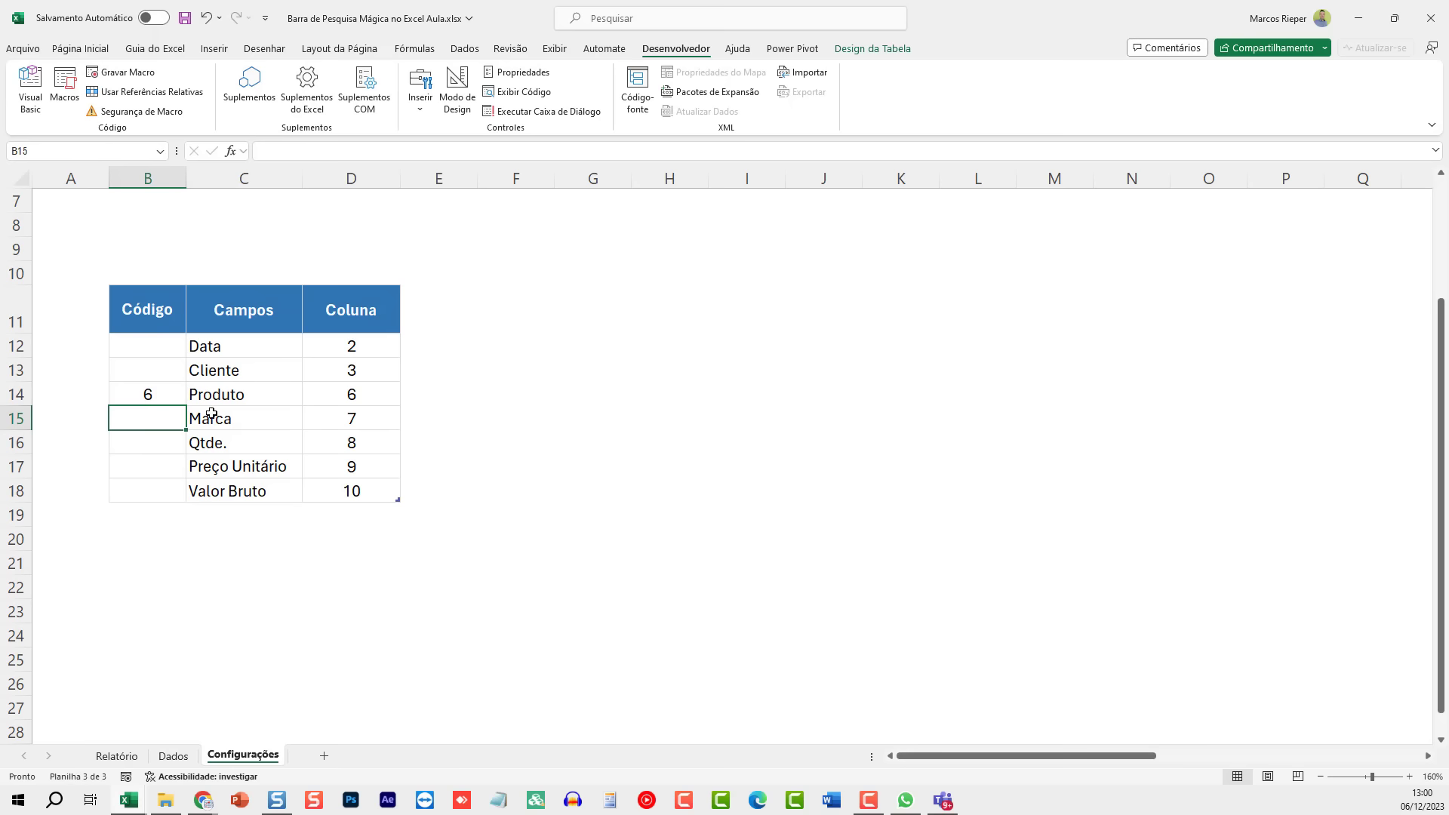
Step: Check the Produto option's linked value in Relatório and set Produto's Código to 3 in Configurações
{"action": "left_click", "coordinate": [117, 755]}
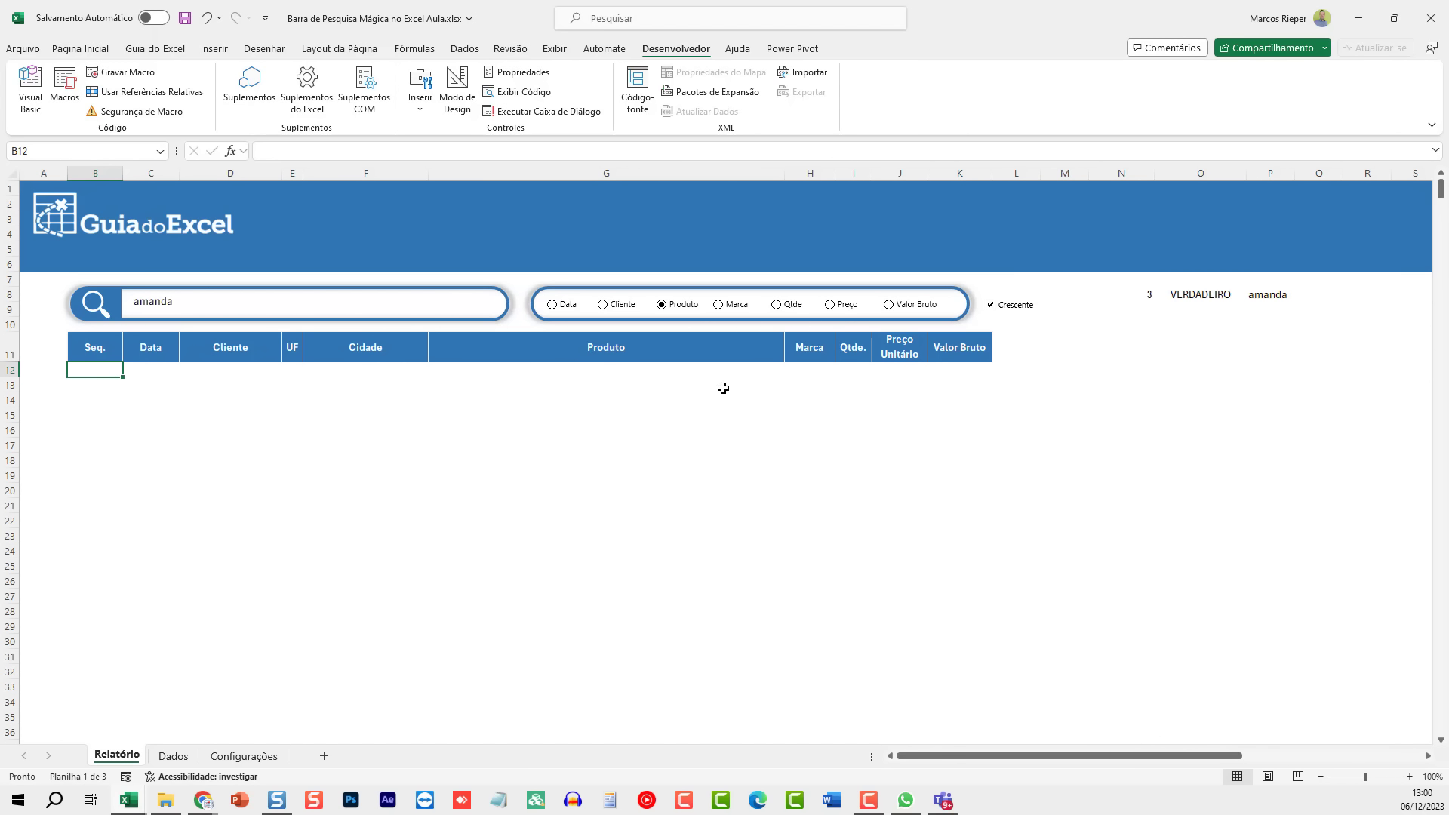
{"action": "left_click", "coordinate": [243, 755]}
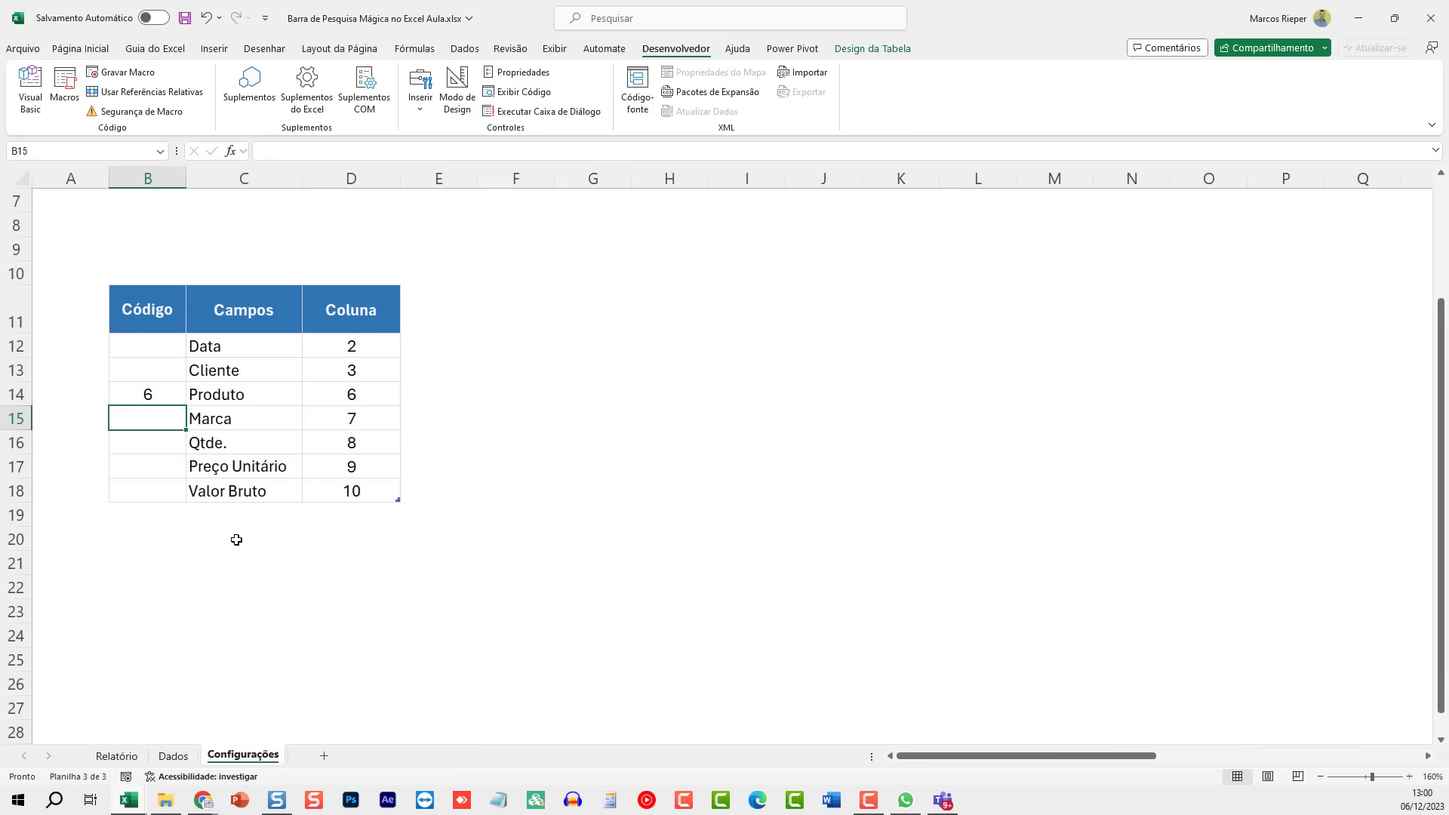
{"action": "left_click", "coordinate": [361, 391]}
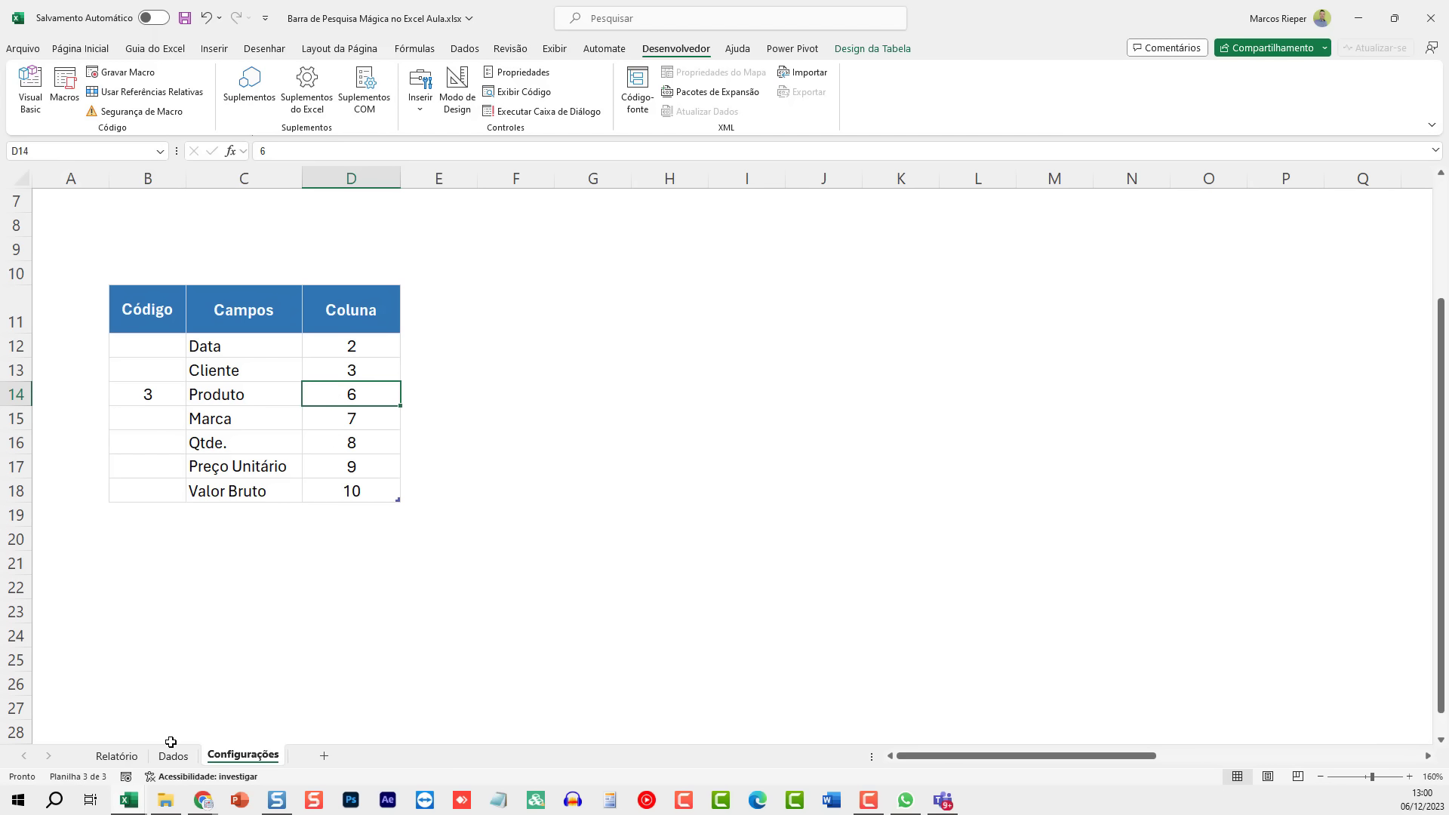
Step: Enter Código 1 for Data and 2 for Cliente in the Configurações table, checking the option order in Relatório
{"action": "left_click", "coordinate": [117, 755]}
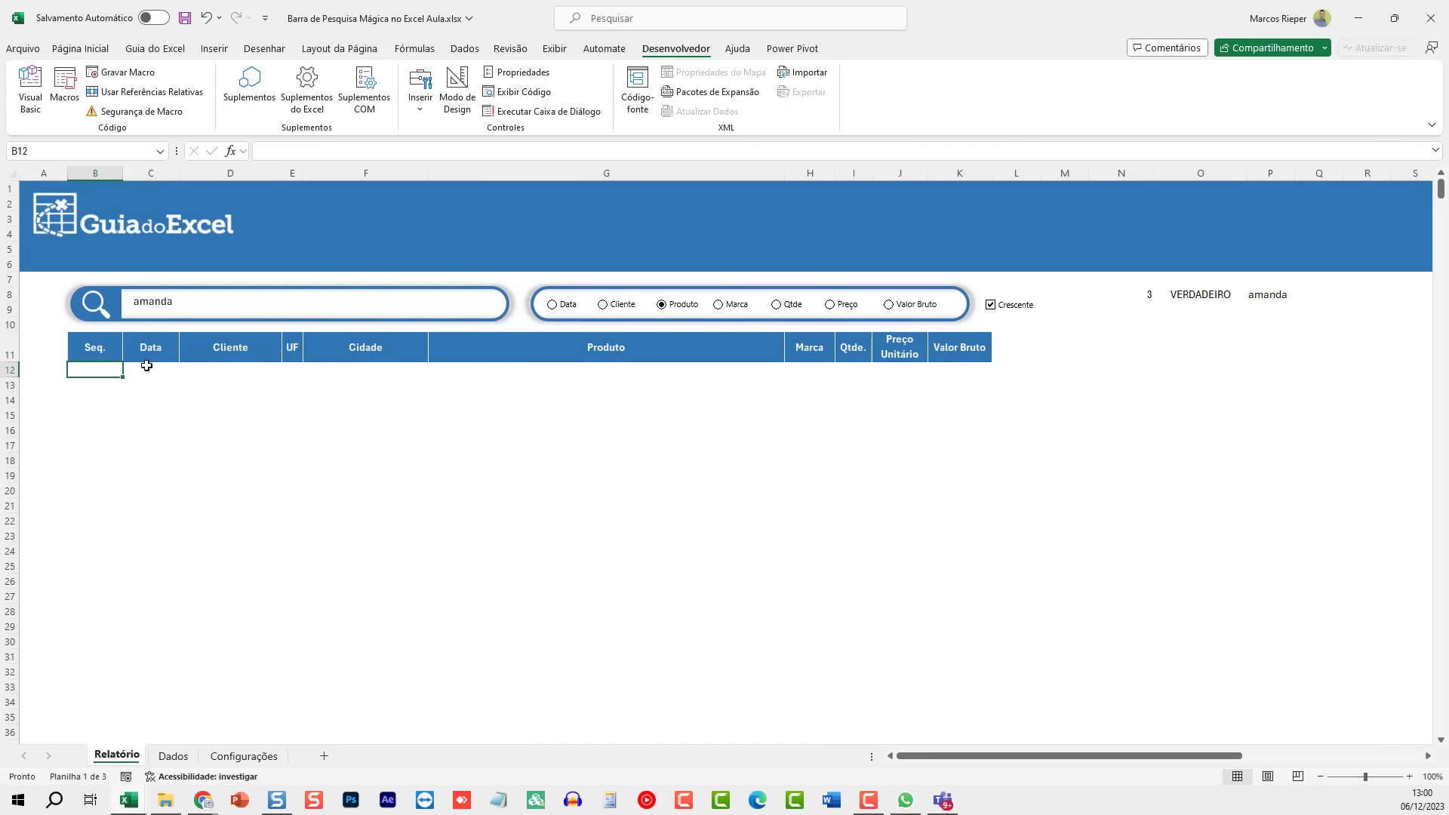
{"action": "left_click", "coordinate": [242, 756]}
{"action": "key", "text": "Left"}
{"action": "key", "text": "Left"}
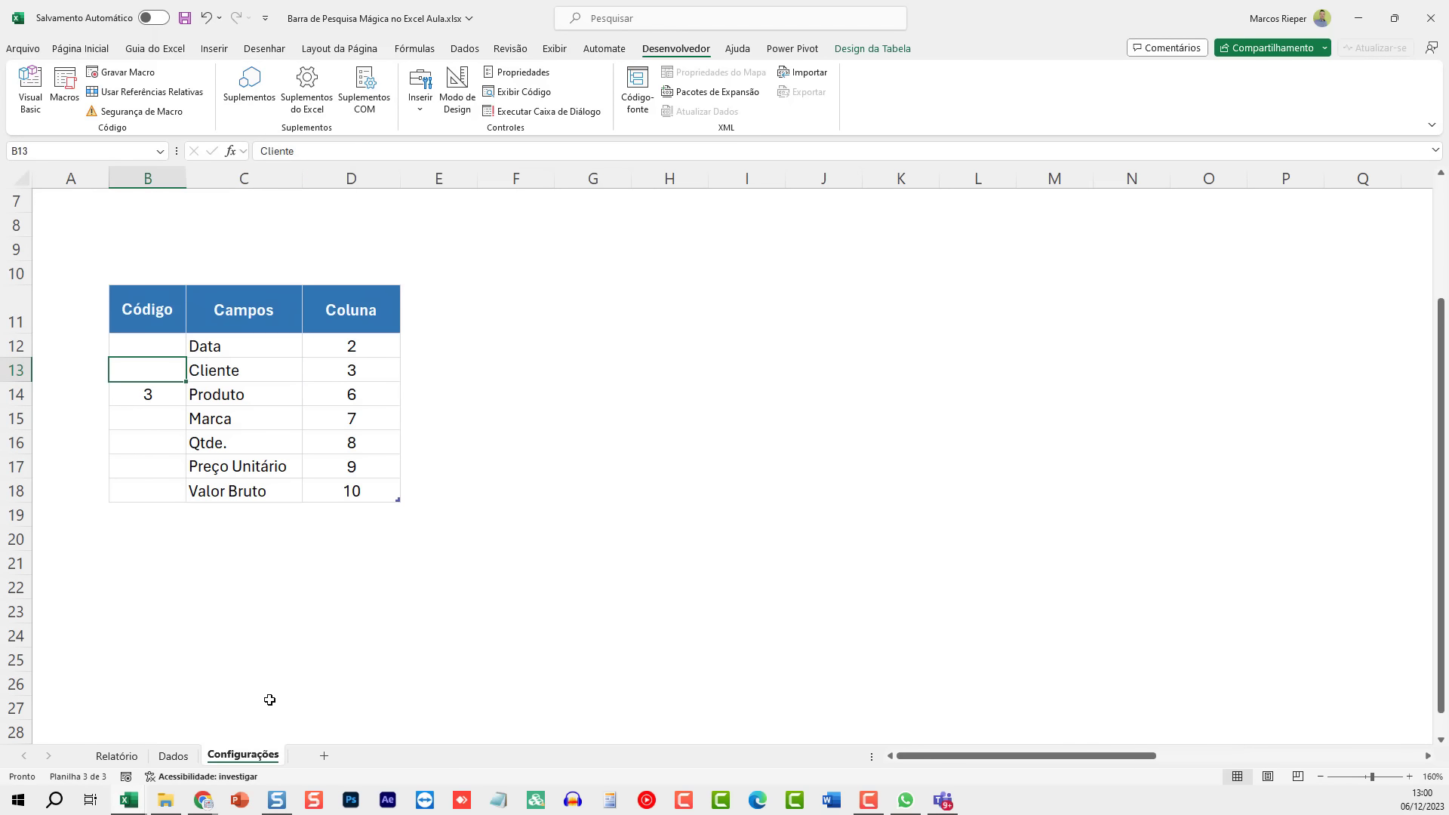
{"action": "key", "text": "Up"}
{"action": "key", "text": "Up"}
{"action": "type", "text": "1"}
{"action": "key", "text": "Return"}
{"action": "left_click", "coordinate": [116, 756]}
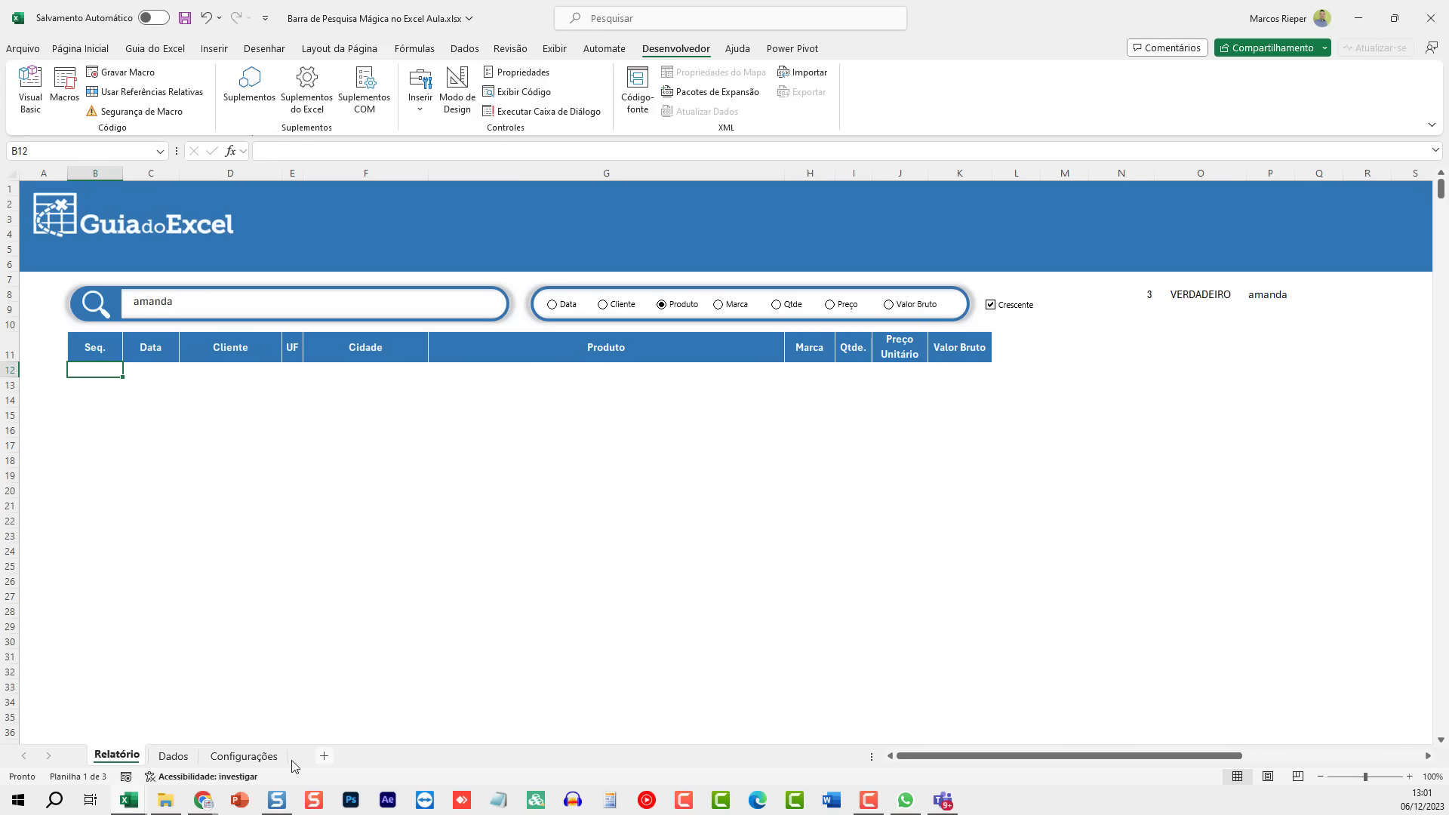
{"action": "left_click", "coordinate": [260, 756]}
{"action": "key", "text": "Return"}
{"action": "key", "text": "Return"}
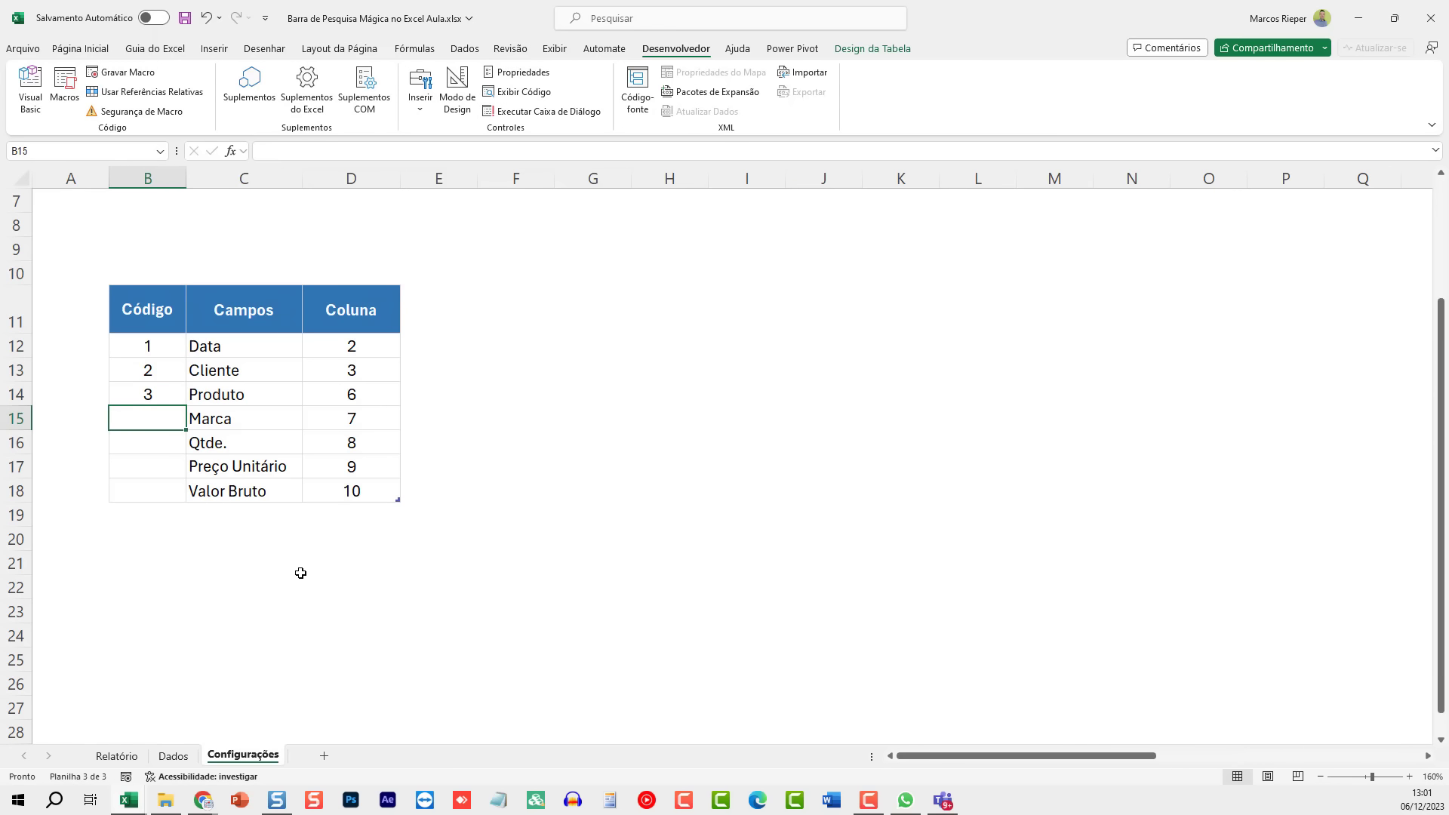
Step: Enter Código 4 for Marca, 5 for Qtde., 6 for Preço Unitário and 7 for Valor Bruto
{"action": "type", "text": "4"}
{"action": "key", "text": "Return"}
{"action": "type", "text": "5"}
{"action": "key", "text": "Return"}
{"action": "type", "text": "6"}
{"action": "key", "text": "Return"}
{"action": "type", "text": "7"}
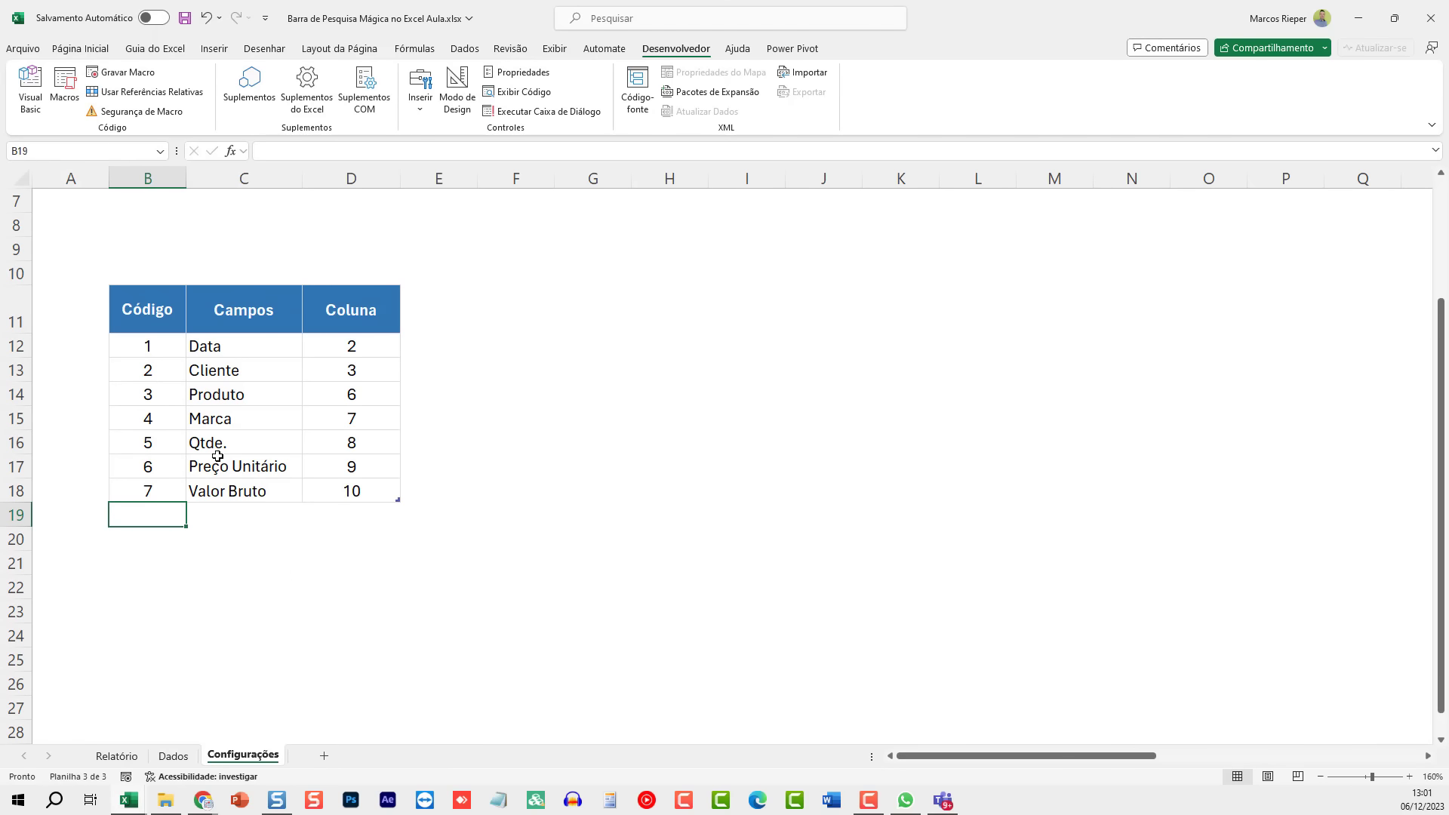
Step: Compare the sort options in Relatório with the Código, Campos and Coluna values in the Configurações table
{"action": "left_click", "coordinate": [117, 756]}
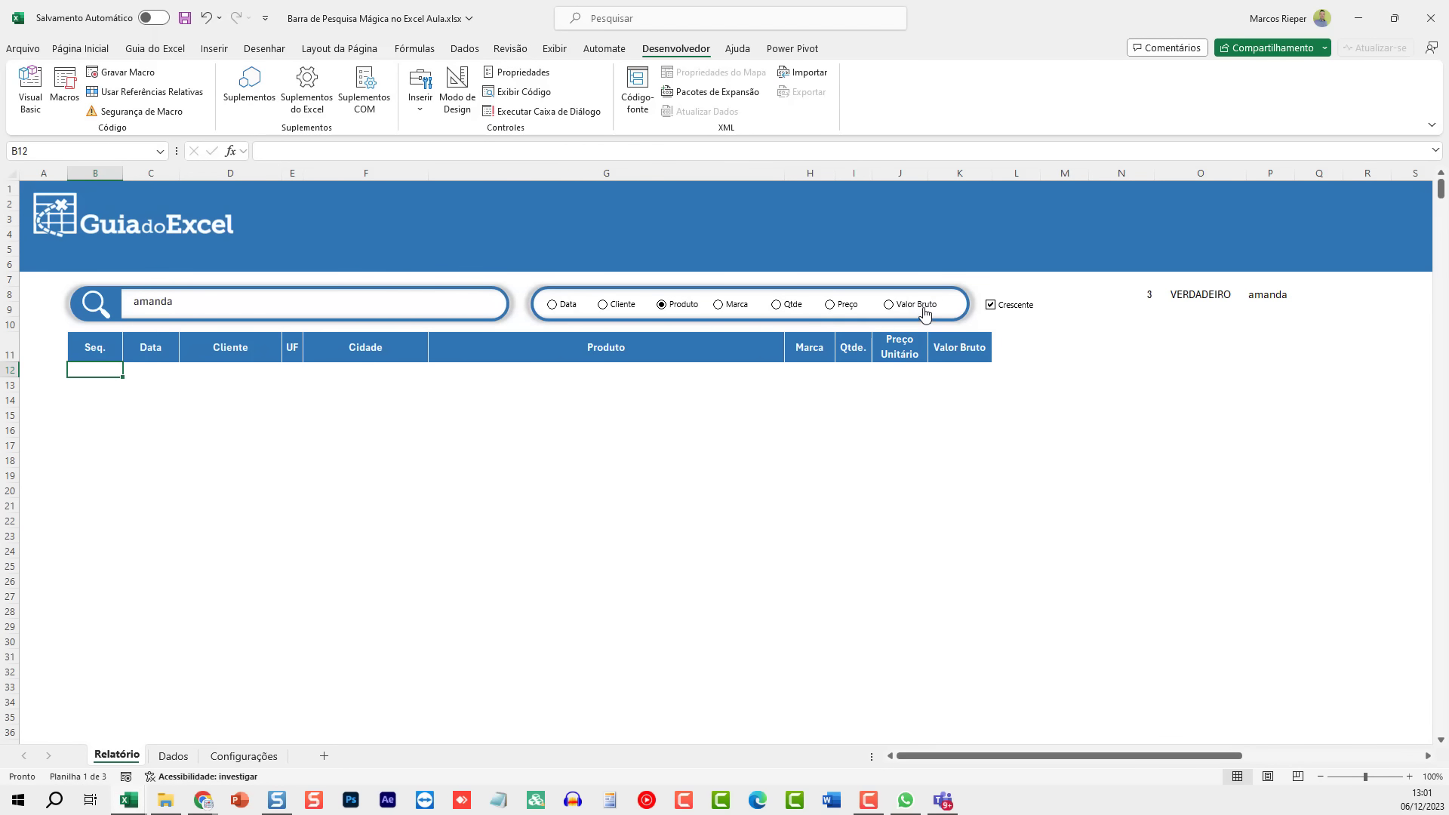
{"action": "left_click", "coordinate": [243, 756]}
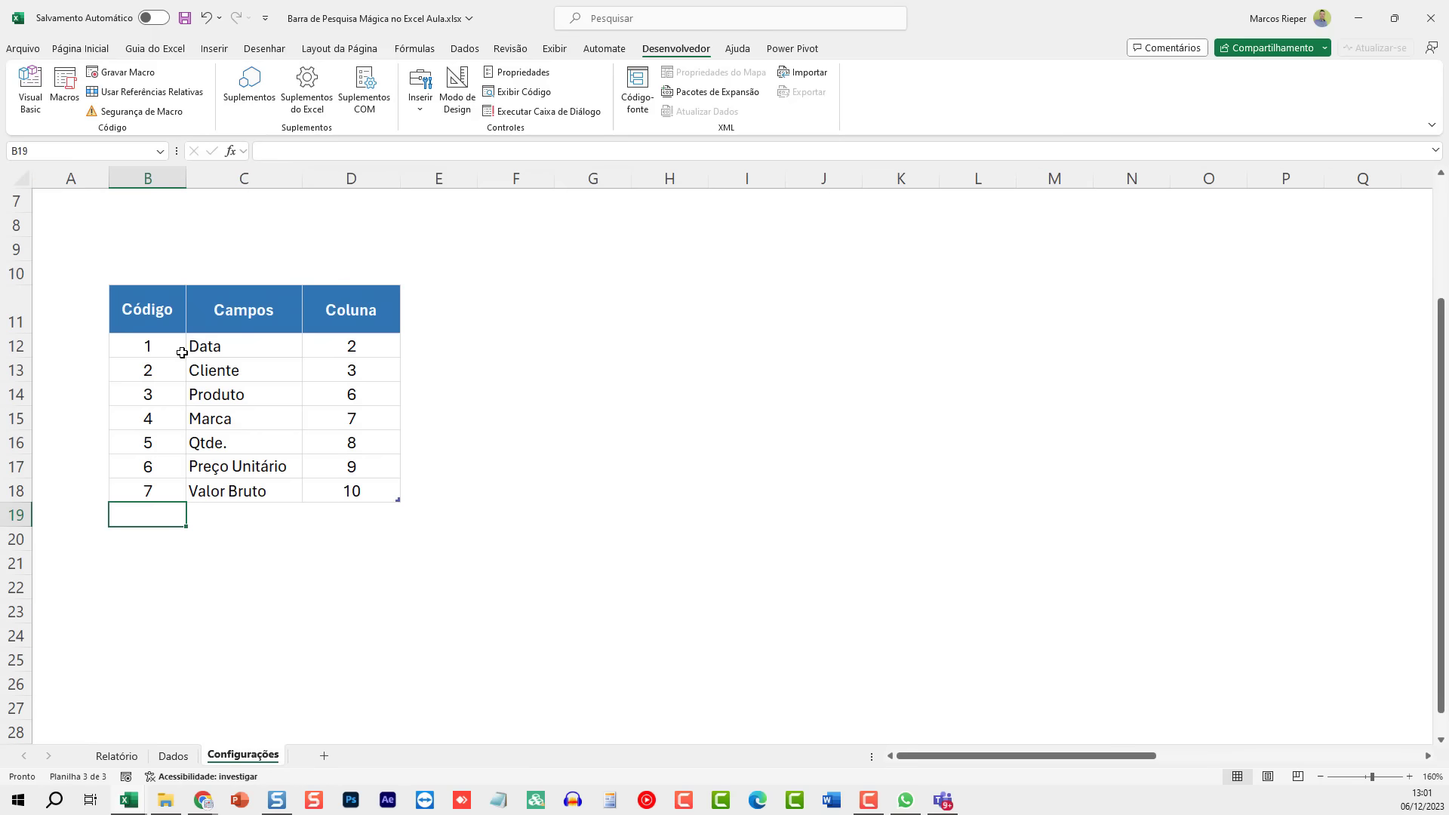
{"action": "left_click_drag", "start_coordinate": [162, 346], "coordinate": [146, 480]}
{"action": "left_click", "coordinate": [146, 489]}
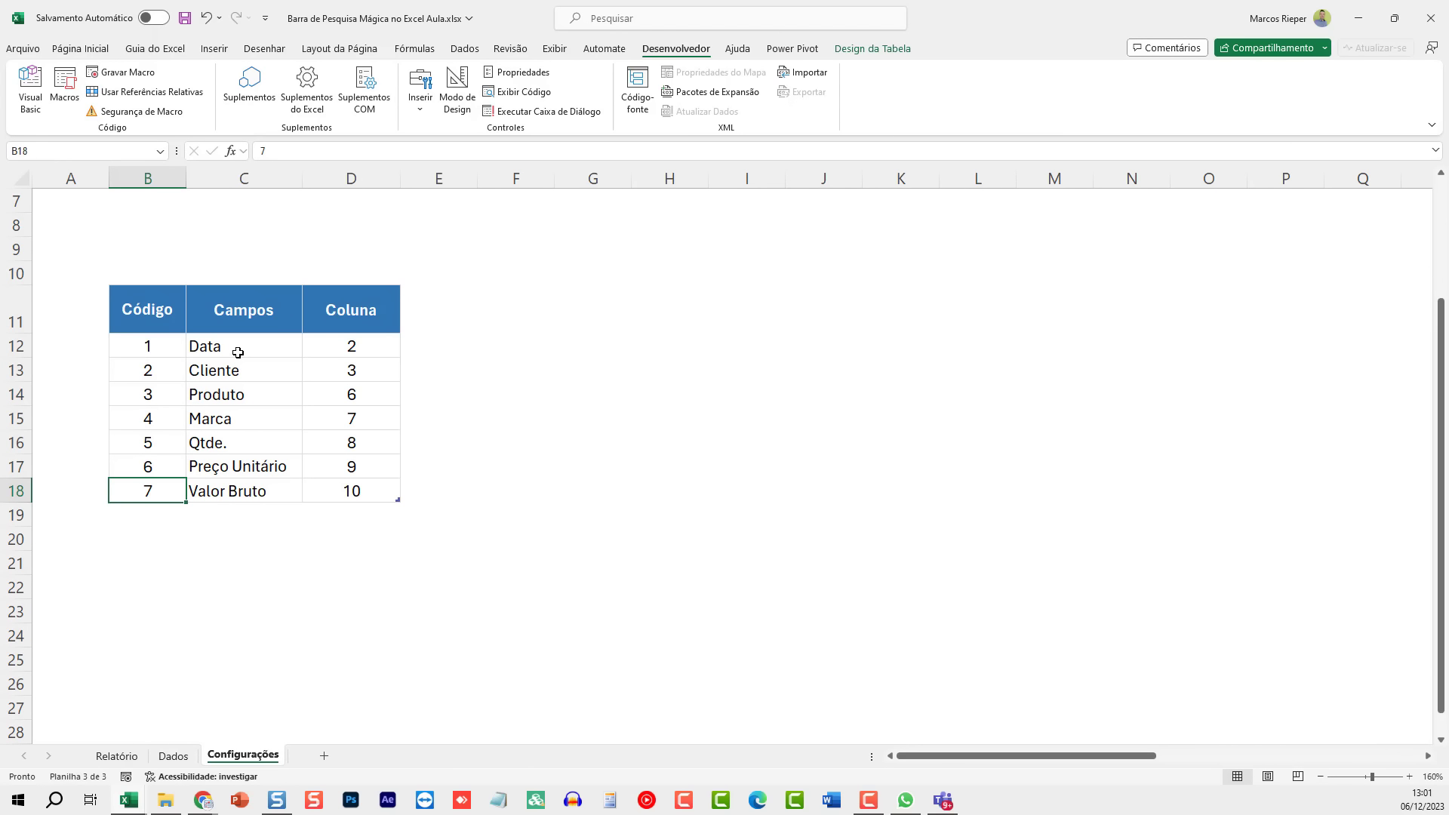
{"action": "left_click_drag", "start_coordinate": [233, 348], "coordinate": [227, 495]}
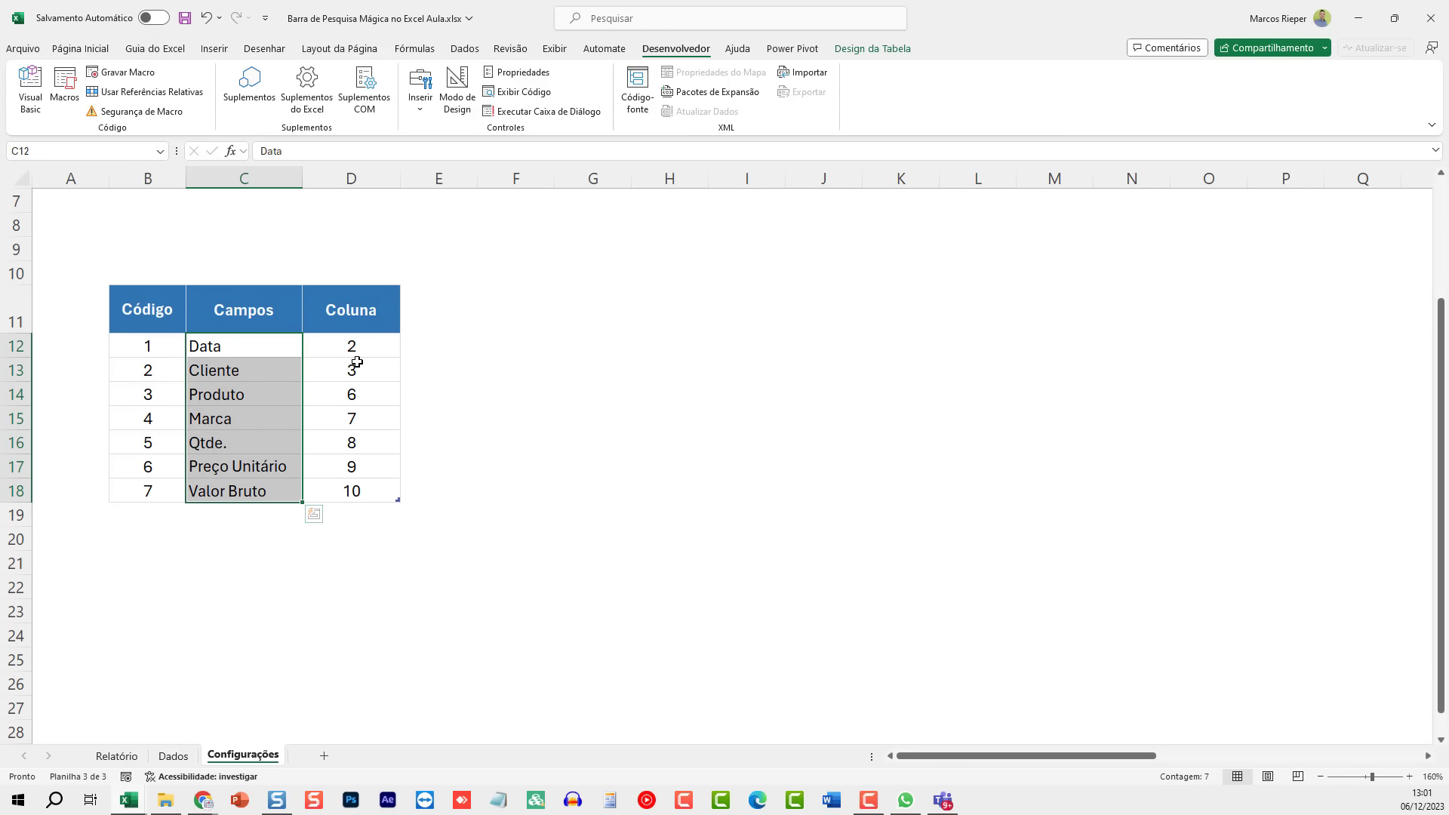
{"action": "left_click_drag", "start_coordinate": [353, 347], "coordinate": [314, 491]}
{"action": "scroll", "coordinate": [312, 500], "scroll_direction": "up", "scroll_amount": 2}
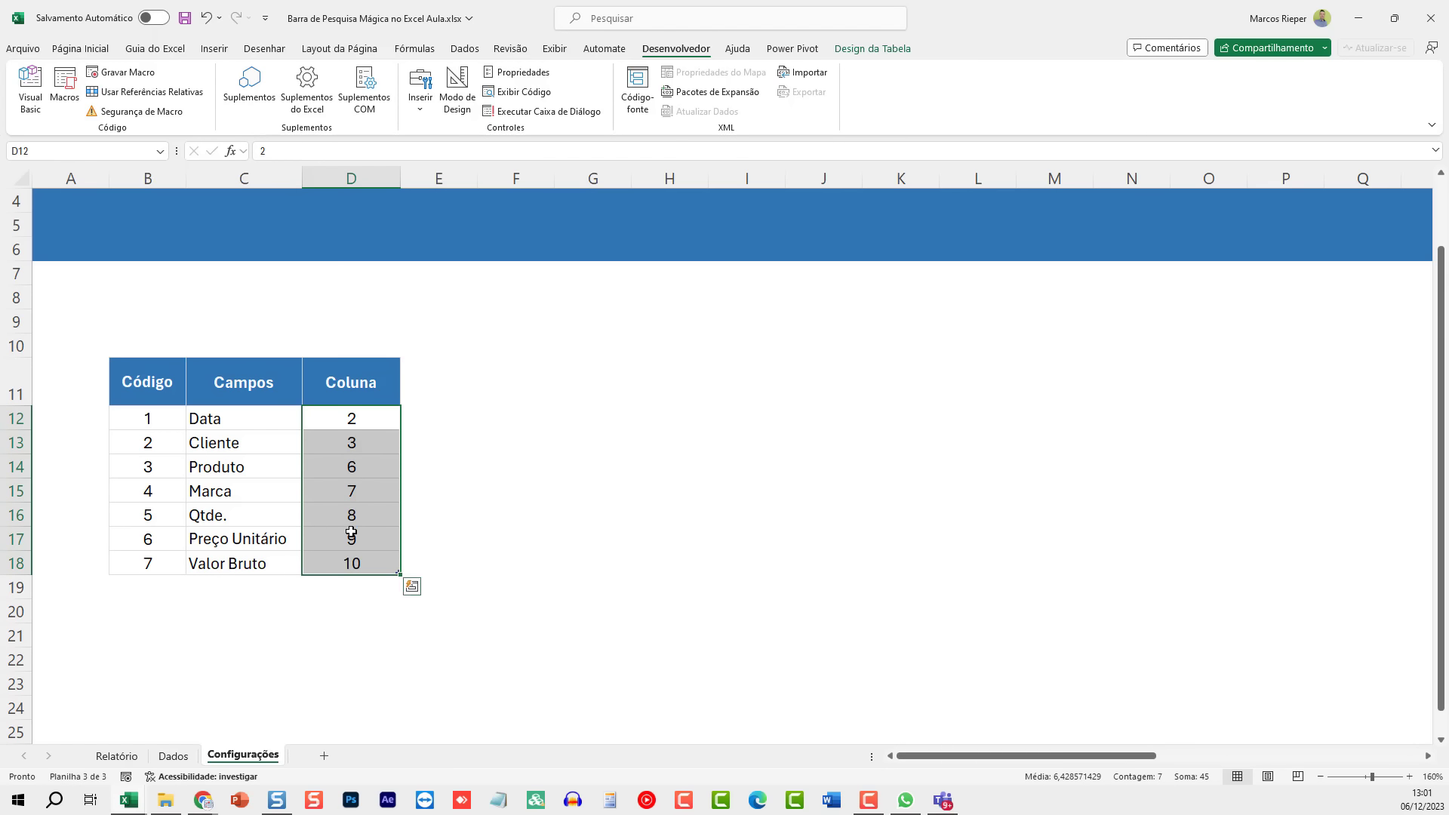
{"action": "left_click", "coordinate": [115, 756]}
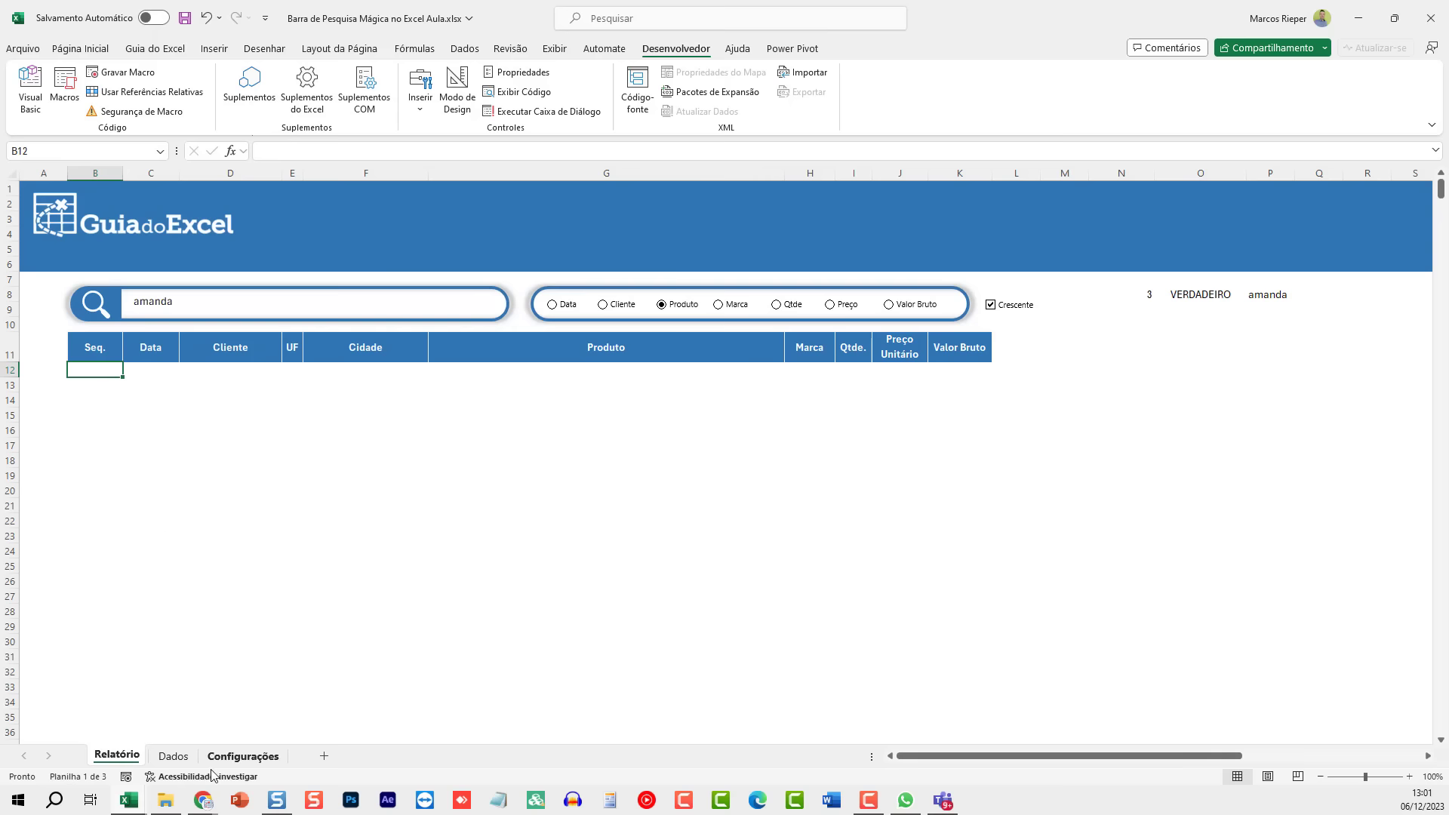
{"action": "left_click", "coordinate": [251, 757]}
{"action": "left_click", "coordinate": [352, 516]}
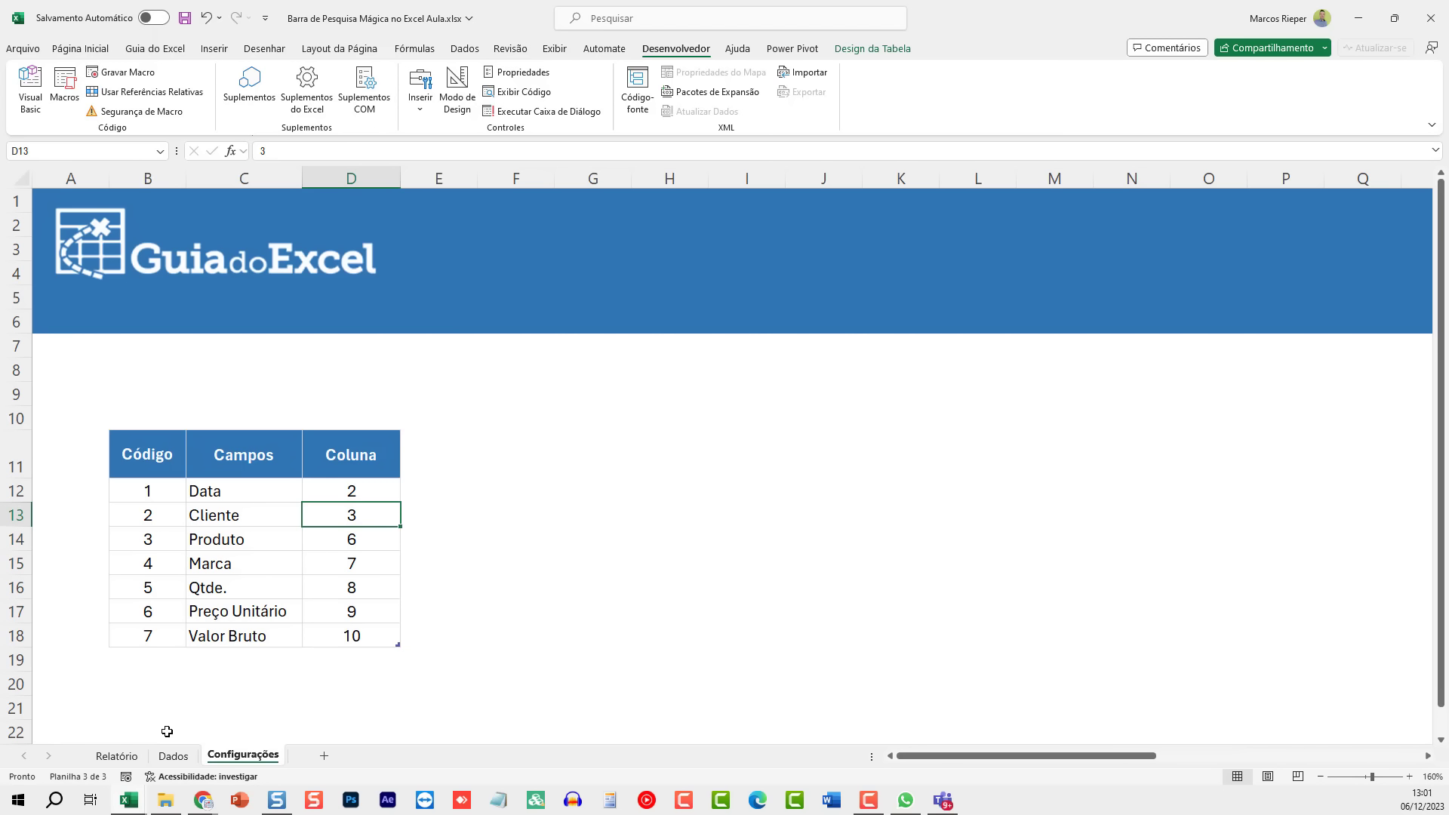
Step: Return to the Relatório sheet and enlarge its view to 145%
{"action": "left_click", "coordinate": [123, 761]}
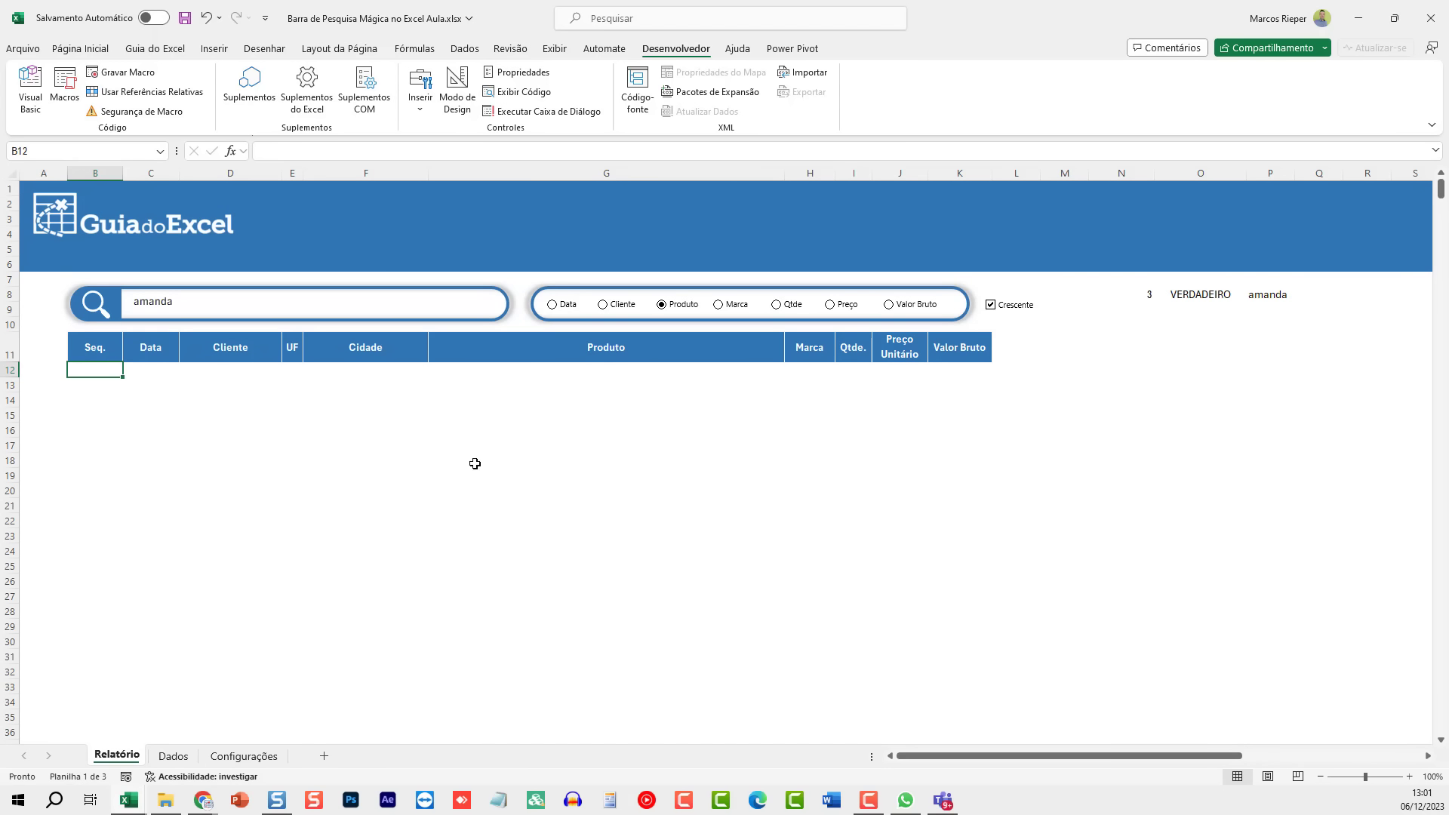
{"action": "left_click", "coordinate": [80, 49]}
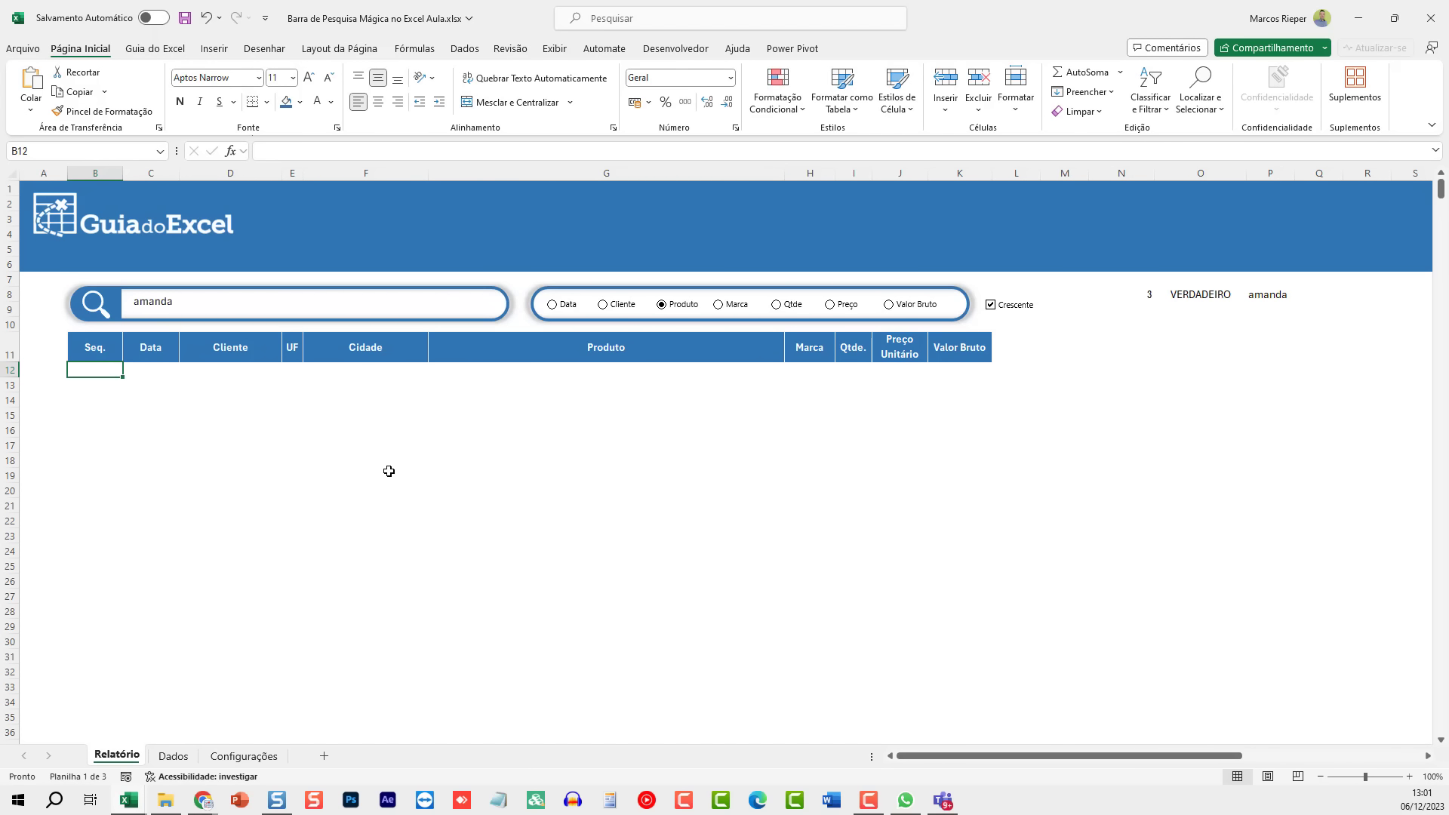
{"action": "scroll", "coordinate": [393, 472], "scroll_direction": "up", "scroll_amount": 3}
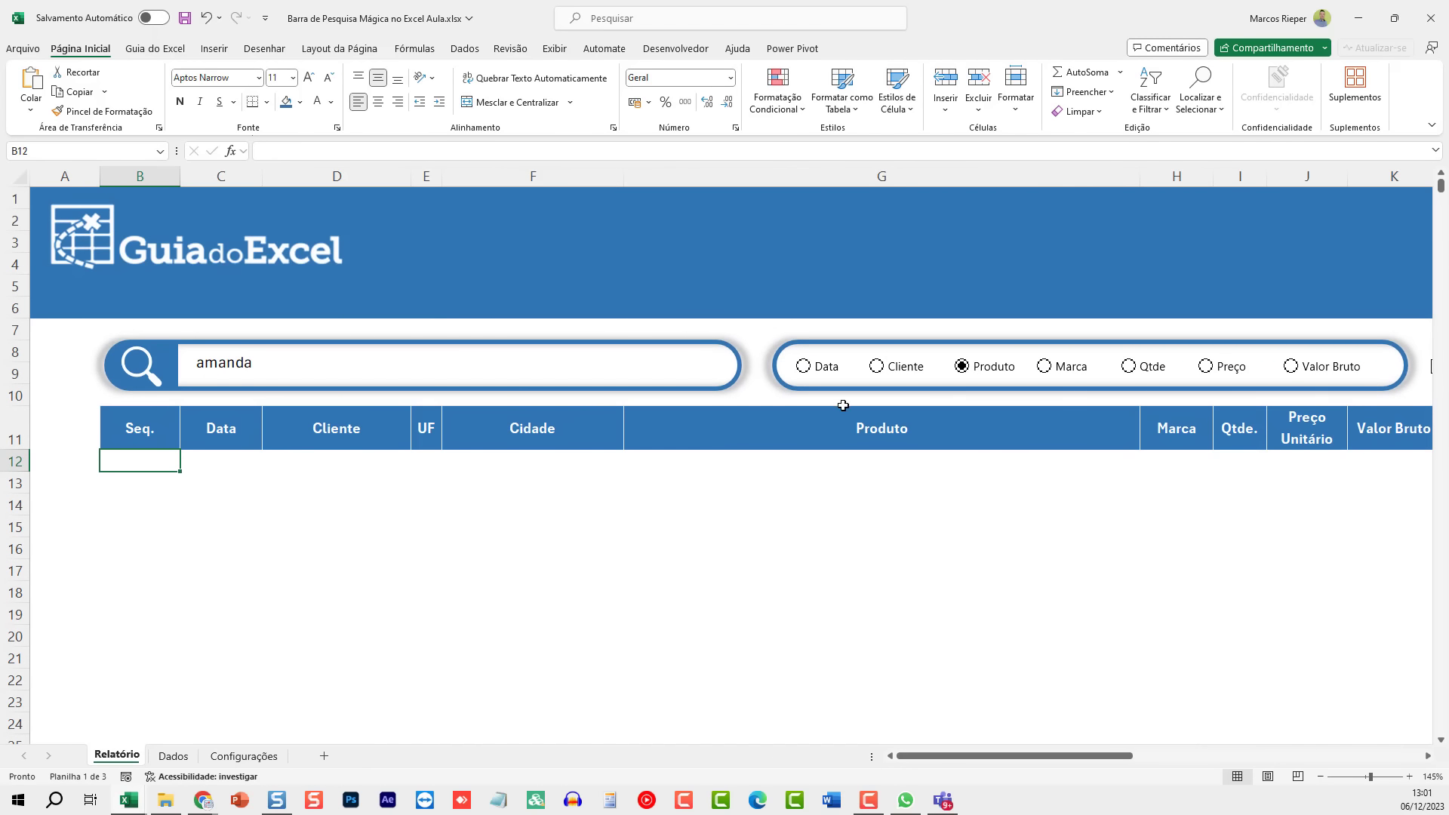
Step: Start a FILTRO formula in cell B12 of Relatório using the whole tVendas table from Dados as the array
{"action": "type", "text": "=fil"}
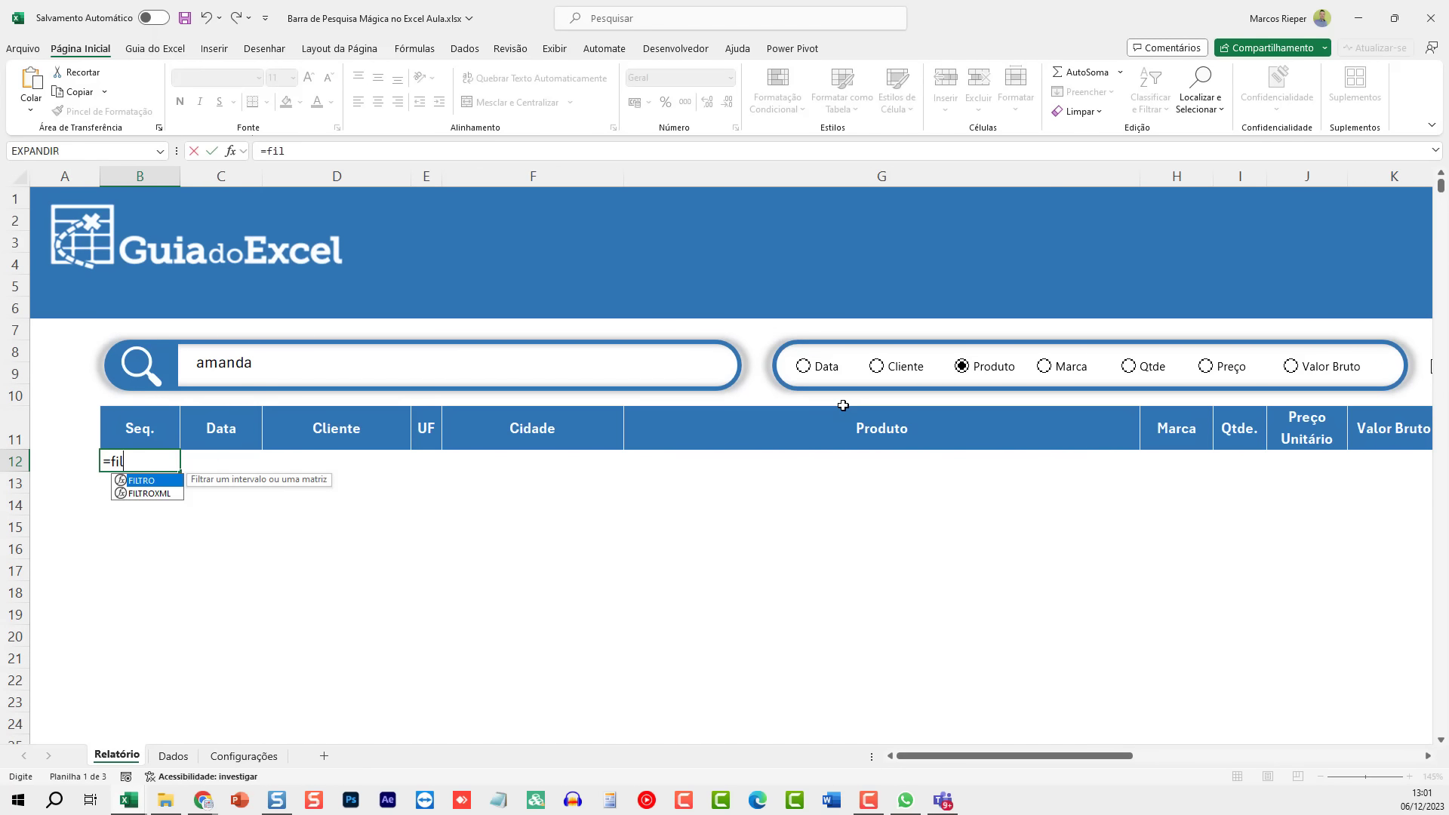
{"action": "key", "text": "BackSpace"}
{"action": "key", "text": "BackSpace"}
{"action": "type", "text": "FILTRO("}
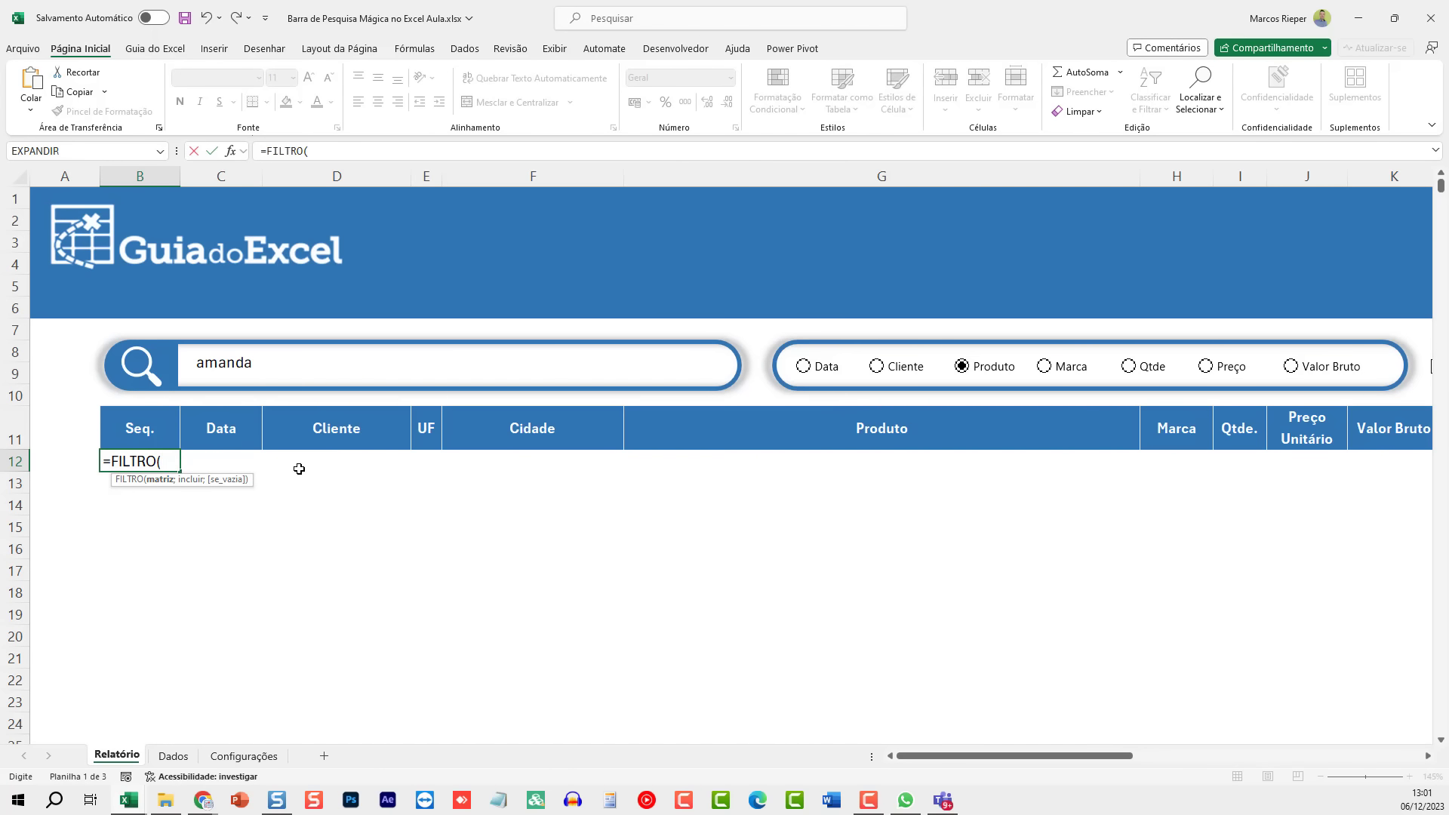
{"action": "left_click", "coordinate": [173, 755]}
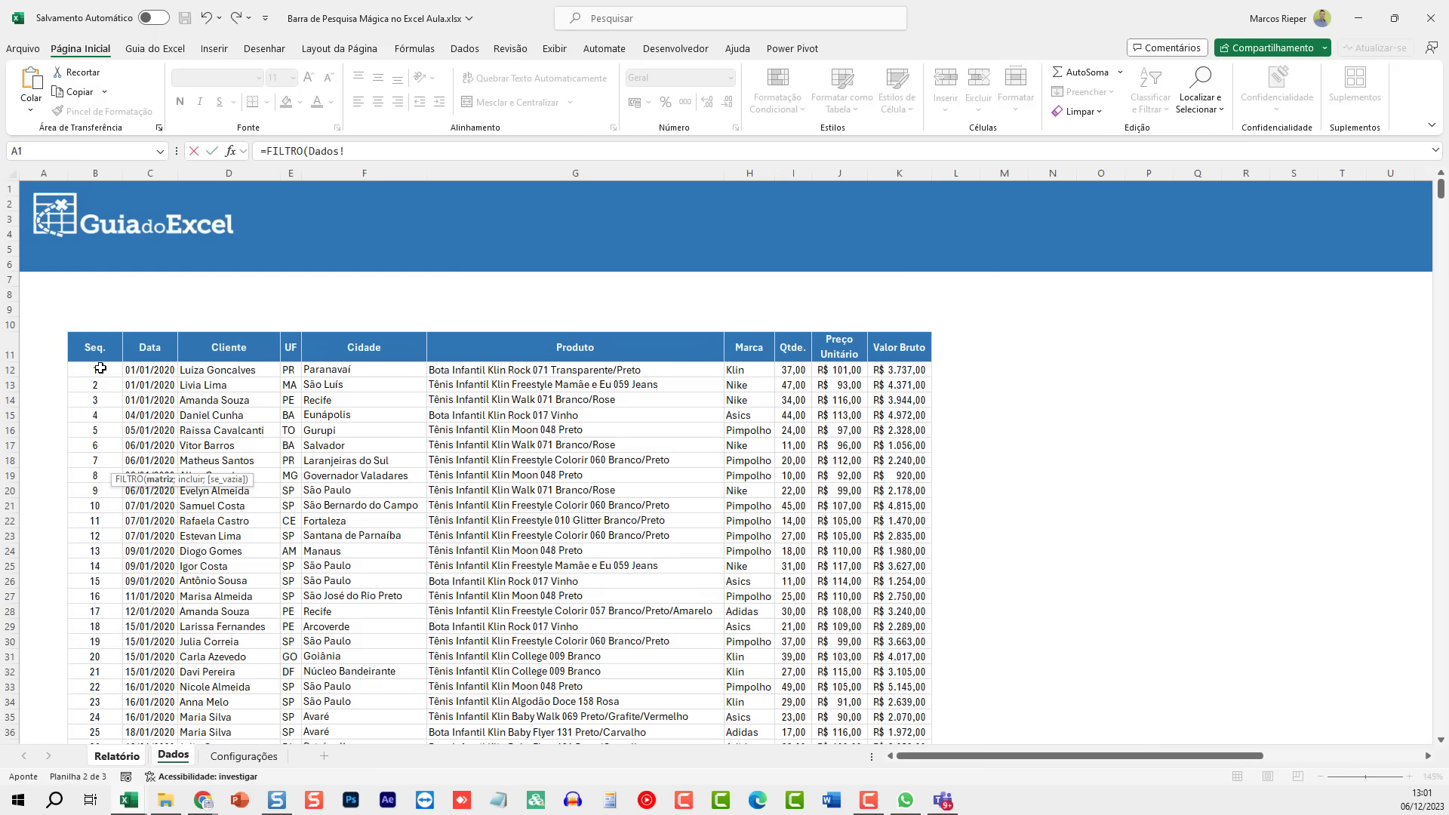
{"action": "left_click_drag", "start_coordinate": [101, 360], "coordinate": [875, 427]}
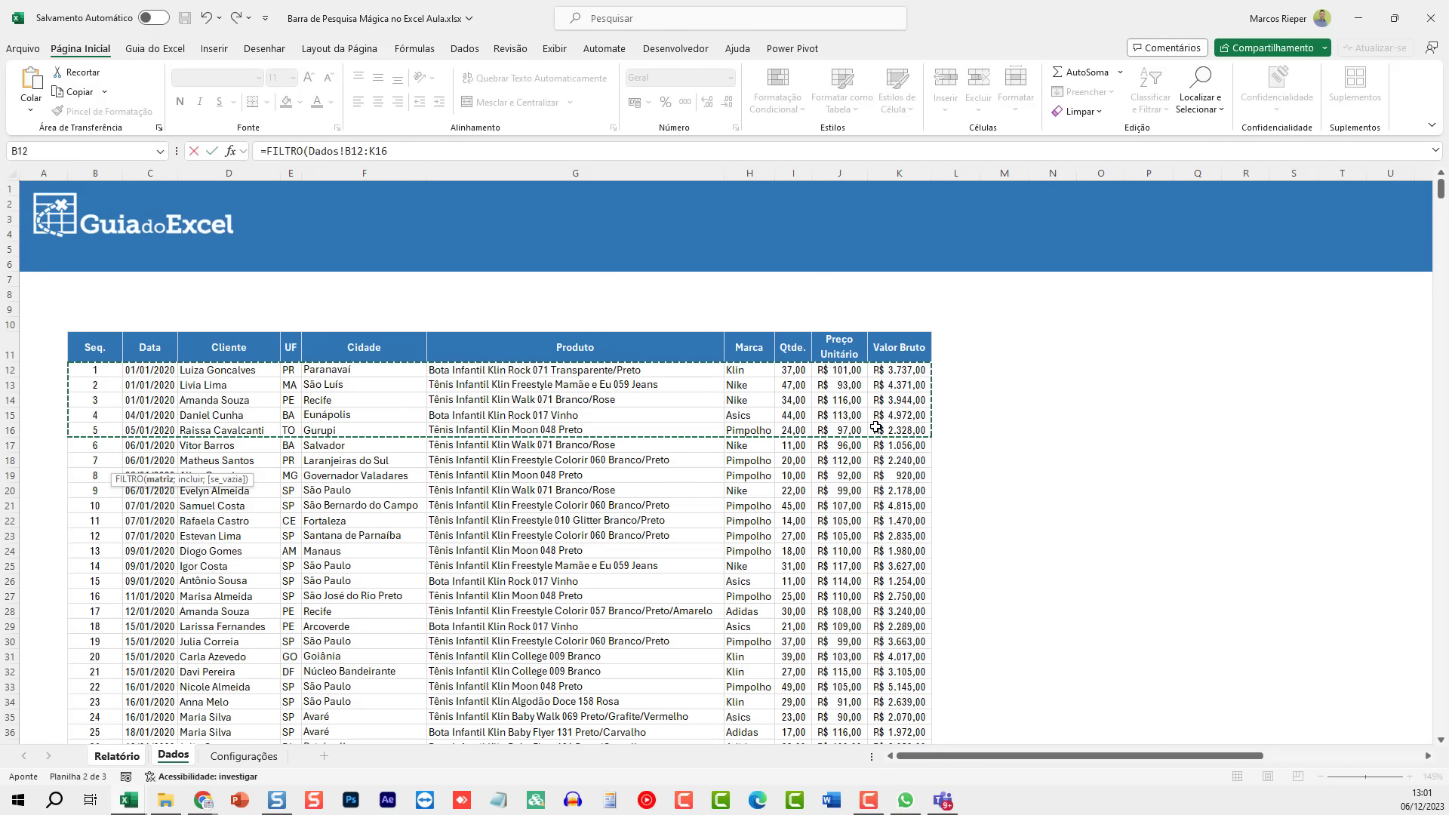
{"action": "key", "text": "ctrl+shift+Down"}
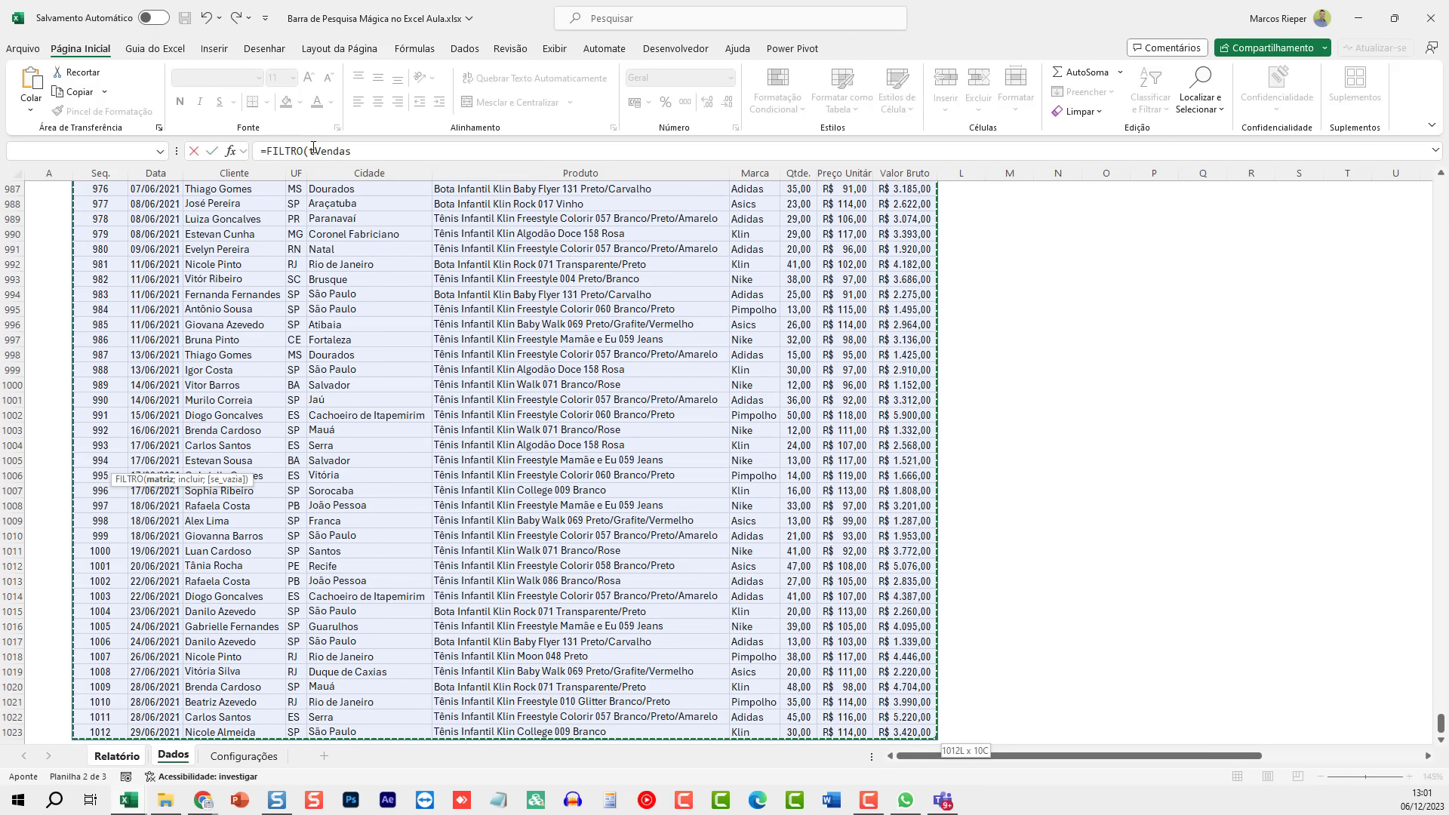
{"action": "left_click", "coordinate": [370, 154]}
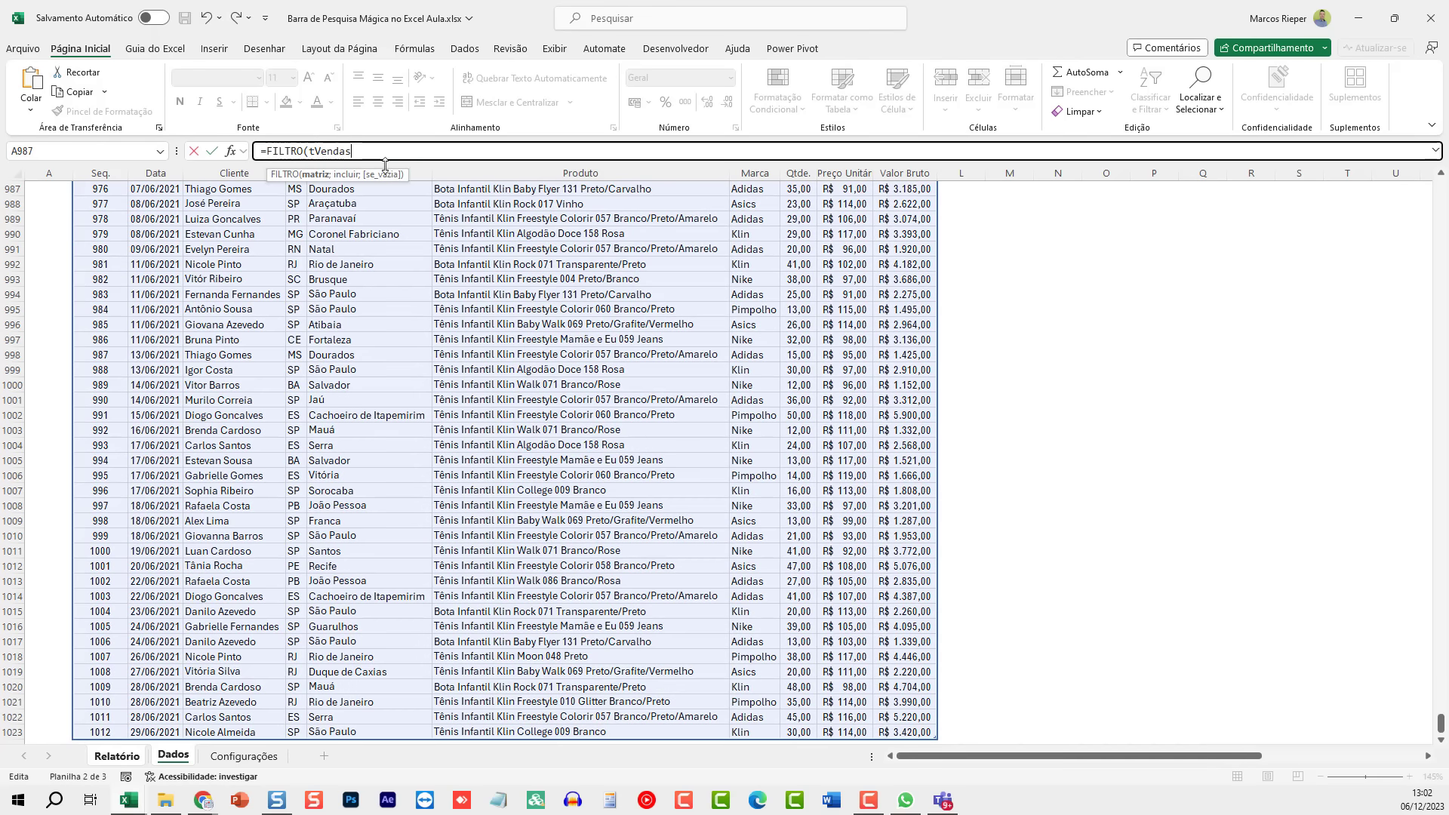
{"action": "type", "text": ";"}
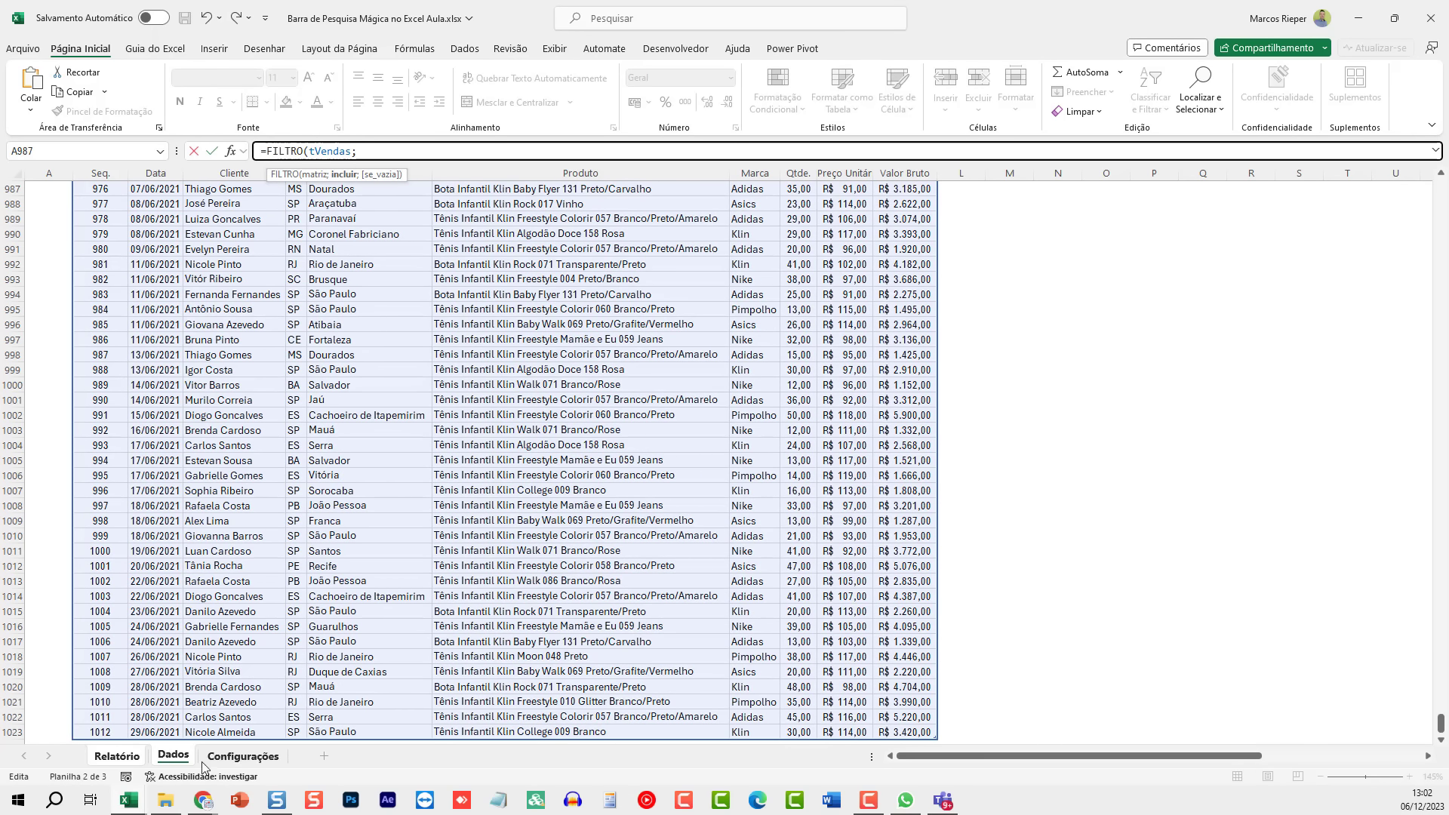
Step: Begin the include argument with nested ÉNÚM(LOCALIZAR( functions, removing the inserted Relatório sheet reference
{"action": "left_click", "coordinate": [117, 755]}
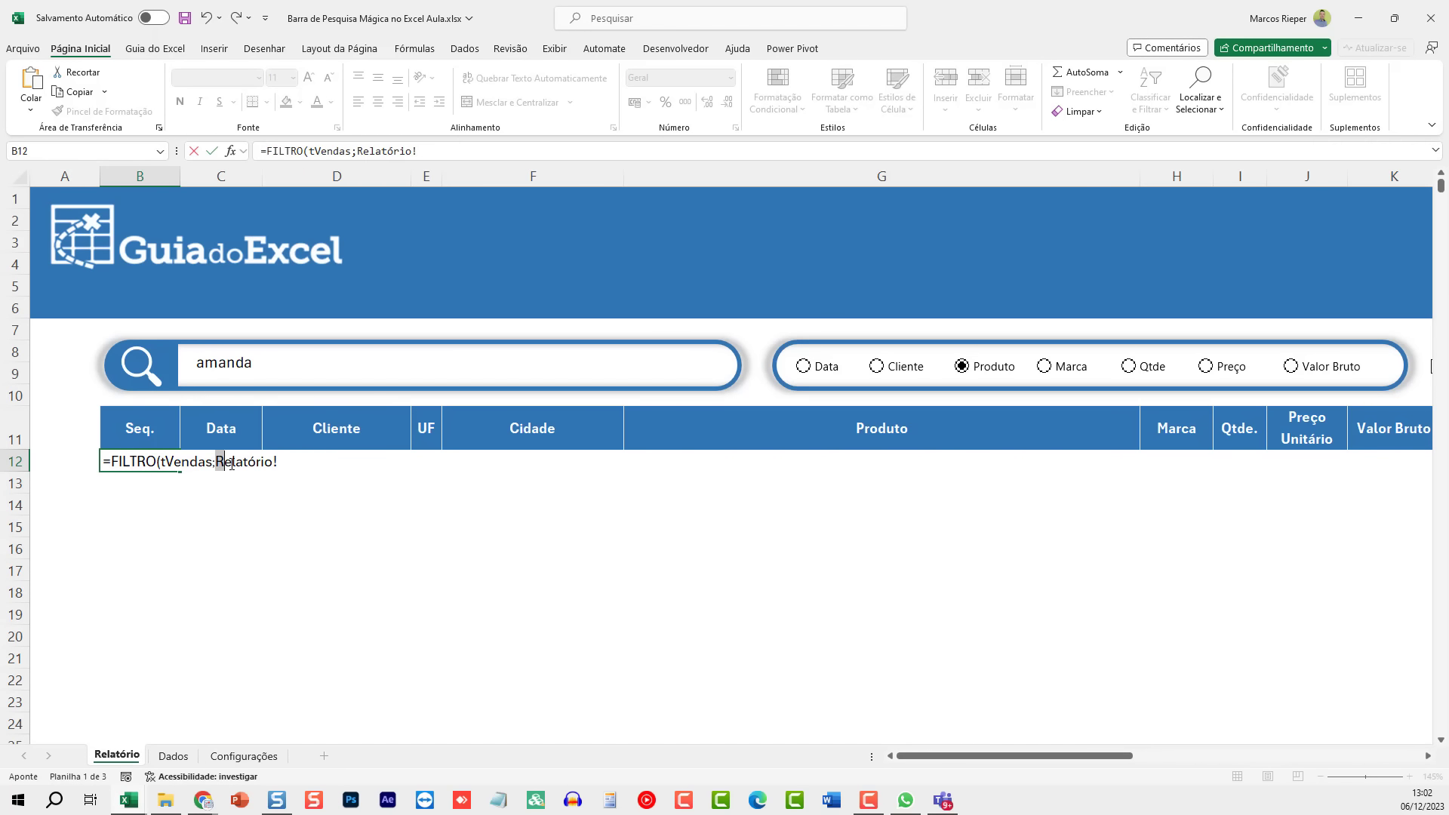
{"action": "left_click_drag", "start_coordinate": [216, 462], "coordinate": [357, 480]}
{"action": "key", "text": "BackSpace"}
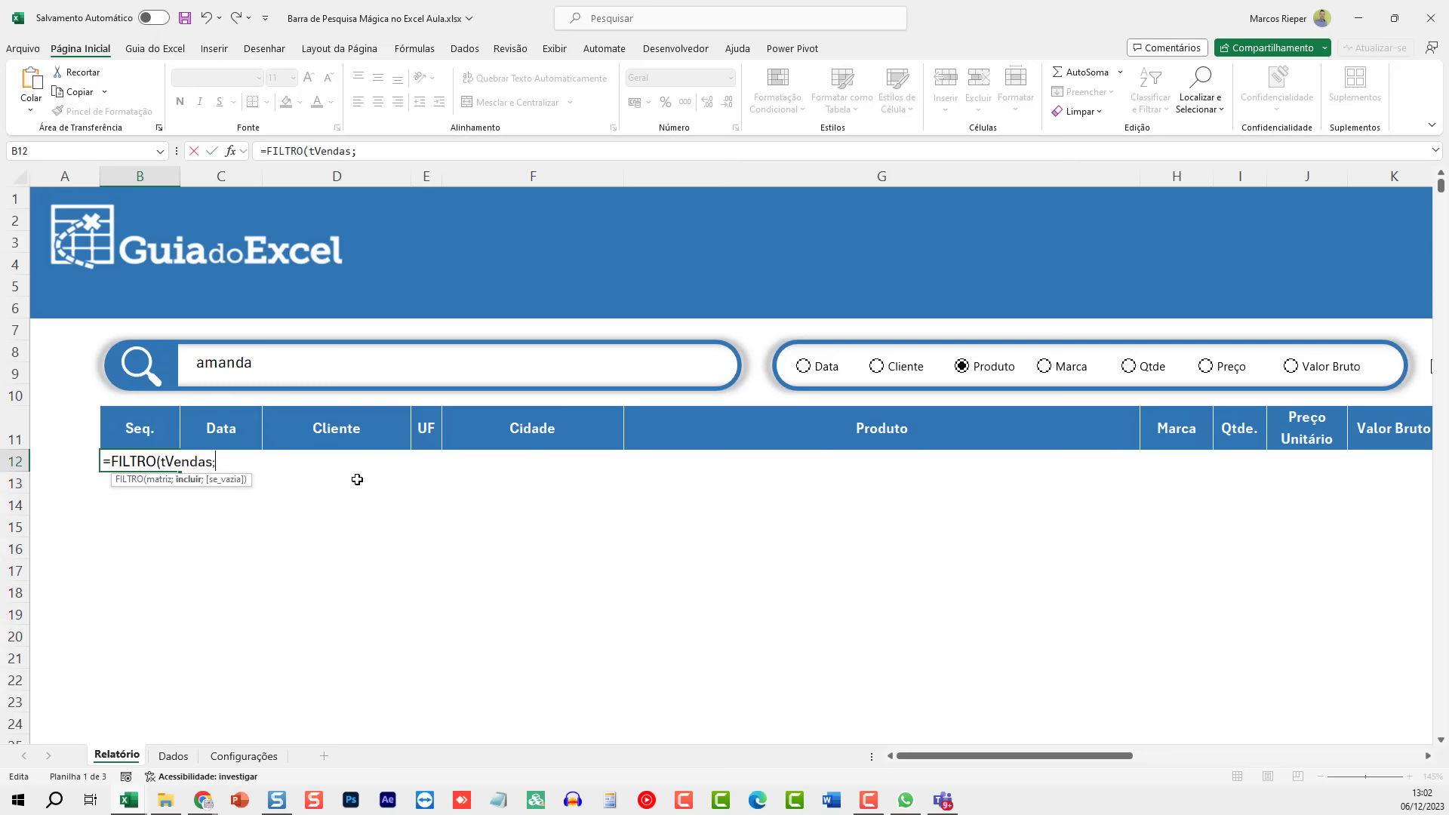
{"action": "type", "text": "E"}
{"action": "key", "text": "BackSpace"}
{"action": "type", "text": "ÉNÚM"}
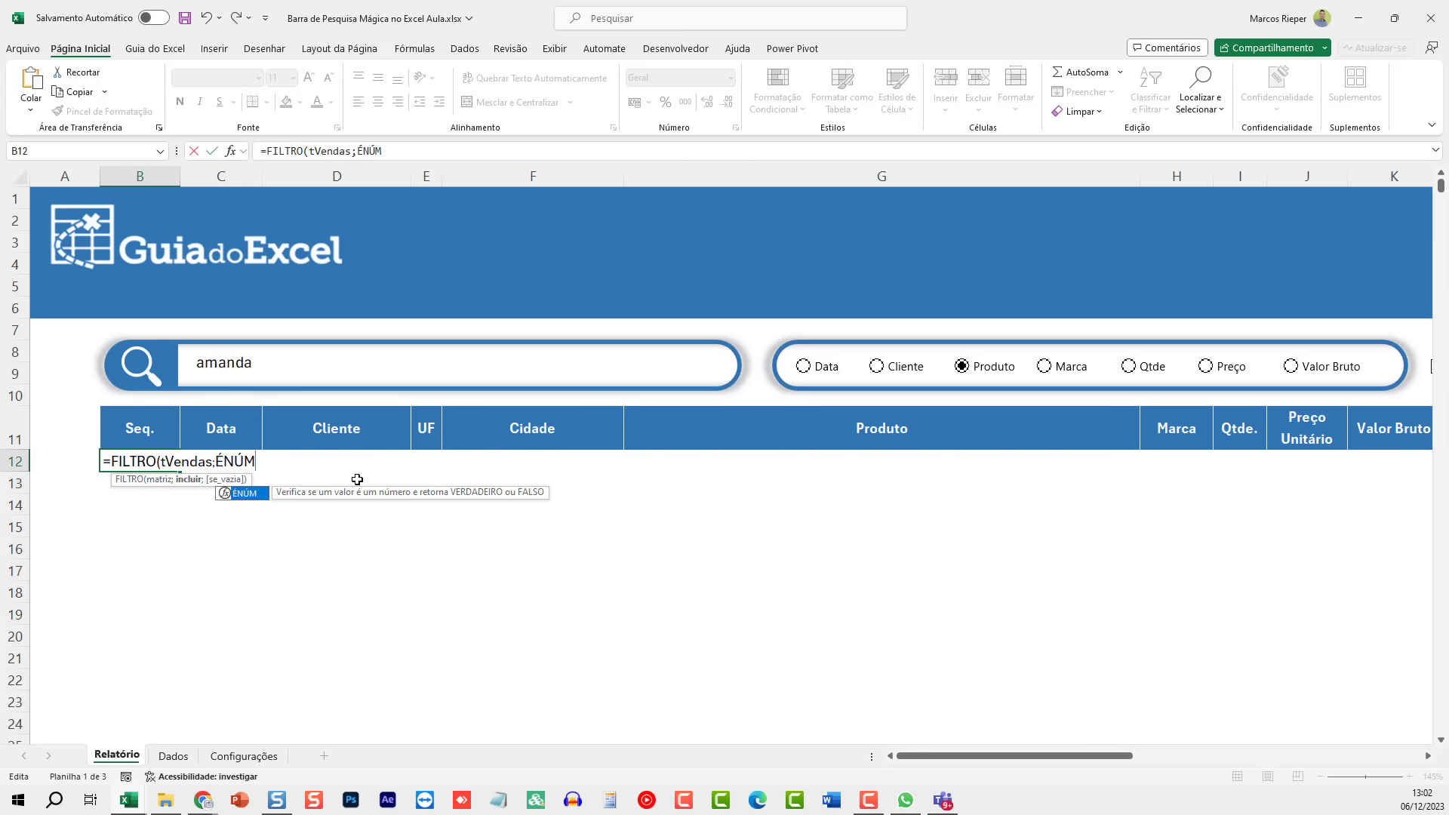
{"action": "type", "text": "("}
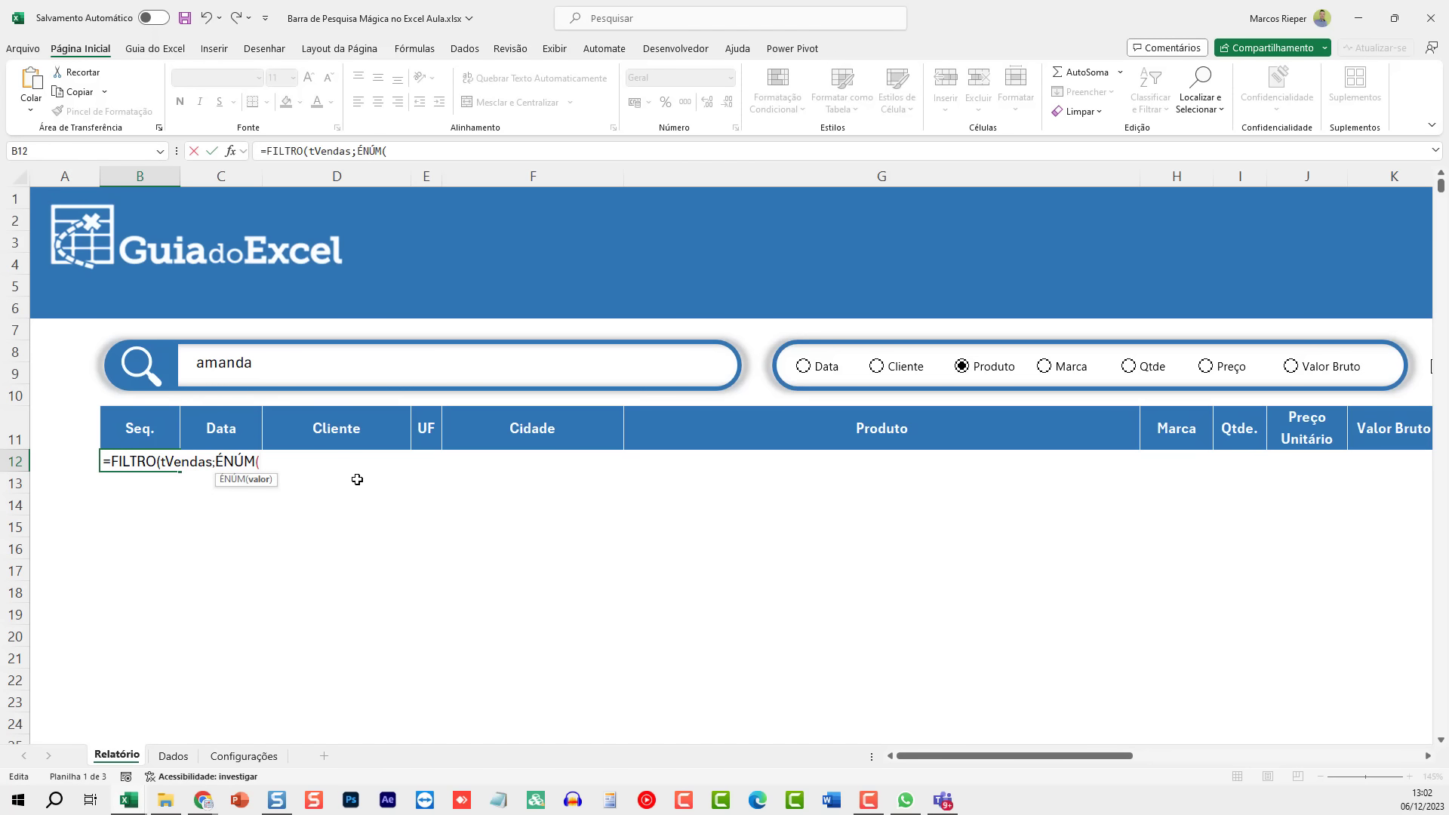
{"action": "type", "text": "LOC"}
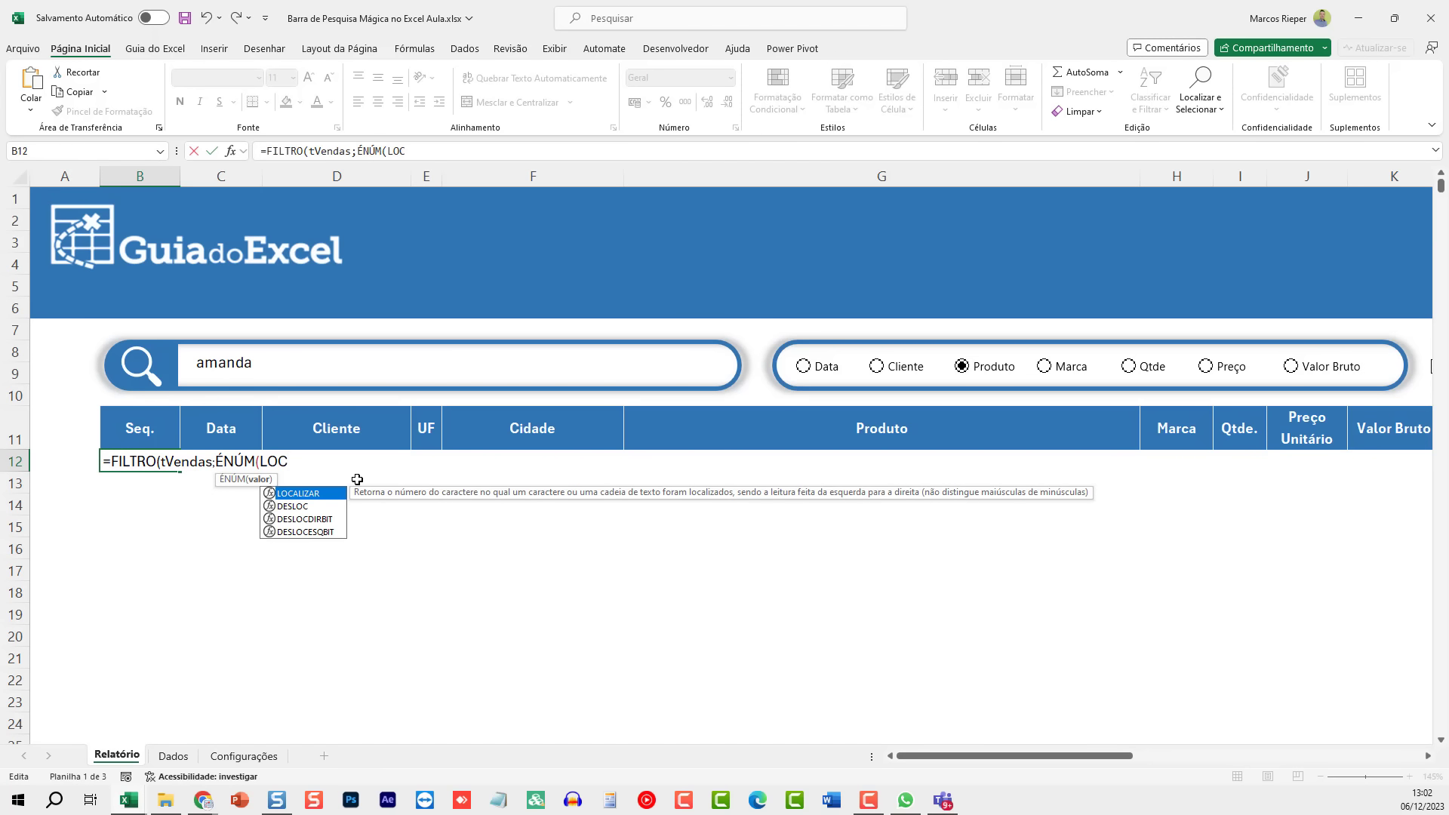
{"action": "type", "text": "ALIZAR("}
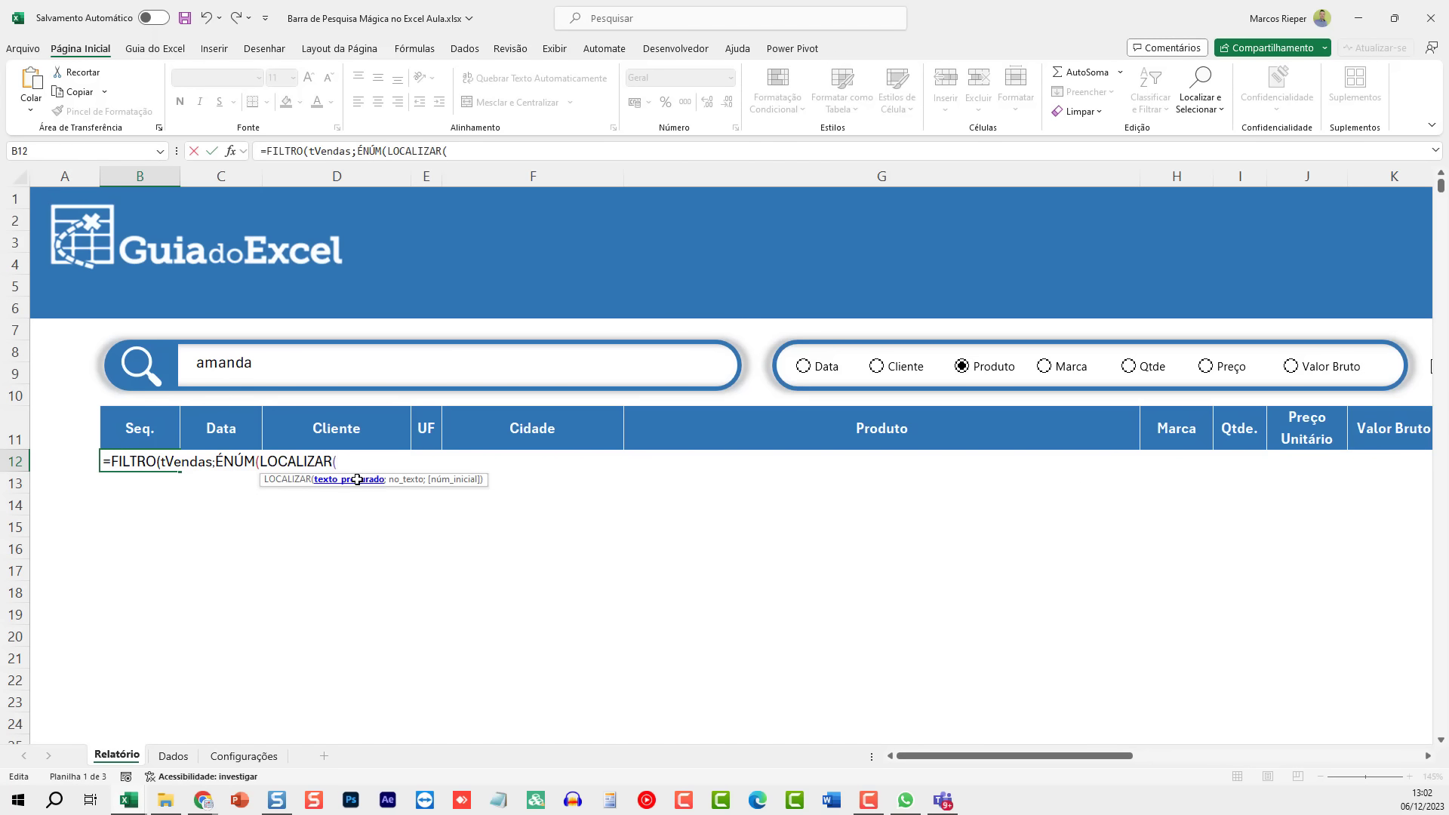
Step: Reference the search bar's linked cell P8 as LOCALIZAR's search text
{"action": "left_click", "coordinate": [1170, 463]}
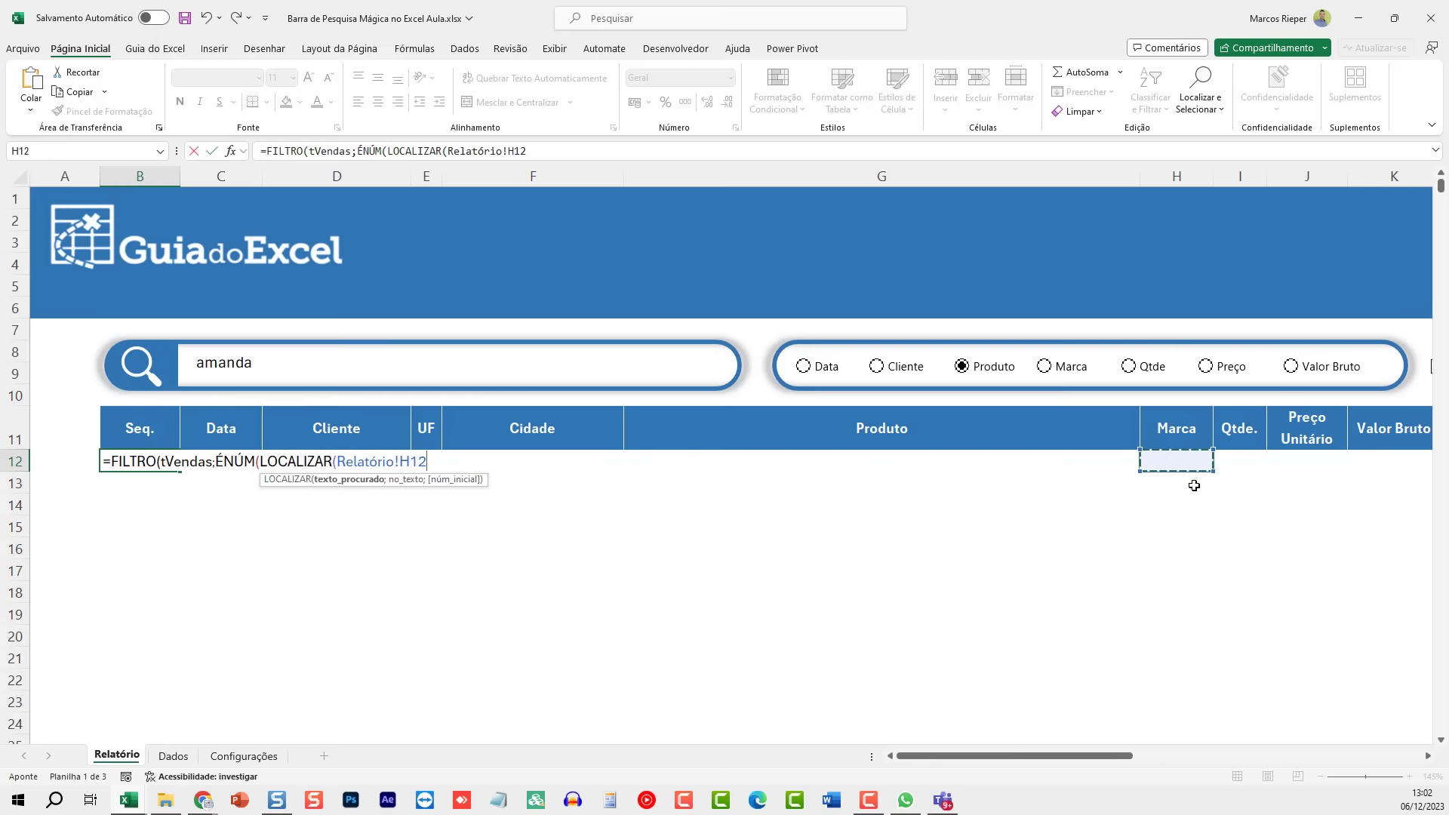
{"action": "key", "text": "Right"}
{"action": "key", "text": "Right"}
{"action": "key", "text": "Right"}
{"action": "key", "text": "Right"}
{"action": "key", "text": "Right"}
{"action": "key", "text": "Up"}
{"action": "key", "text": "Right"}
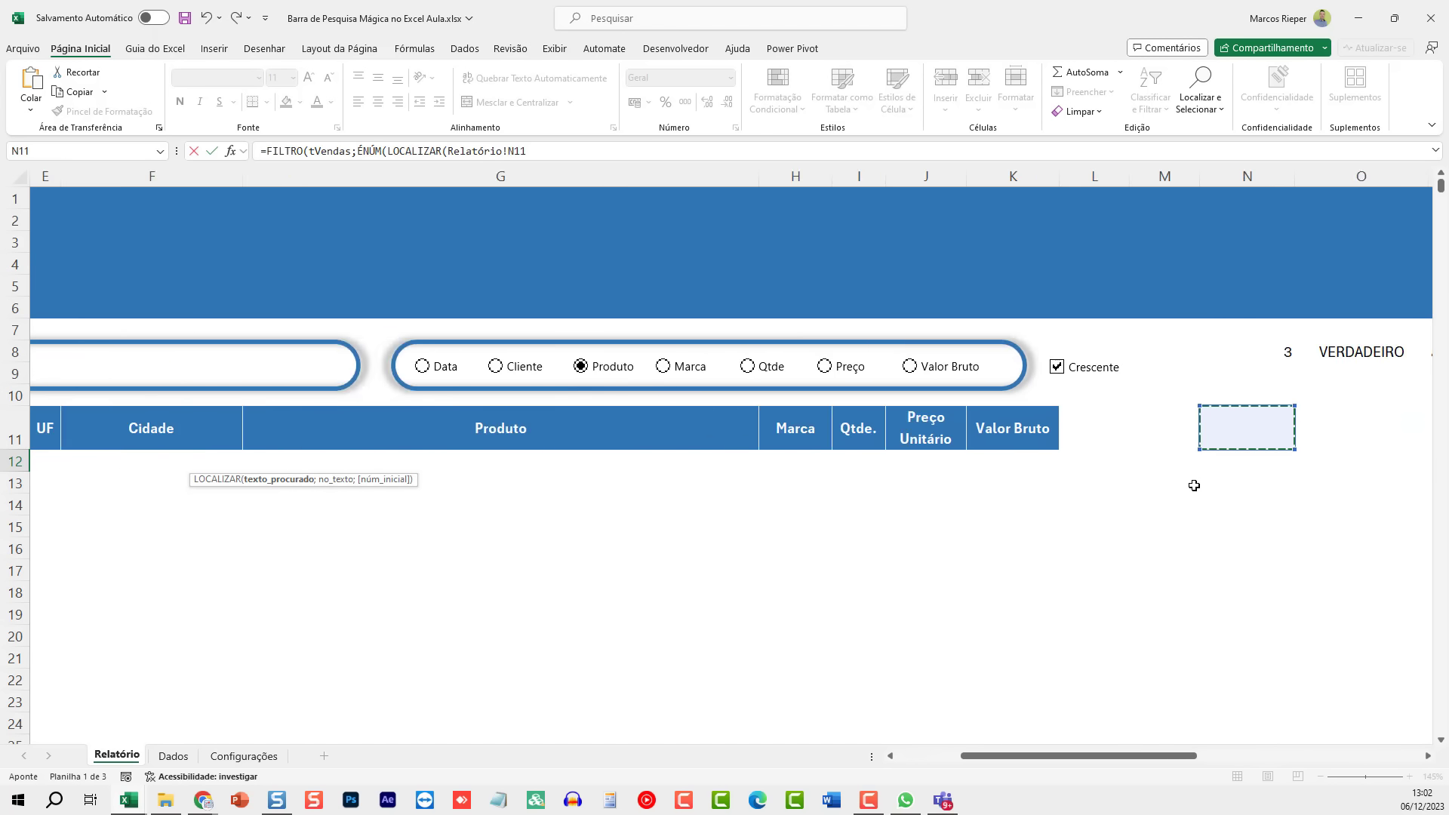
{"action": "key", "text": "Right"}
{"action": "key", "text": "Right"}
{"action": "key", "text": "Right"}
{"action": "key", "text": "Left"}
{"action": "key", "text": "Up"}
{"action": "key", "text": "Up"}
{"action": "key", "text": "Up"}
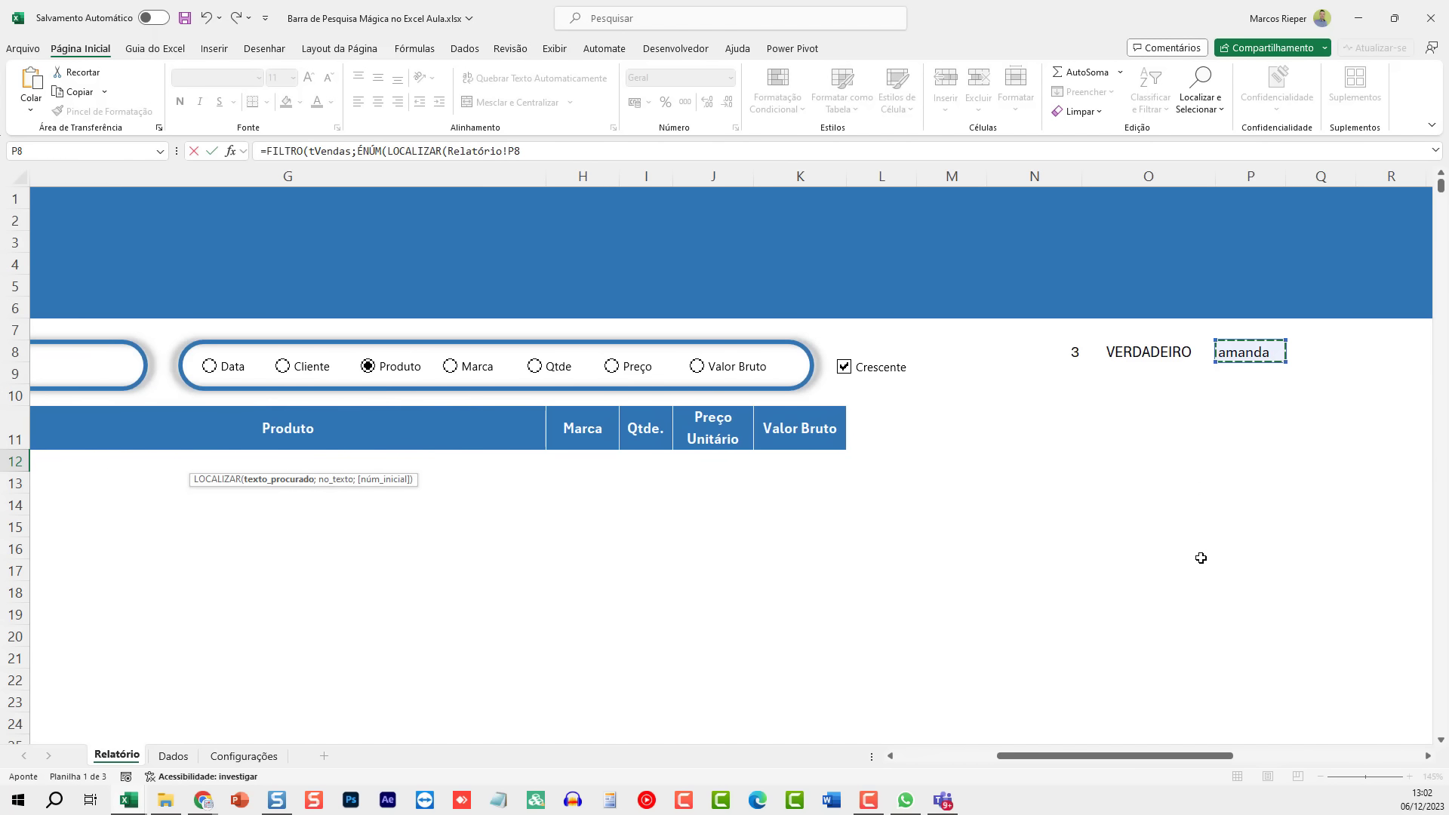
Step: Shorten the Relatório!P8 reference in the formula to P8
{"action": "left_click_drag", "start_coordinate": [1074, 755], "coordinate": [911, 777]}
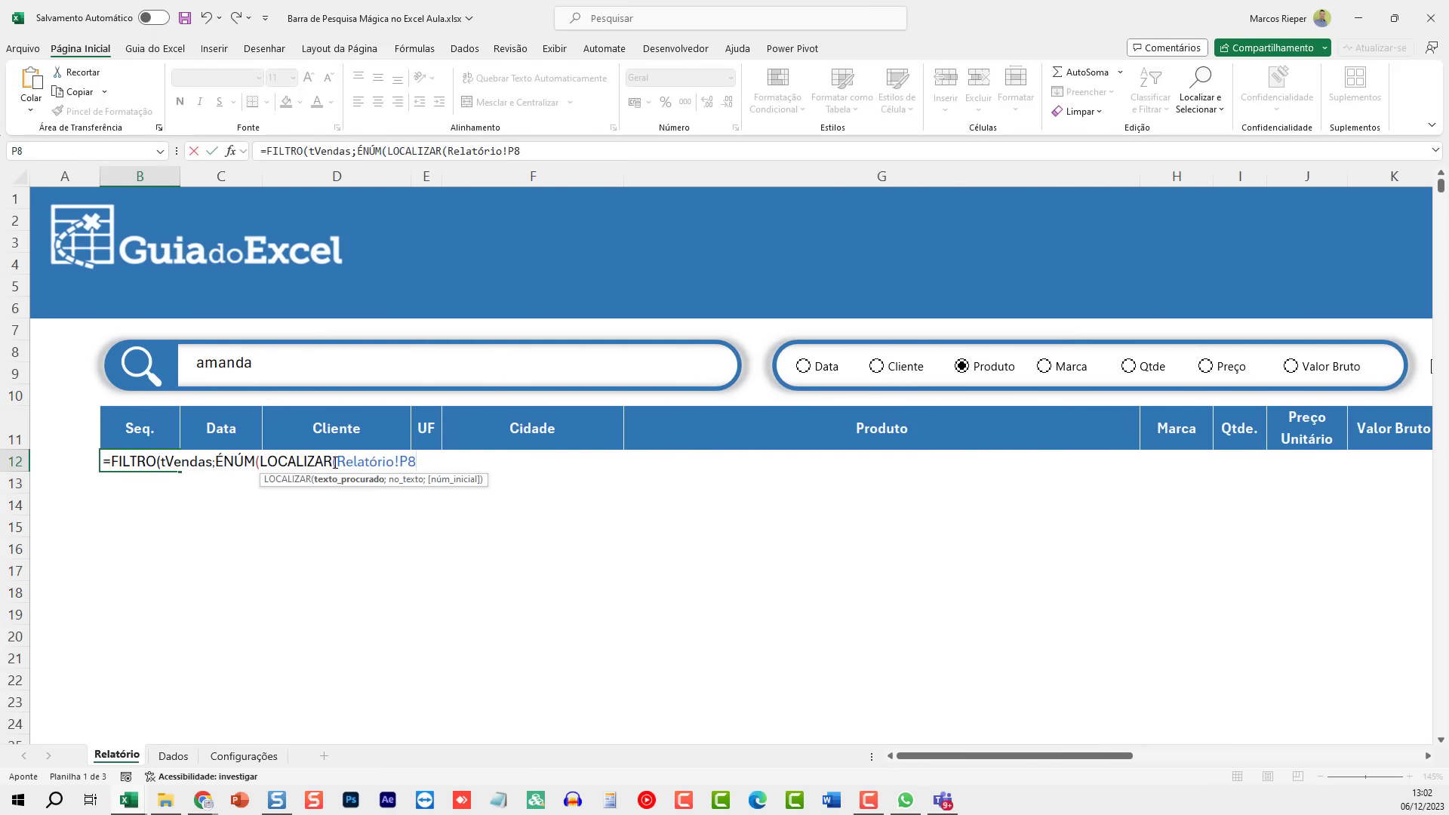
{"action": "left_click_drag", "start_coordinate": [335, 461], "coordinate": [450, 457]}
{"action": "type", "text": "P"}
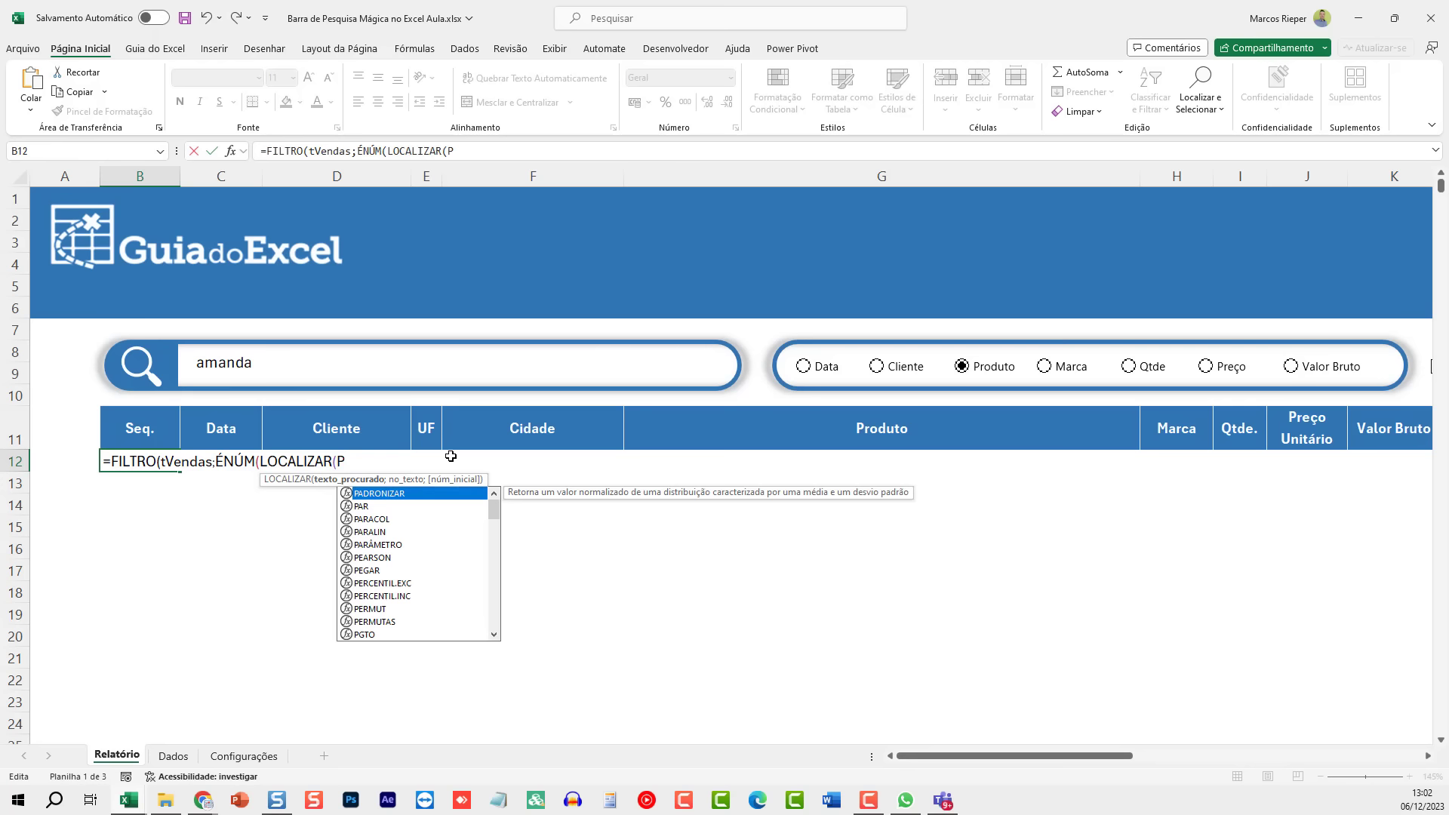
{"action": "type", "text": "8"}
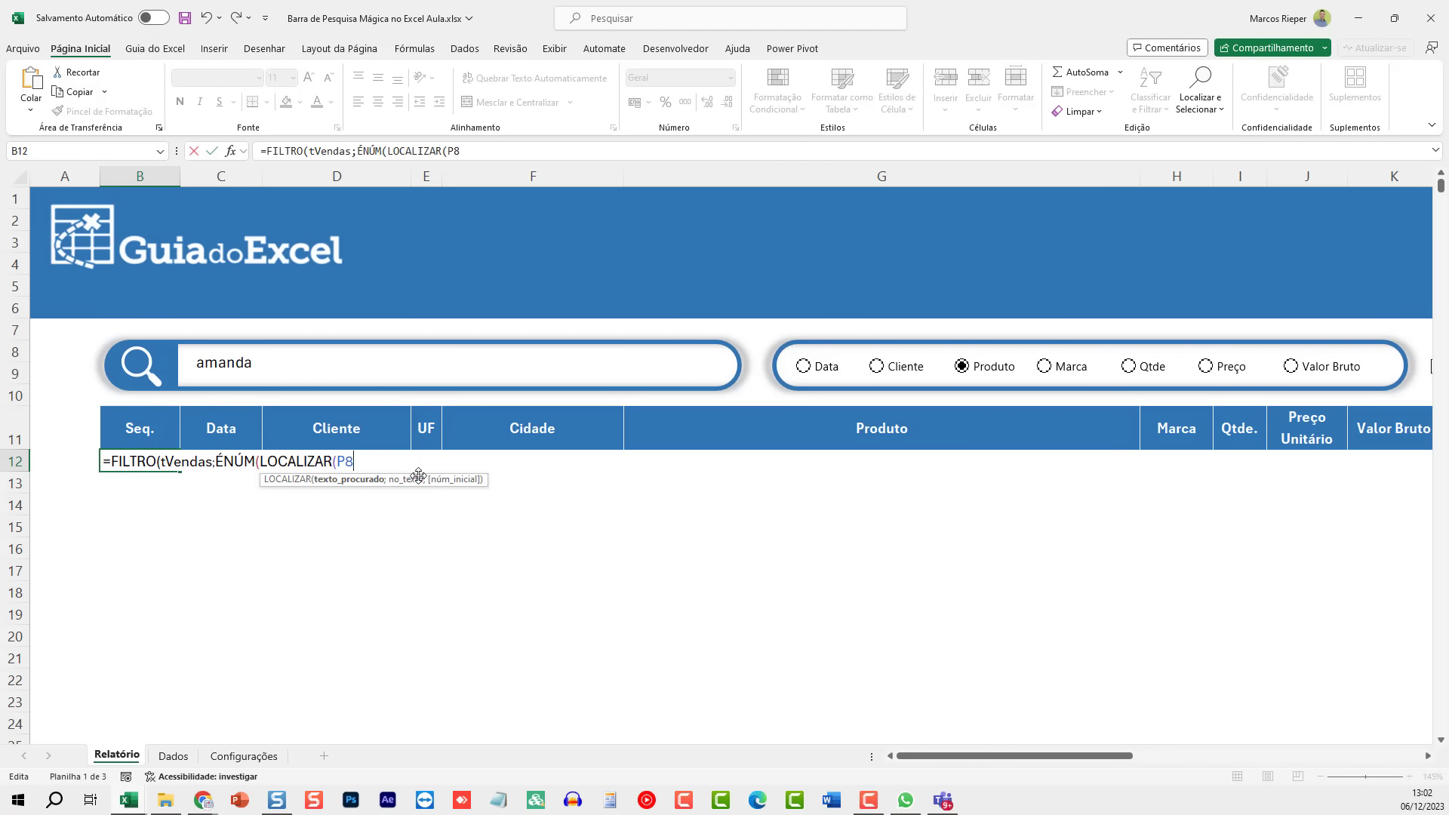
Step: Set tVendas[Cliente] as the column LOCALIZAR searches, close all the parentheses and commit the FILTRO formula
{"action": "type", "text": ";"}
{"action": "left_click", "coordinate": [173, 755]}
{"action": "left_click", "coordinate": [250, 344]}
{"action": "key", "text": "ctrl+space"}
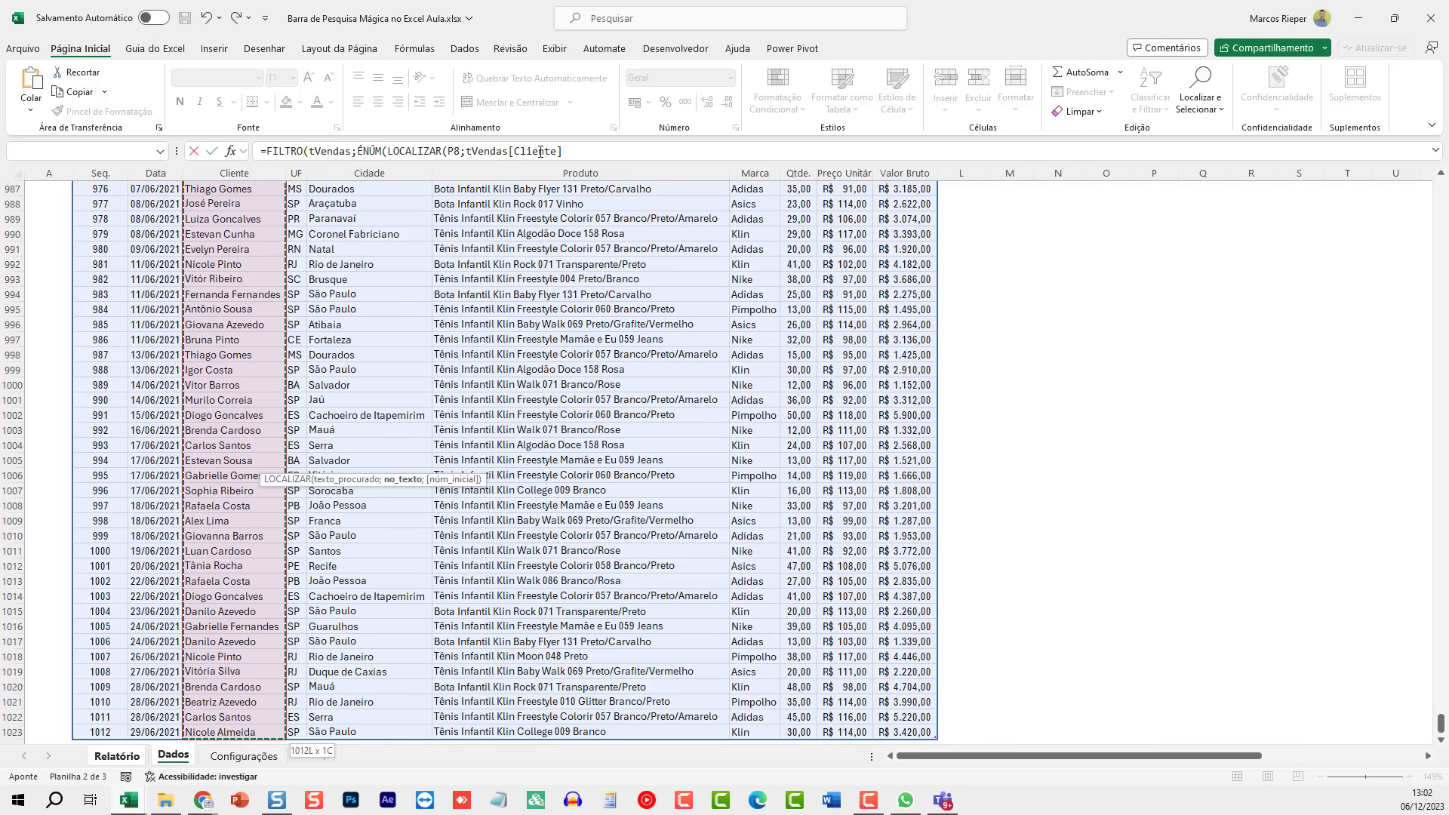
{"action": "left_click", "coordinate": [587, 151]}
{"action": "type", "text": ")"}
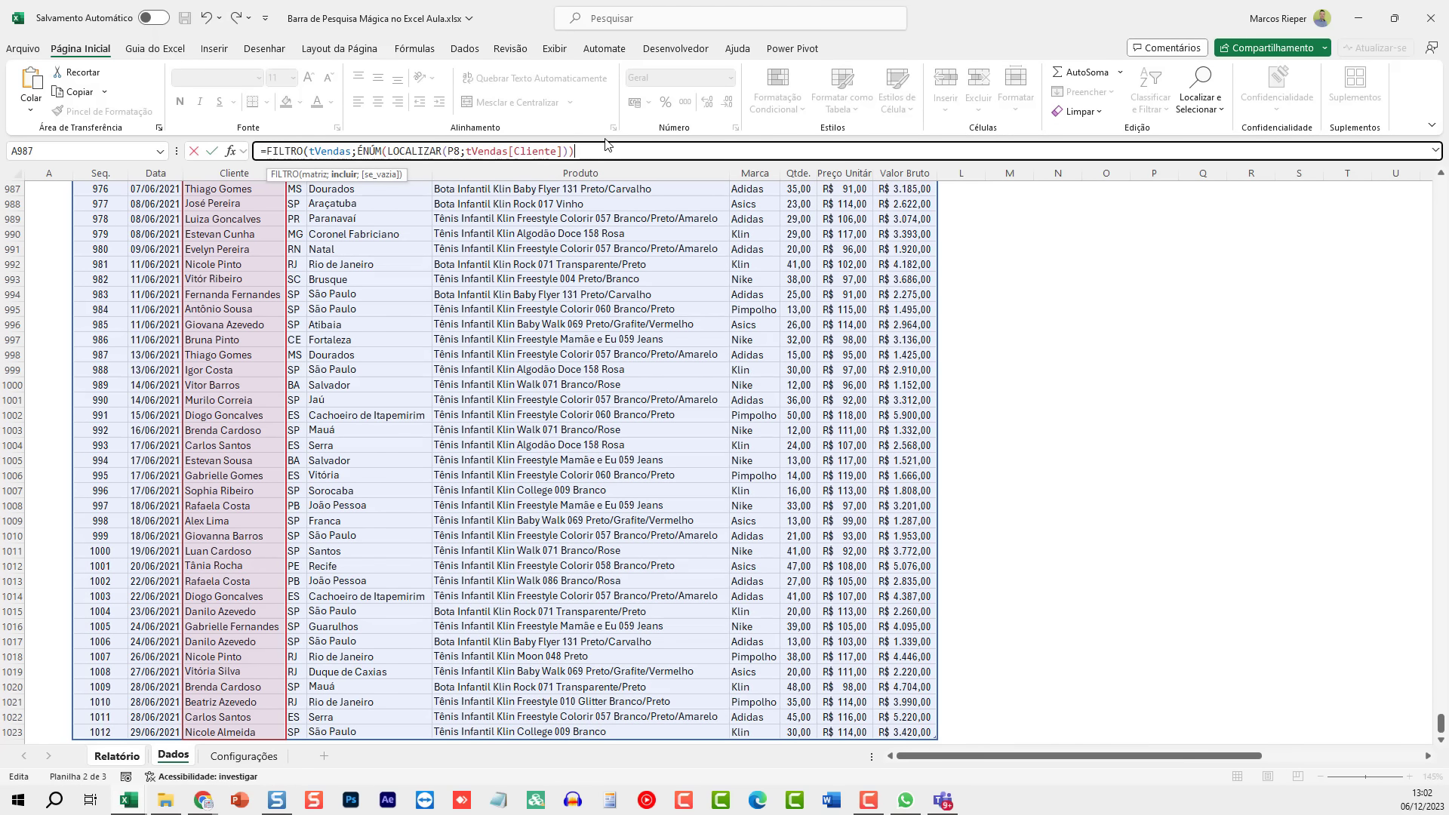
{"action": "type", "text": ")"}
{"action": "key", "text": "Return"}
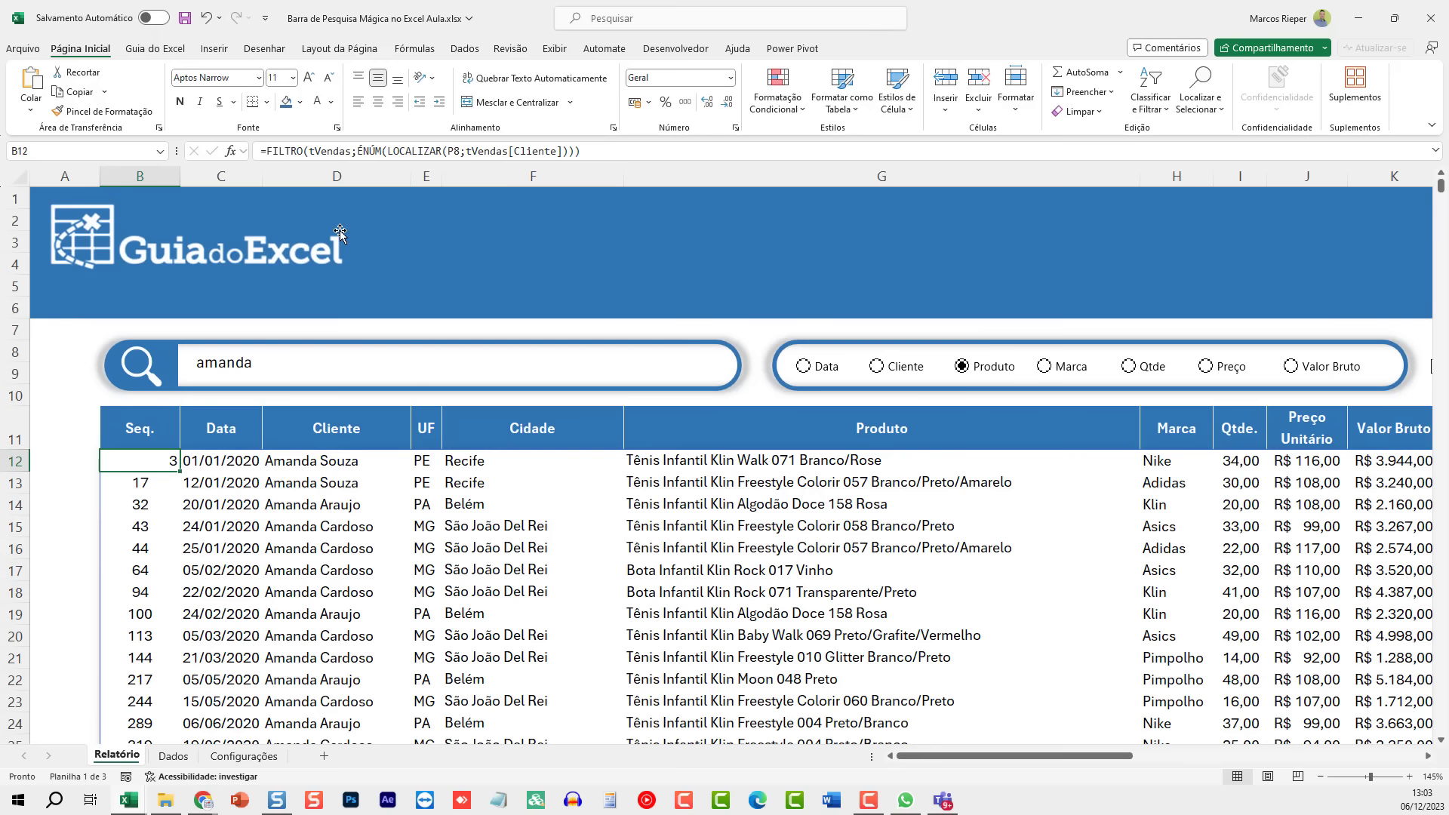
Step: Center the content of cell B12 horizontally and check its formula
{"action": "left_click", "coordinate": [378, 101]}
{"action": "key", "text": "F2"}
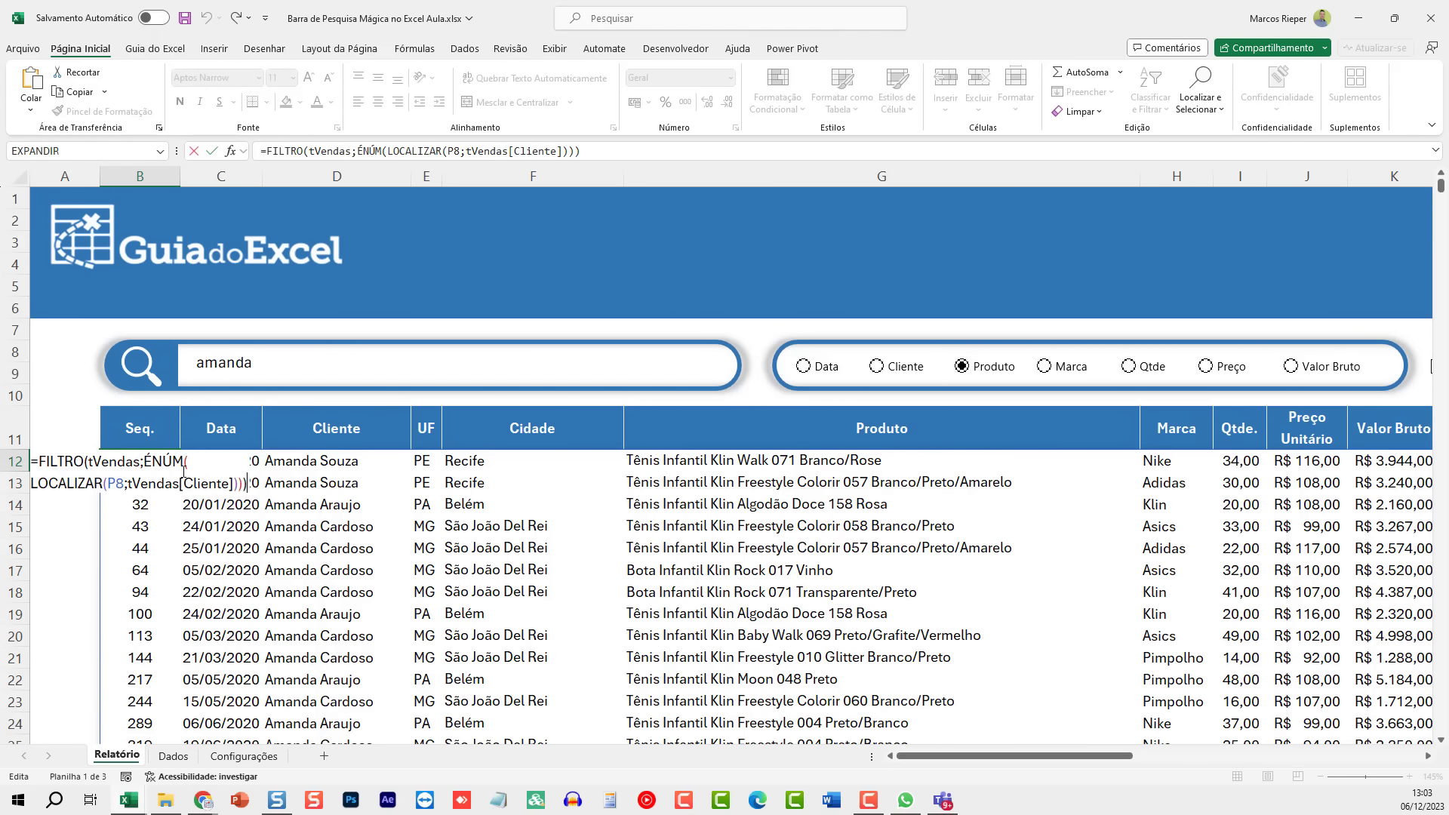
{"action": "key", "text": "Escape"}
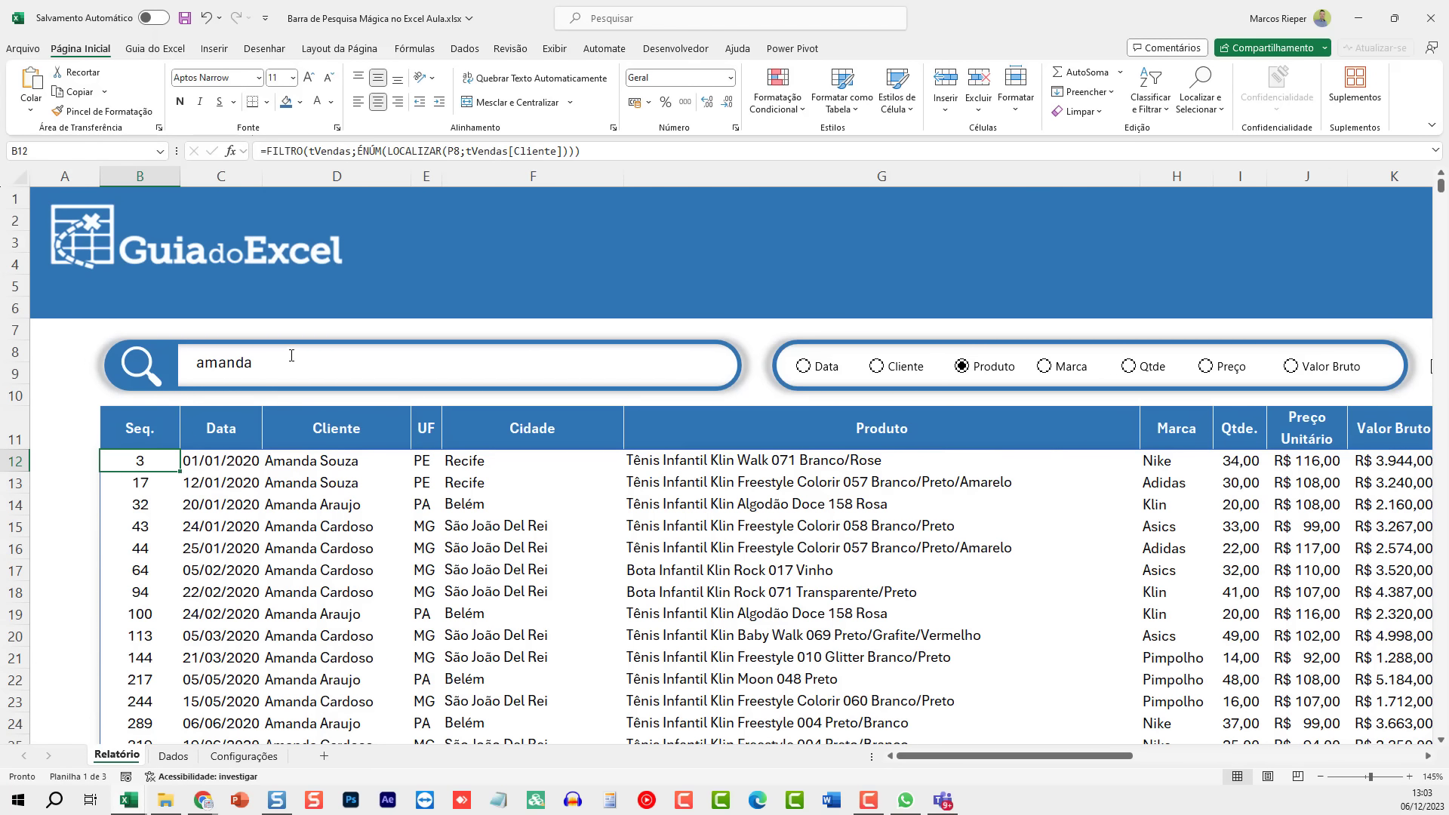
Step: Clear the search bar and search for ZZ to test the filter with unmatched text
{"action": "left_click", "coordinate": [291, 355]}
{"action": "type", "text": "aman"}
{"action": "key", "text": "BackSpace"}
{"action": "key", "text": "BackSpace"}
{"action": "key", "text": "BackSpace"}
{"action": "key", "text": "BackSpace"}
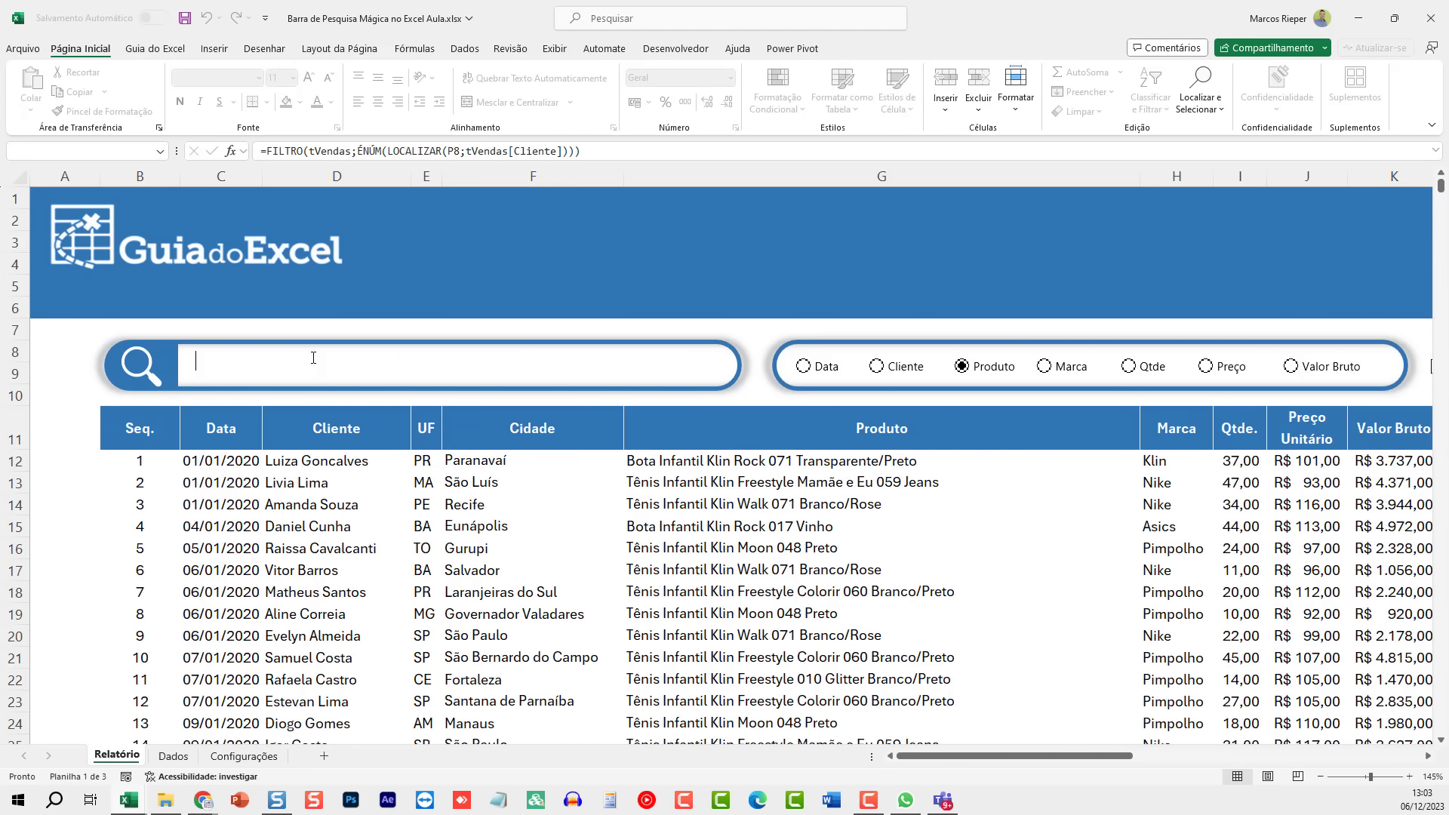
{"action": "type", "text": "ZZ"}
Step: Evaluate the ÉNÚM(LOCALIZAR(P8;tVendas[Cliente])) part of the B12 formula in place, then discard the evaluation
{"action": "left_click", "coordinate": [168, 463]}
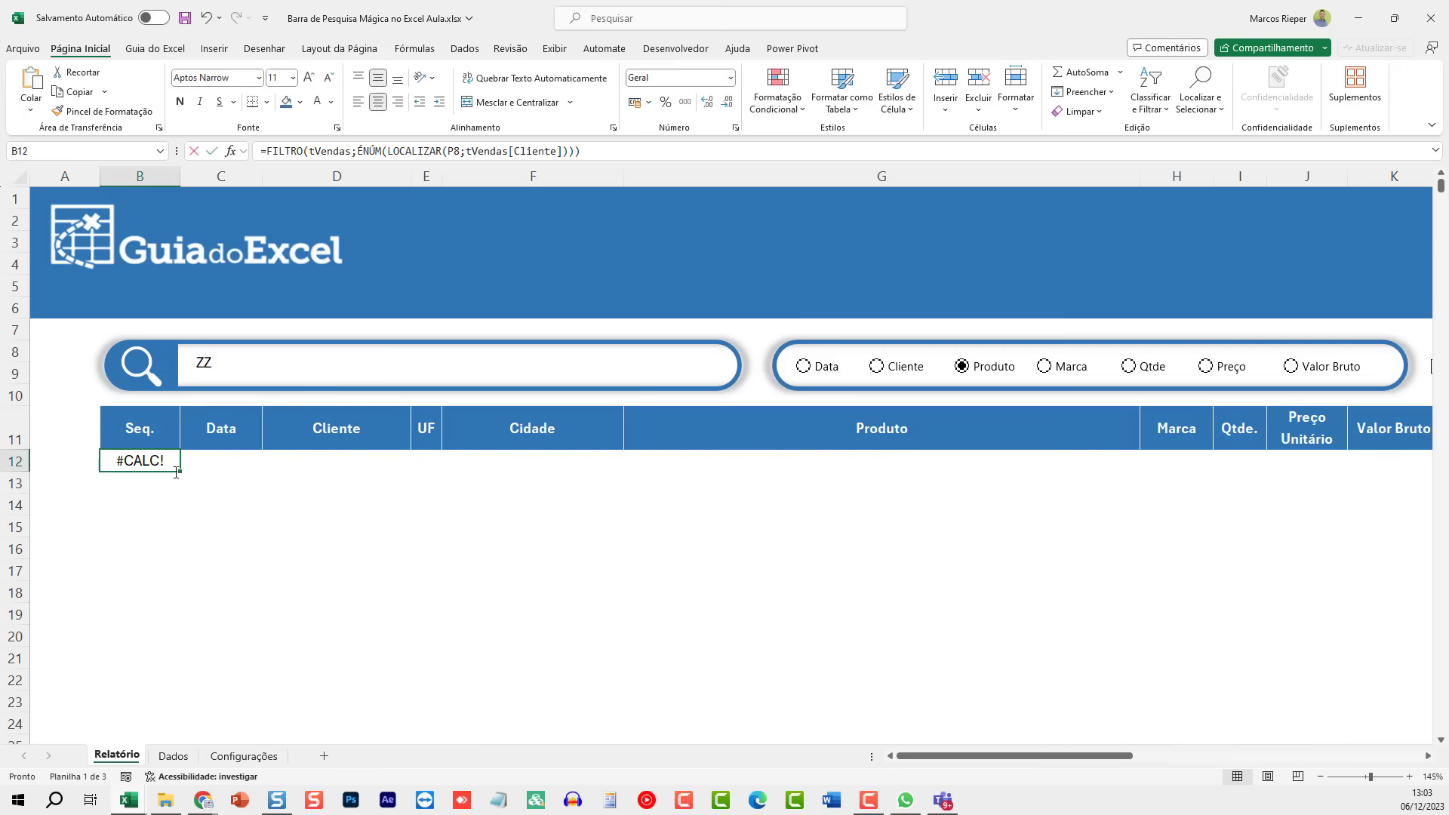
{"action": "key", "text": "F2"}
{"action": "key", "text": "Escape"}
{"action": "key", "text": "F2"}
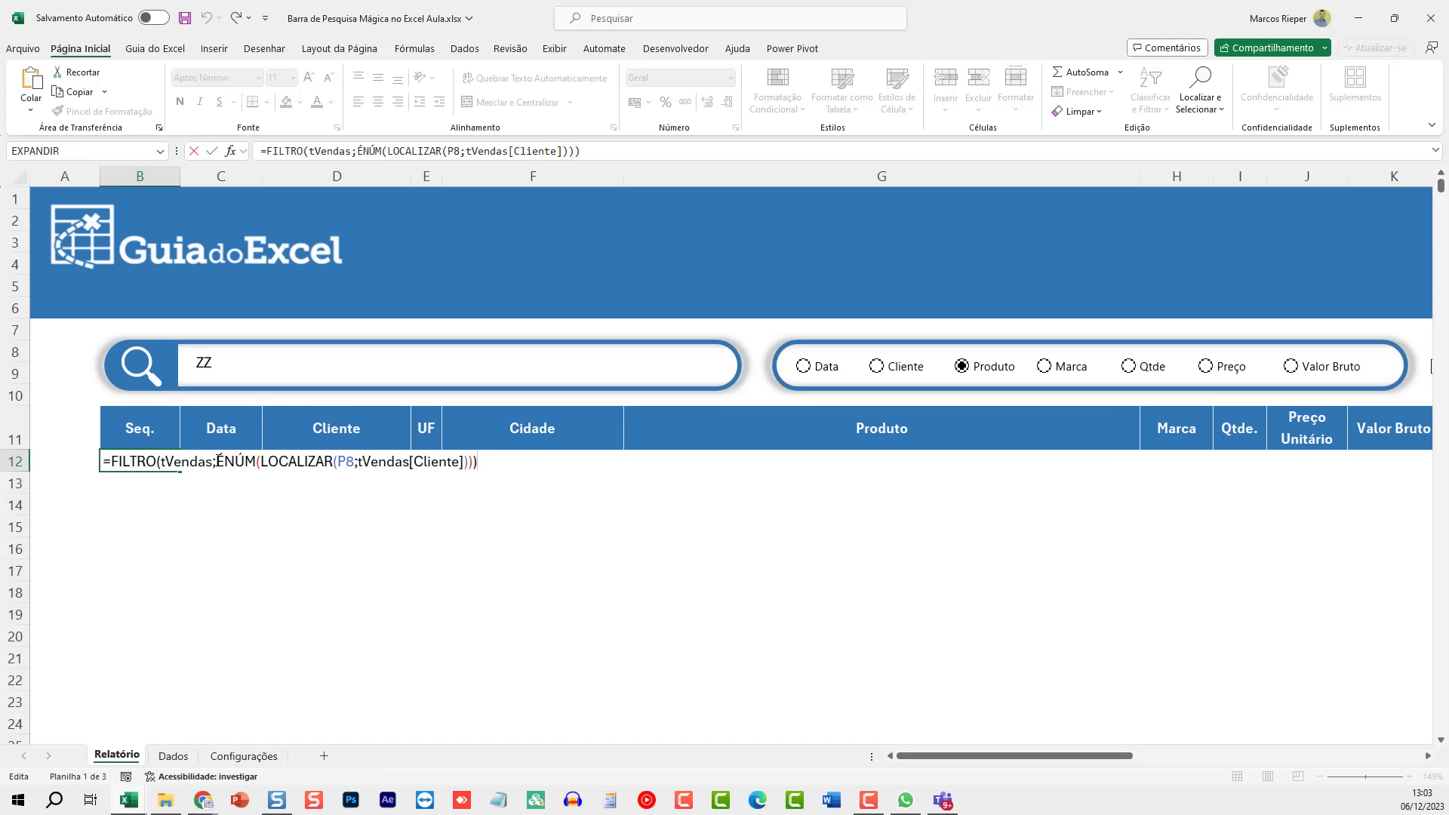
{"action": "left_click_drag", "start_coordinate": [217, 461], "coordinate": [469, 465]}
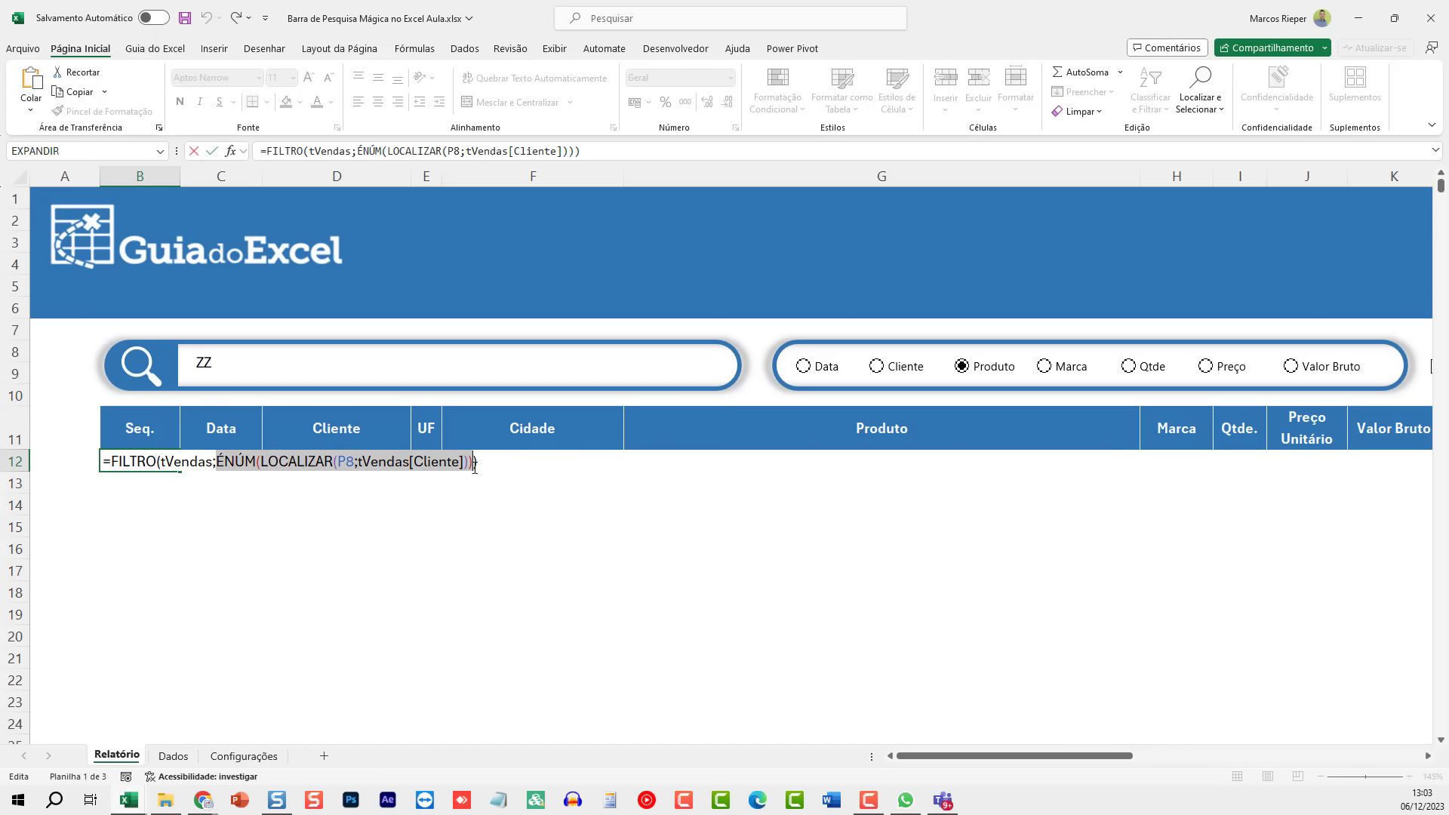
{"action": "key", "text": "F9"}
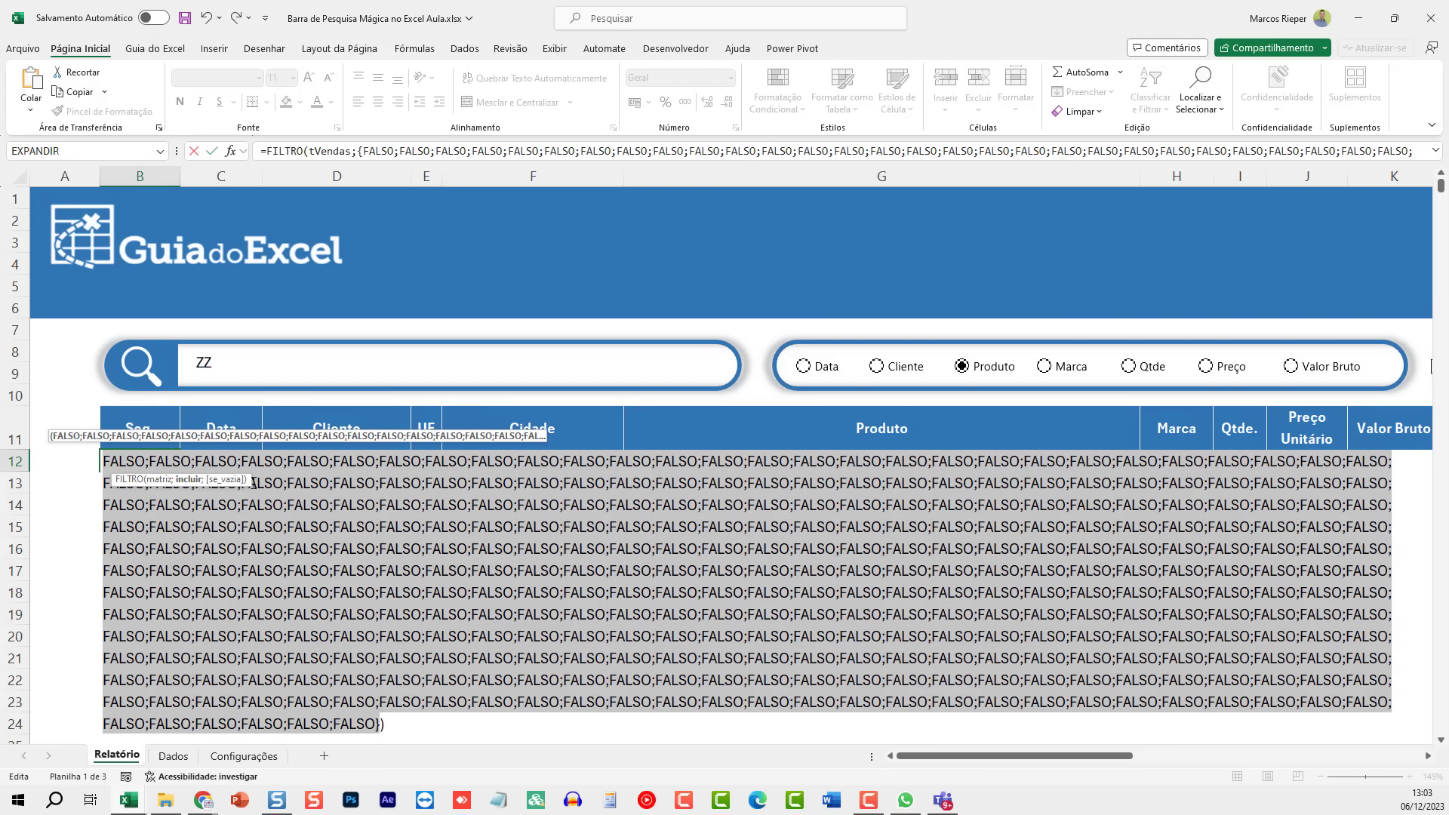
{"action": "key", "text": "Escape"}
Step: Replace the search bar text with a customer's first name in capital letters
{"action": "left_click", "coordinate": [233, 363]}
{"action": "key", "text": "BackSpace"}
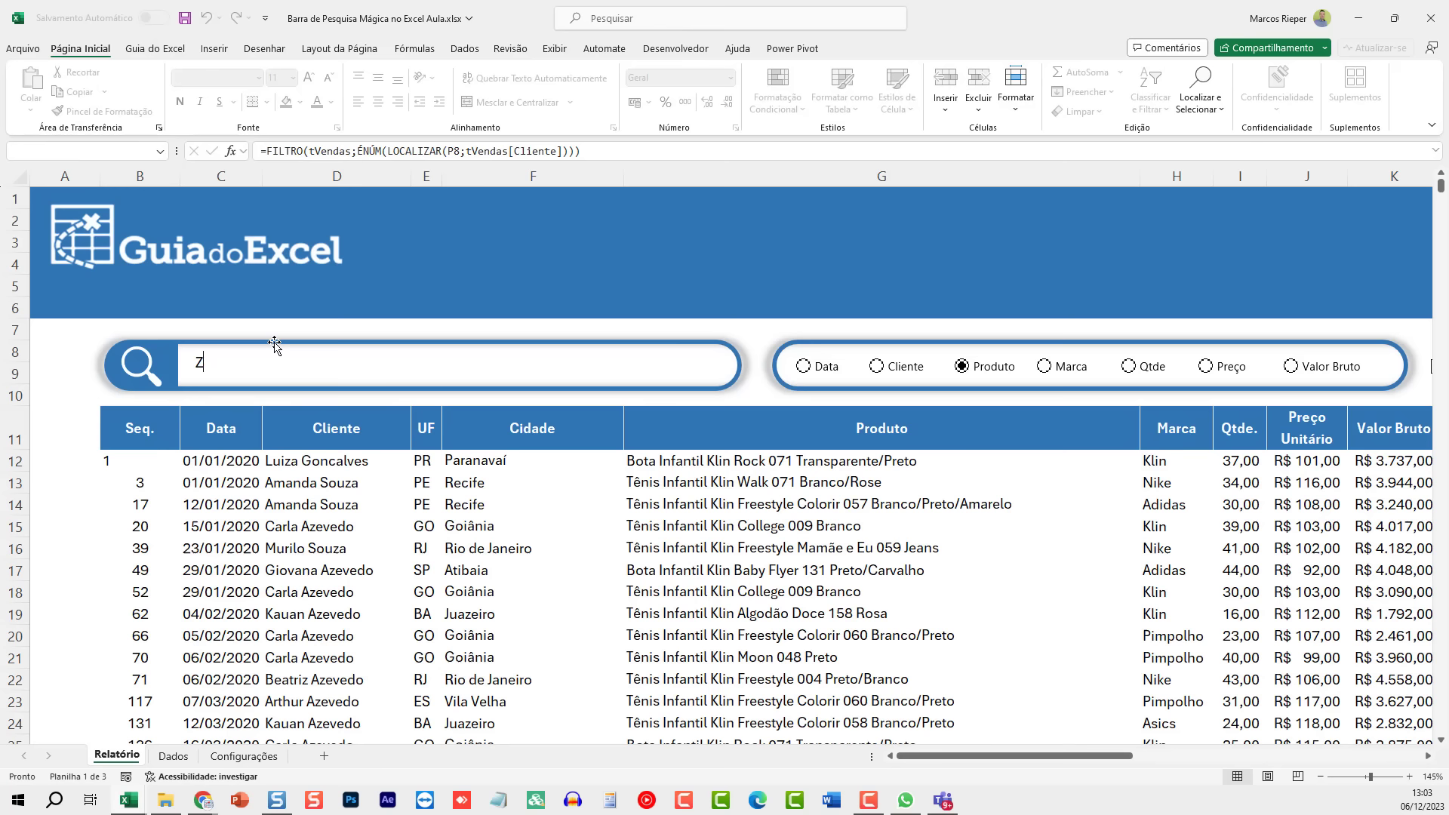
{"action": "key", "text": "BackSpace"}
{"action": "type", "text": "AMANDA"}
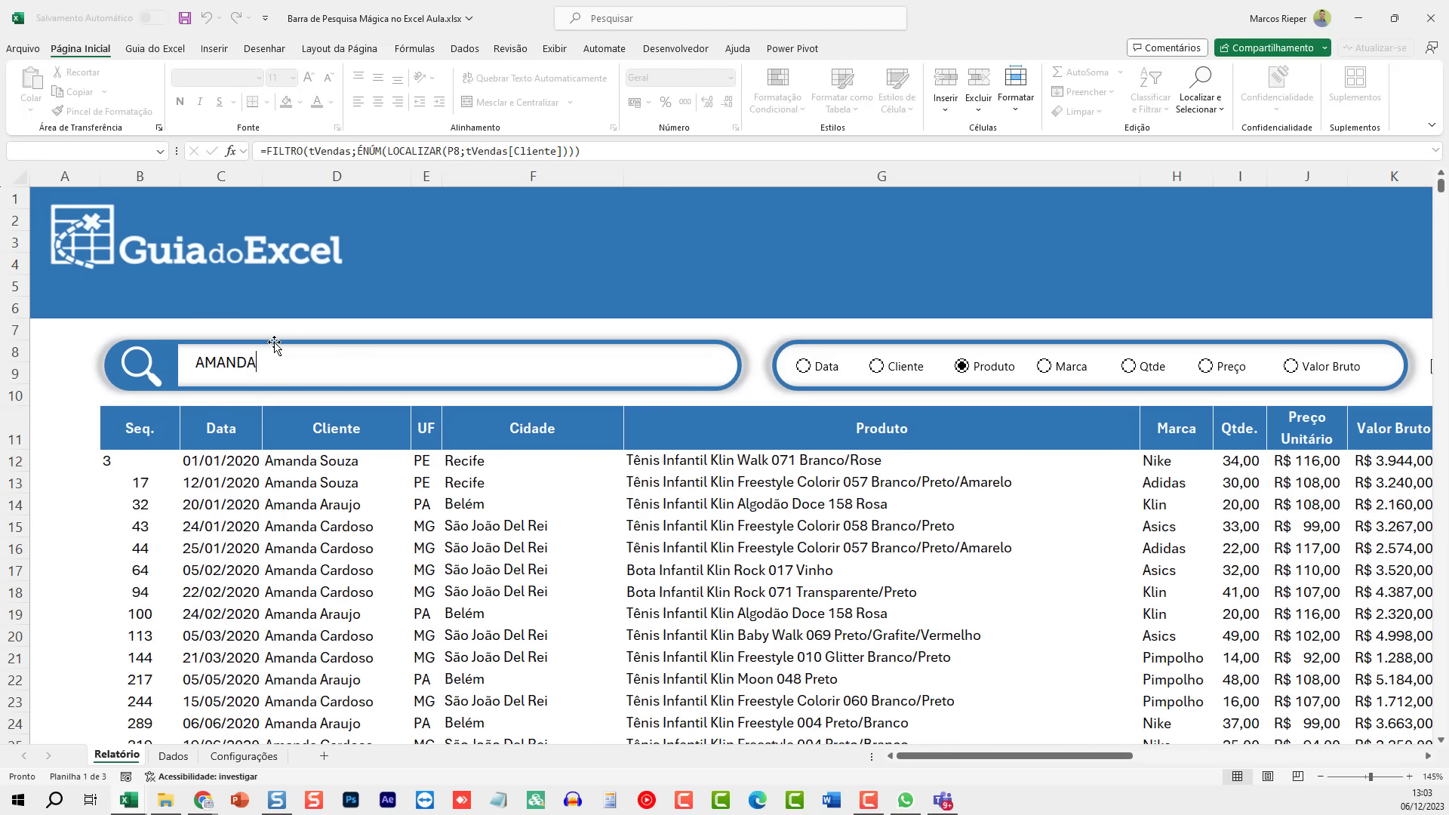
Step: Evaluate the include argument of the B12 FILTRO formula again to examine its true/false array for the customer search
{"action": "left_click", "coordinate": [181, 468]}
{"action": "key", "text": "F2"}
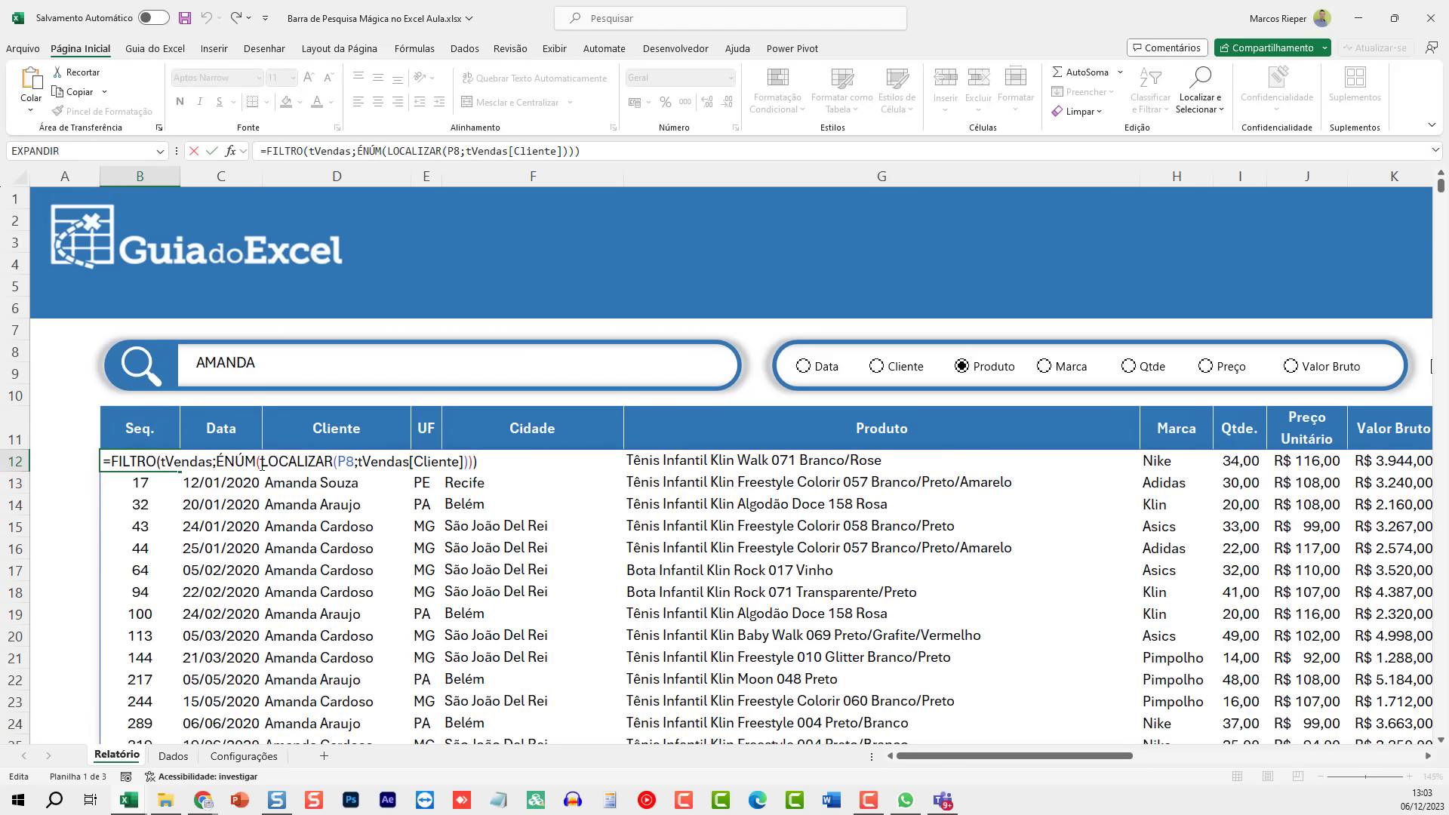
{"action": "left_click", "coordinate": [259, 462]}
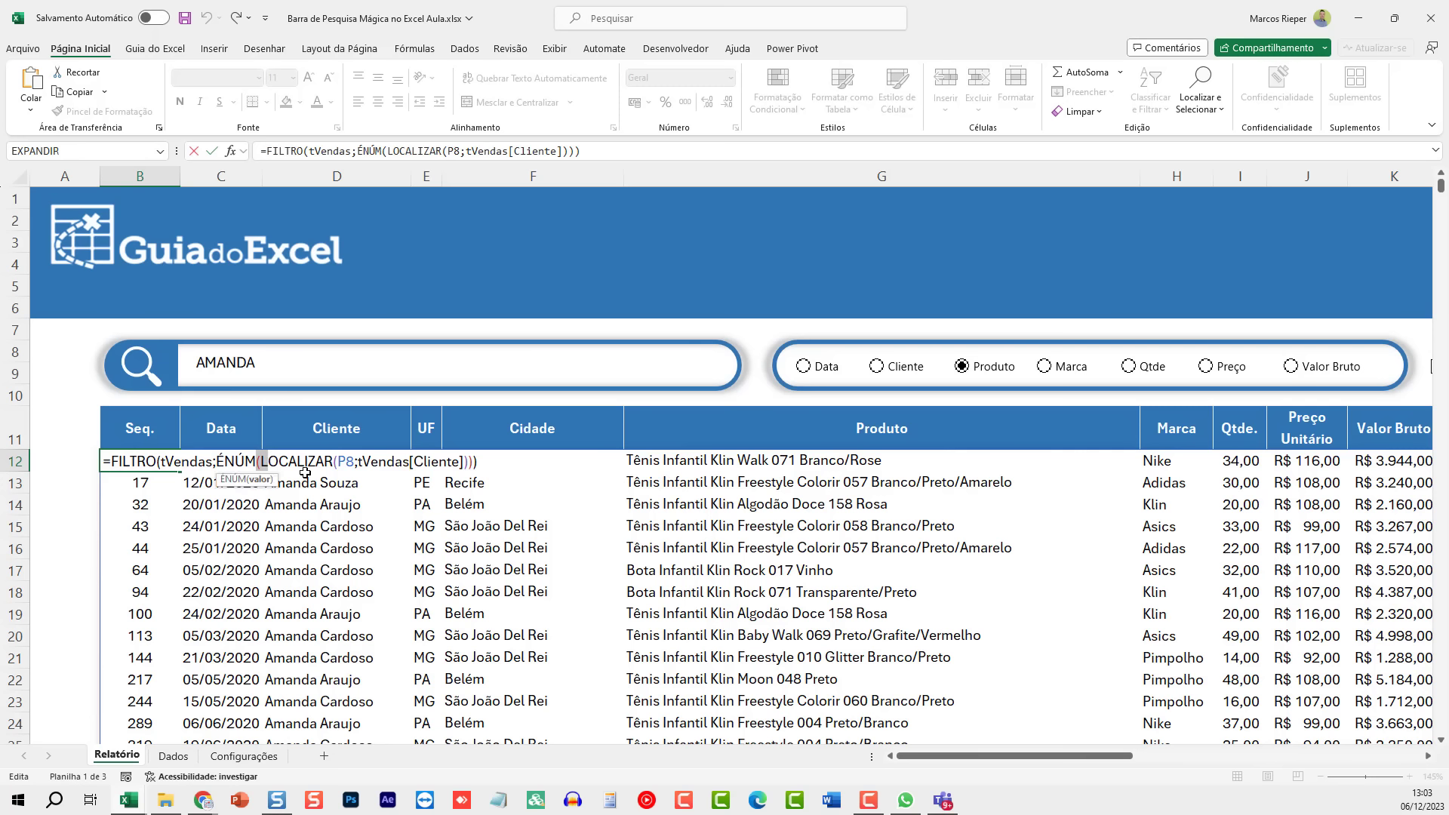
{"action": "left_click_drag", "start_coordinate": [217, 461], "coordinate": [477, 470]}
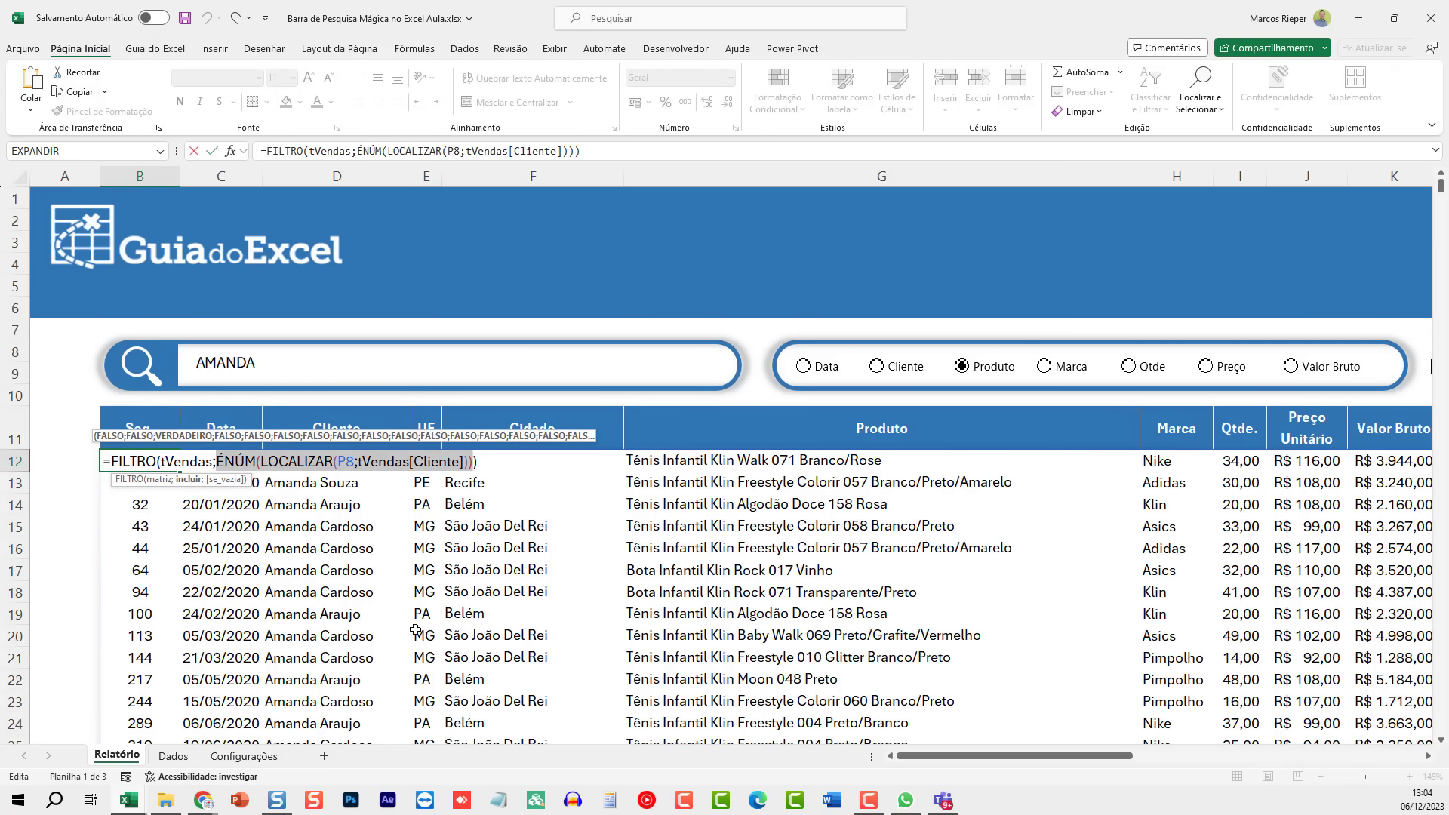
{"action": "key", "text": "F9"}
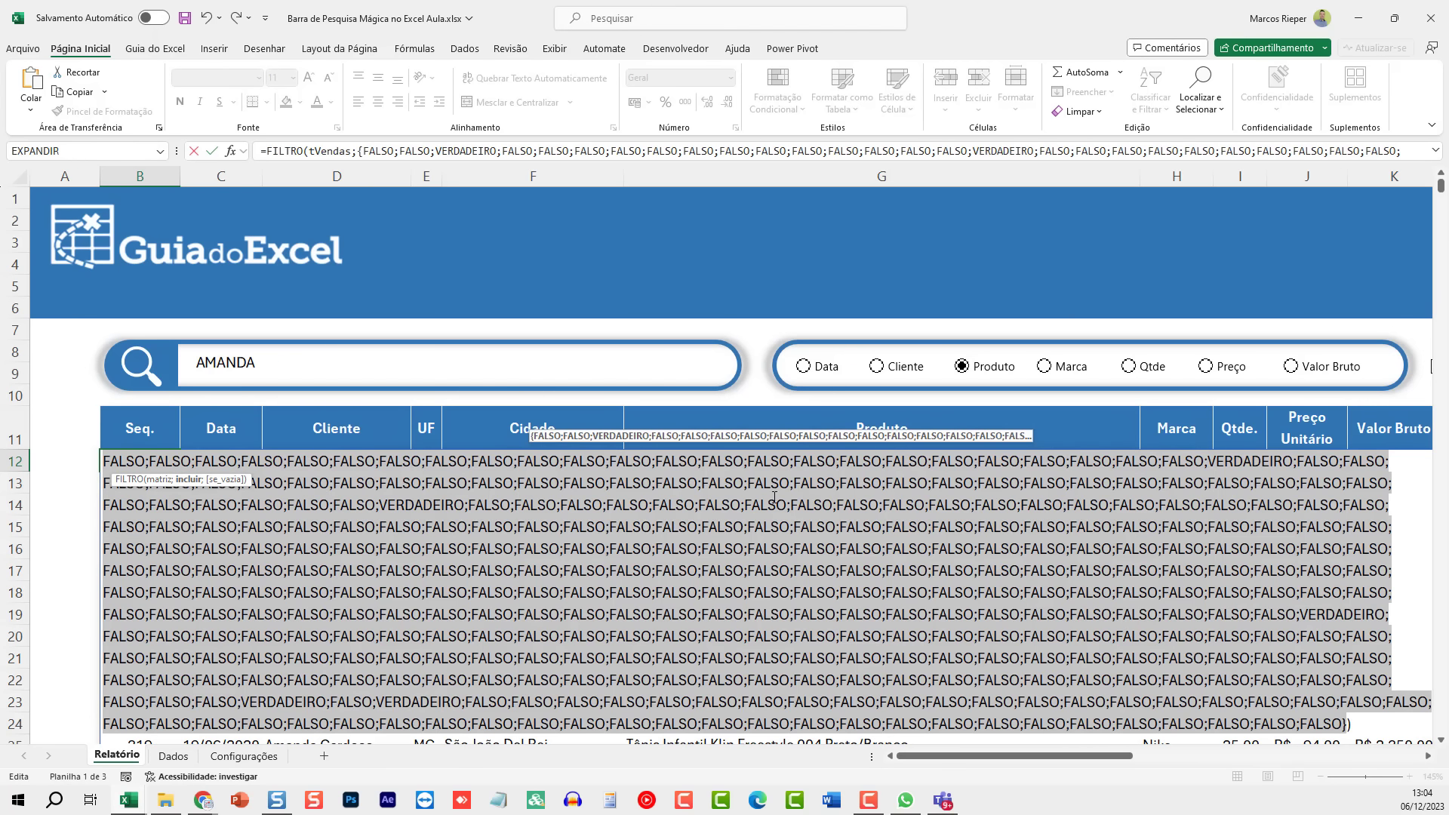
Step: Evaluate the ÉNÚM argument of the B12 formula to view the full true/false array, discard the evaluation, and center cell B12 horizontally
{"action": "key", "text": "Escape"}
{"action": "scroll", "coordinate": [249, 510], "scroll_direction": "down", "scroll_amount": 4}
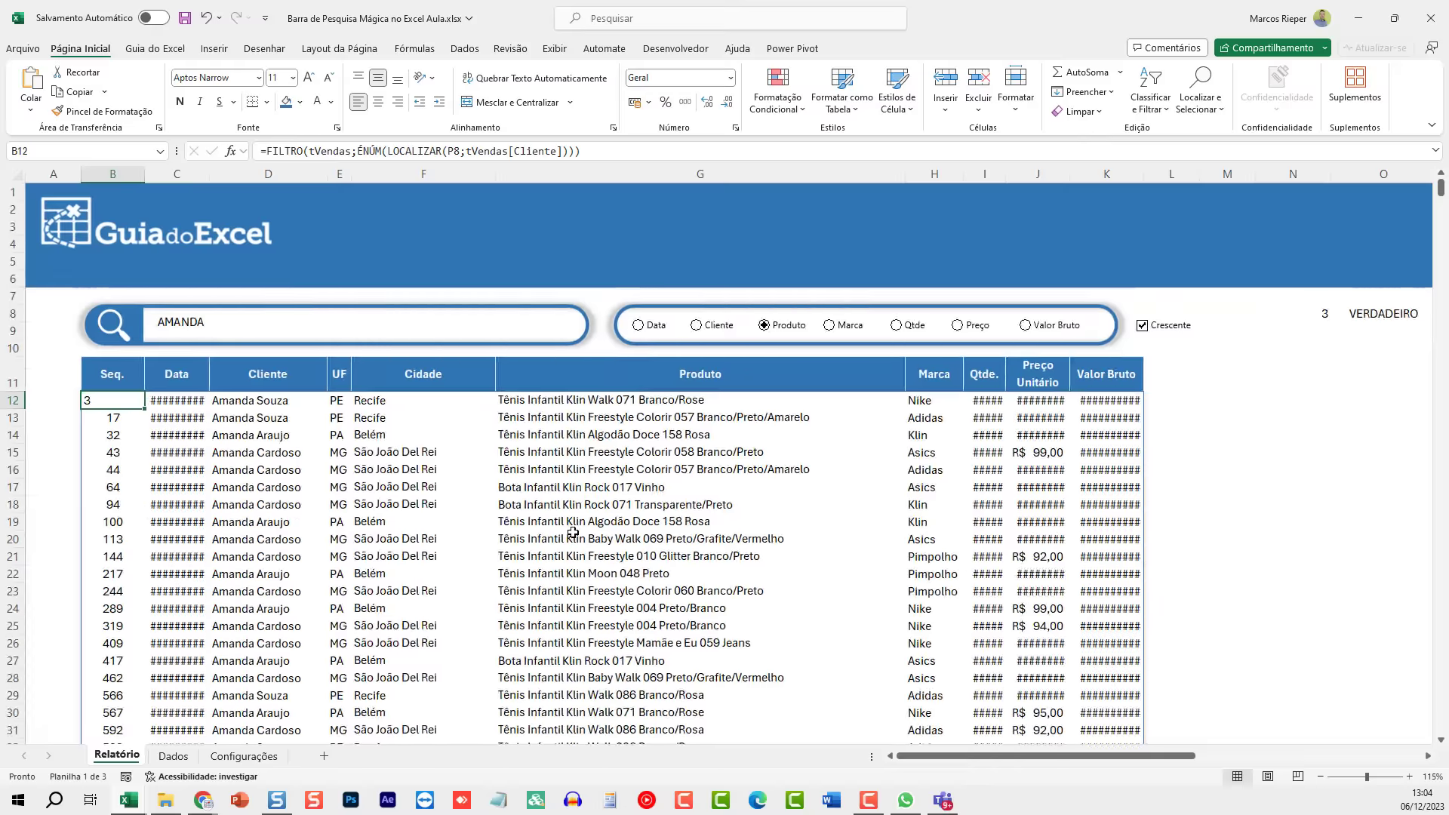
{"action": "key", "text": "F2"}
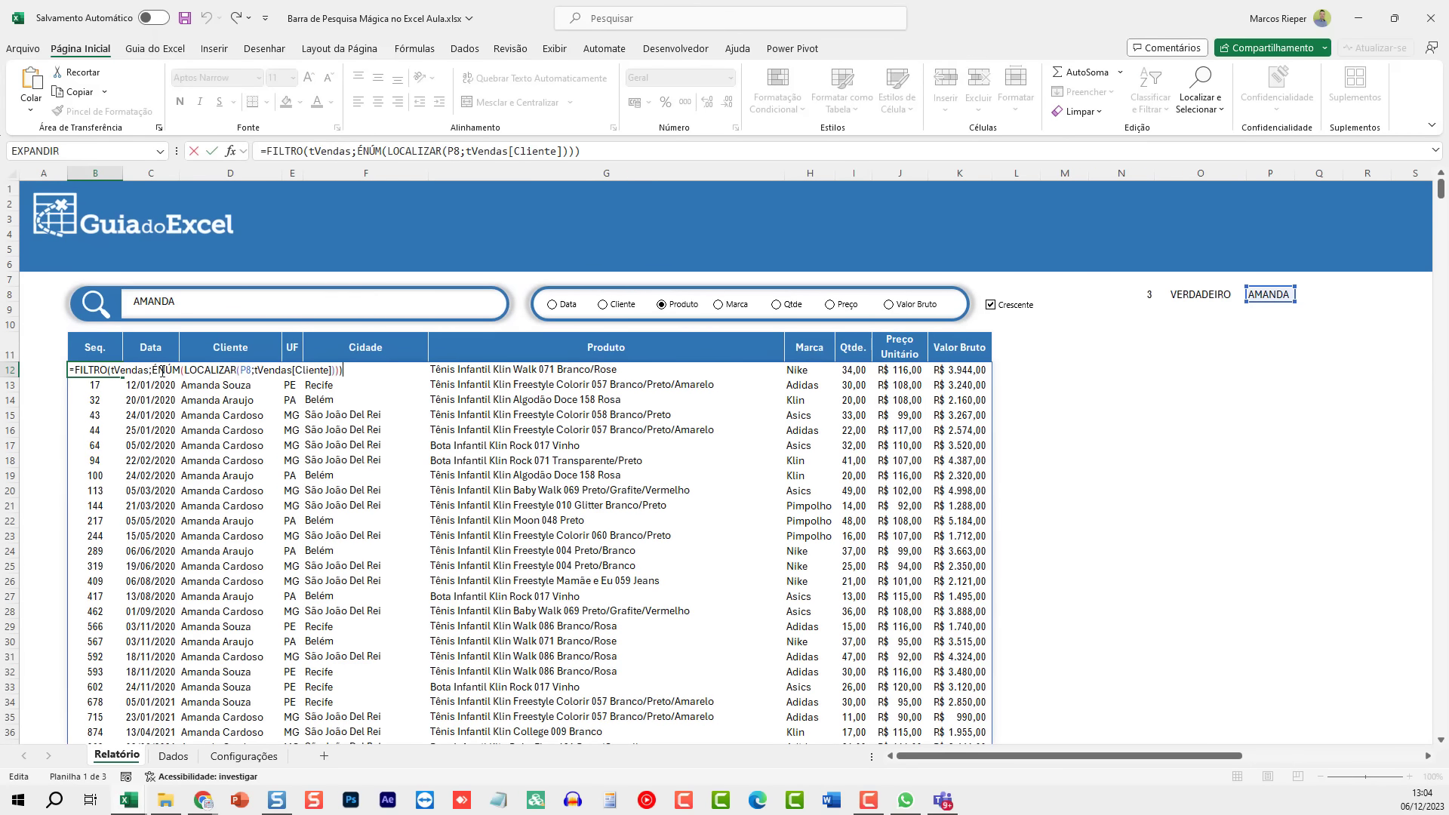
{"action": "double_click", "coordinate": [163, 370]}
{"action": "left_click", "coordinate": [339, 371], "text": "shift"}
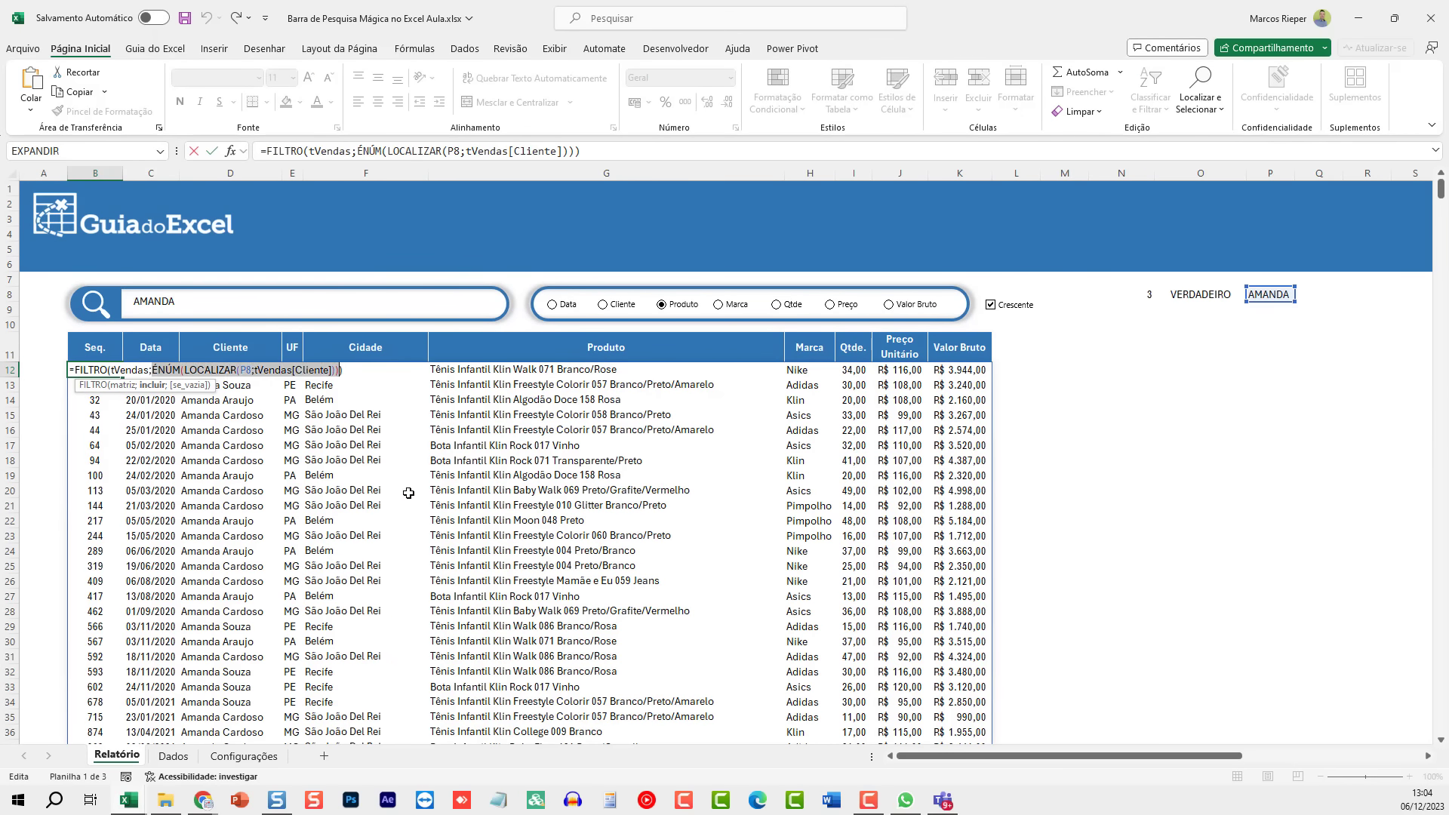
{"action": "key", "text": "F9"}
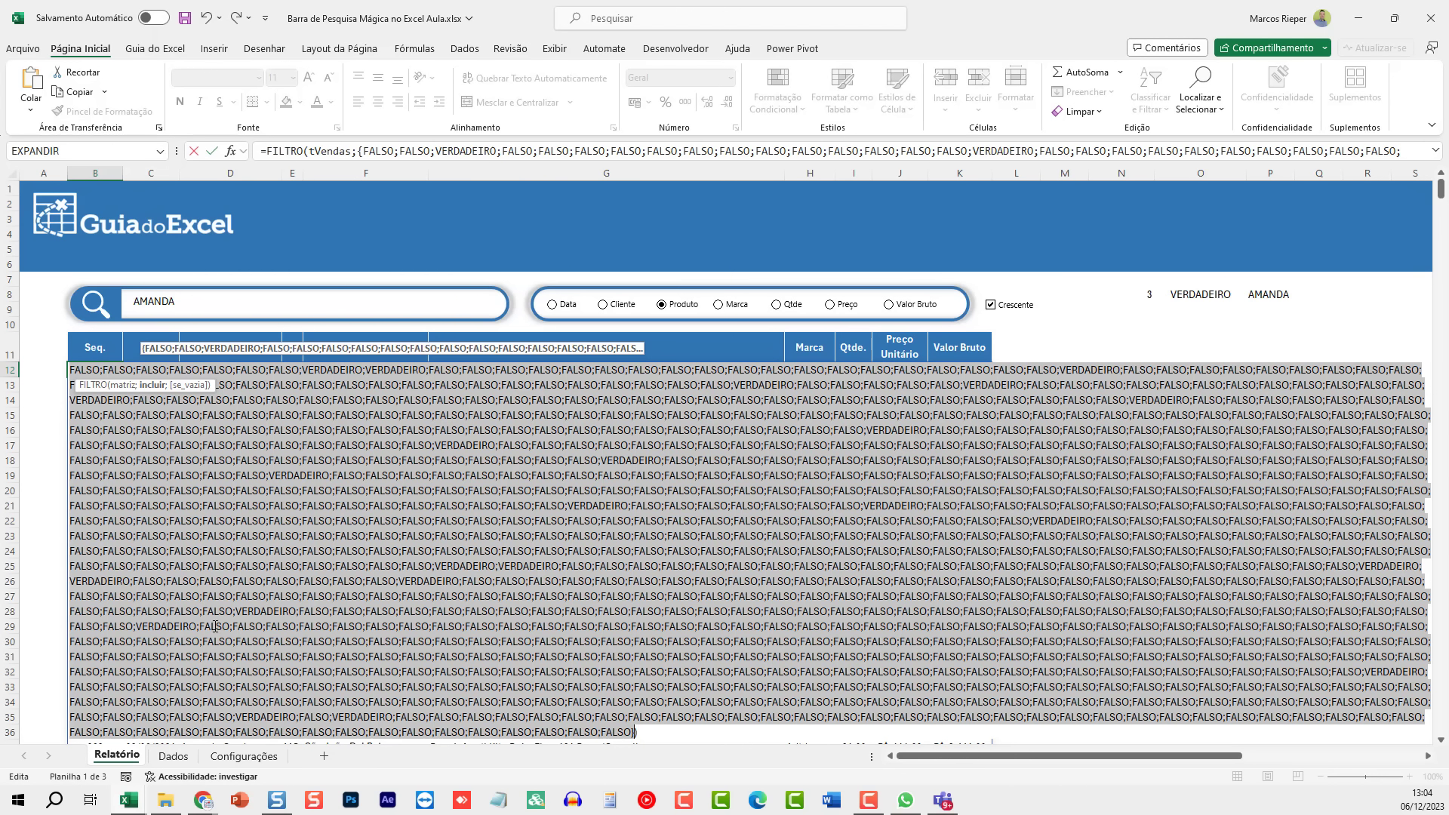
{"action": "key", "text": "Escape"}
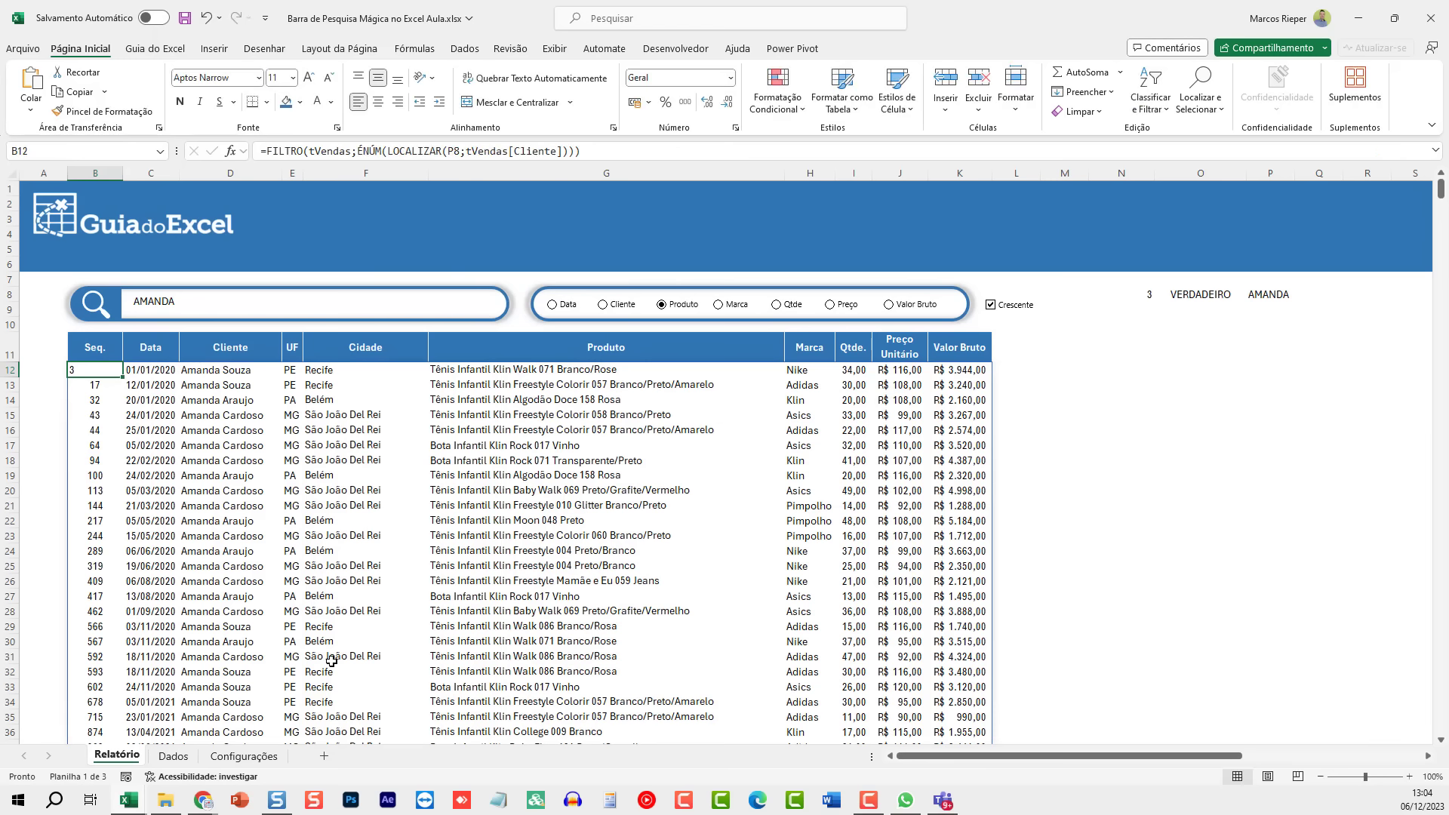
{"action": "left_click", "coordinate": [379, 101]}
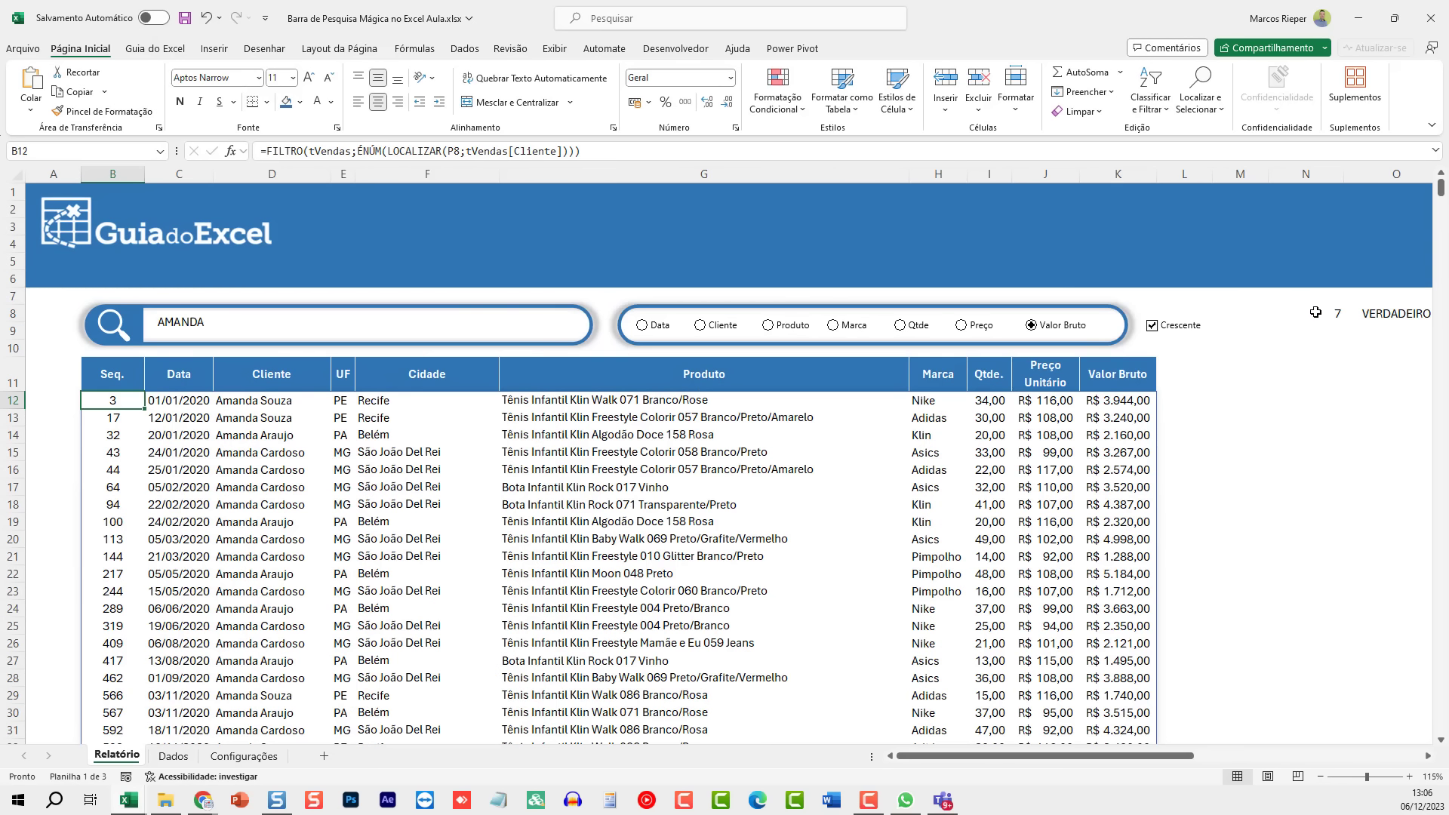
Step: Compare the selected sort code in N8 with the Configurações code and column table and with the report's header columns
{"action": "left_click", "coordinate": [1316, 311]}
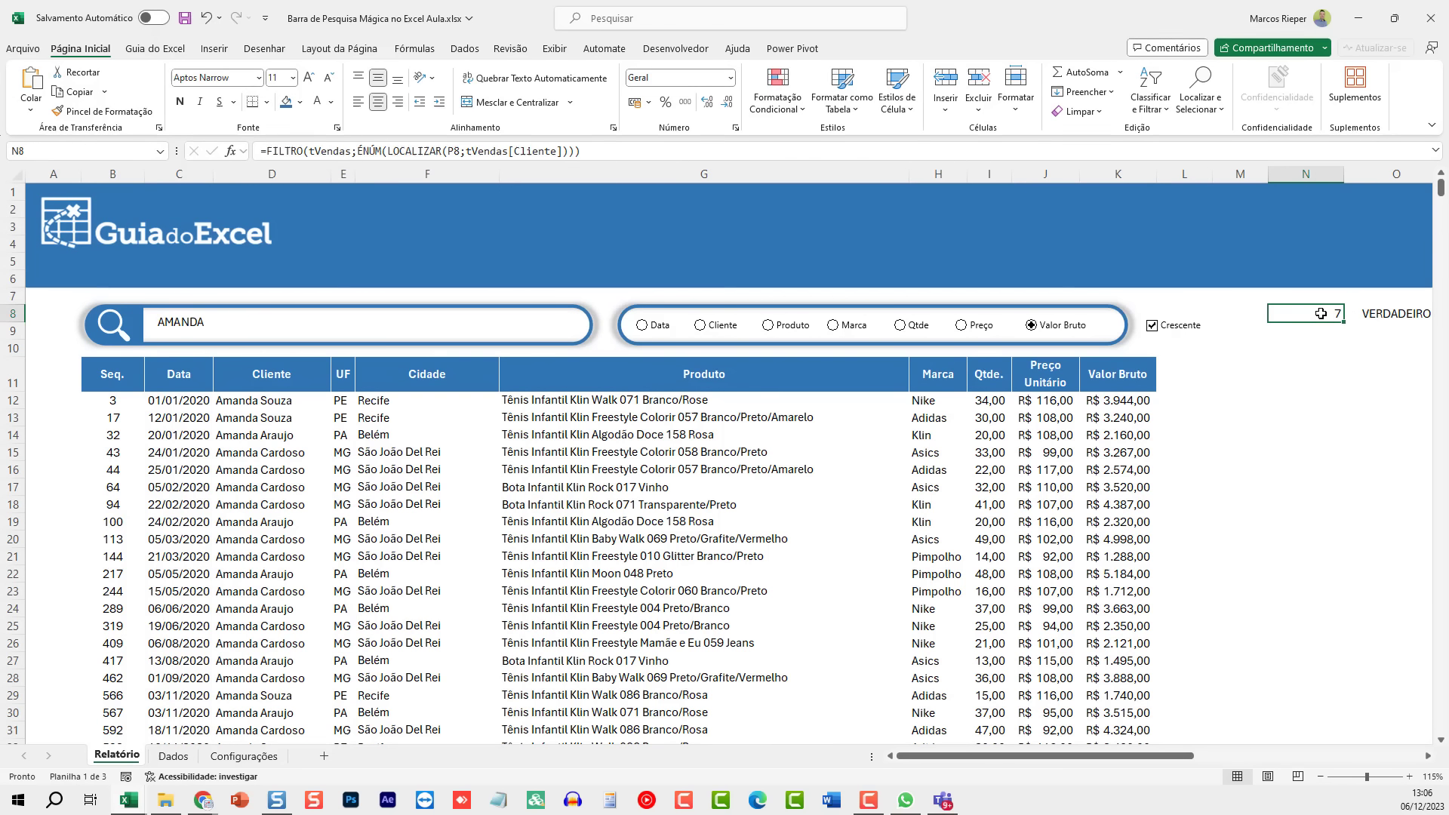
{"action": "left_click", "coordinate": [244, 755]}
{"action": "left_click_drag", "start_coordinate": [153, 629], "coordinate": [354, 638]}
{"action": "left_click", "coordinate": [117, 756]}
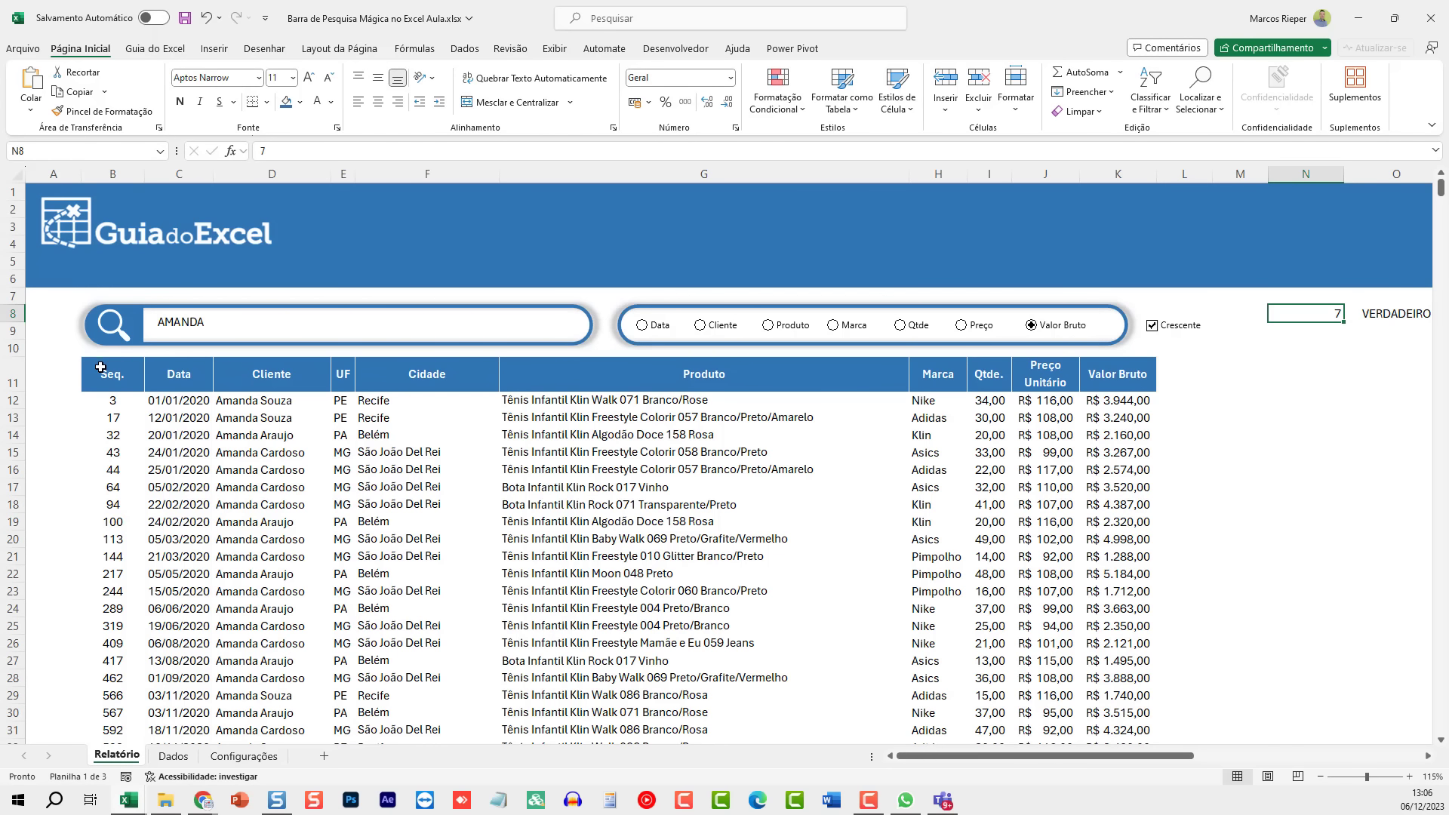
{"action": "left_click_drag", "start_coordinate": [113, 374], "coordinate": [1137, 369]}
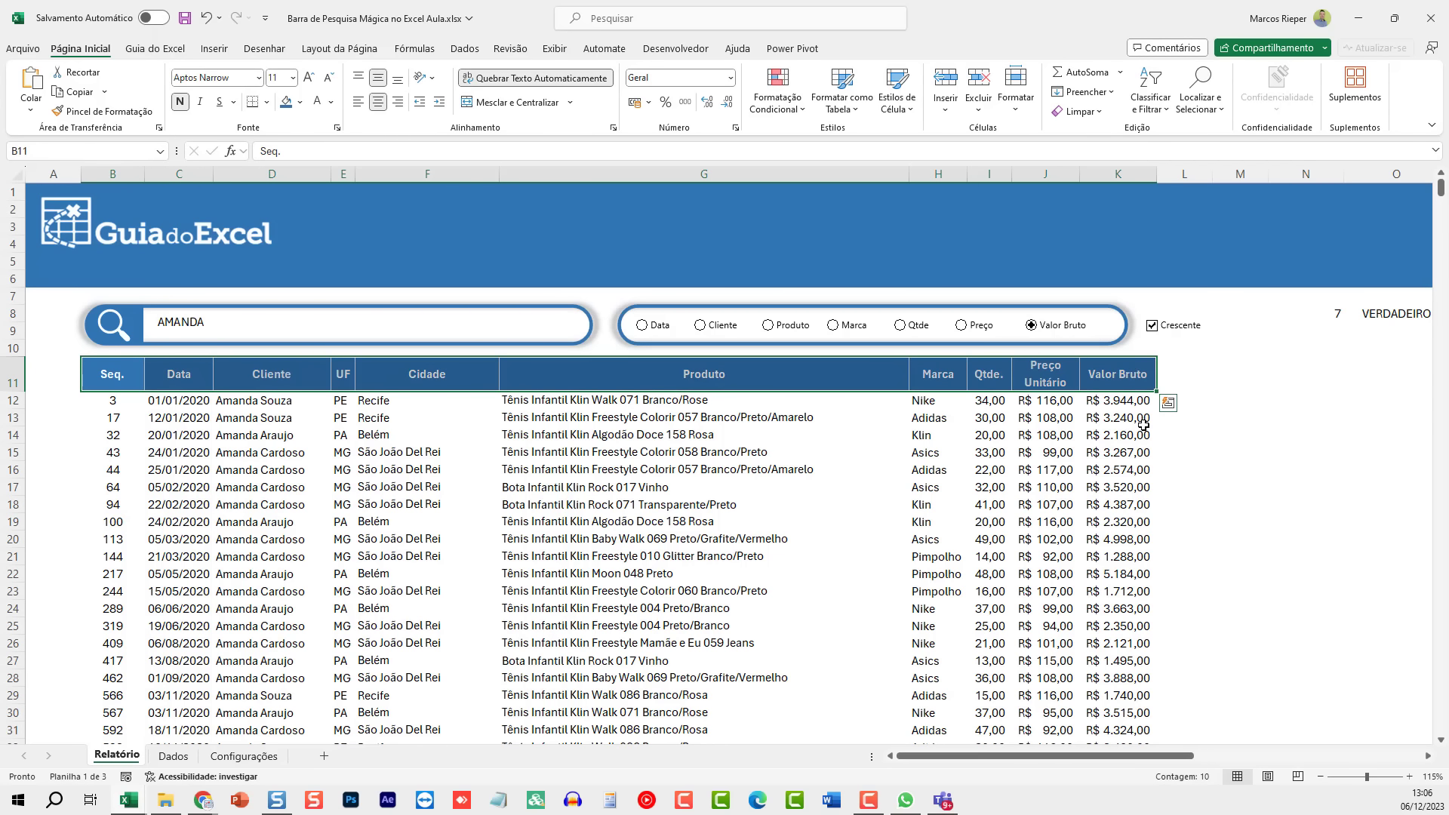
Step: Enter =PROCV(N8;tVendas6;3;0) in N9 to look up the sort column number from the Configurações table
{"action": "left_click", "coordinate": [1311, 332]}
{"action": "left_click_drag", "start_coordinate": [1109, 755], "coordinate": [1211, 759]}
{"action": "type", "text": "=PROCV("}
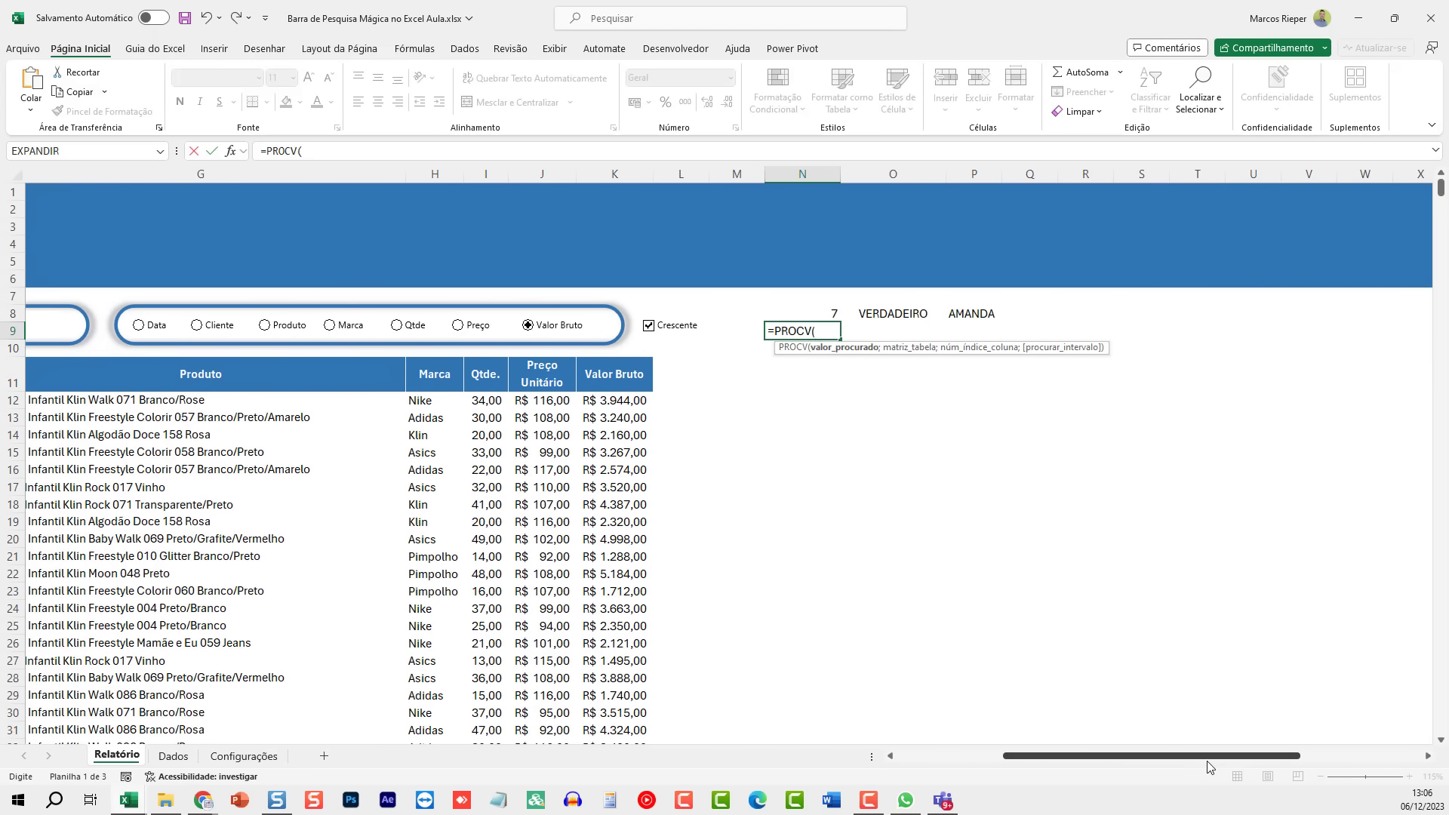
{"action": "key", "text": "Up"}
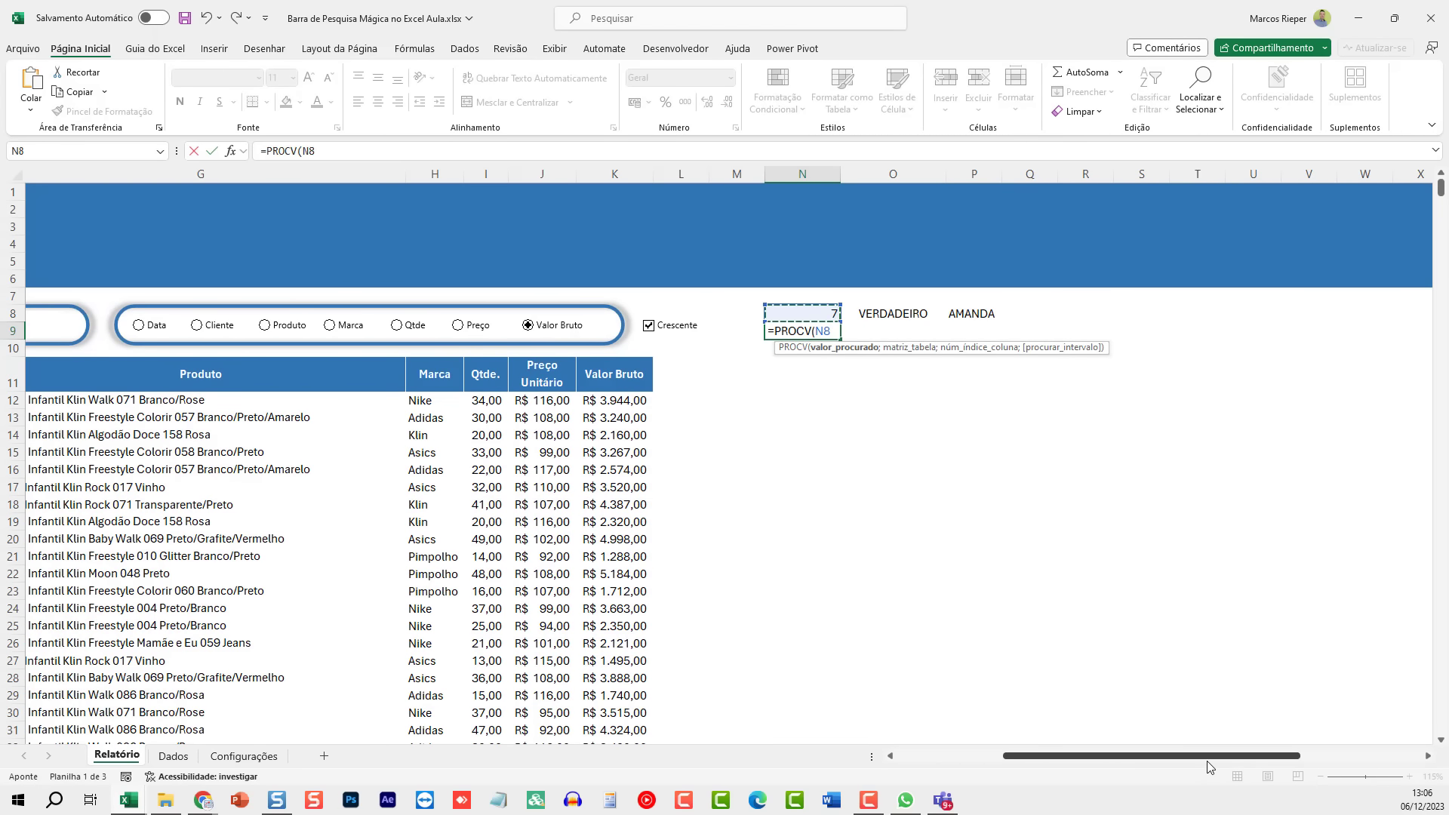
{"action": "type", "text": ";"}
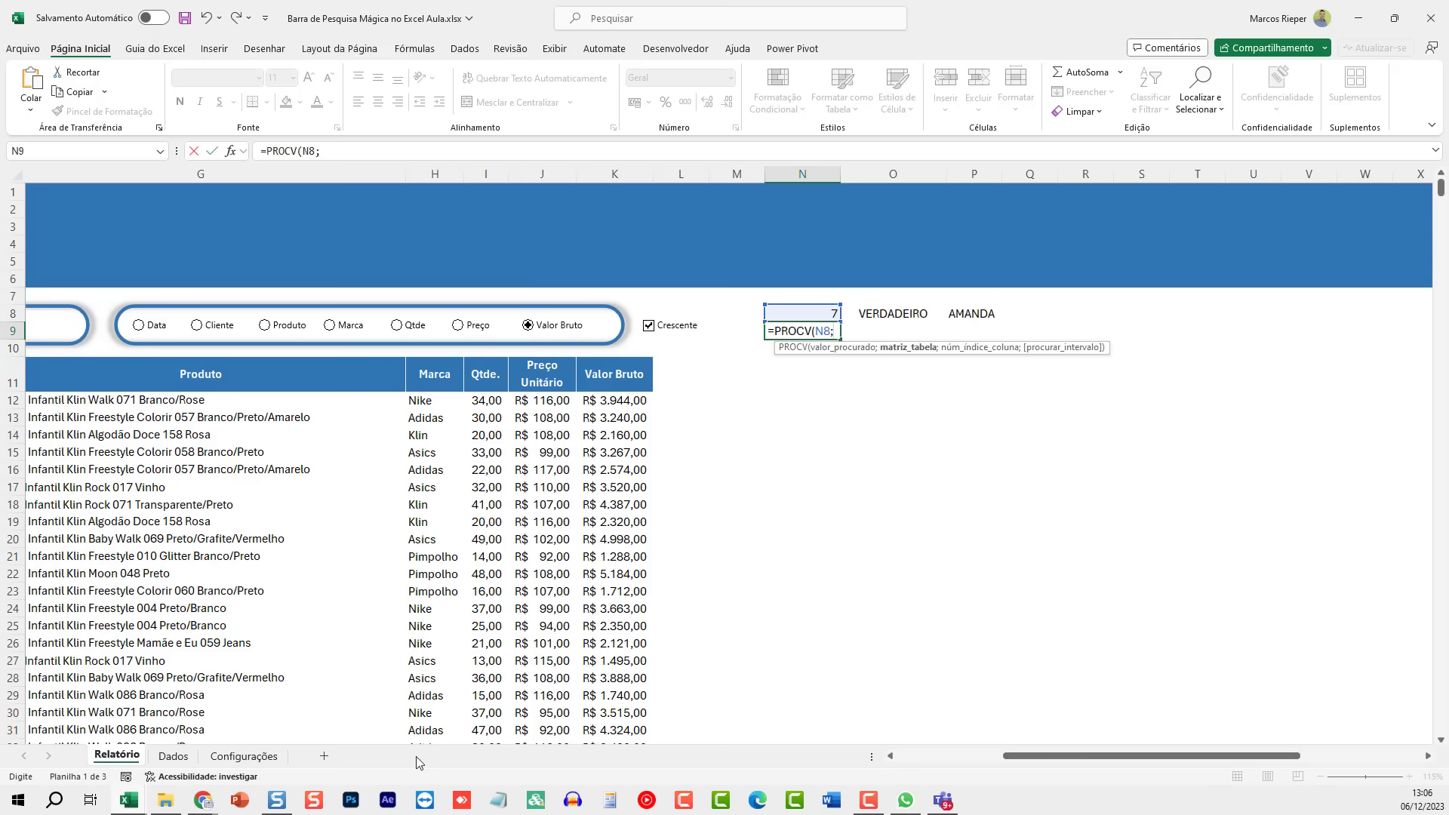
{"action": "left_click", "coordinate": [243, 756]}
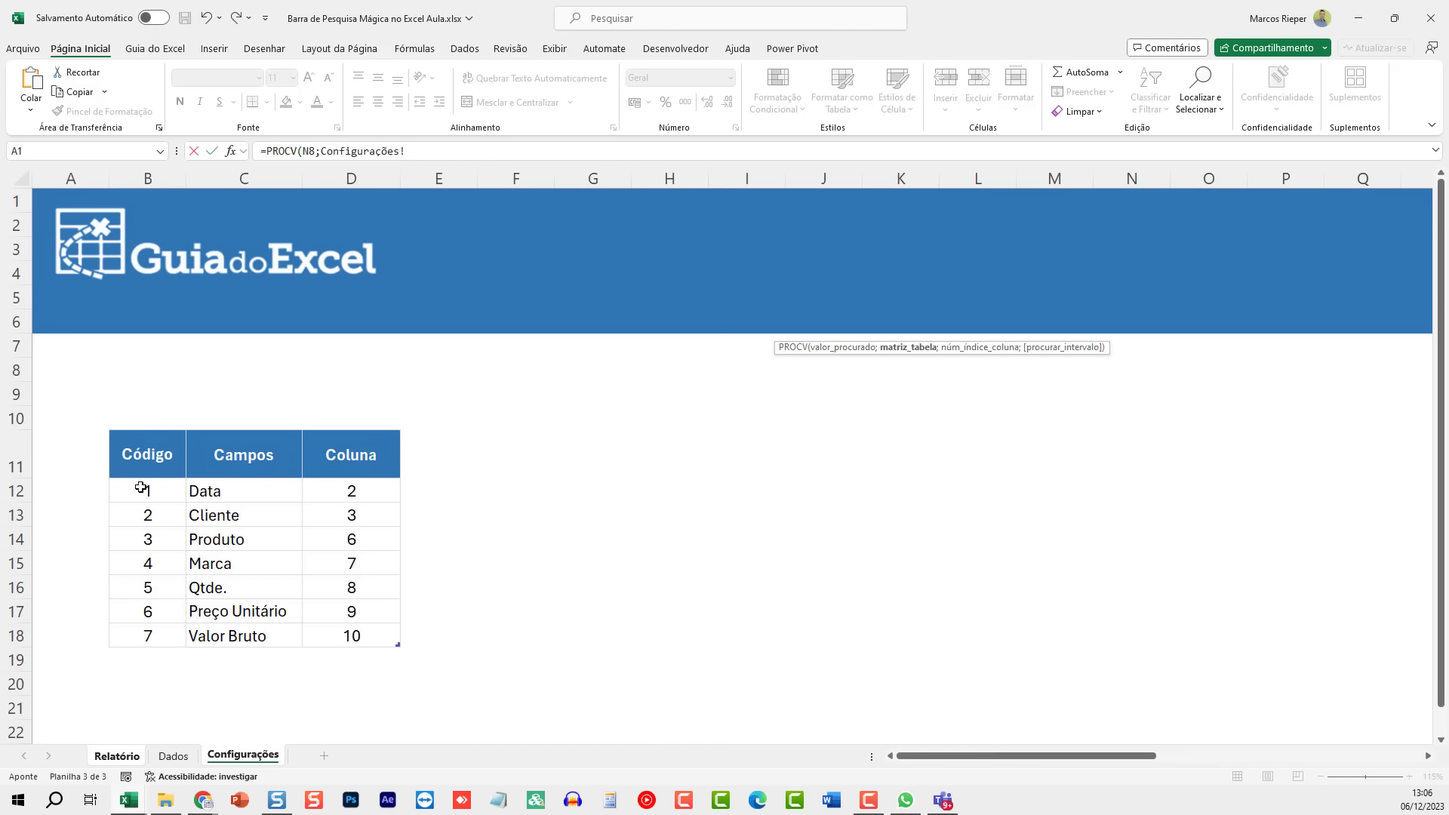
{"action": "left_click_drag", "start_coordinate": [141, 489], "coordinate": [343, 635]}
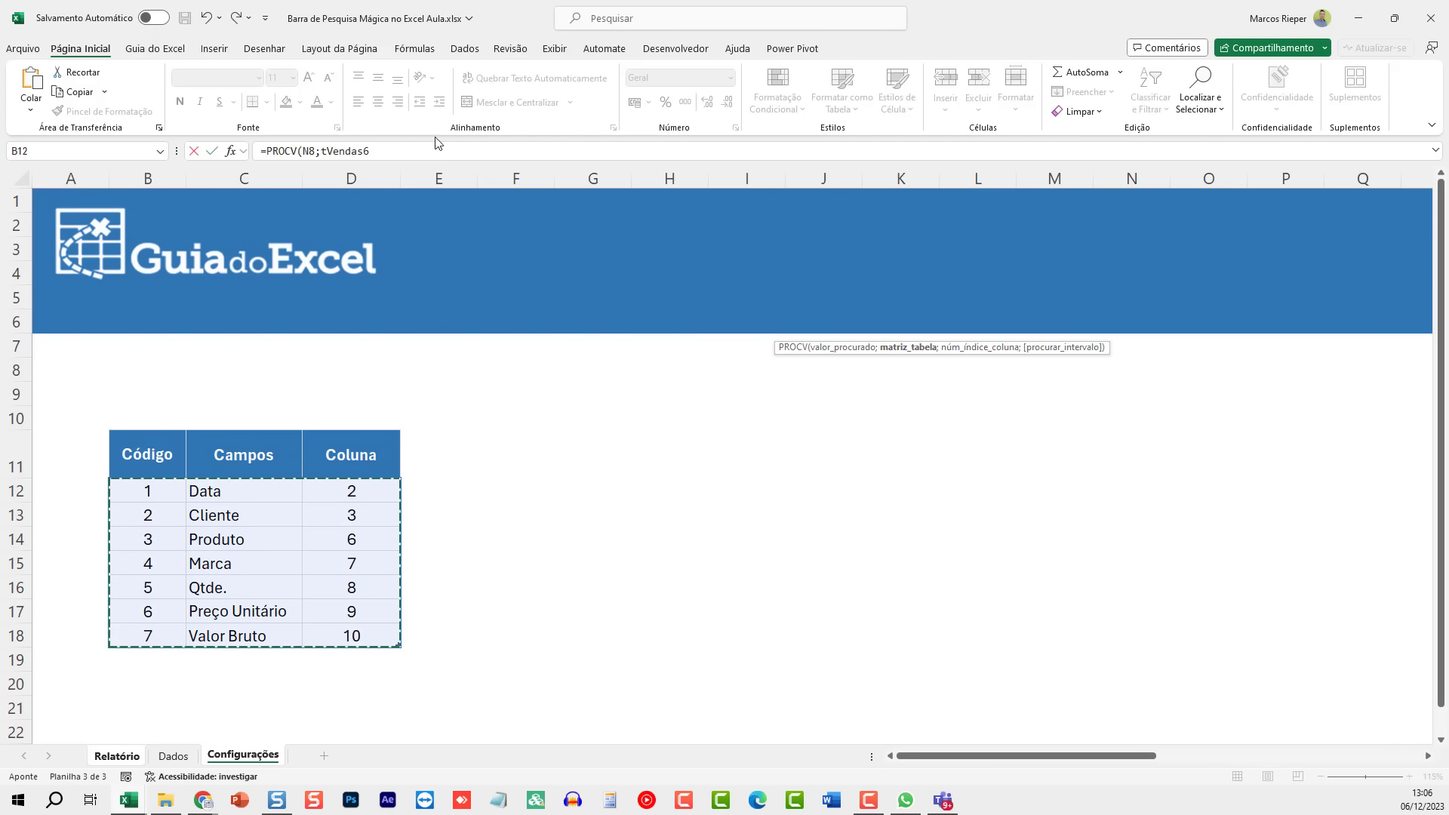
{"action": "type", "text": ";3"}
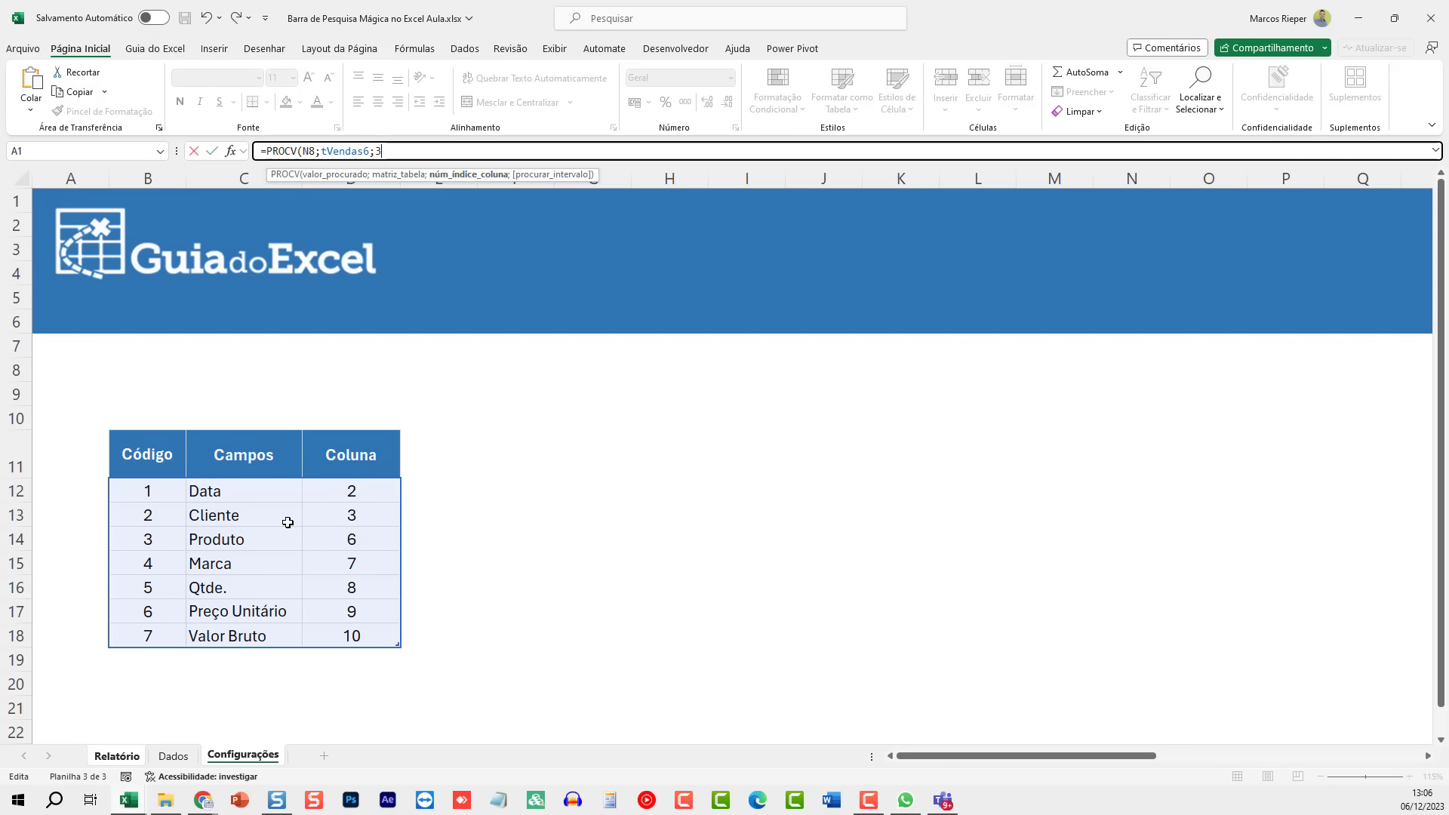
{"action": "type", "text": ";0"}
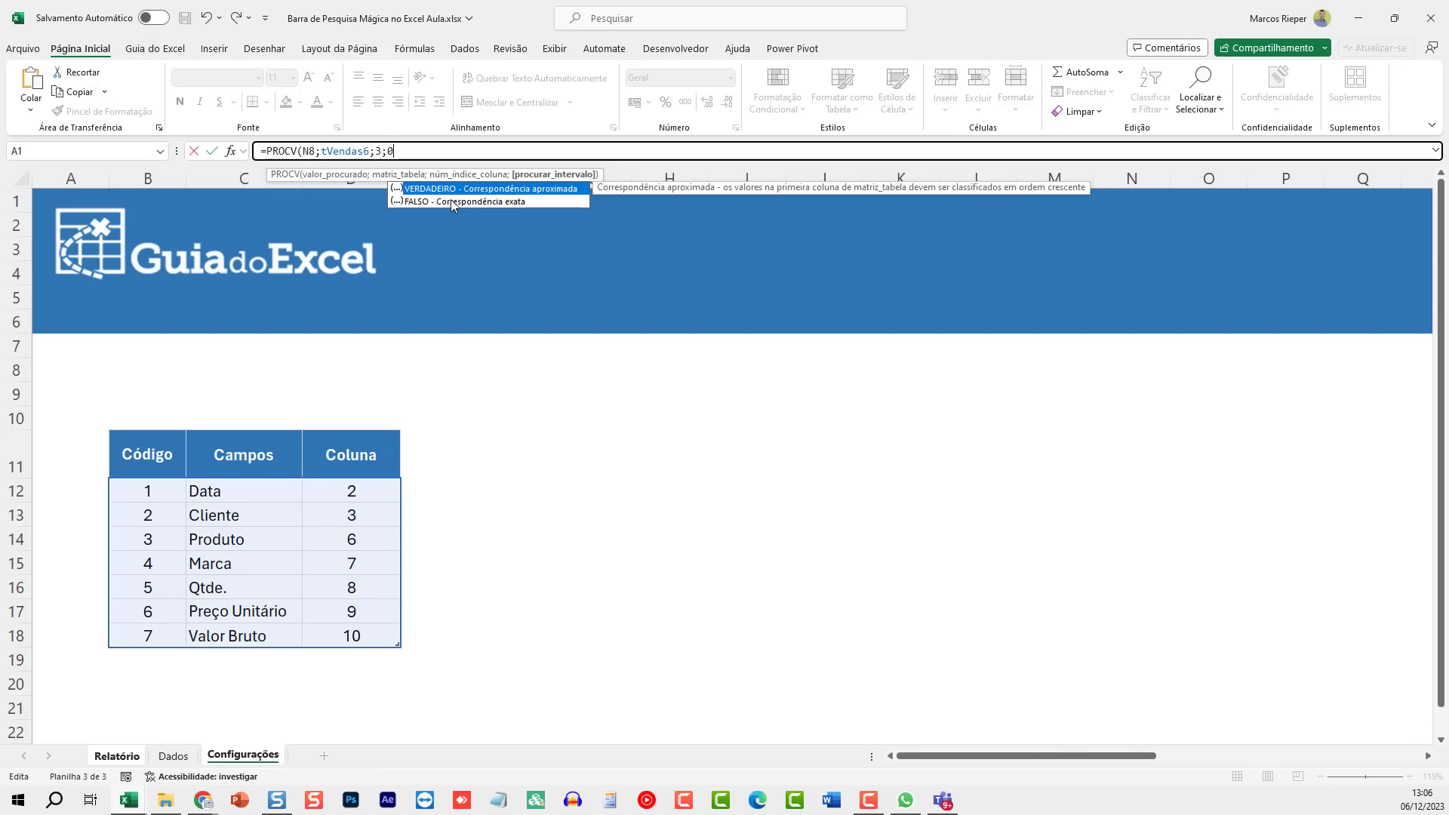
{"action": "type", "text": ")"}
{"action": "key", "text": "Return"}
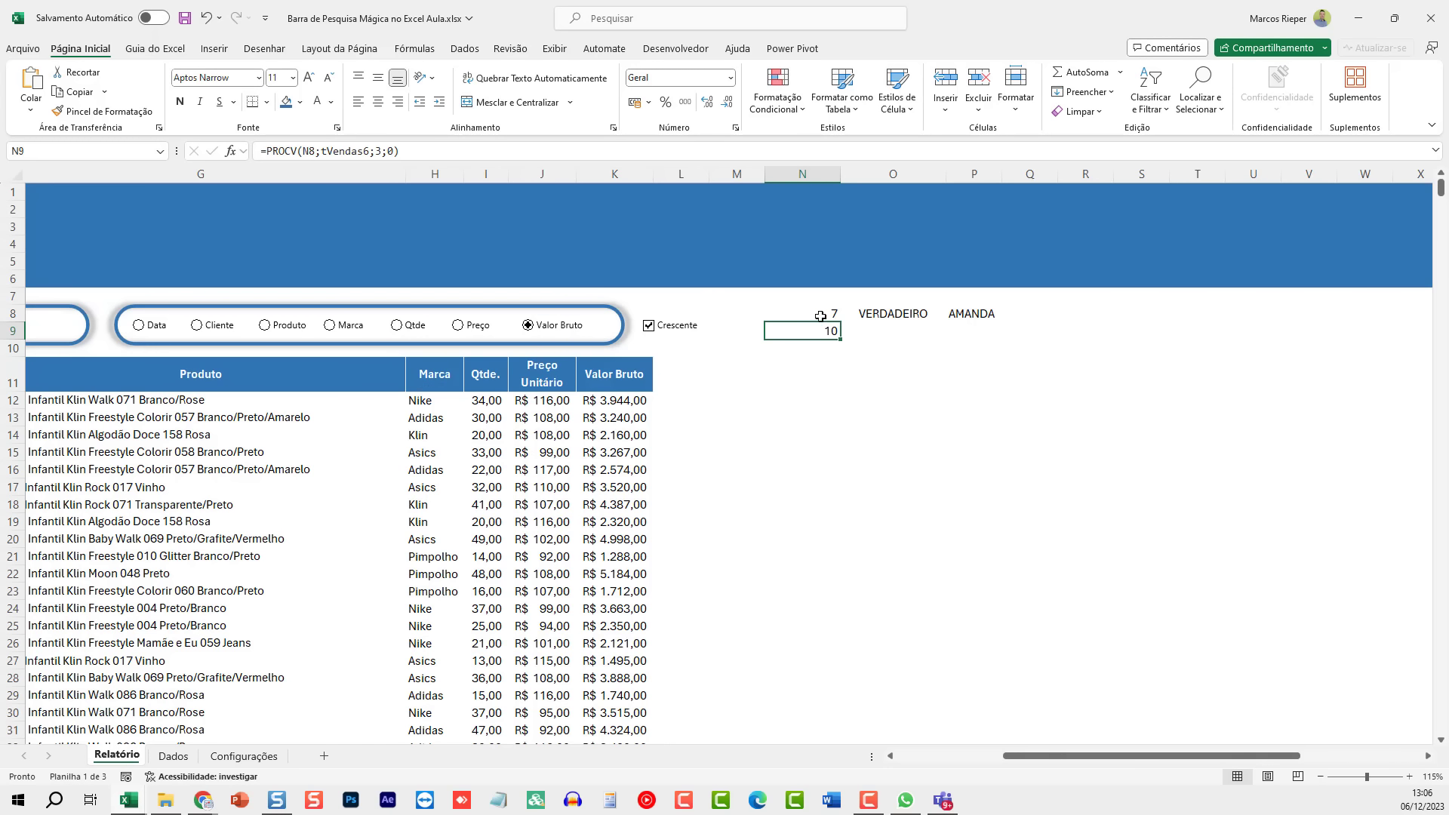
Step: Copy the PROCV(N8;tVendas6;3;0) expression from the N9 formula without its equals sign
{"action": "left_click_drag", "start_coordinate": [437, 154], "coordinate": [257, 150]}
{"action": "key", "text": "ctrl+c"}
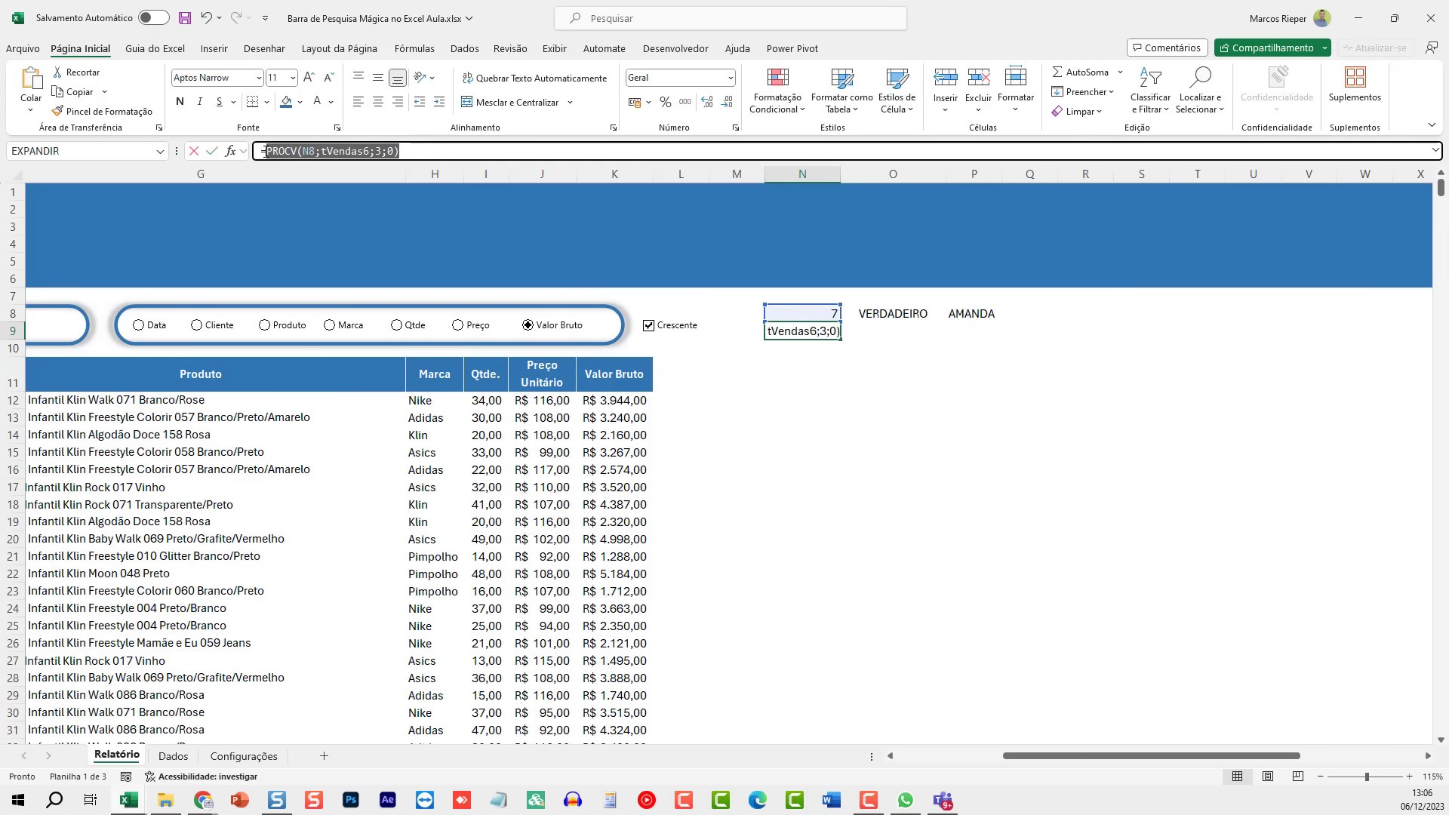
{"action": "key", "text": "Escape"}
Step: Left-align cell B12 and replace the search bar text with ZZ
{"action": "left_click_drag", "start_coordinate": [1044, 759], "coordinate": [936, 757]}
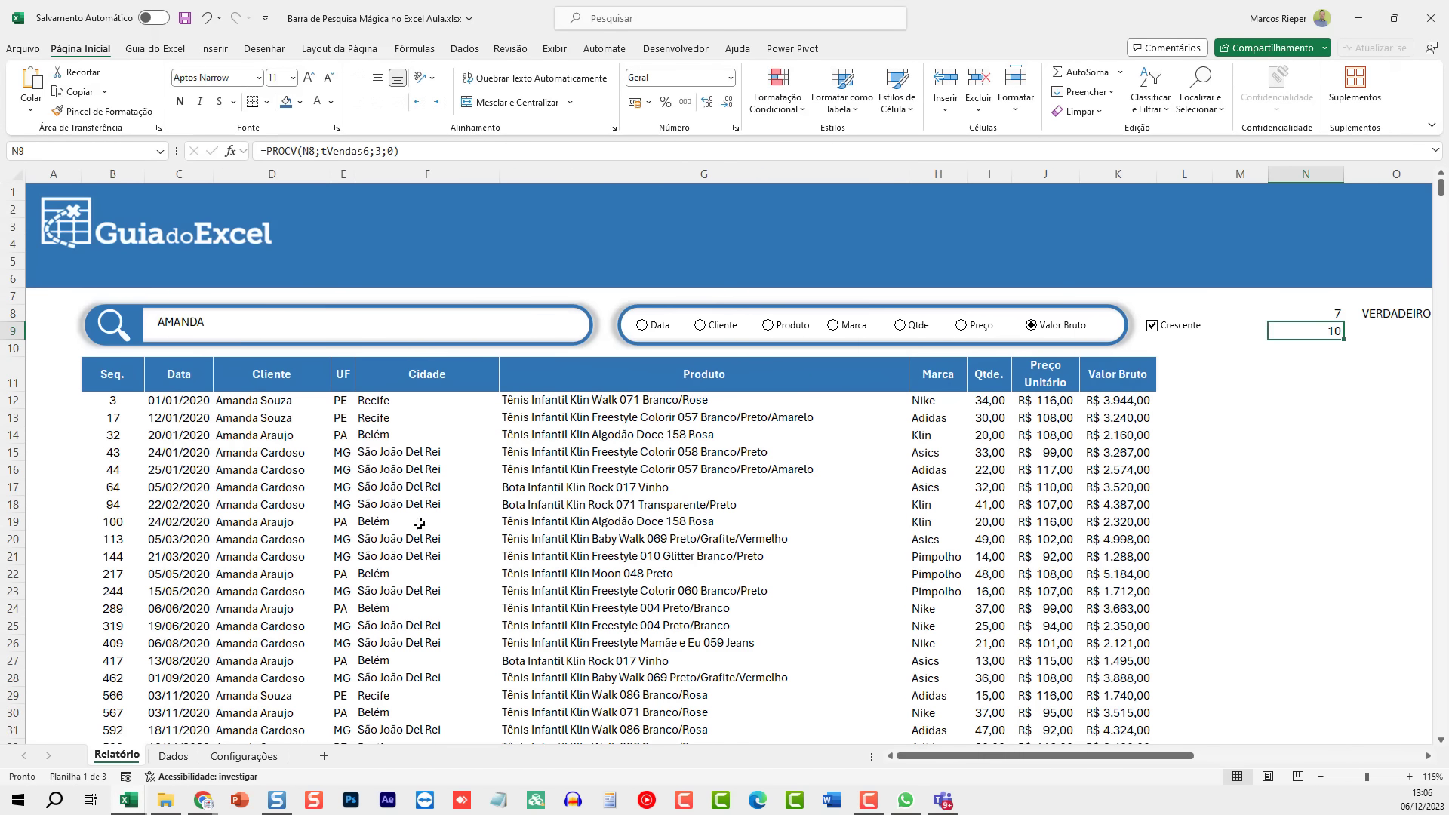
{"action": "left_click", "coordinate": [116, 401]}
{"action": "key", "text": "F2"}
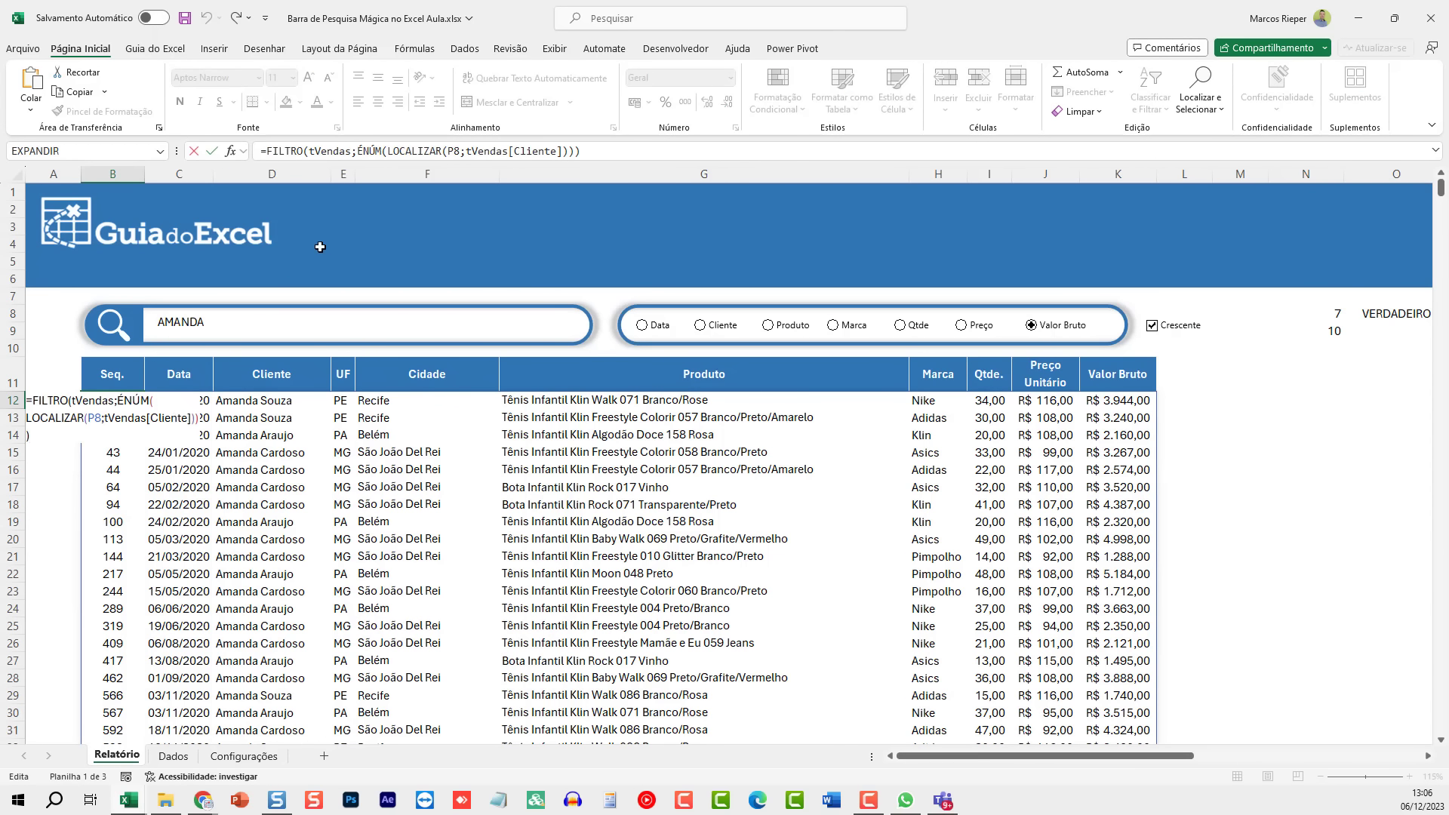
{"action": "key", "text": "Escape"}
{"action": "left_click", "coordinate": [359, 102]}
{"action": "key", "text": "F2"}
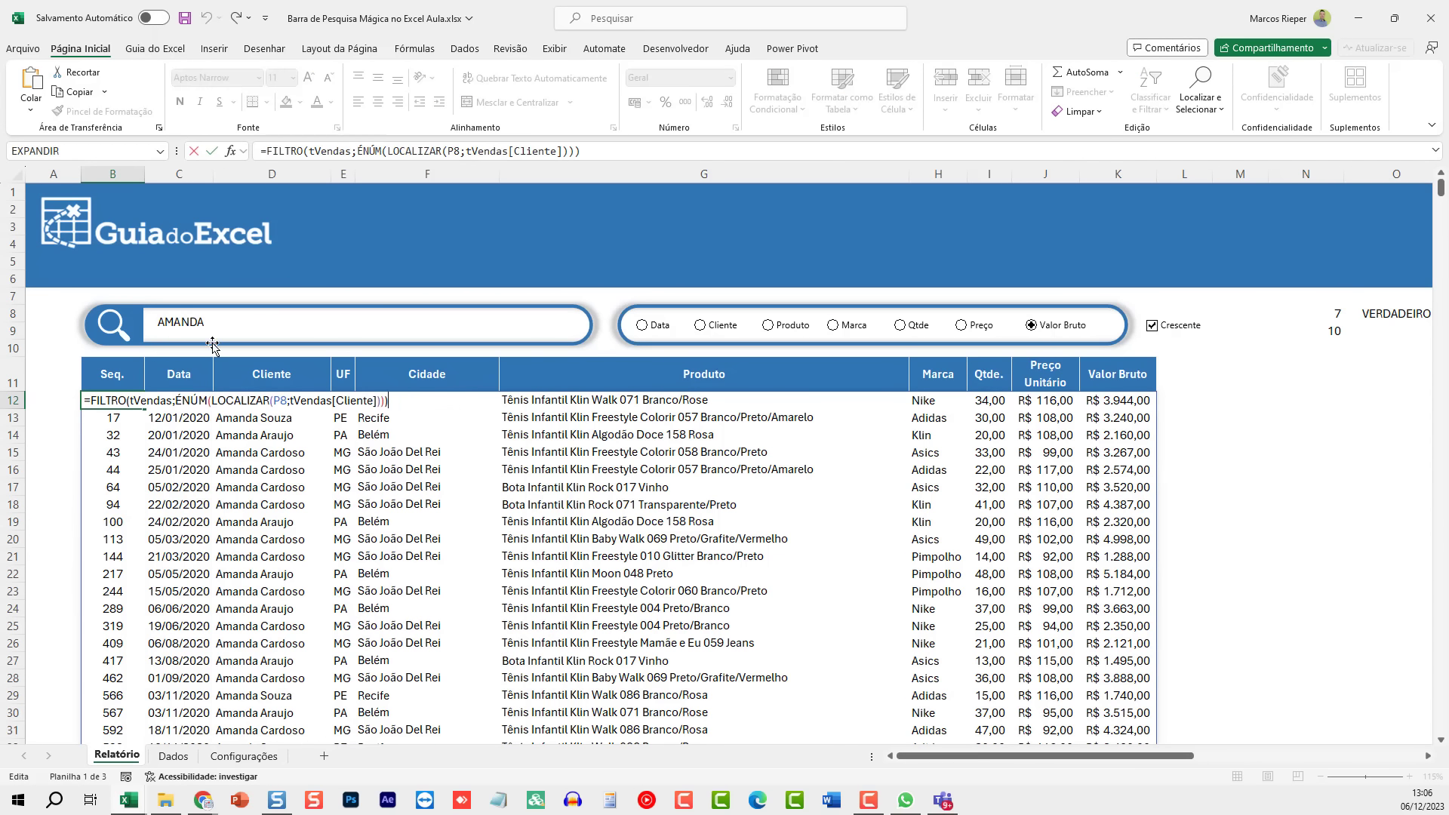
{"action": "left_click", "coordinate": [214, 344]}
{"action": "type", "text": "ZZ"}
Step: Wrap the B12 FILTRO formula in CLASSIFICAR, using the copied PROCV(N8;tVendas6;3;0) expression as the sort index
{"action": "left_click", "coordinate": [120, 403]}
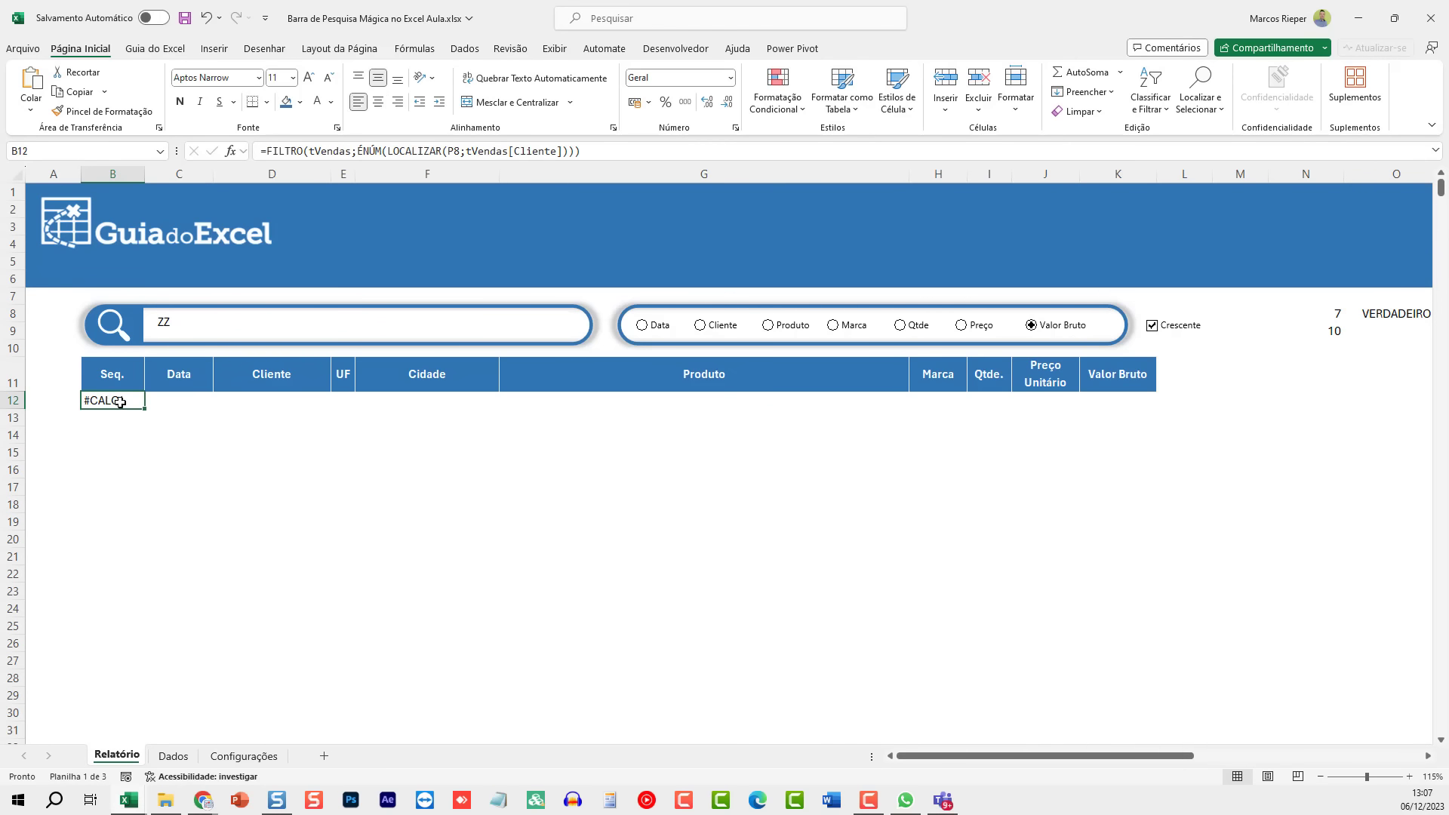
{"action": "key", "text": "F2"}
{"action": "key", "text": "Home"}
{"action": "key", "text": "Right"}
{"action": "type", "text": "CLASSIFIC"}
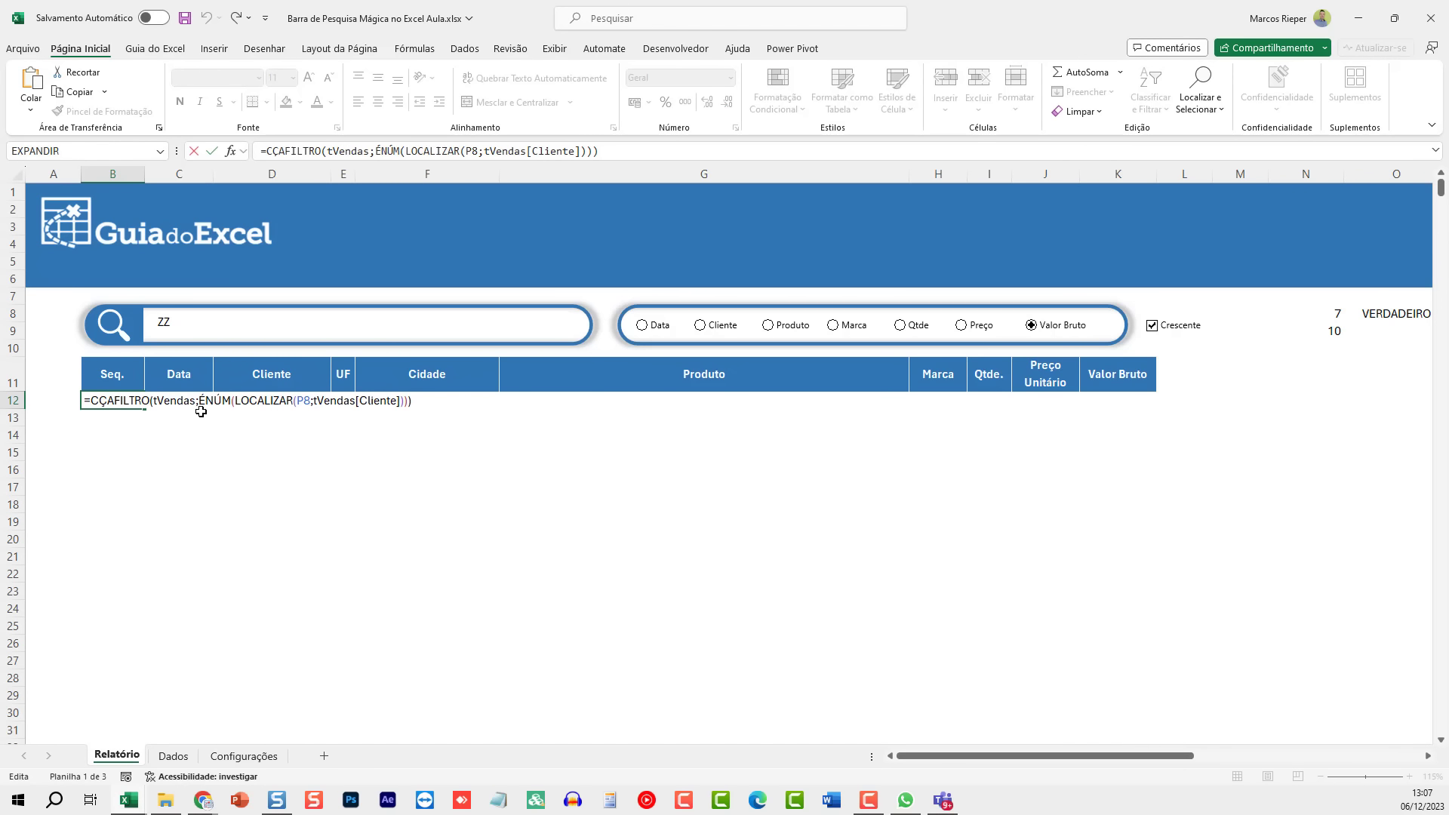
{"action": "type", "text": "AR"}
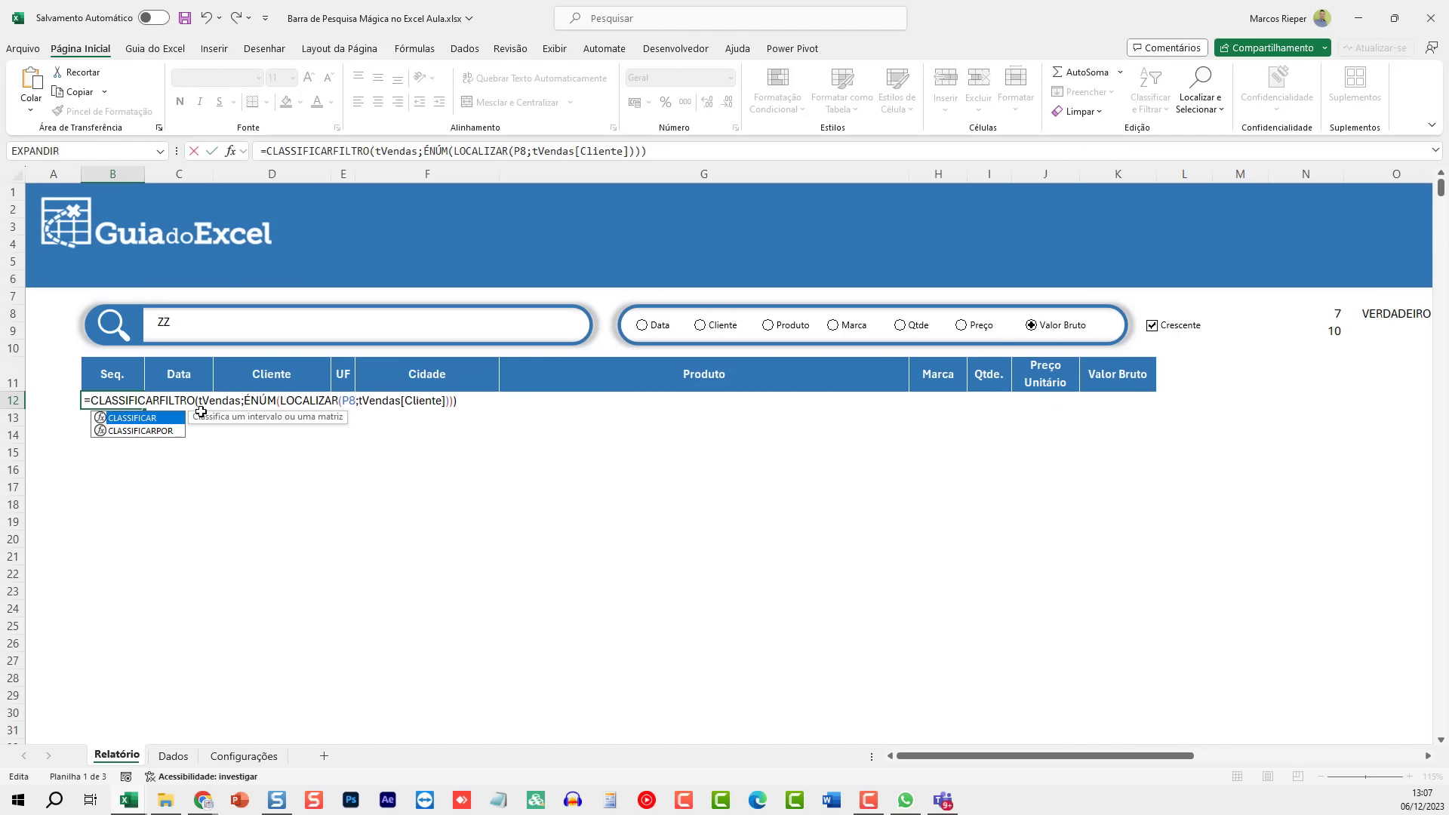
{"action": "key", "text": "Tab"}
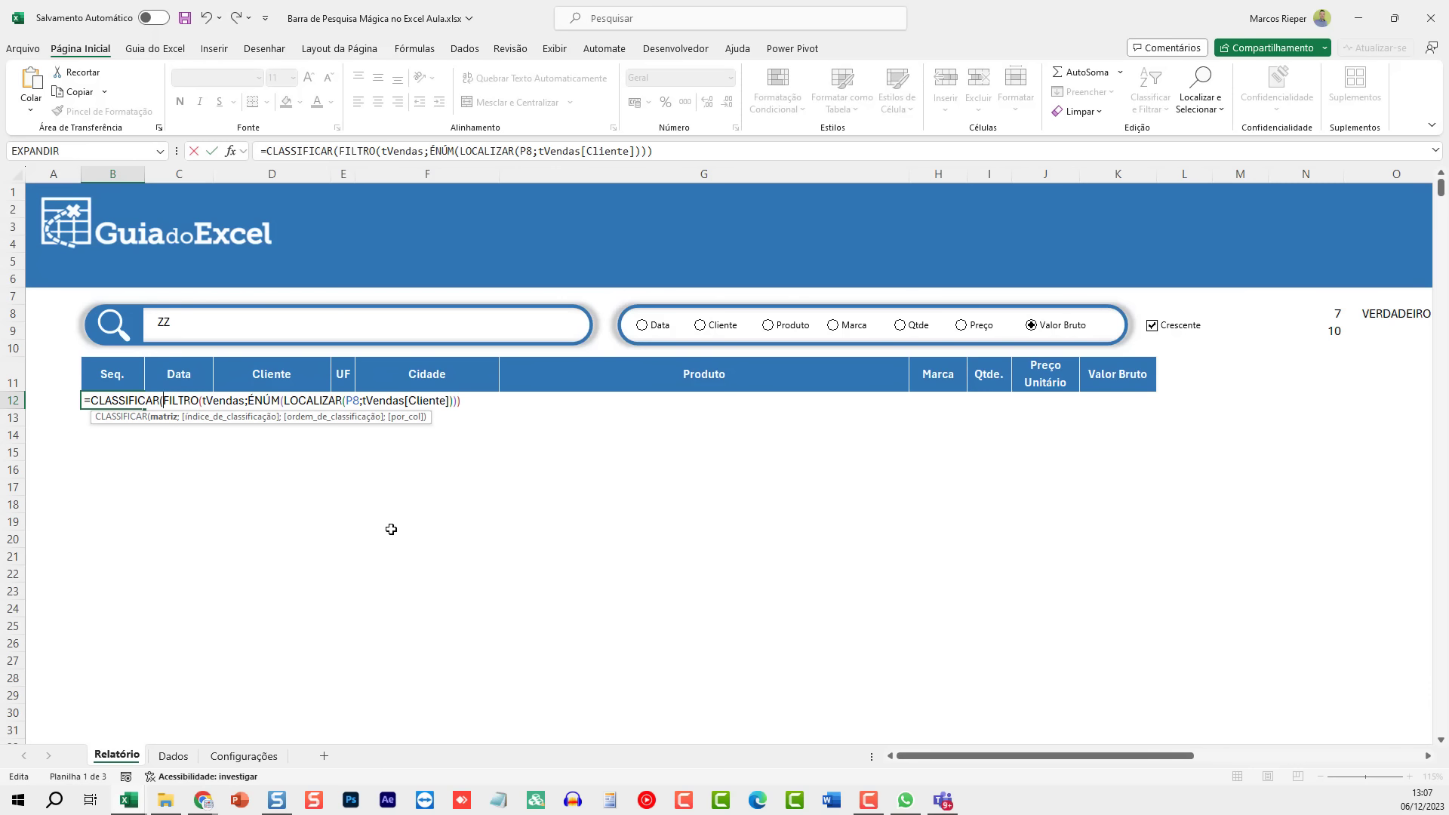
{"action": "type", "text": ";"}
{"action": "key", "text": "ctrl+v"}
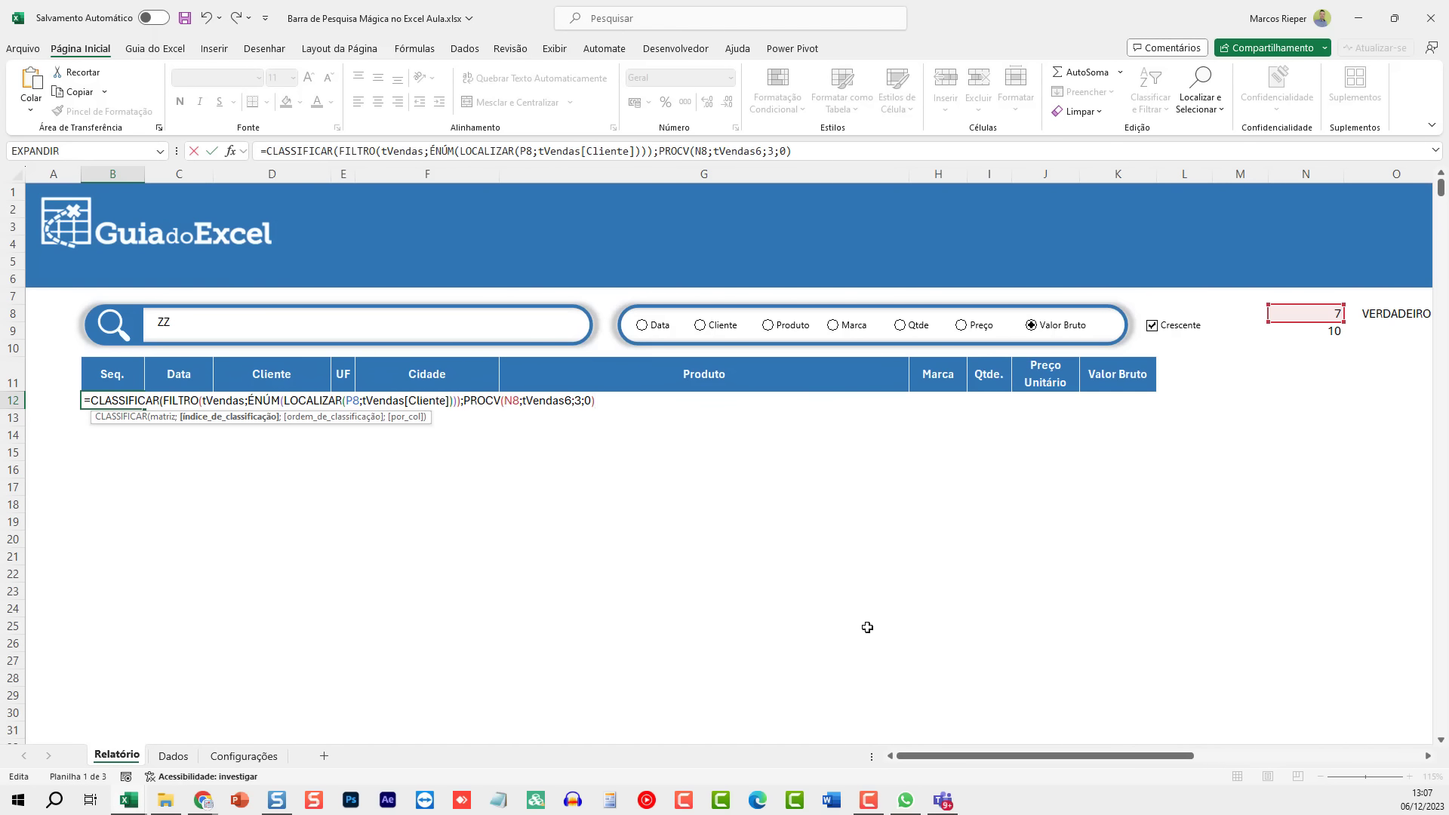
{"action": "key", "text": "ctrl+Return"}
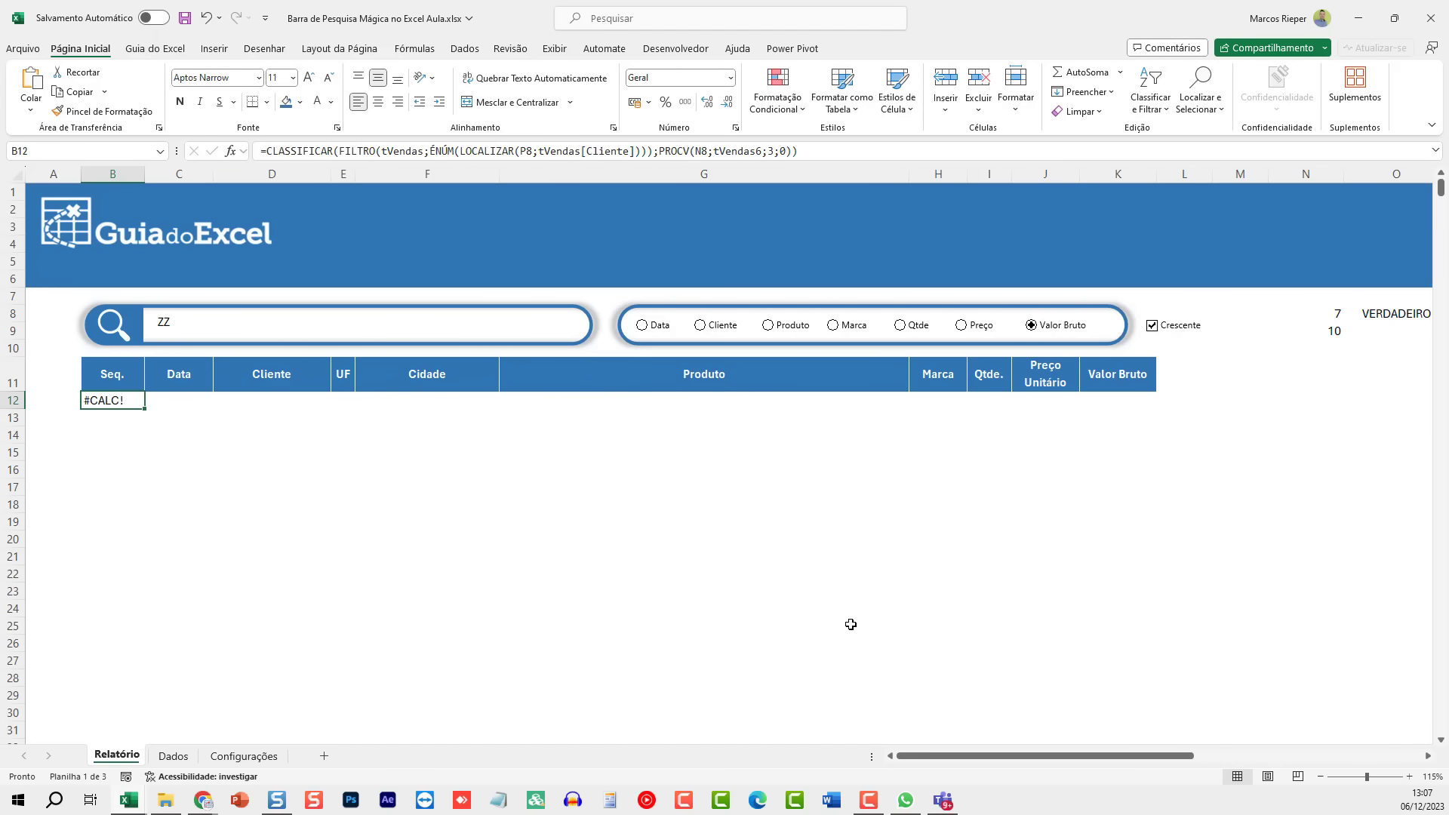
Step: Clear the search bar and search for the customer's first name in capital letters to test the sorted results
{"action": "left_click", "coordinate": [198, 317]}
{"action": "key", "text": "BackSpace"}
{"action": "key", "text": "BackSpace"}
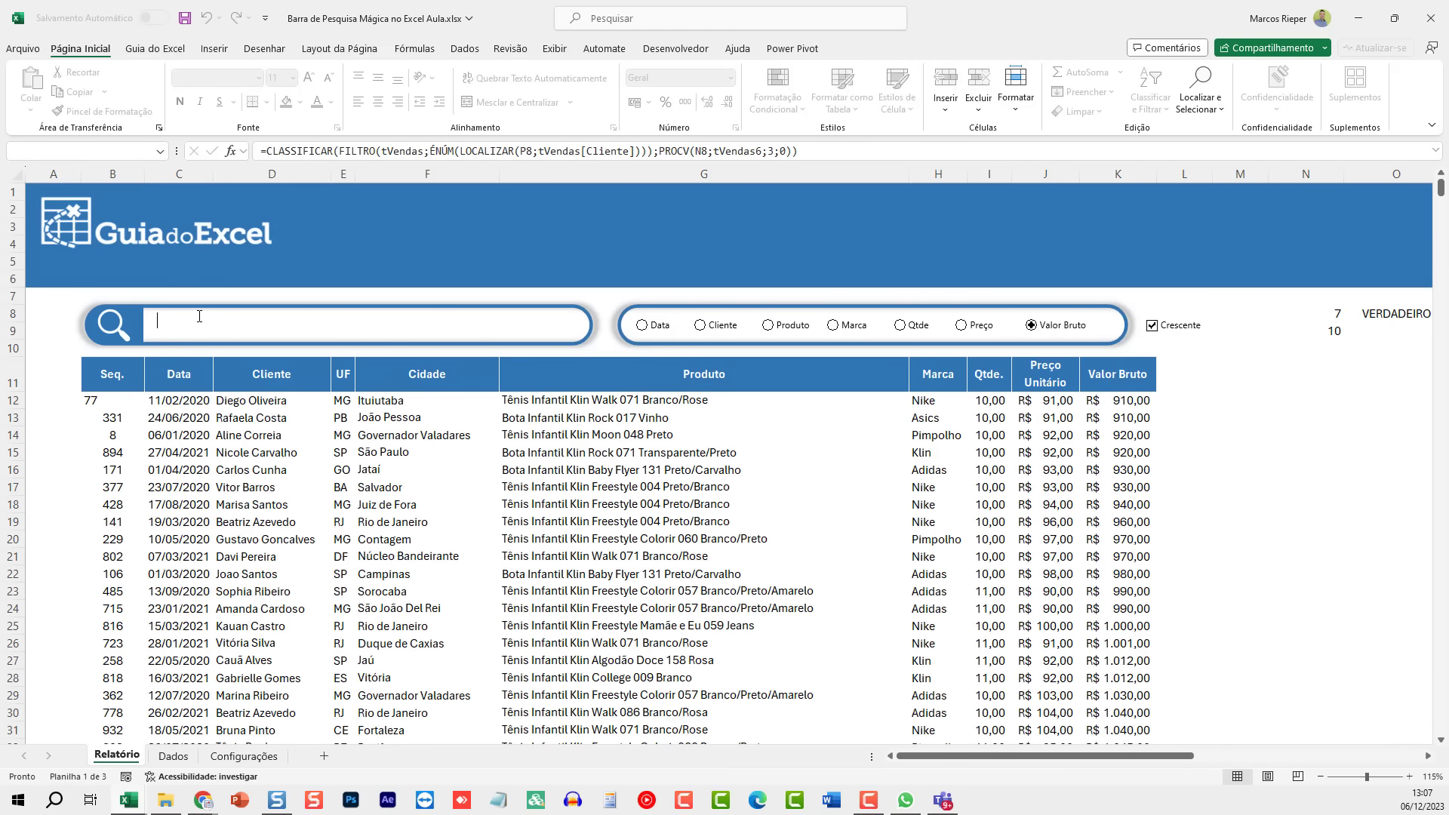
{"action": "type", "text": "AMANDA"}
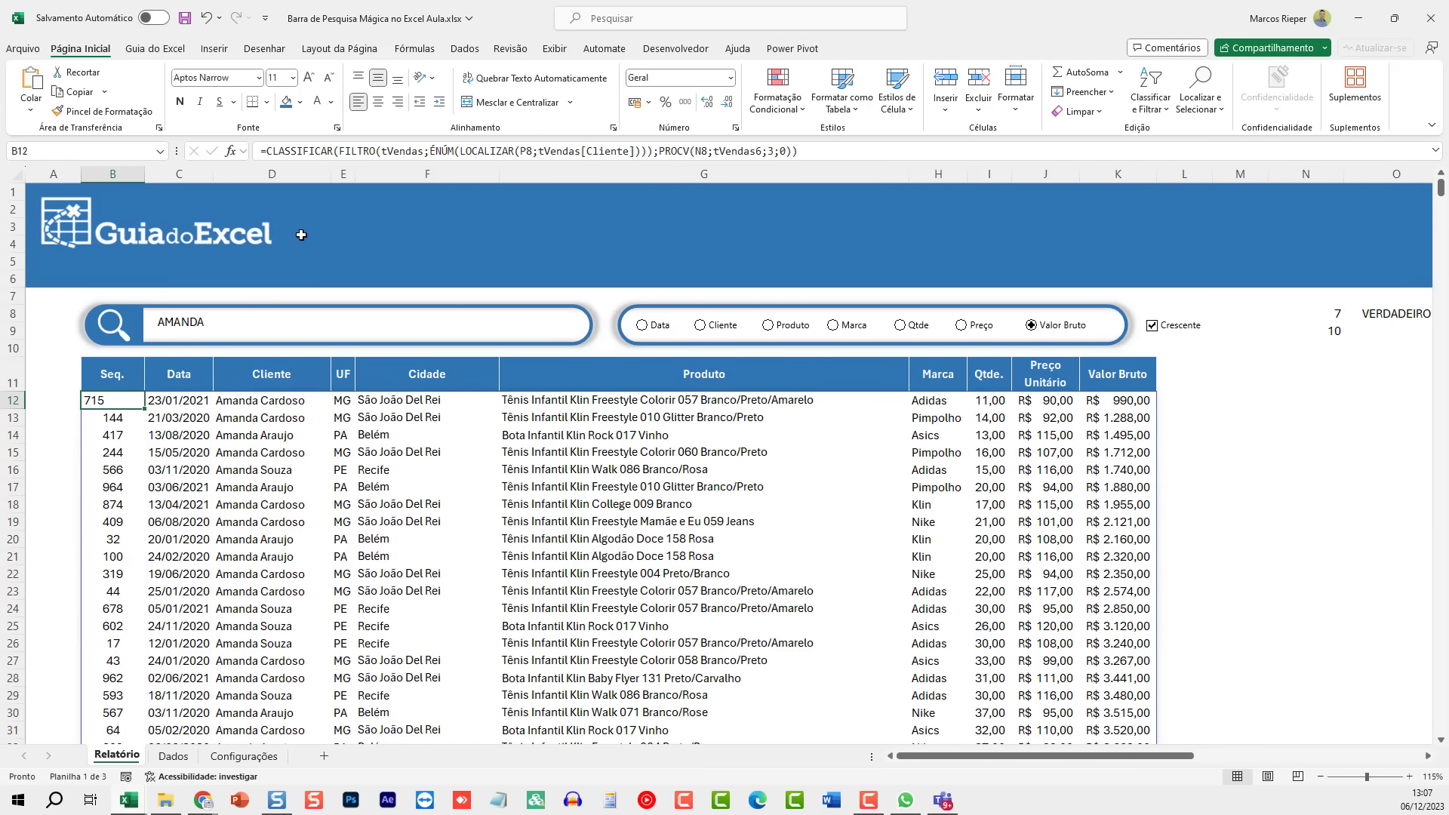
{"action": "left_click", "coordinate": [204, 436]}
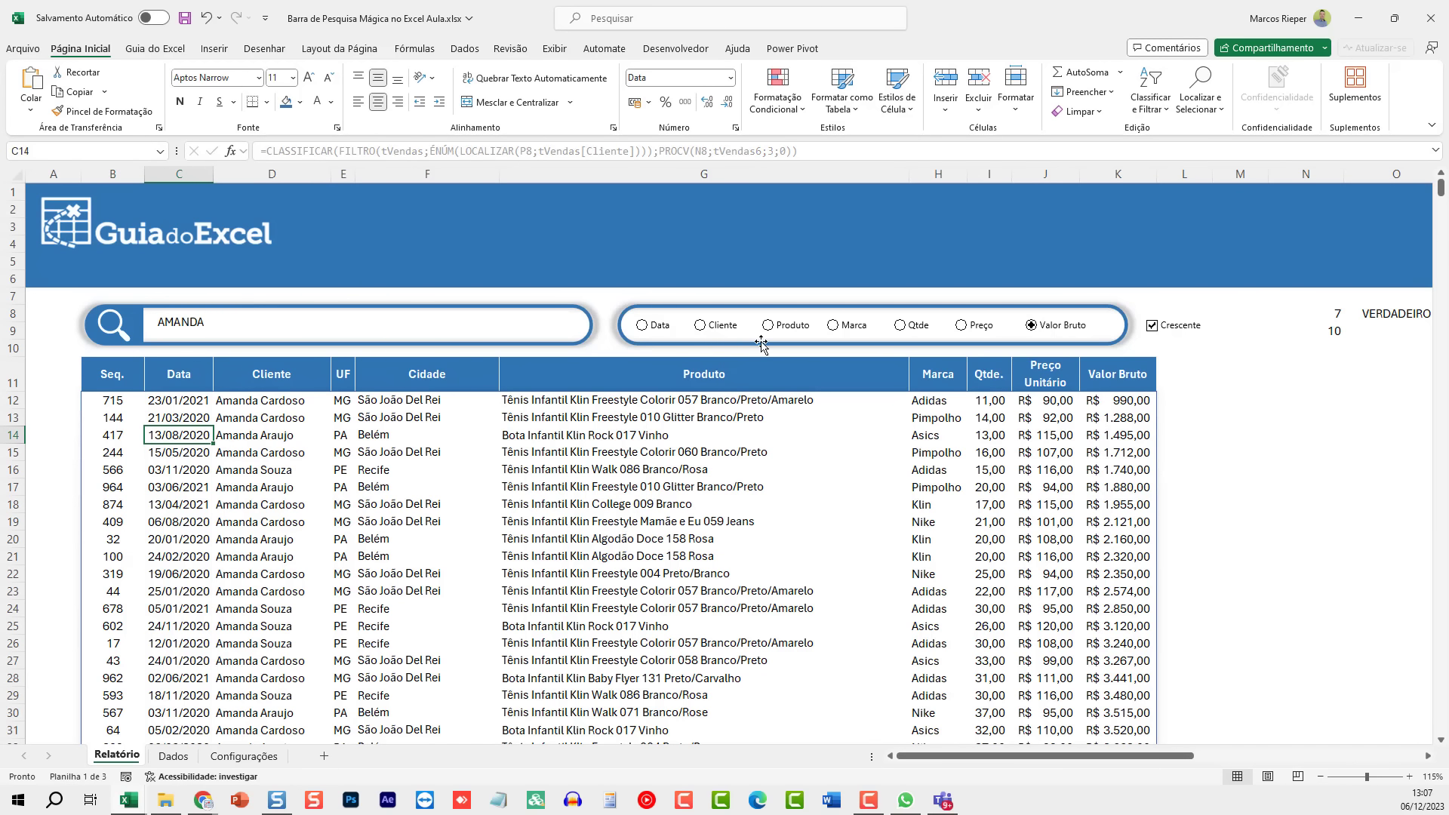
Step: Test the sort options by choosing Data, Cliente, Produto, Marca and Qtde in turn
{"action": "left_click", "coordinate": [658, 326]}
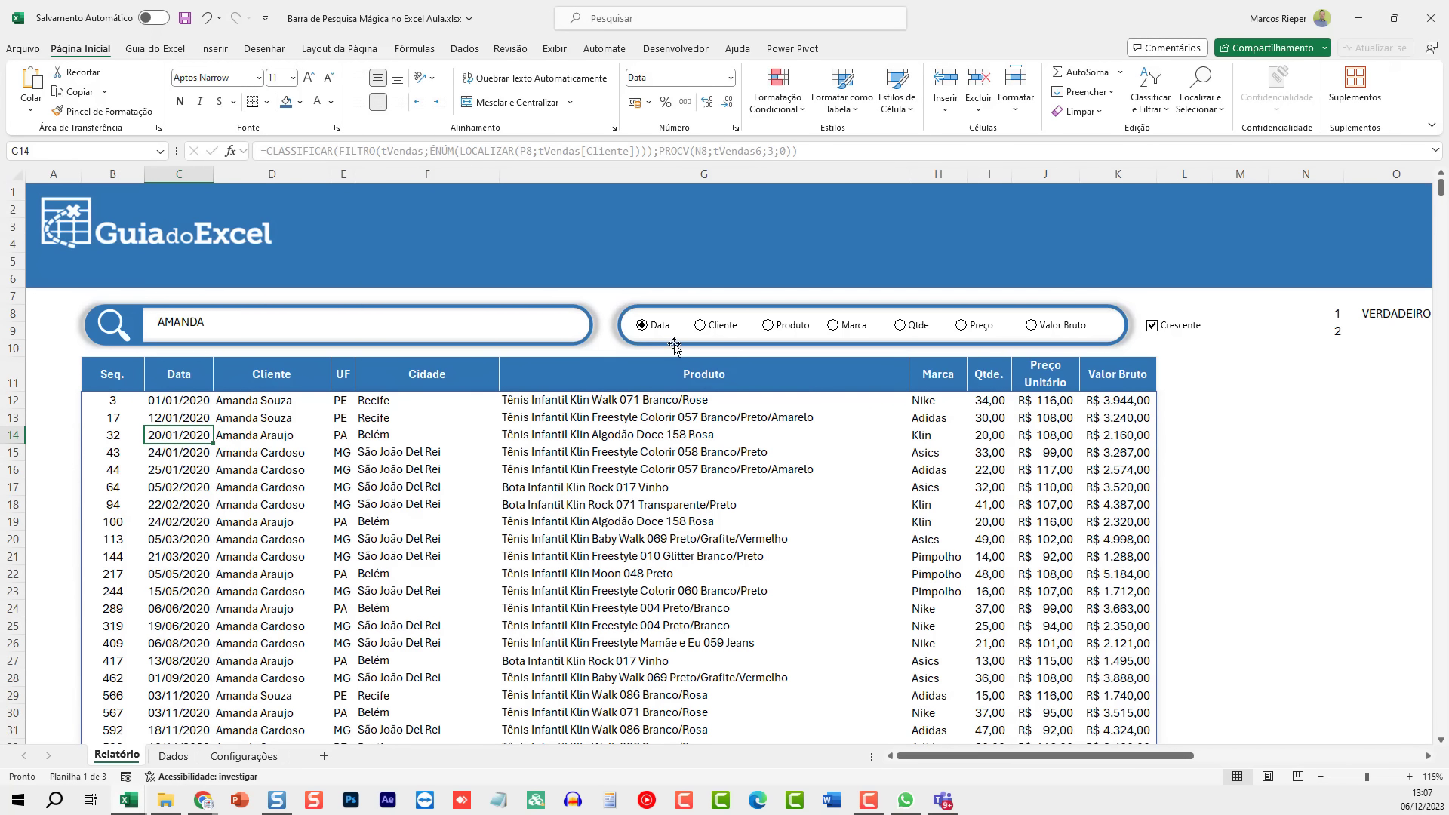
{"action": "left_click", "coordinate": [716, 326]}
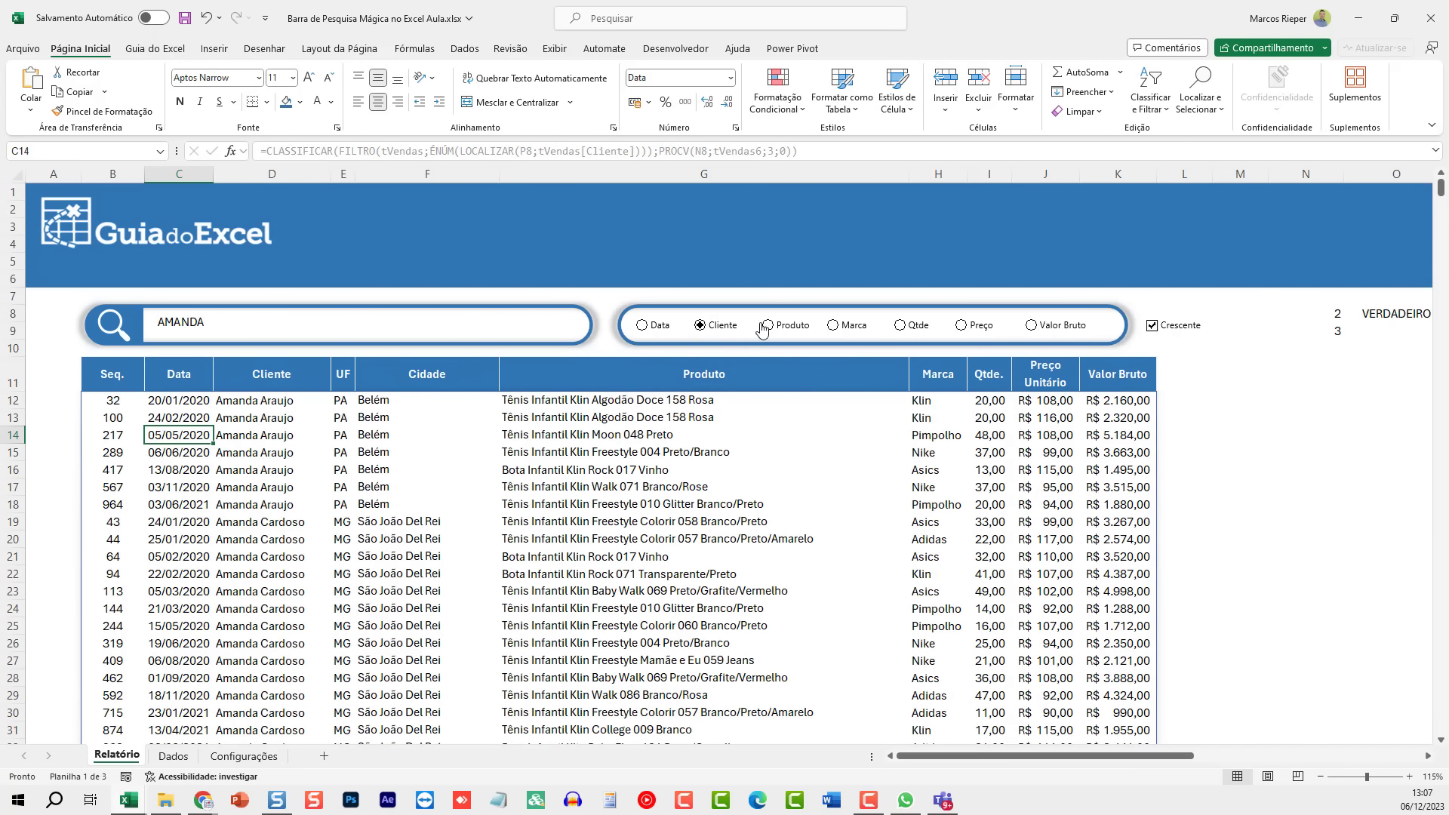
{"action": "left_click", "coordinate": [791, 325]}
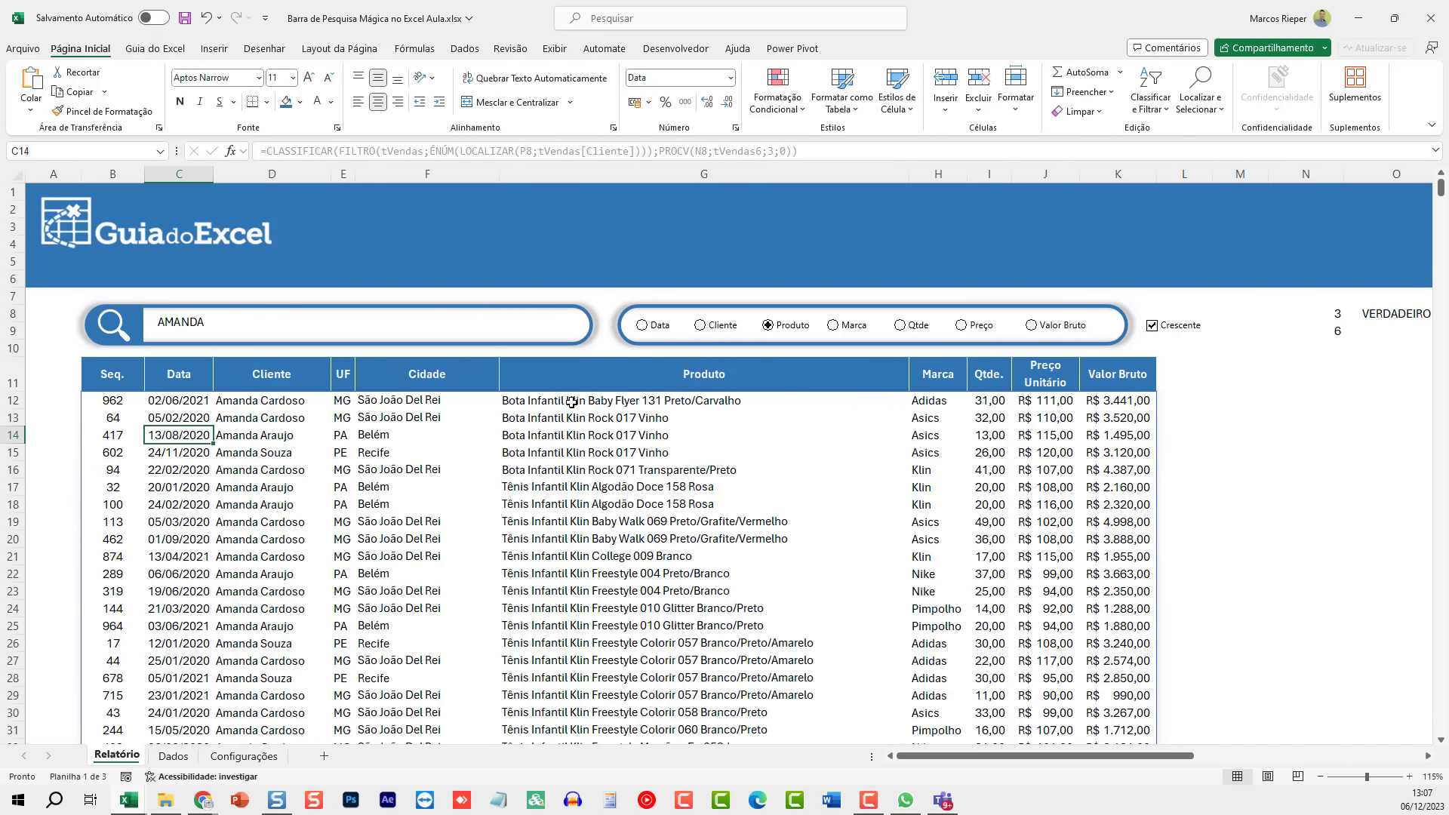
{"action": "left_click", "coordinate": [853, 325]}
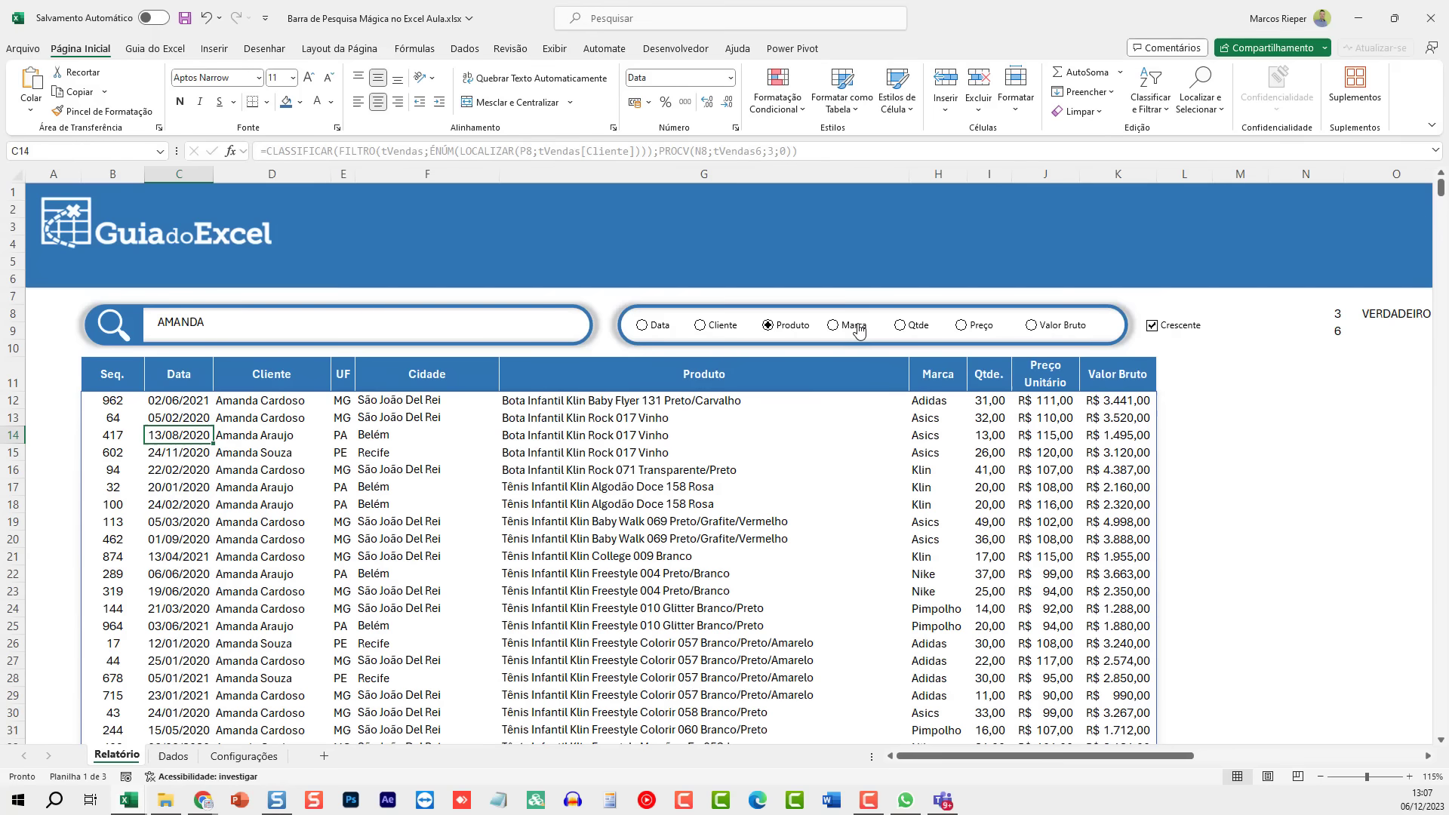
{"action": "left_click", "coordinate": [916, 325]}
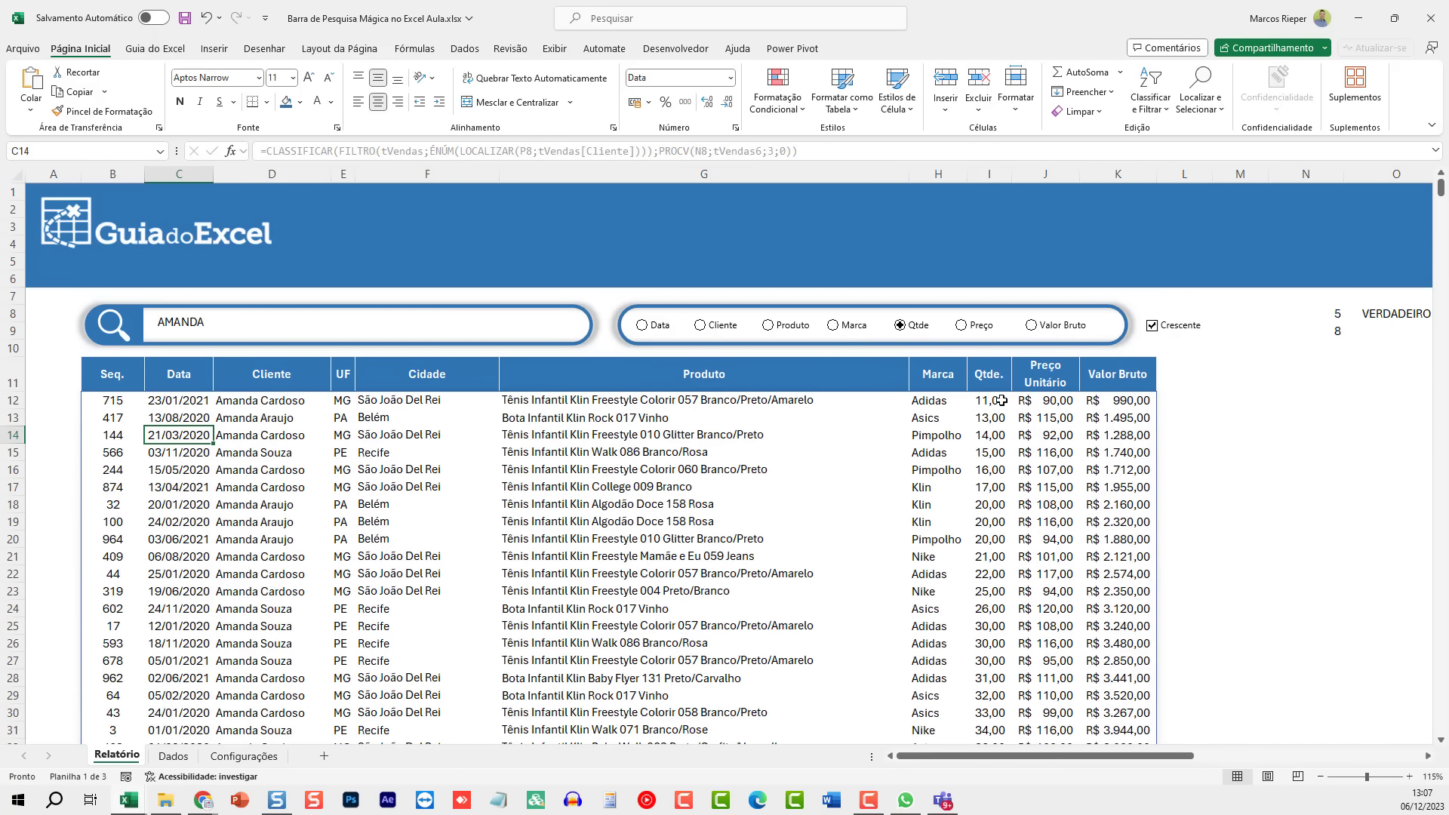
Step: Test the Preço and Valor Bruto sort options and toggle the Crescente checkbox off and on
{"action": "left_click", "coordinate": [961, 325]}
{"action": "left_click", "coordinate": [1064, 326]}
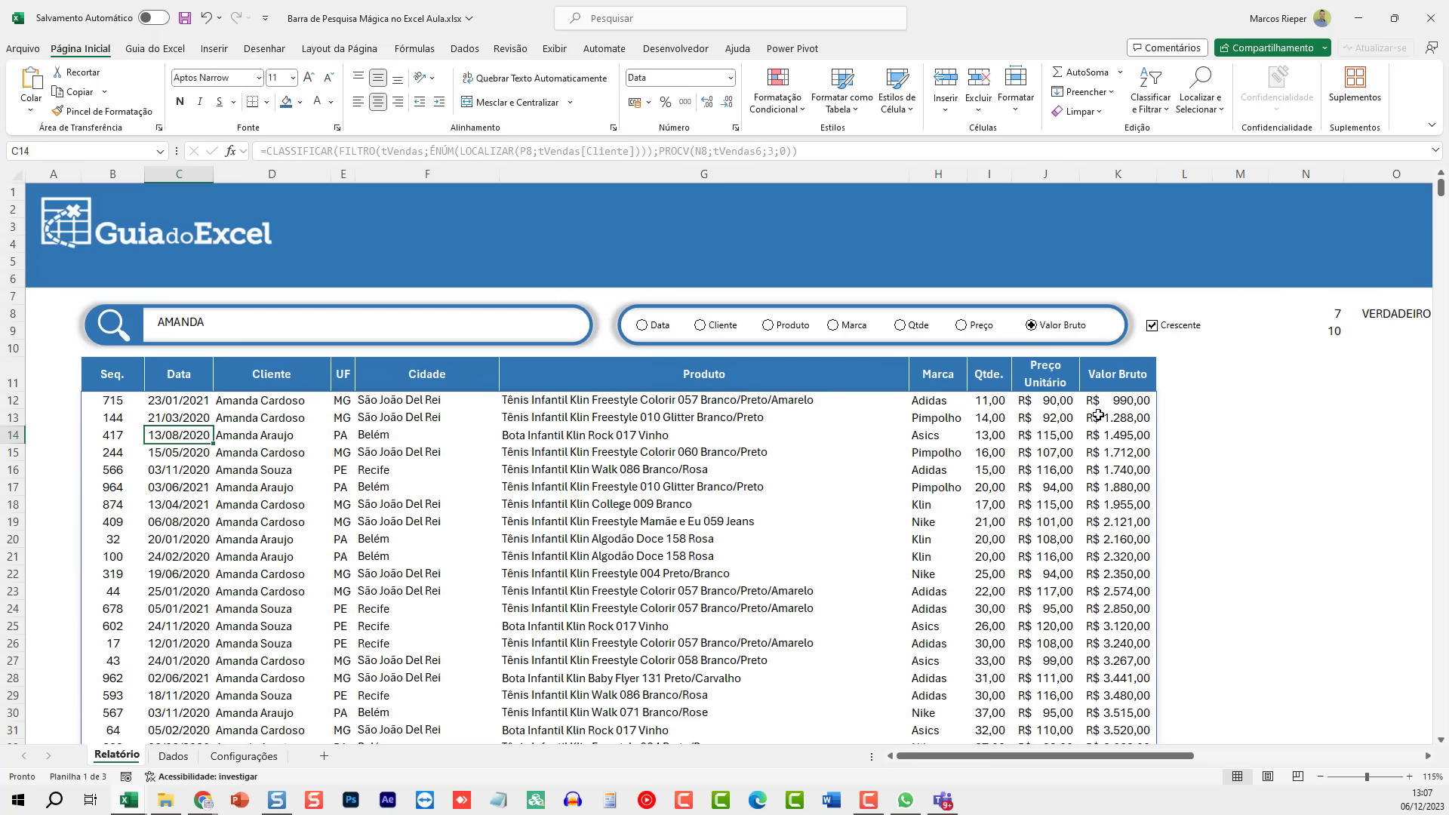
{"action": "left_click", "coordinate": [1174, 325]}
{"action": "left_click", "coordinate": [1174, 325]}
Step: Replace the search bar text with ZZ and left-align cell B12
{"action": "left_click", "coordinate": [111, 400]}
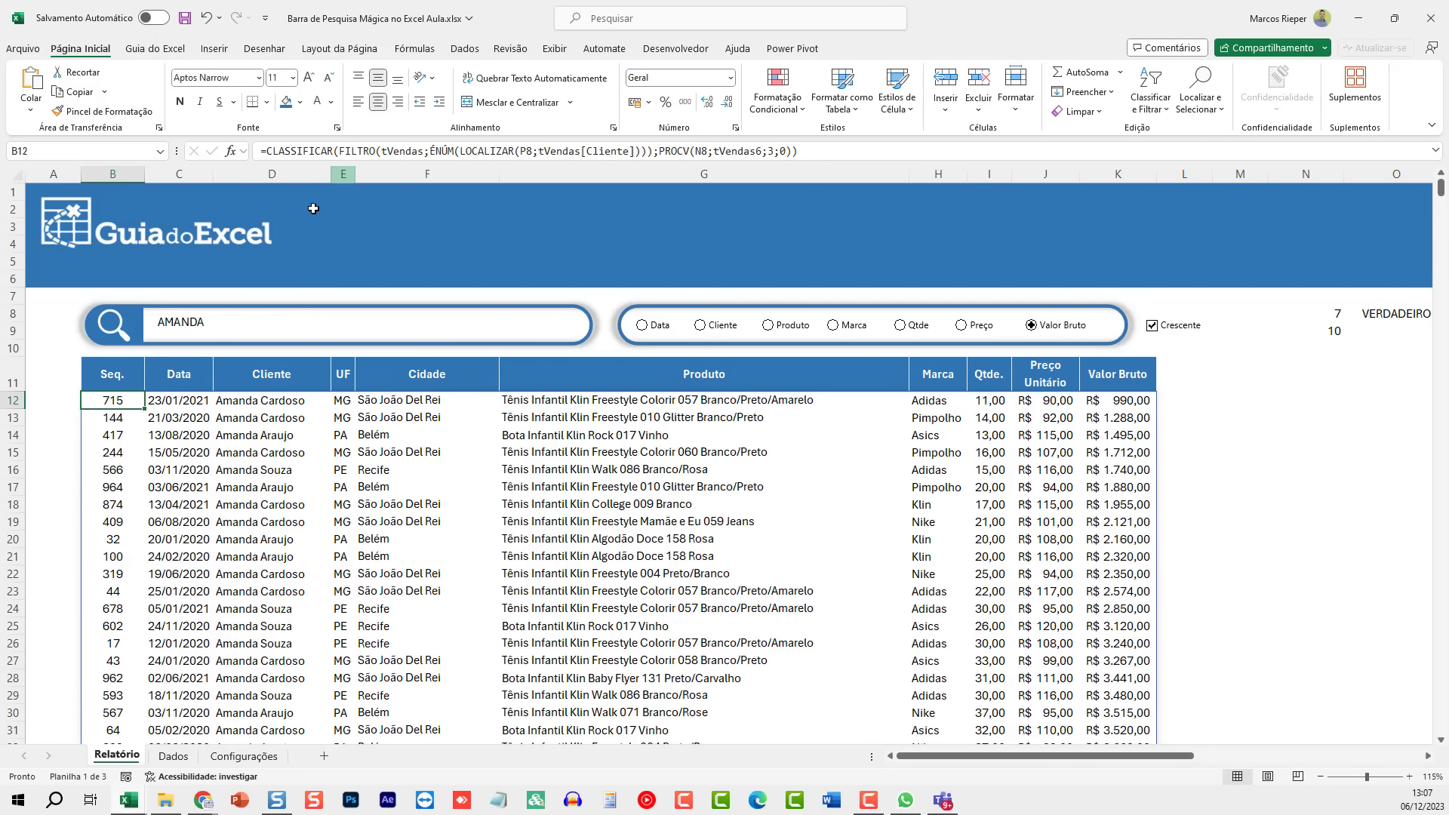
{"action": "double_click", "coordinate": [191, 325]}
{"action": "type", "text": "ZZ"}
{"action": "left_click", "coordinate": [236, 436]}
{"action": "left_click", "coordinate": [105, 399]}
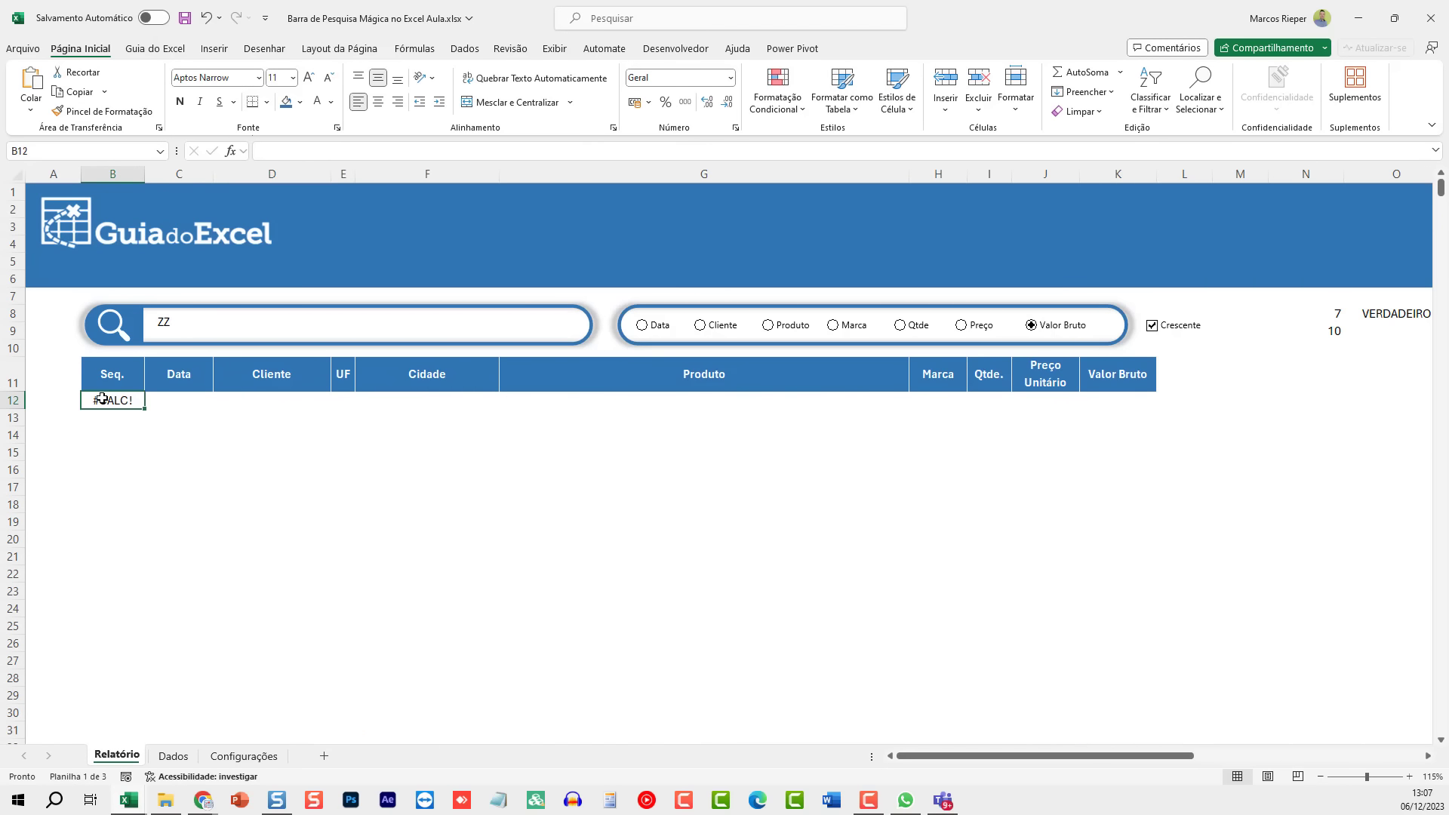
{"action": "key", "text": "F2"}
{"action": "key", "text": "Escape"}
{"action": "left_click", "coordinate": [358, 103]}
Step: Add SE(O8=VERDADEIRO;1;-1) as the sort-order argument of the CLASSIFICAR formula in B12
{"action": "key", "text": "F2"}
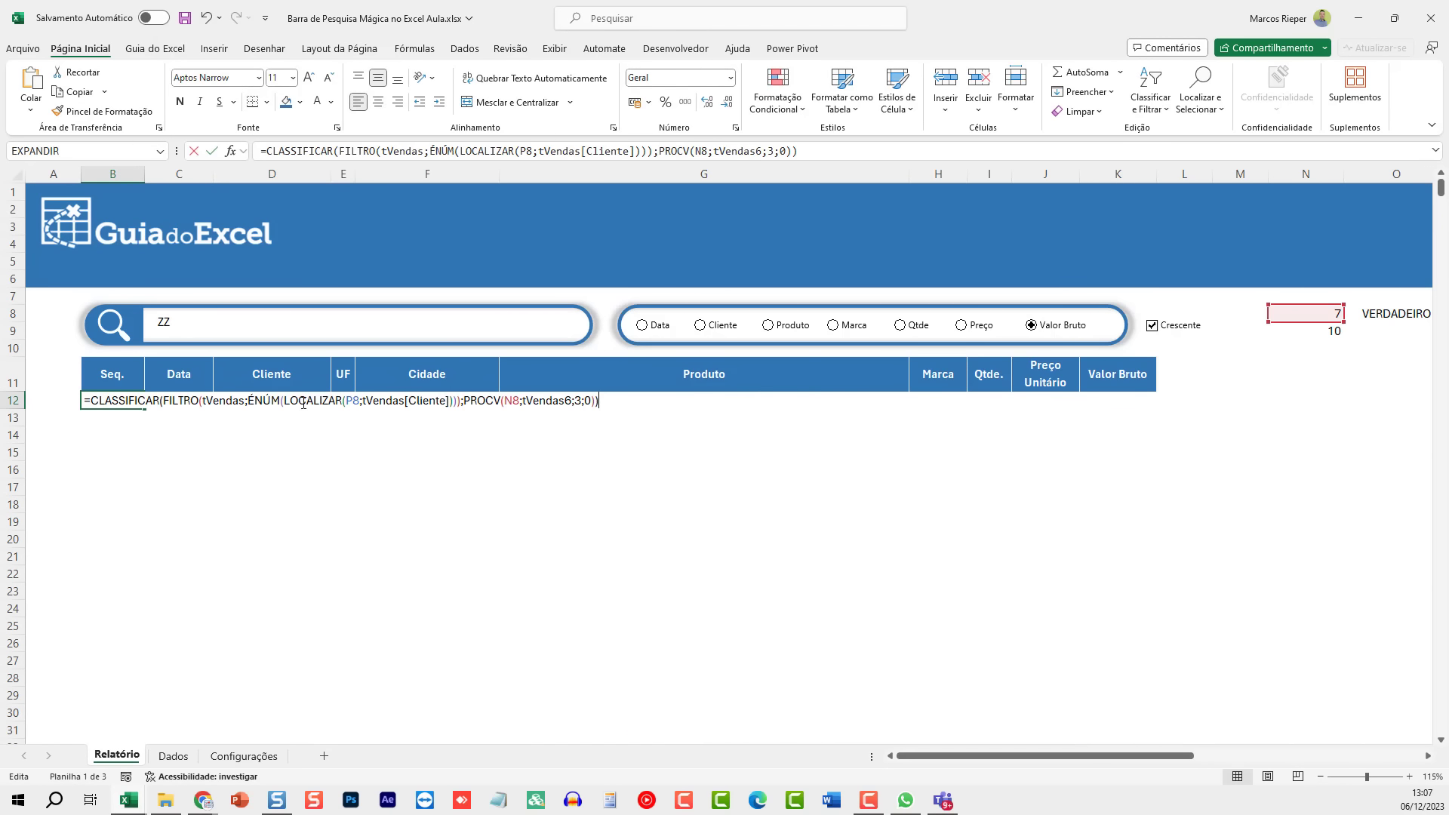
{"action": "left_click", "coordinate": [592, 400]}
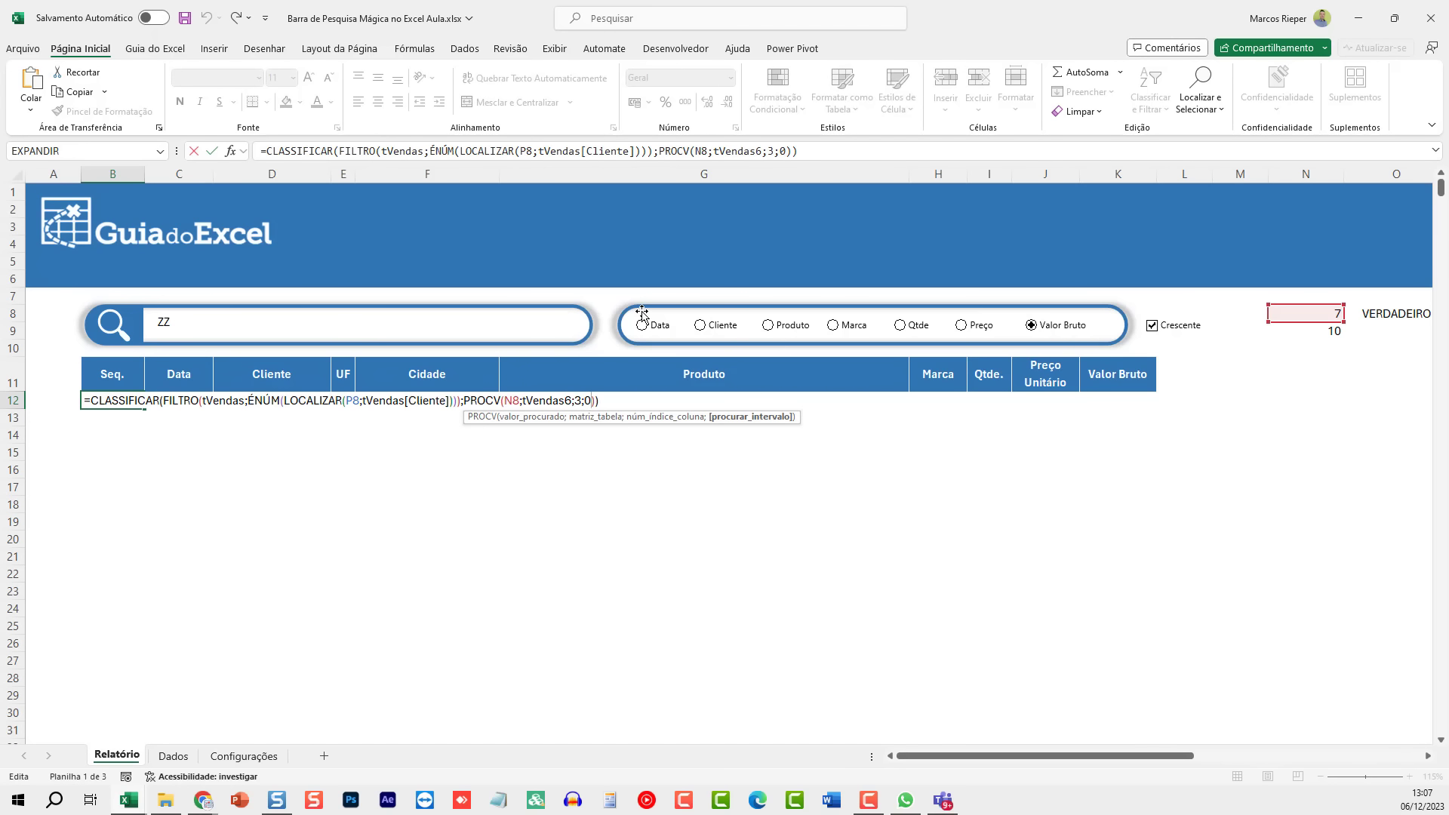
{"action": "key", "text": "Right"}
{"action": "type", "text": ";"}
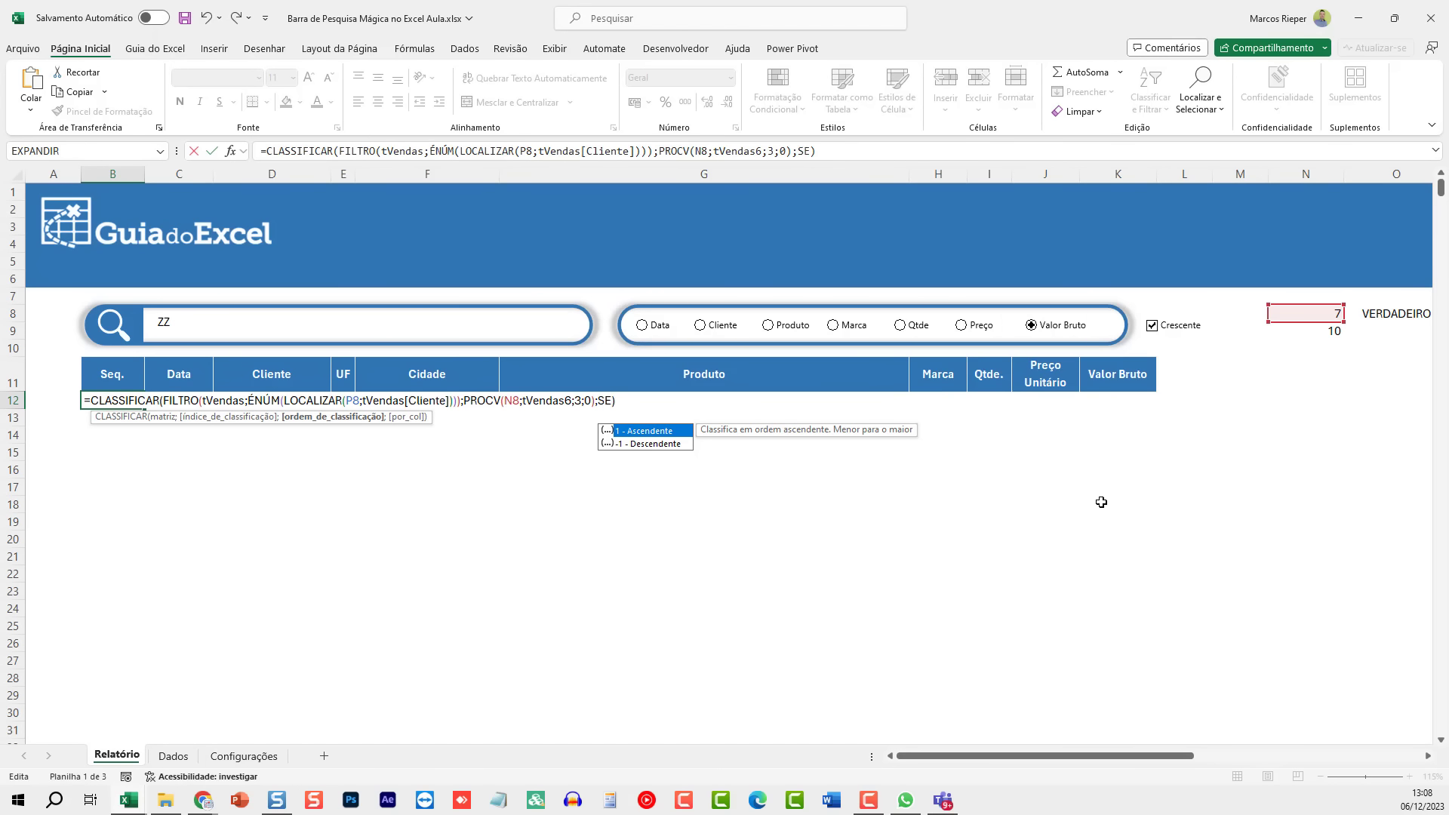
{"action": "type", "text": "("}
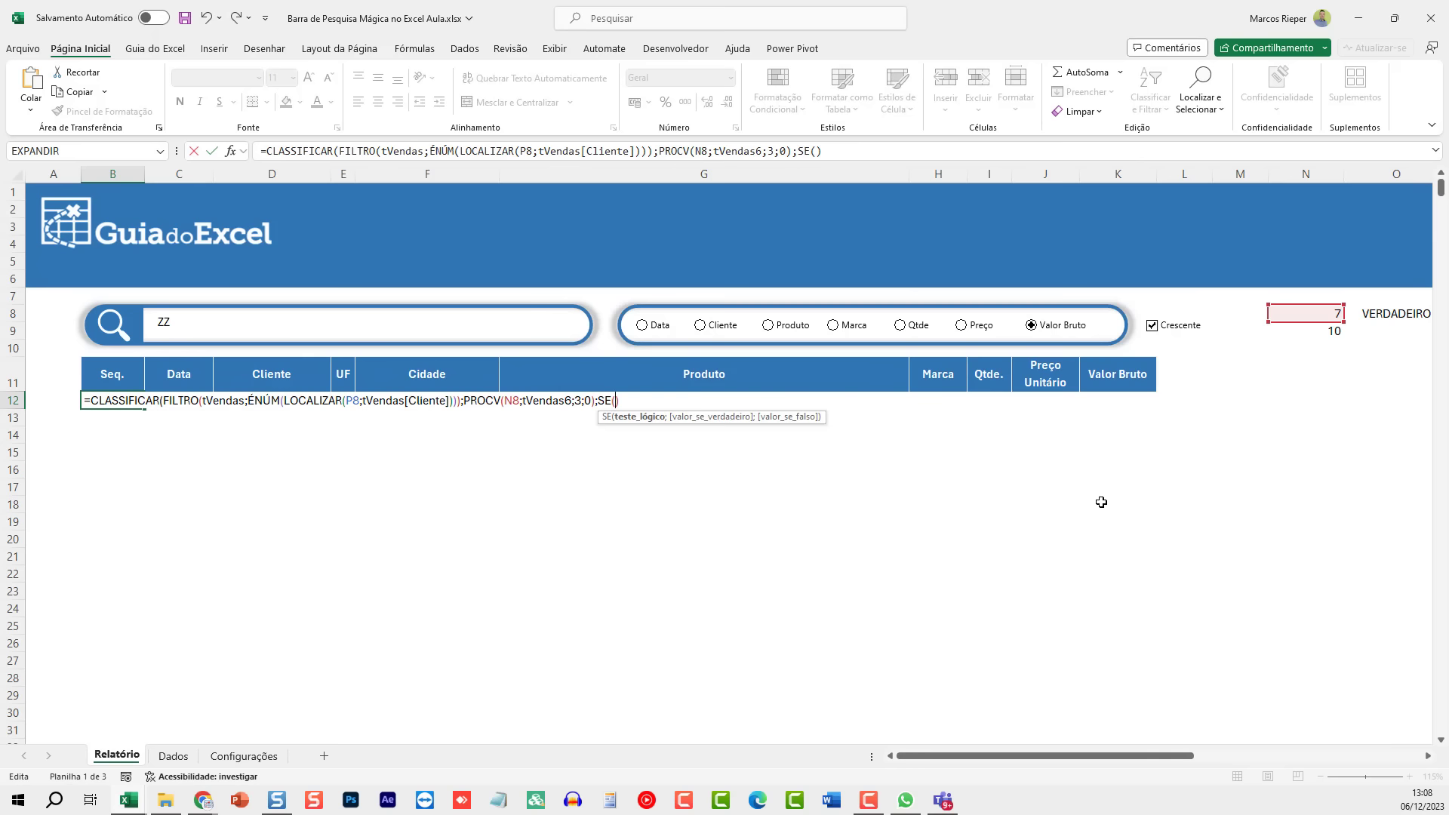
{"action": "left_click", "coordinate": [1382, 313]}
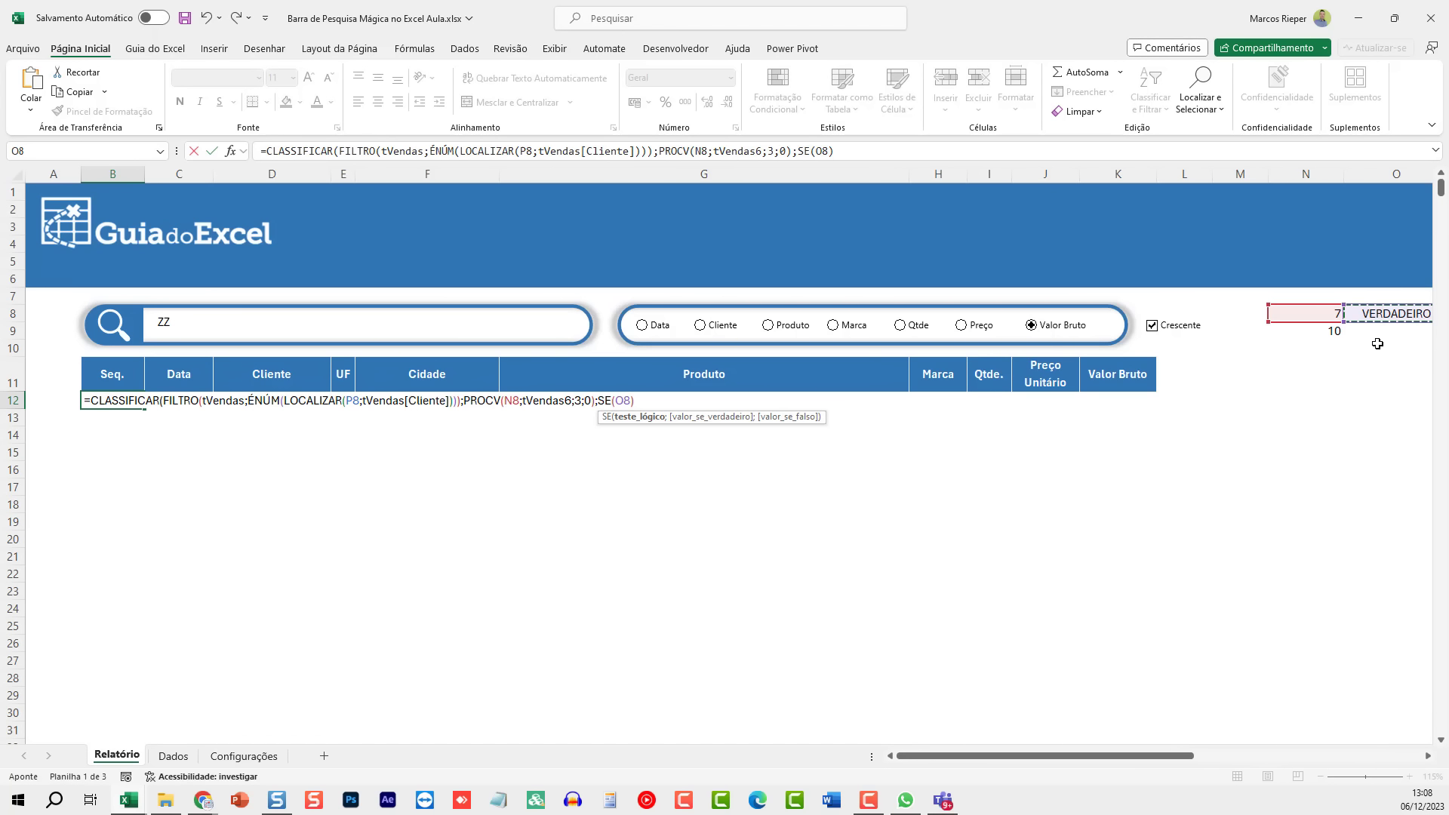
{"action": "type", "text": "="}
{"action": "type", "text": "VERDADEIRO"}
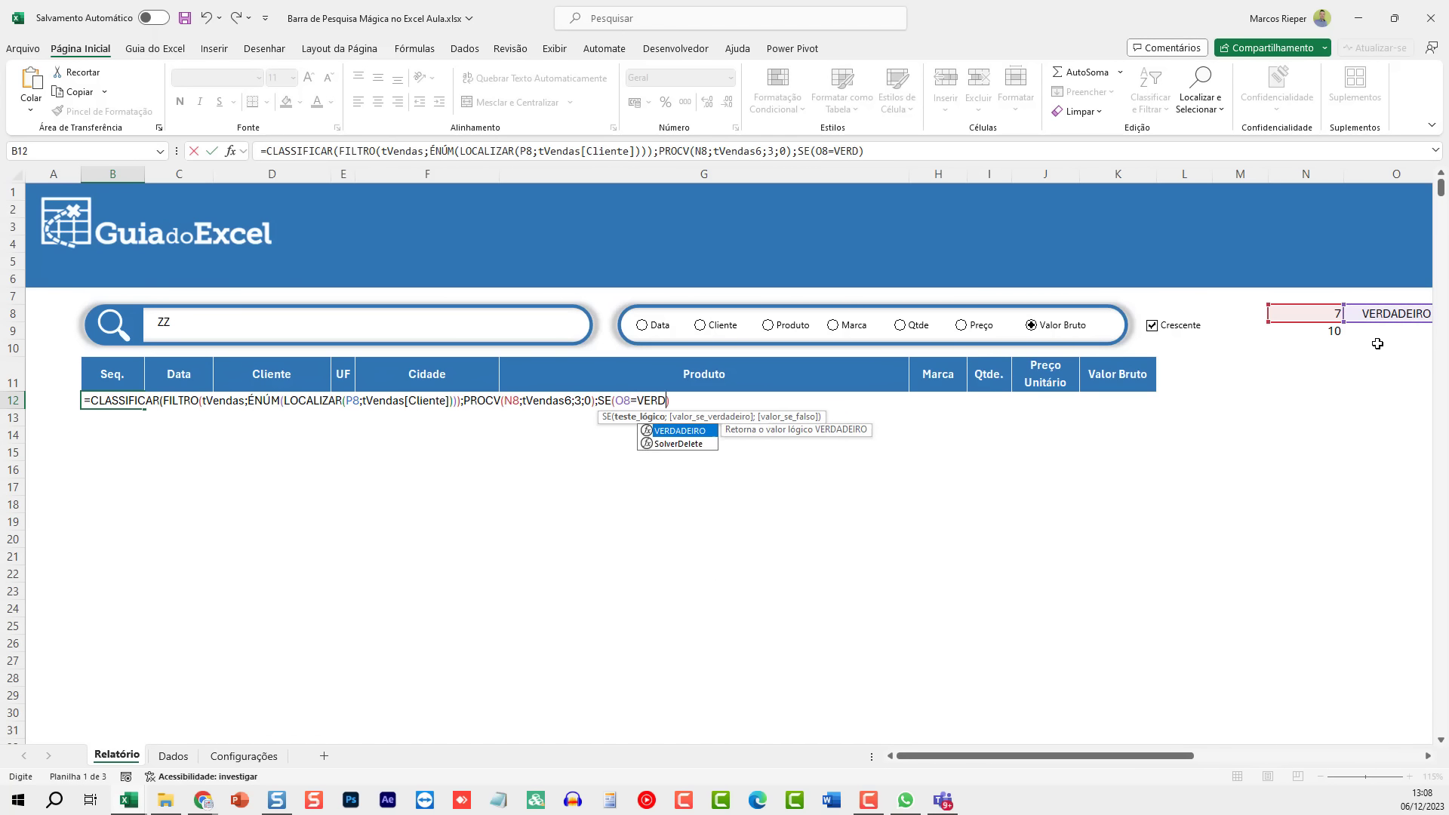
{"action": "type", "text": ";1"}
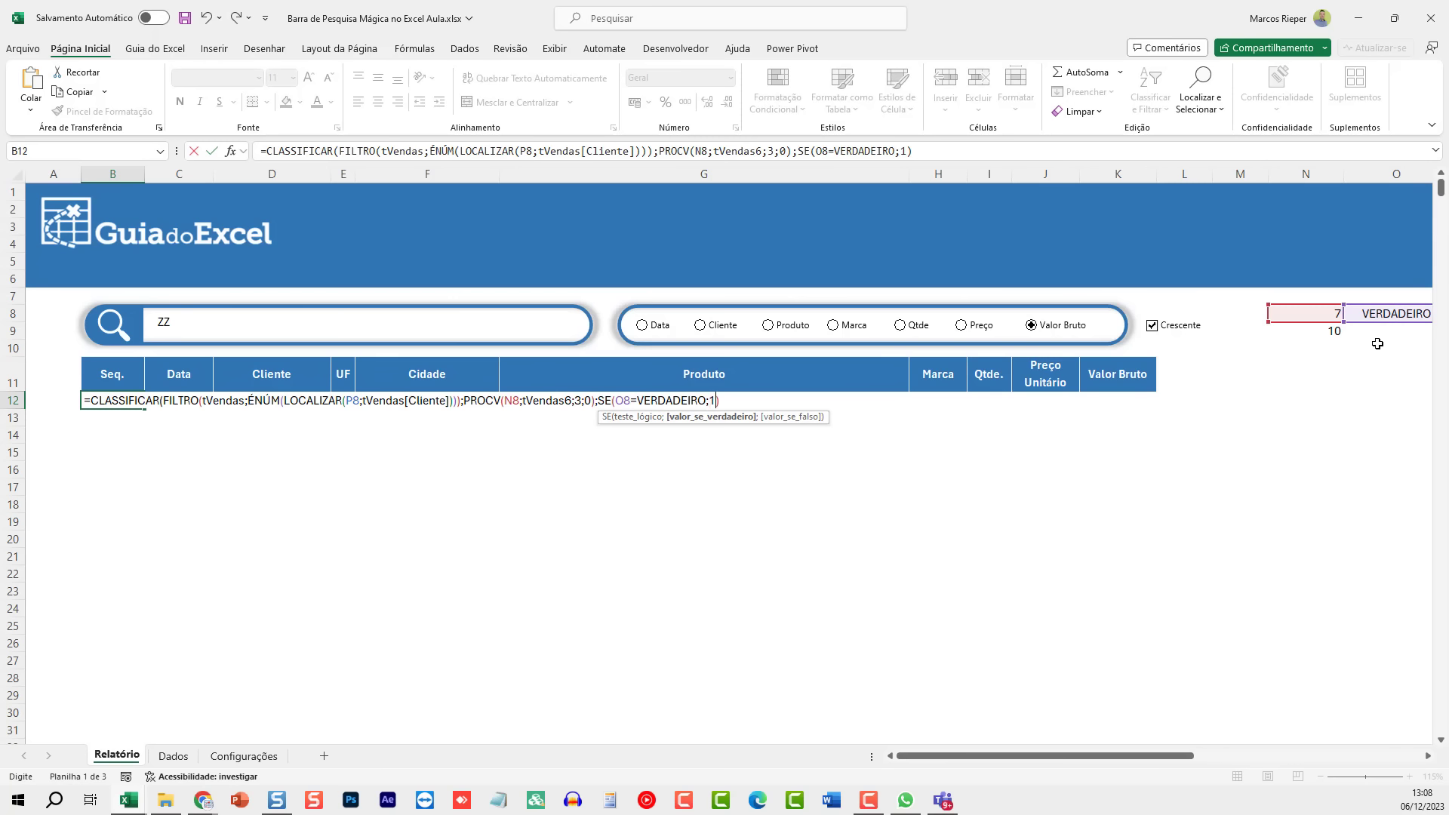
{"action": "type", "text": ";-1)"}
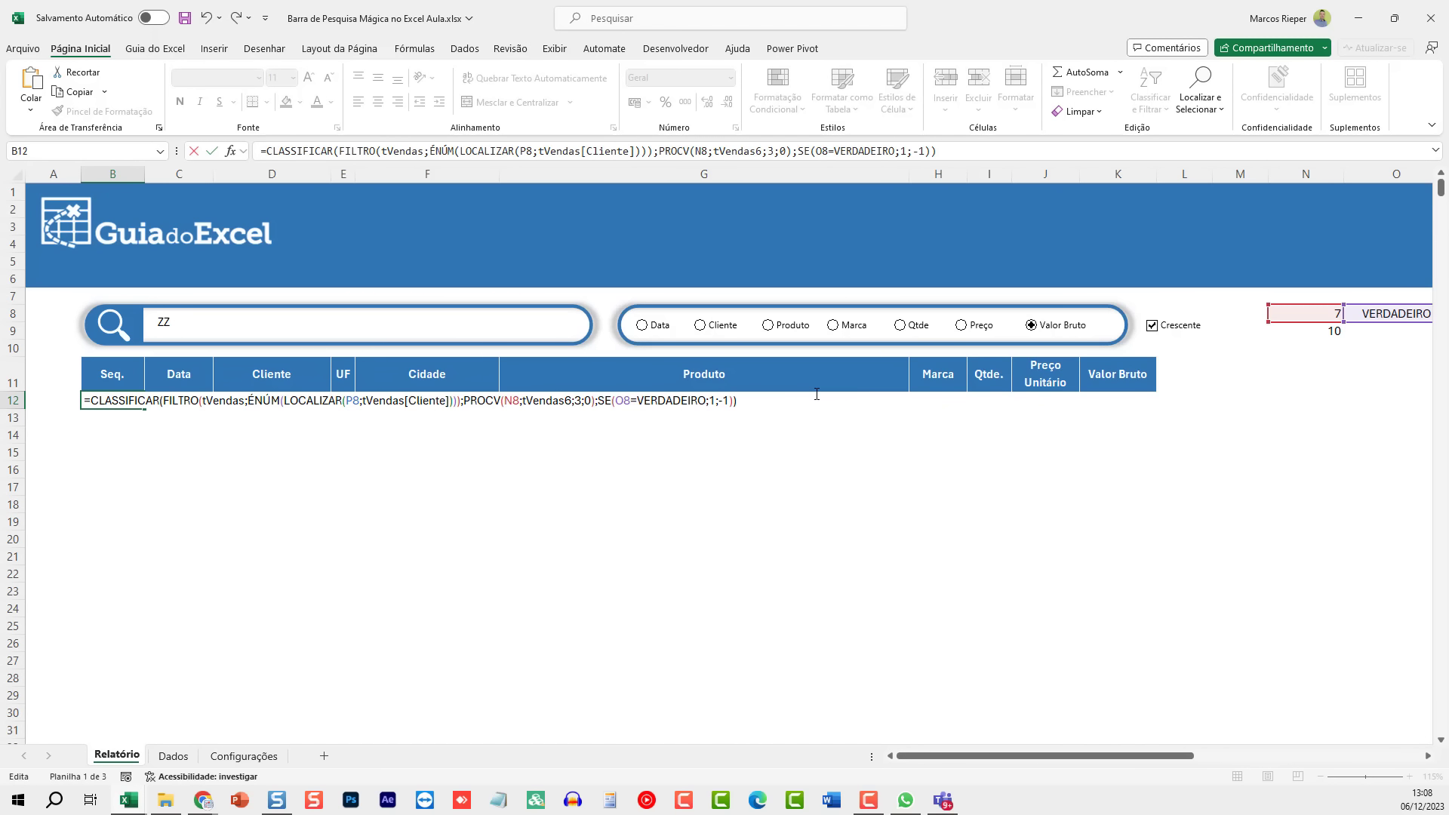
{"action": "key", "text": "ctrl+Return"}
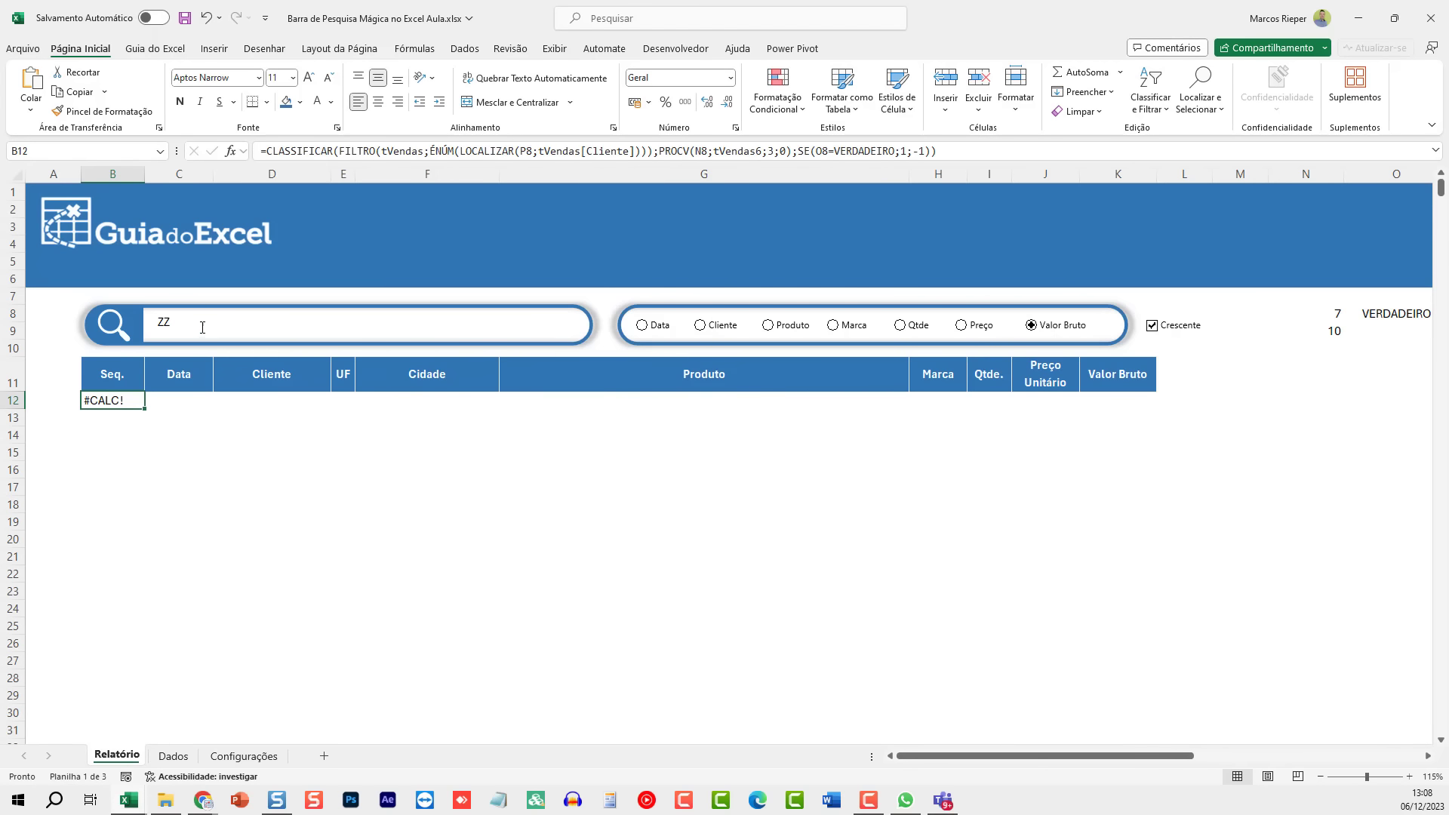
Step: Clear the search bar and search for a customer's first name in capital letters
{"action": "left_click", "coordinate": [202, 326]}
{"action": "key", "text": "BackSpace"}
{"action": "key", "text": "BackSpace"}
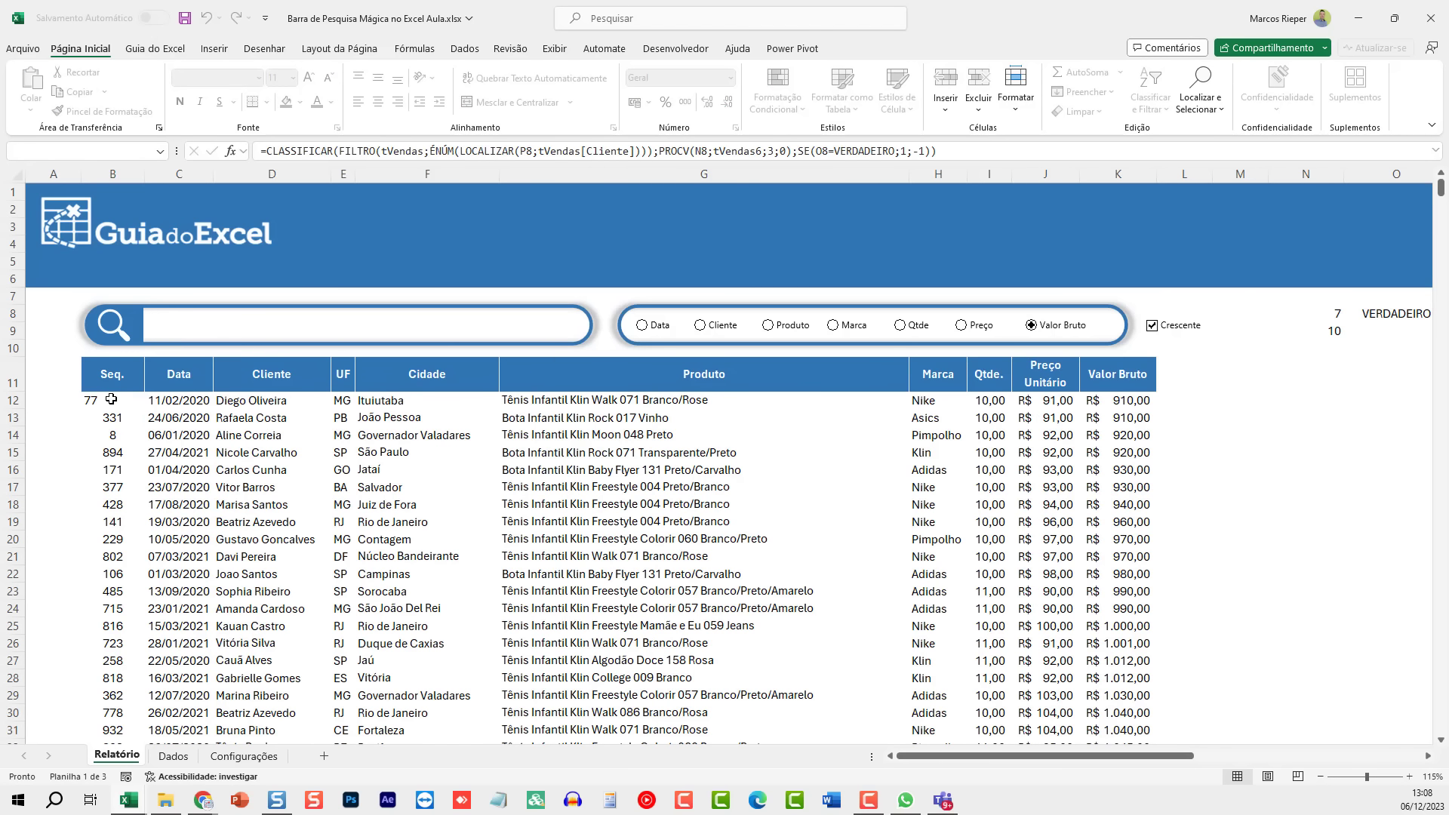
{"action": "left_click", "coordinate": [213, 319]}
{"action": "type", "text": "AMANDA"}
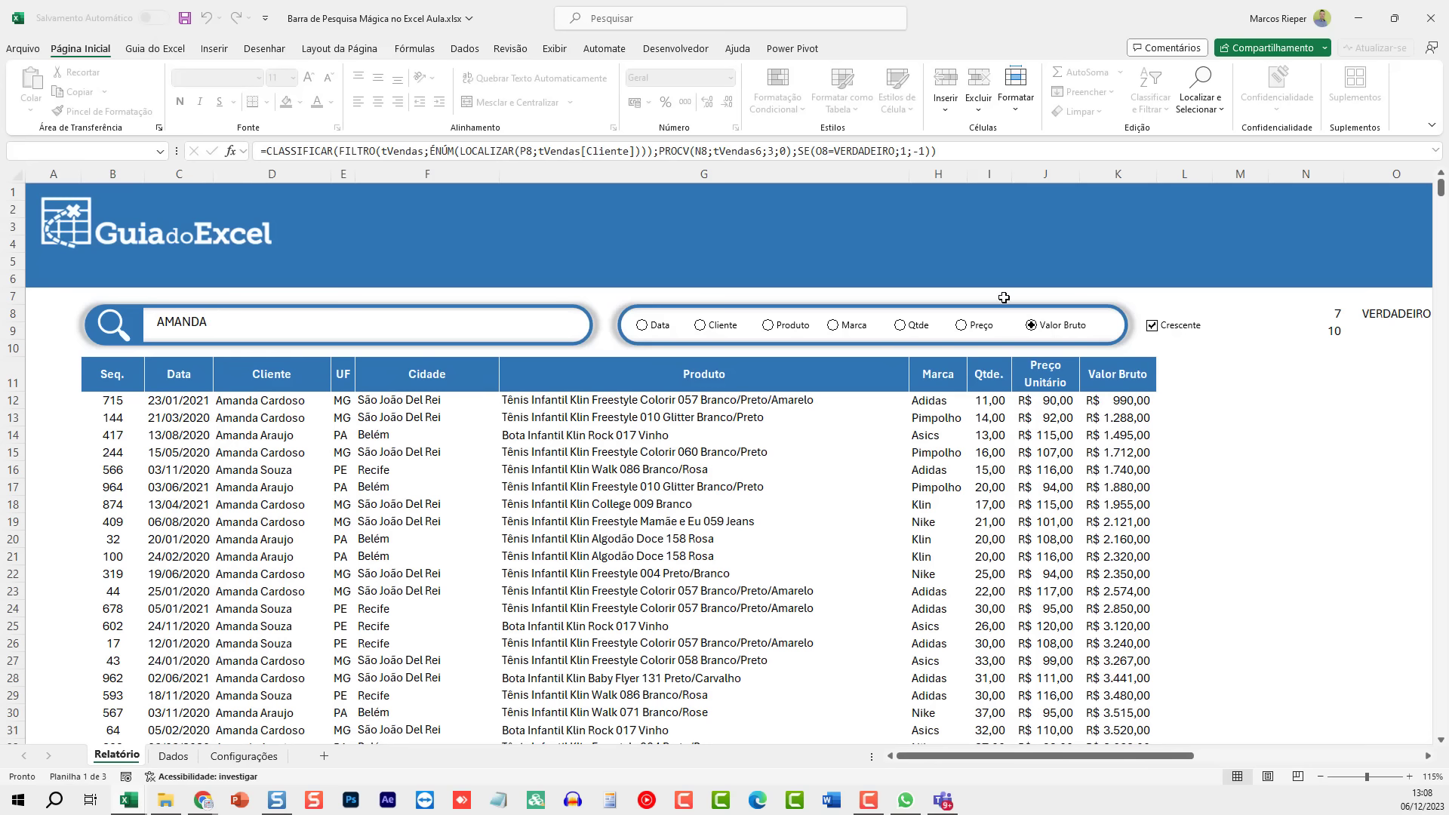
Step: Toggle the Crescente checkbox repeatedly to test ascending and descending order by Valor Bruto
{"action": "left_click", "coordinate": [1175, 330]}
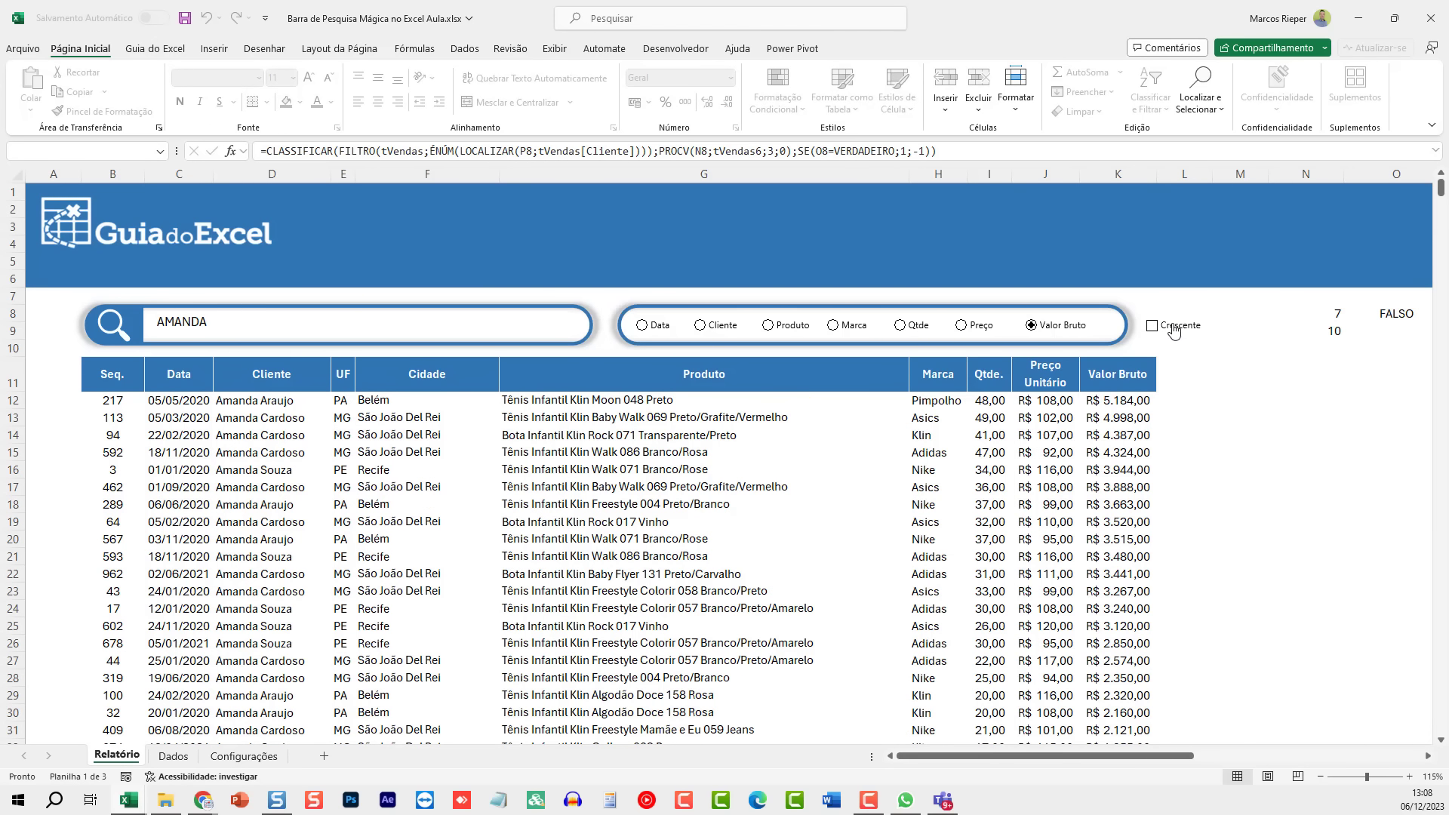
{"action": "left_click", "coordinate": [1173, 331]}
{"action": "left_click", "coordinate": [1174, 330]}
{"action": "left_click", "coordinate": [1175, 330]}
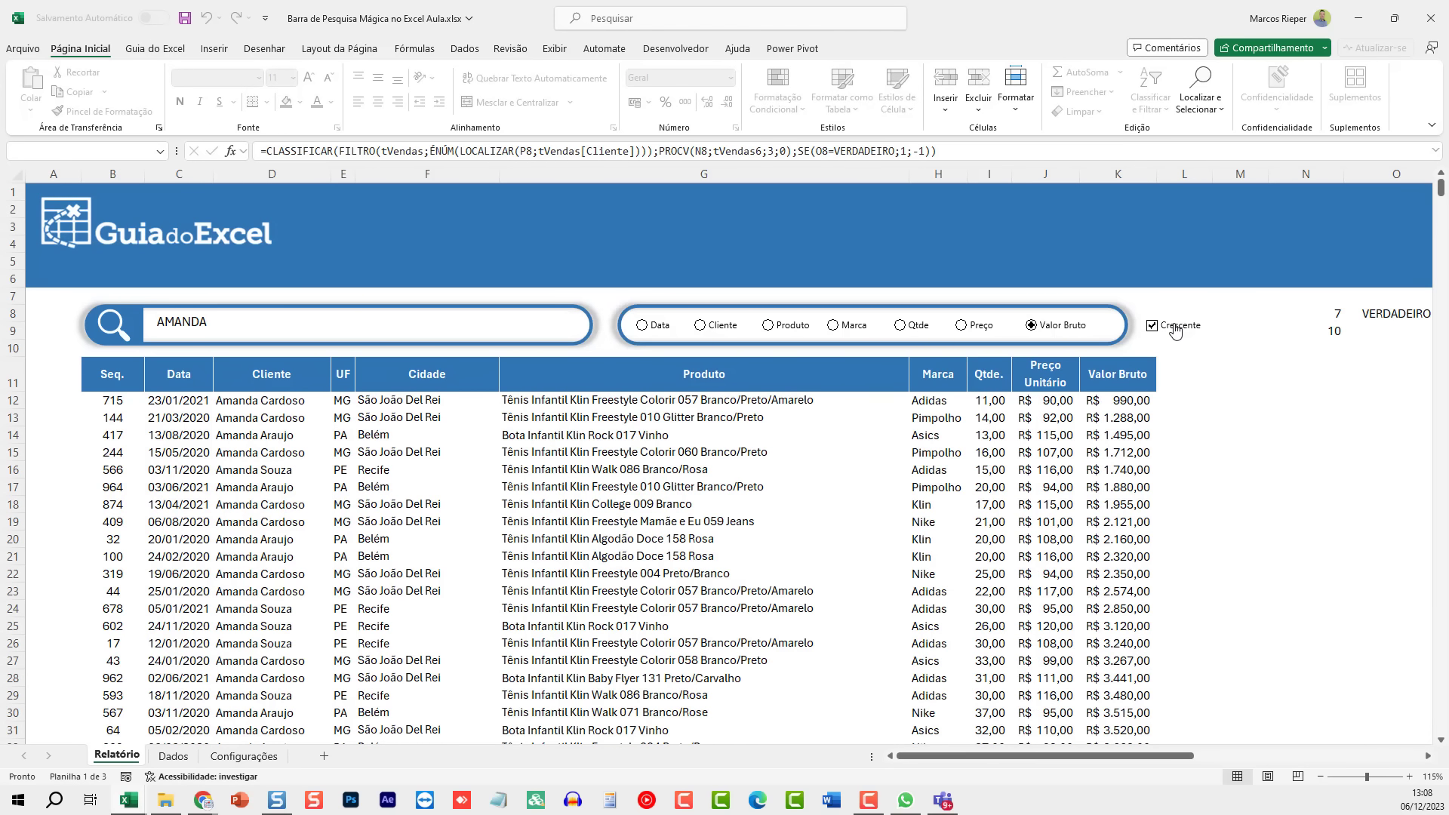
{"action": "left_click", "coordinate": [1175, 330]}
{"action": "left_click", "coordinate": [1175, 330]}
Step: Sort the results by Data, Cliente and Produto, toggling Crescente to check both sort directions
{"action": "left_click", "coordinate": [680, 323]}
{"action": "left_click", "coordinate": [1182, 332]}
{"action": "left_click", "coordinate": [1183, 333]}
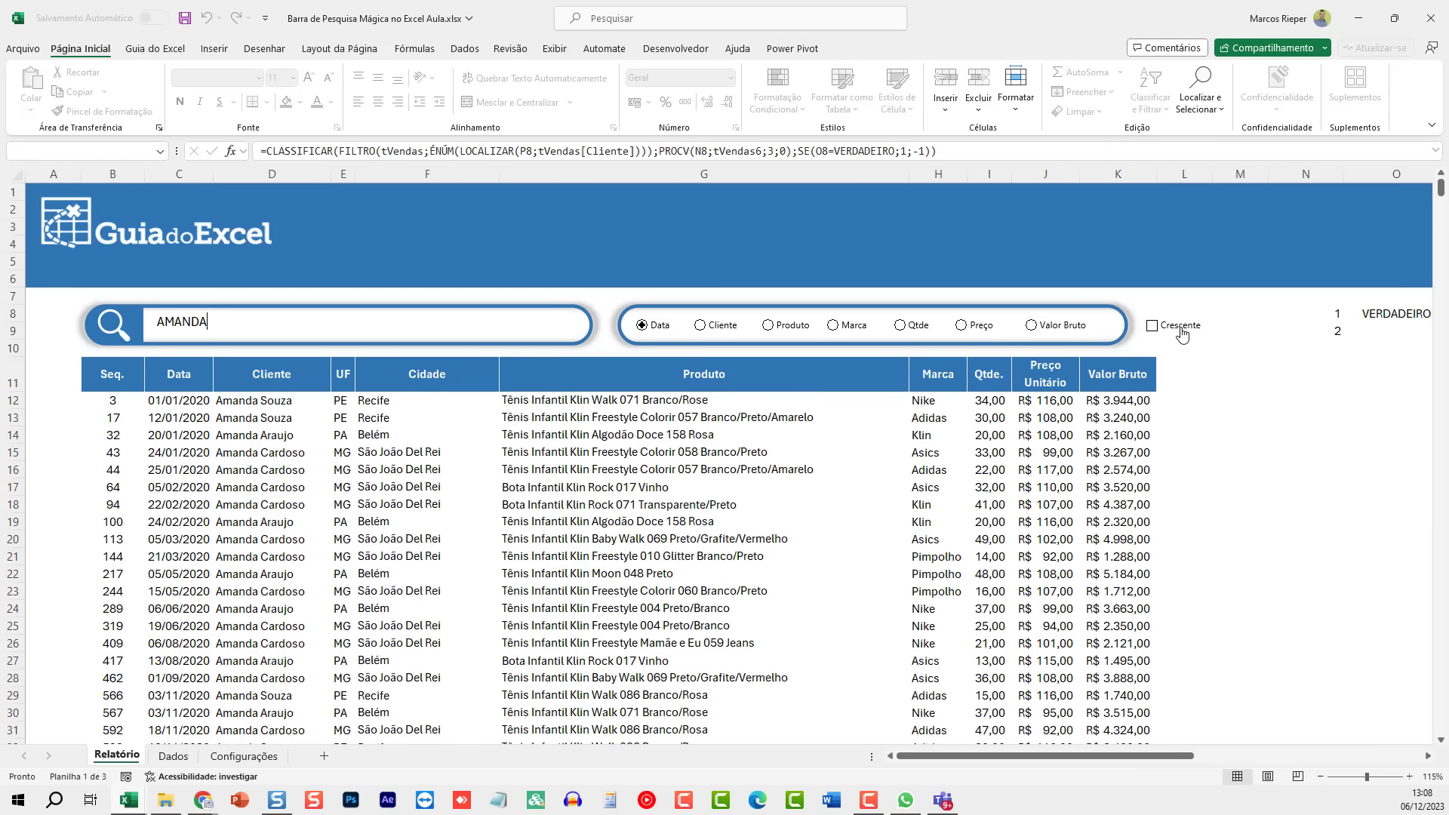
{"action": "left_click", "coordinate": [1184, 333]}
{"action": "left_click", "coordinate": [723, 329]}
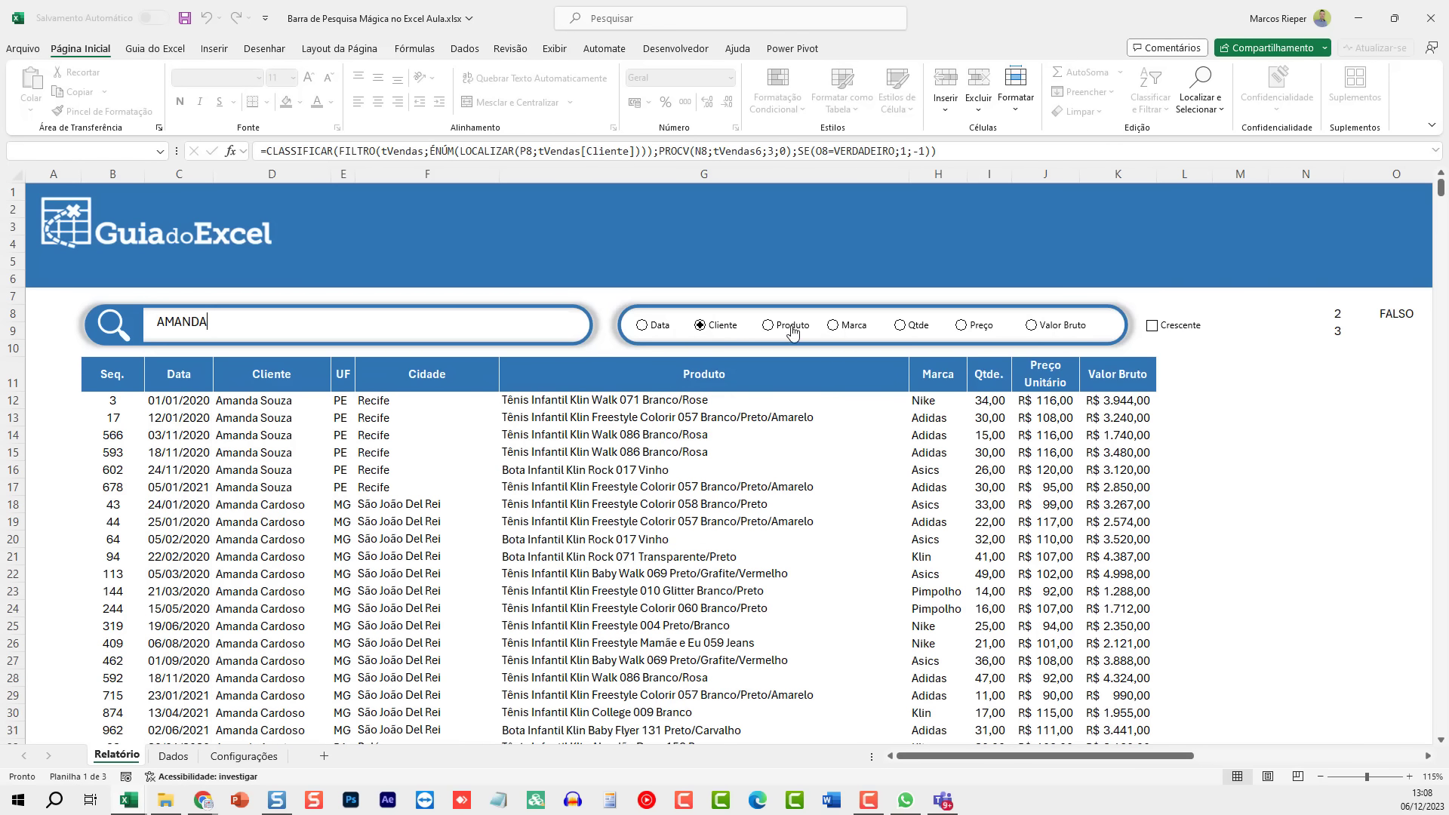
{"action": "left_click", "coordinate": [1175, 332]}
{"action": "left_click", "coordinate": [1175, 331]}
{"action": "left_click", "coordinate": [790, 329]}
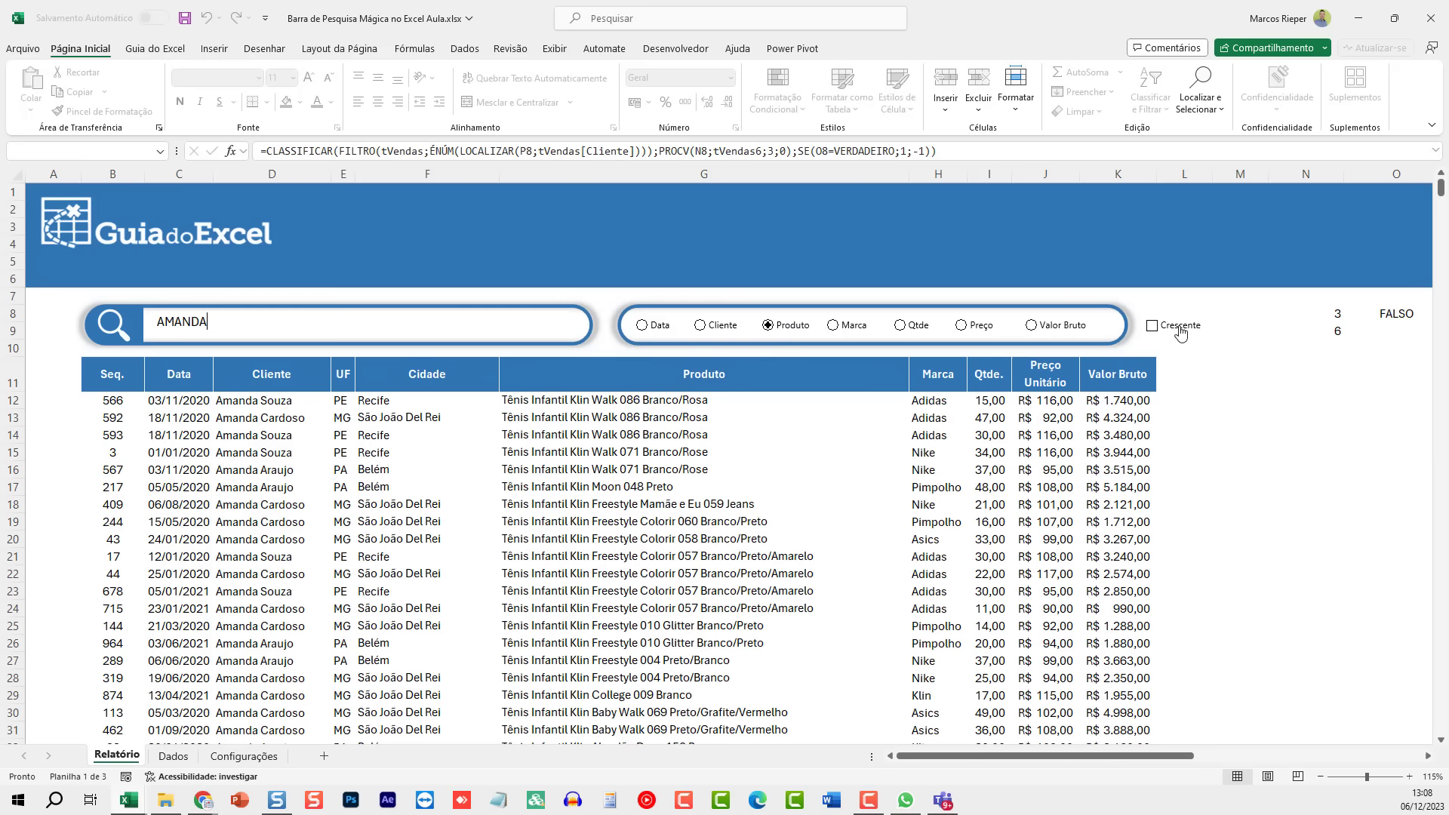
Step: Test descending order by Marca, Qtde, Preço and Valor Bruto, toggling Crescente on the last one
{"action": "left_click", "coordinate": [854, 326]}
{"action": "left_click", "coordinate": [920, 329]}
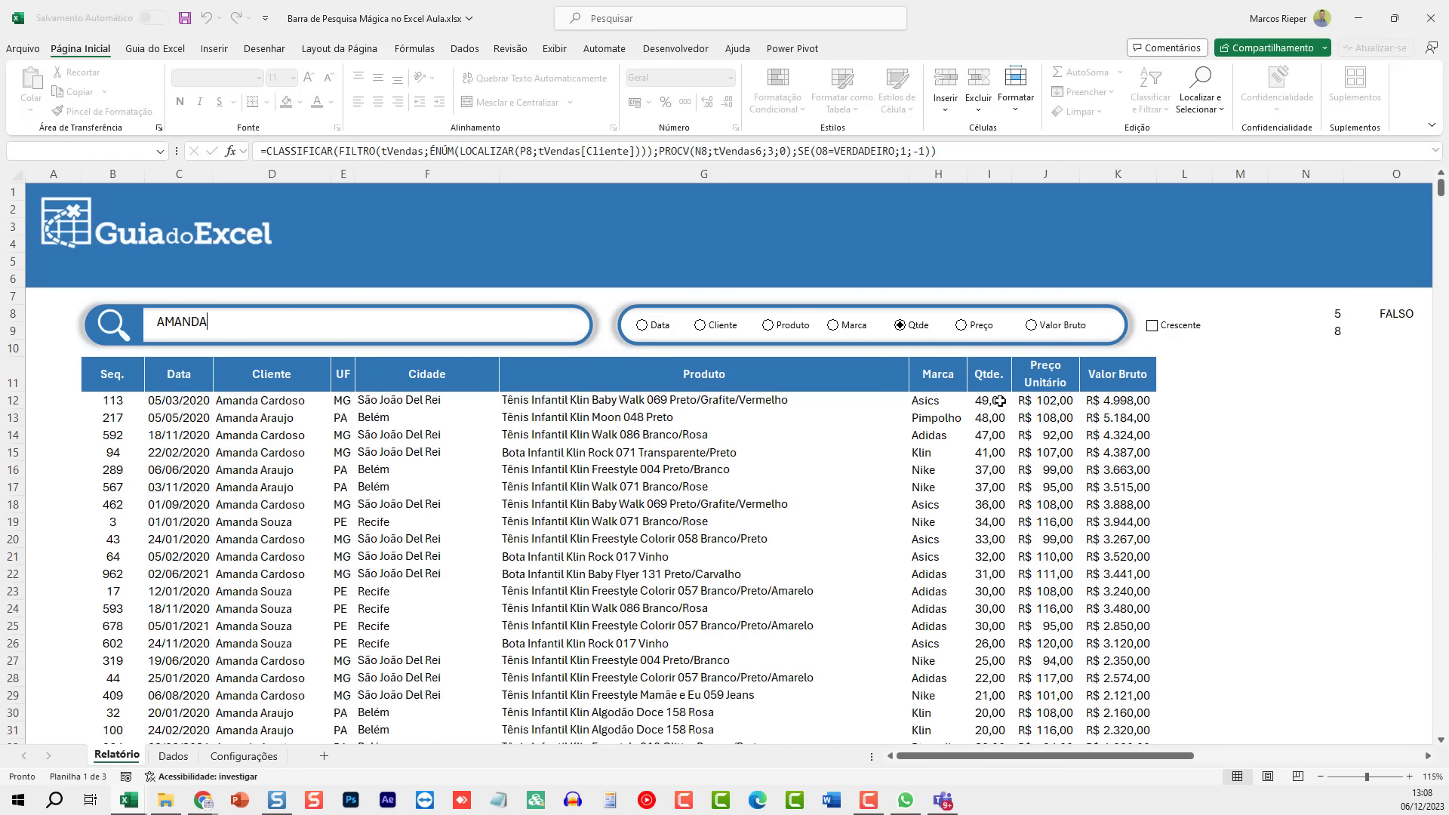
{"action": "left_click", "coordinate": [979, 327]}
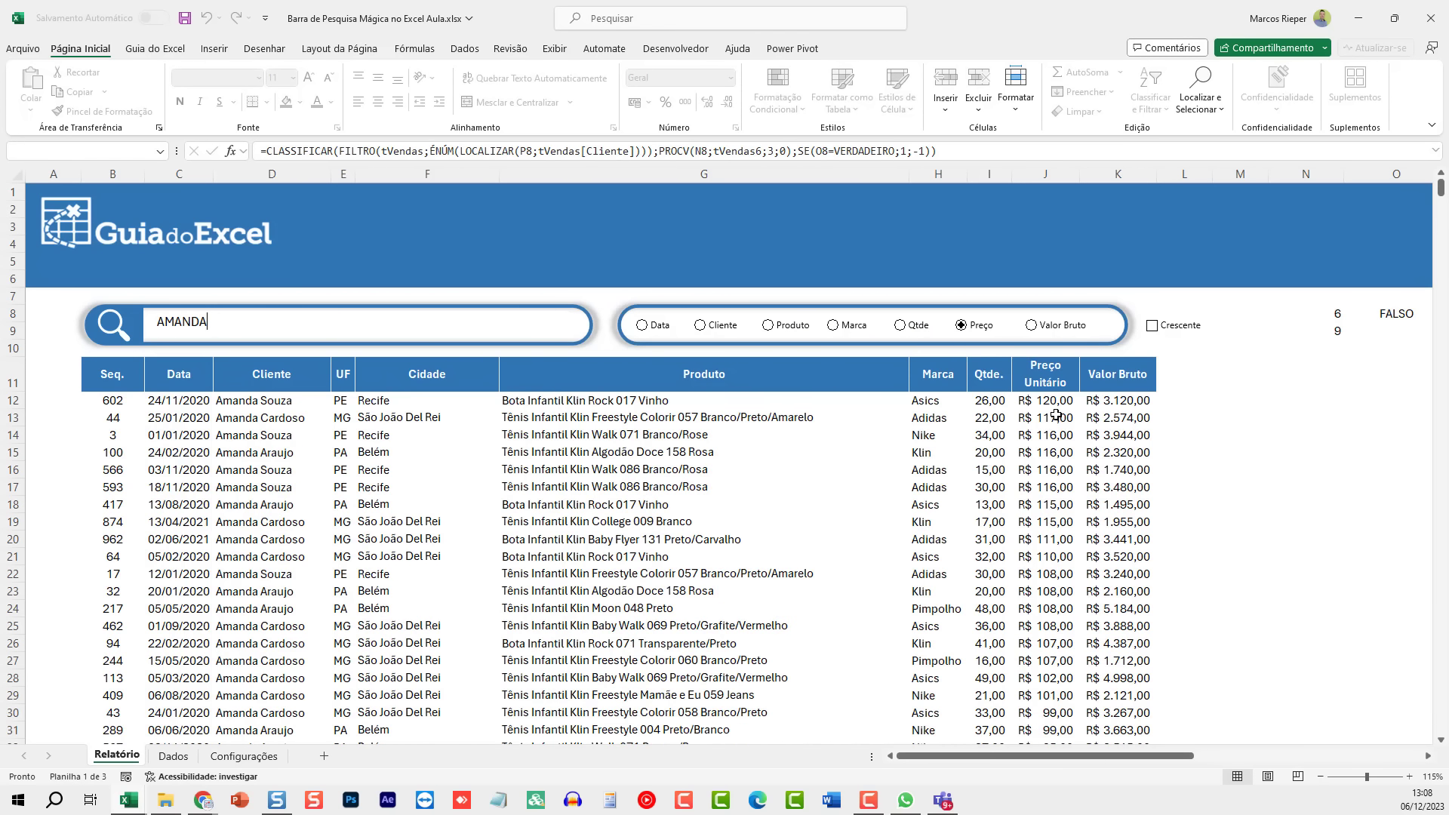
{"action": "left_click", "coordinate": [1069, 329]}
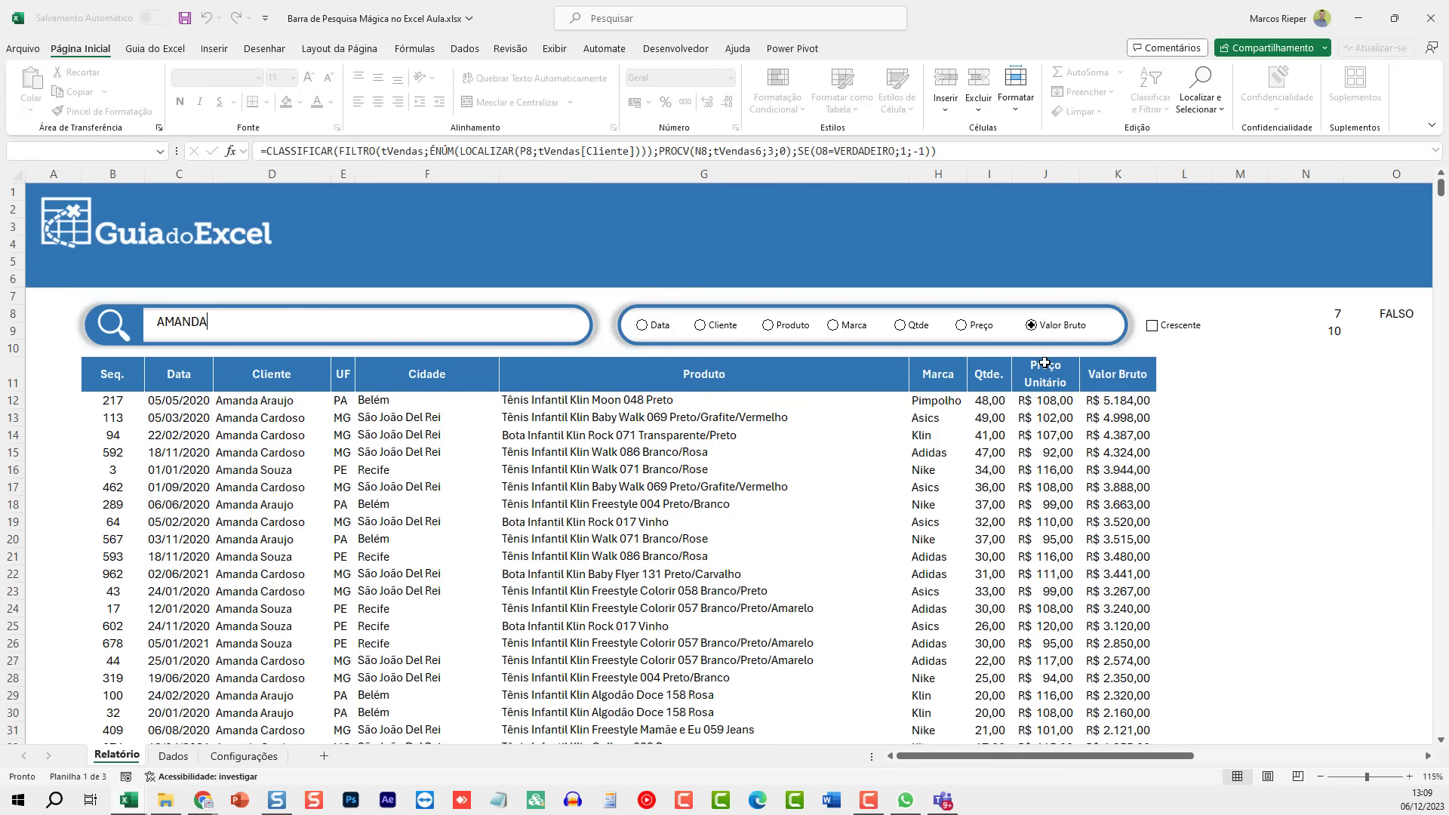
{"action": "left_click", "coordinate": [1178, 331]}
{"action": "left_click", "coordinate": [1179, 330]}
{"action": "left_click", "coordinate": [1179, 331]}
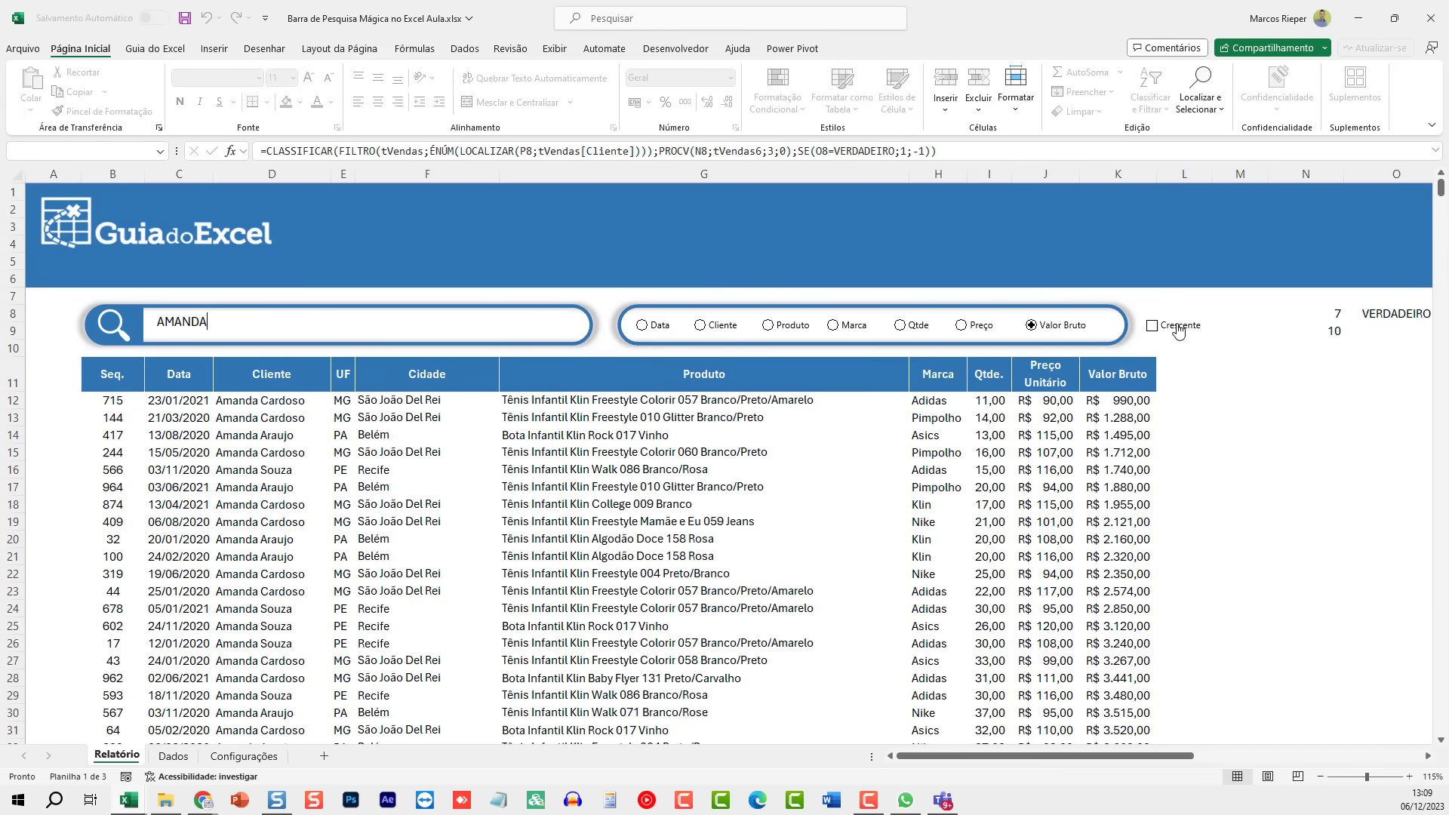
{"action": "left_click", "coordinate": [1179, 331]}
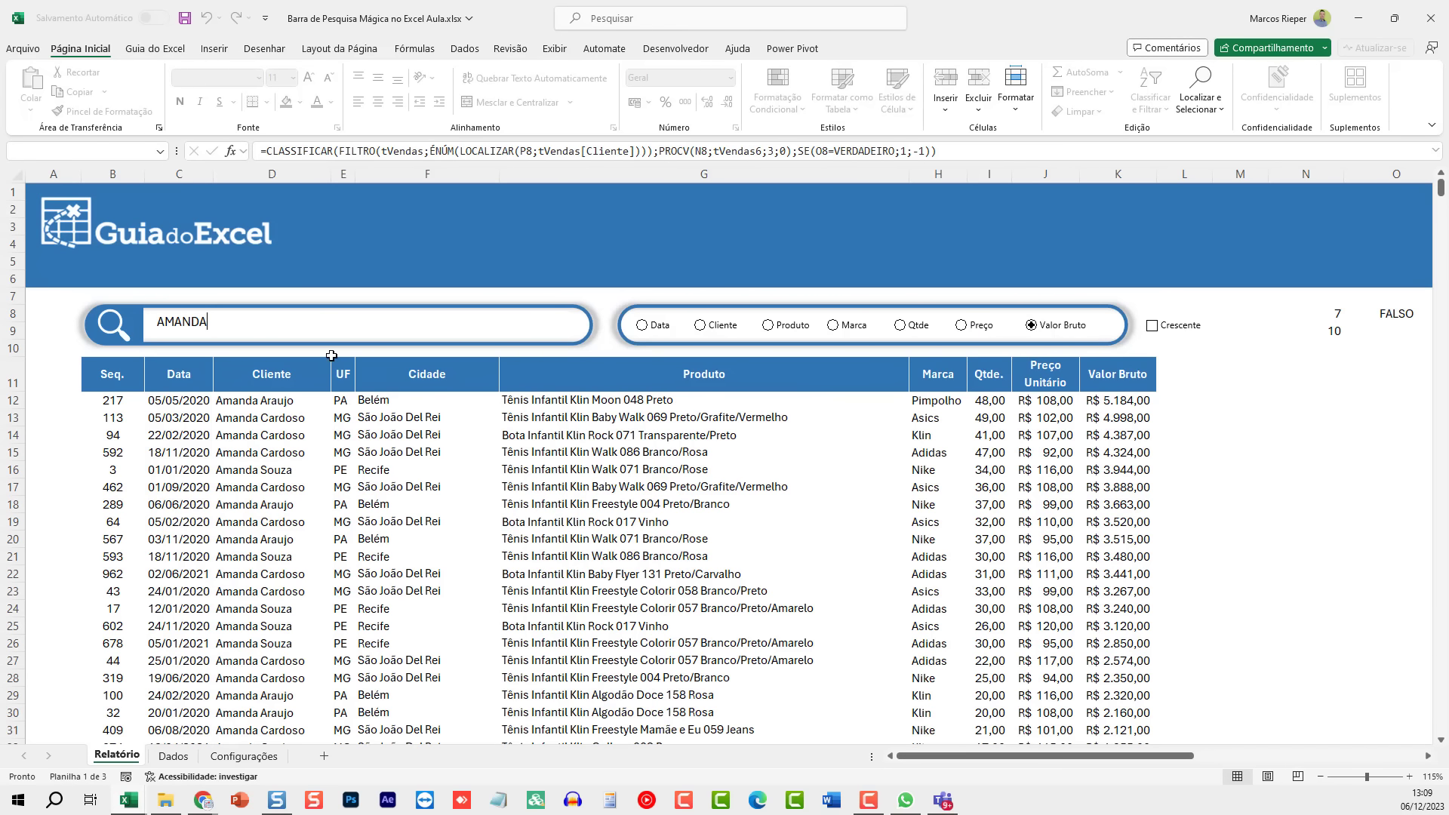
Step: Search for a customer surname in capital letters and test each sort option from Data through Valor Bruto
{"action": "double_click", "coordinate": [260, 325]}
{"action": "type", "text": "CARDOSO"}
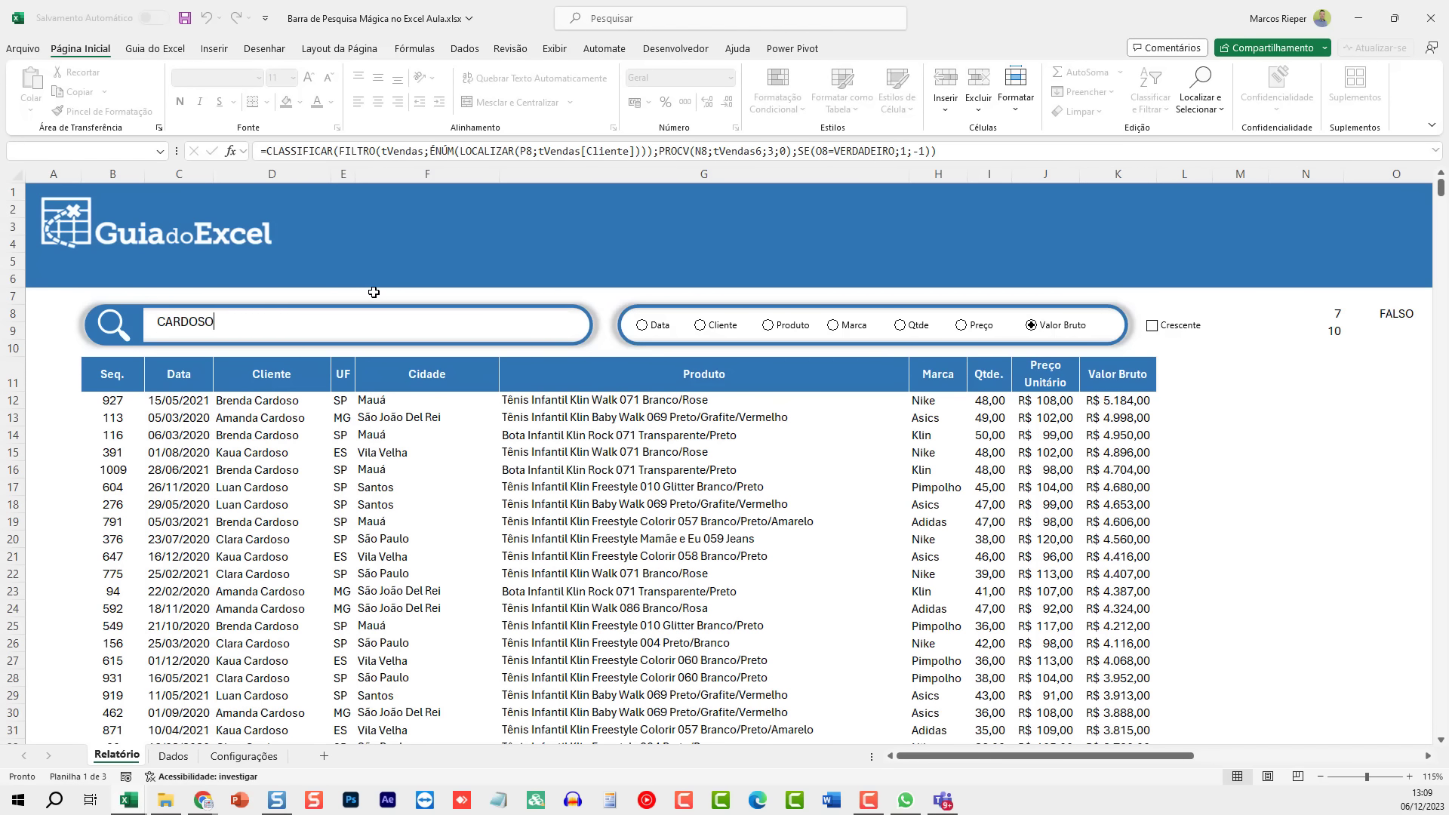
{"action": "left_click", "coordinate": [643, 326]}
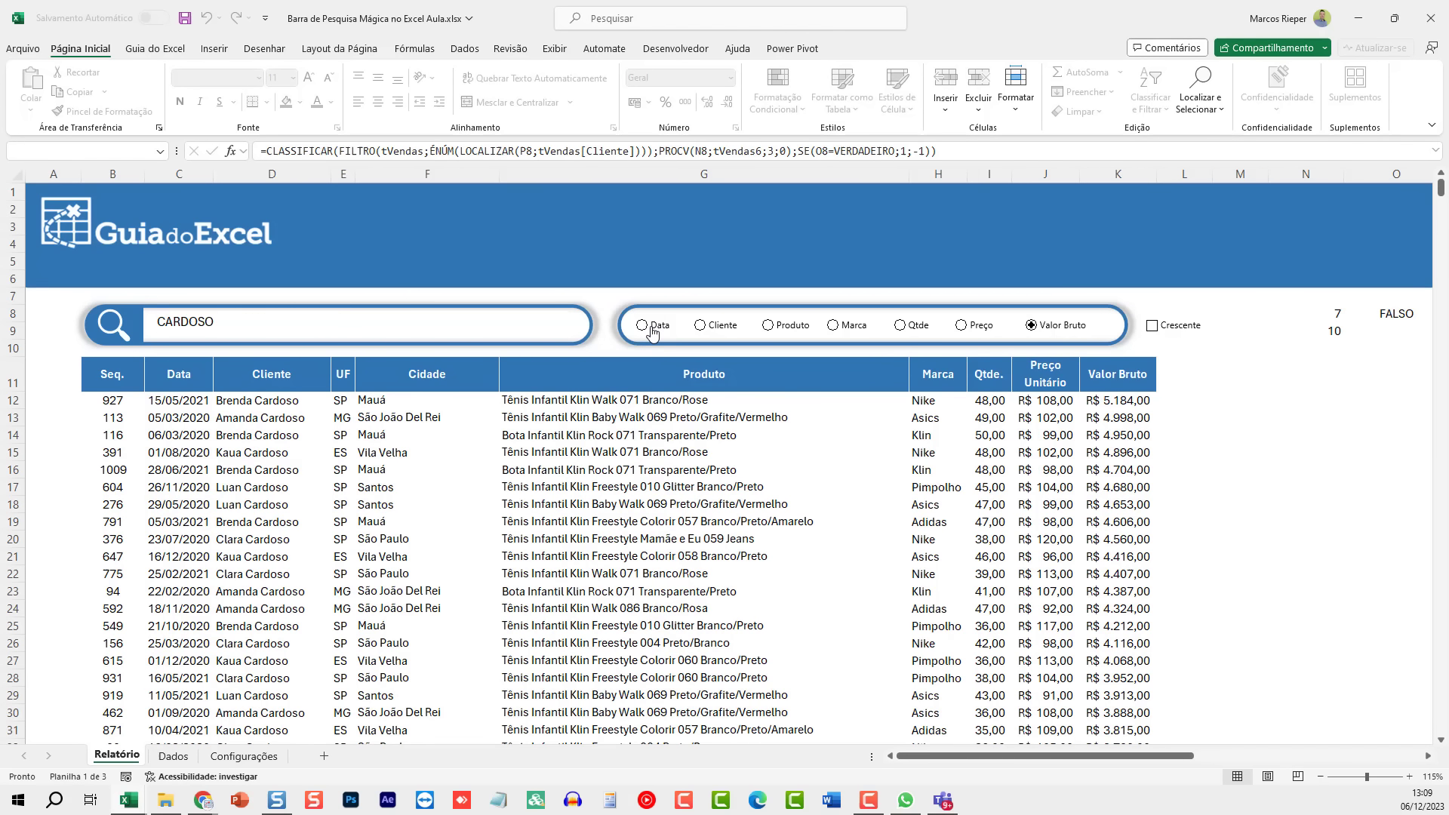
{"action": "left_click", "coordinate": [718, 326]}
{"action": "left_click", "coordinate": [777, 325]}
{"action": "left_click", "coordinate": [841, 325]}
{"action": "left_click", "coordinate": [906, 326]}
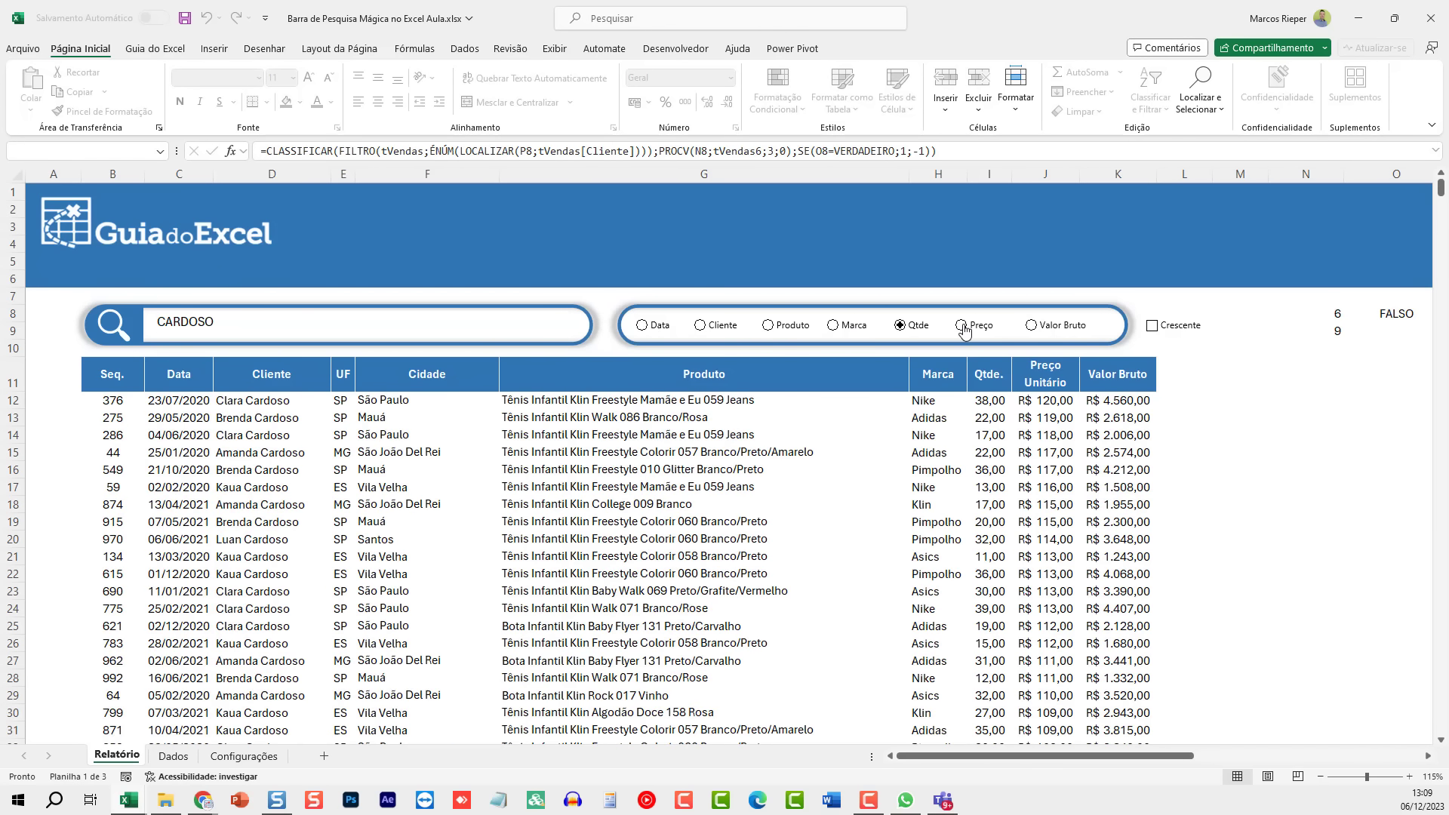
{"action": "left_click", "coordinate": [1031, 326]}
Step: Switch the sort option back from Preço through Qtde, Produto and Cliente to Data
{"action": "left_click", "coordinate": [961, 326]}
{"action": "left_click", "coordinate": [900, 325]}
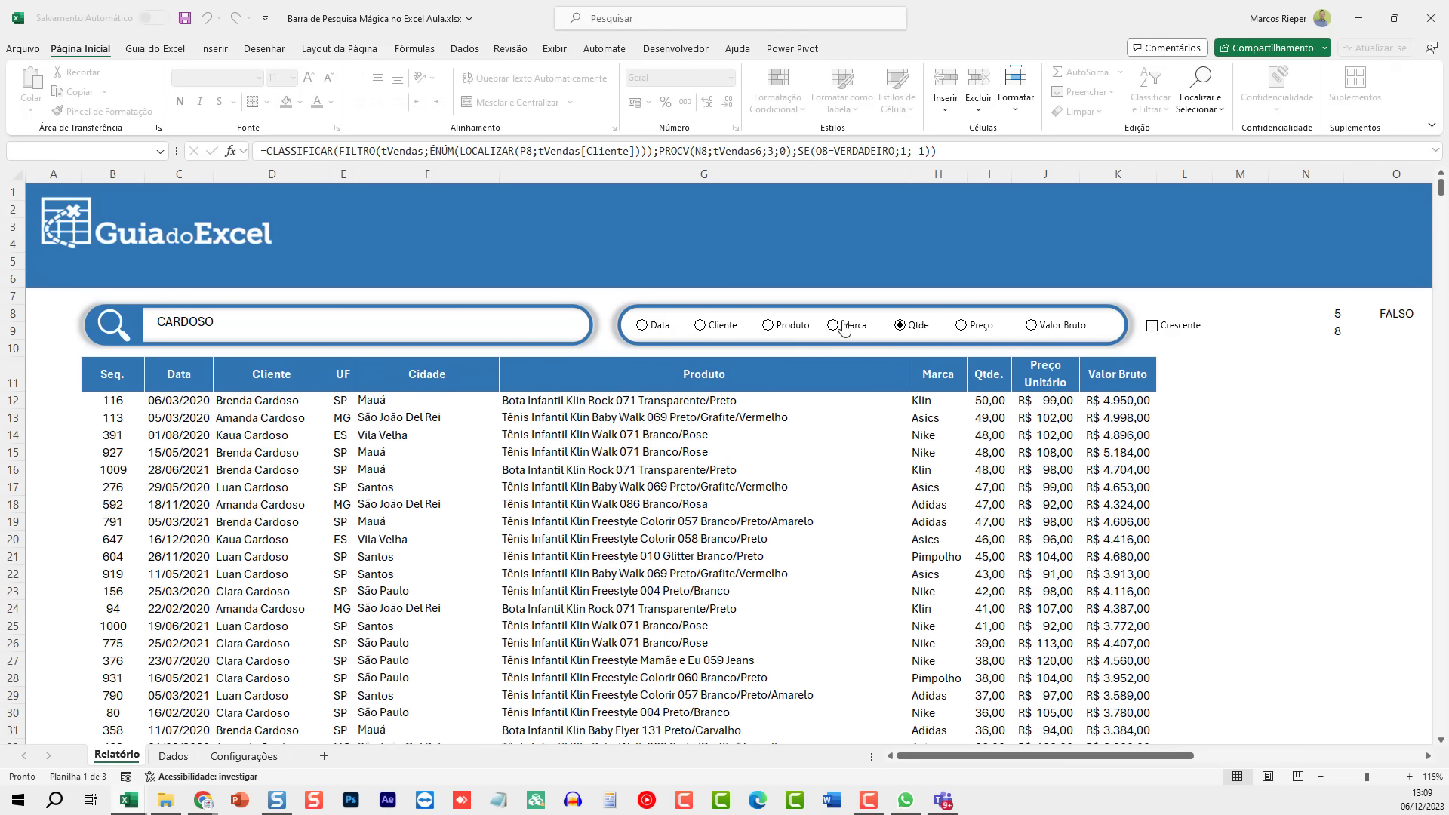
{"action": "left_click", "coordinate": [768, 326]}
{"action": "left_click", "coordinate": [701, 325]}
{"action": "left_click", "coordinate": [642, 325]}
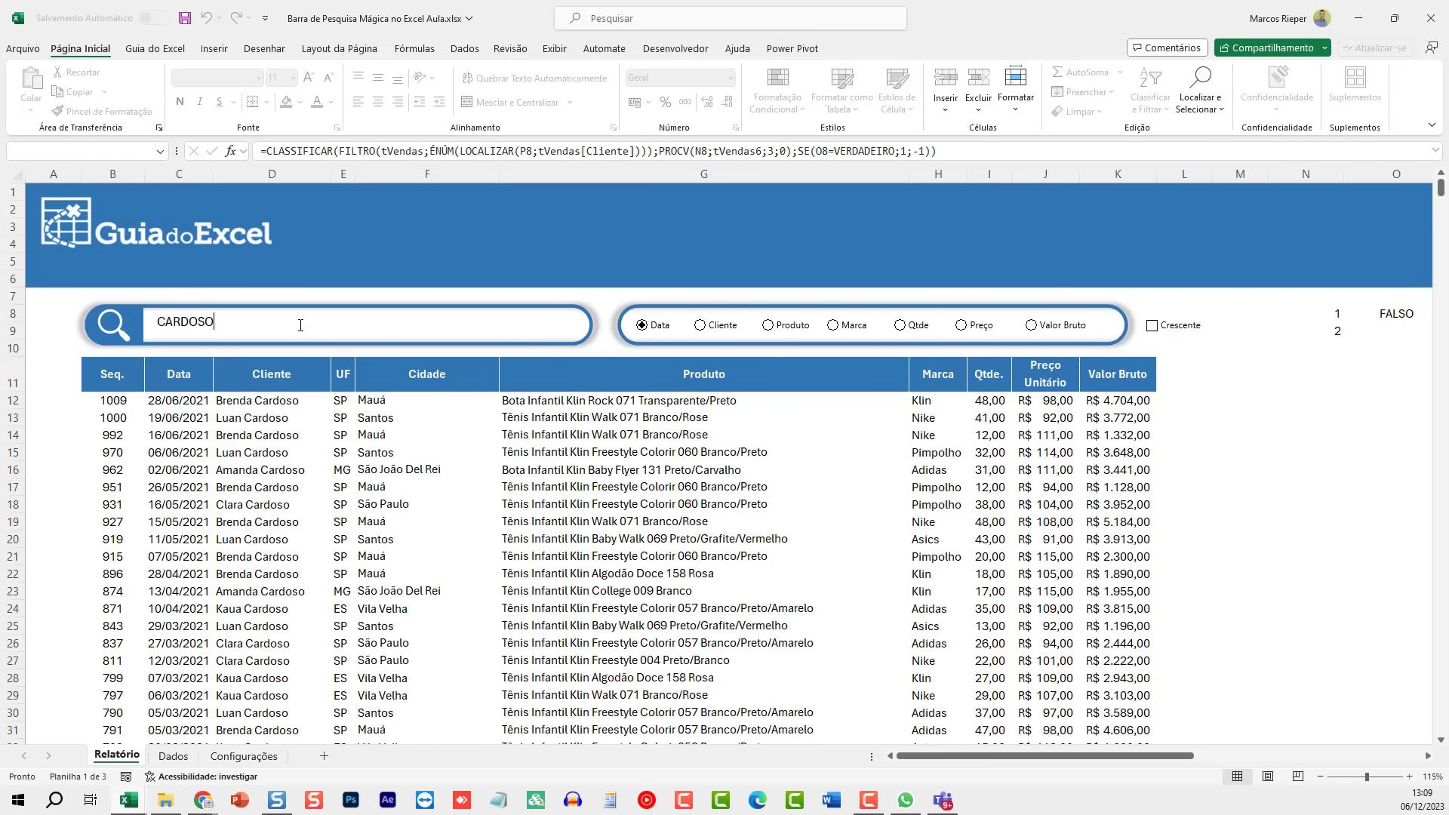
Step: Replace the surname in the search bar with a customer's first name and review the B12 formula
{"action": "left_click_drag", "start_coordinate": [300, 325], "coordinate": [147, 324]}
{"action": "type", "text": "BREA"}
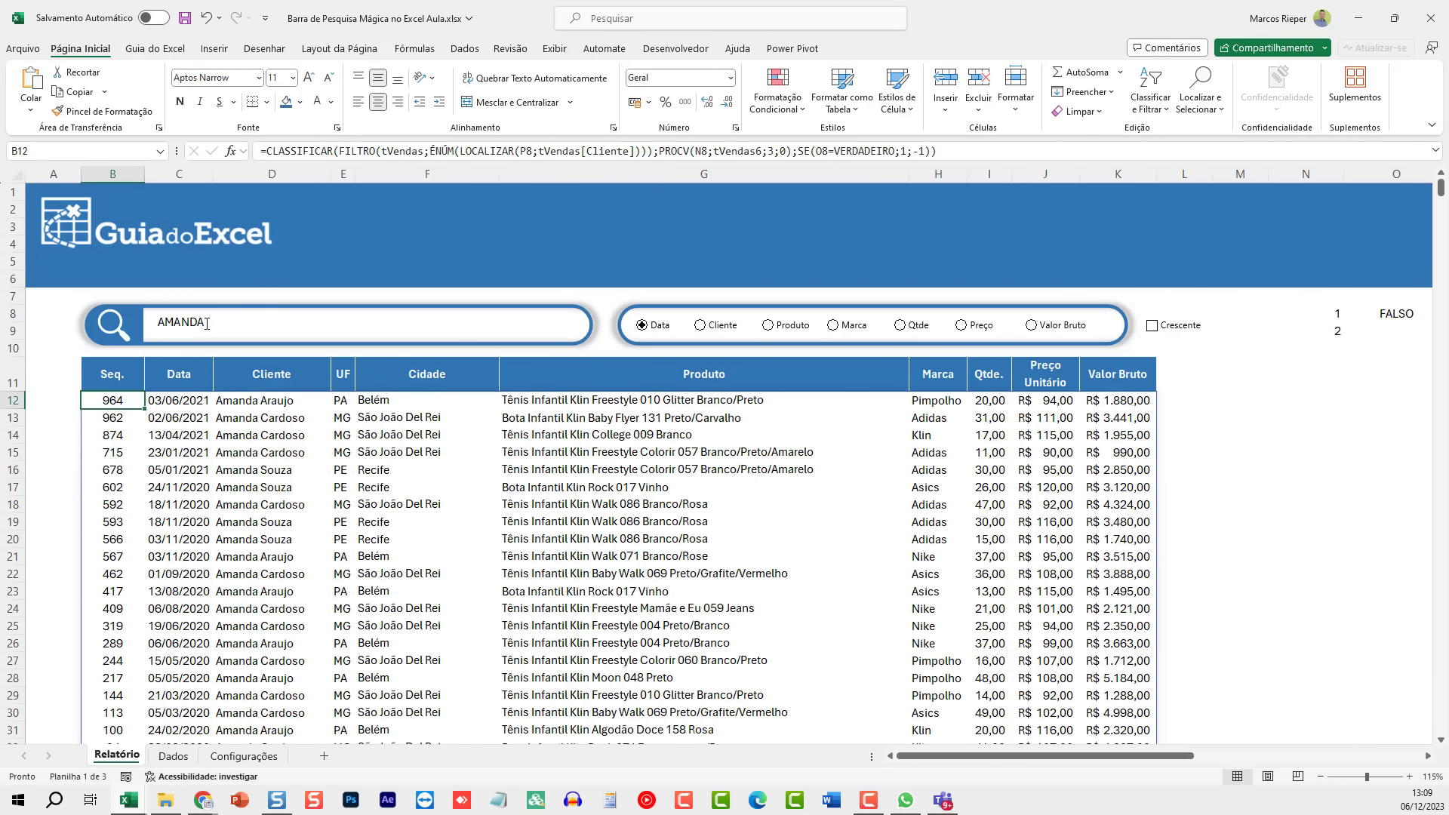
{"action": "key", "text": "ctrl+Return"}
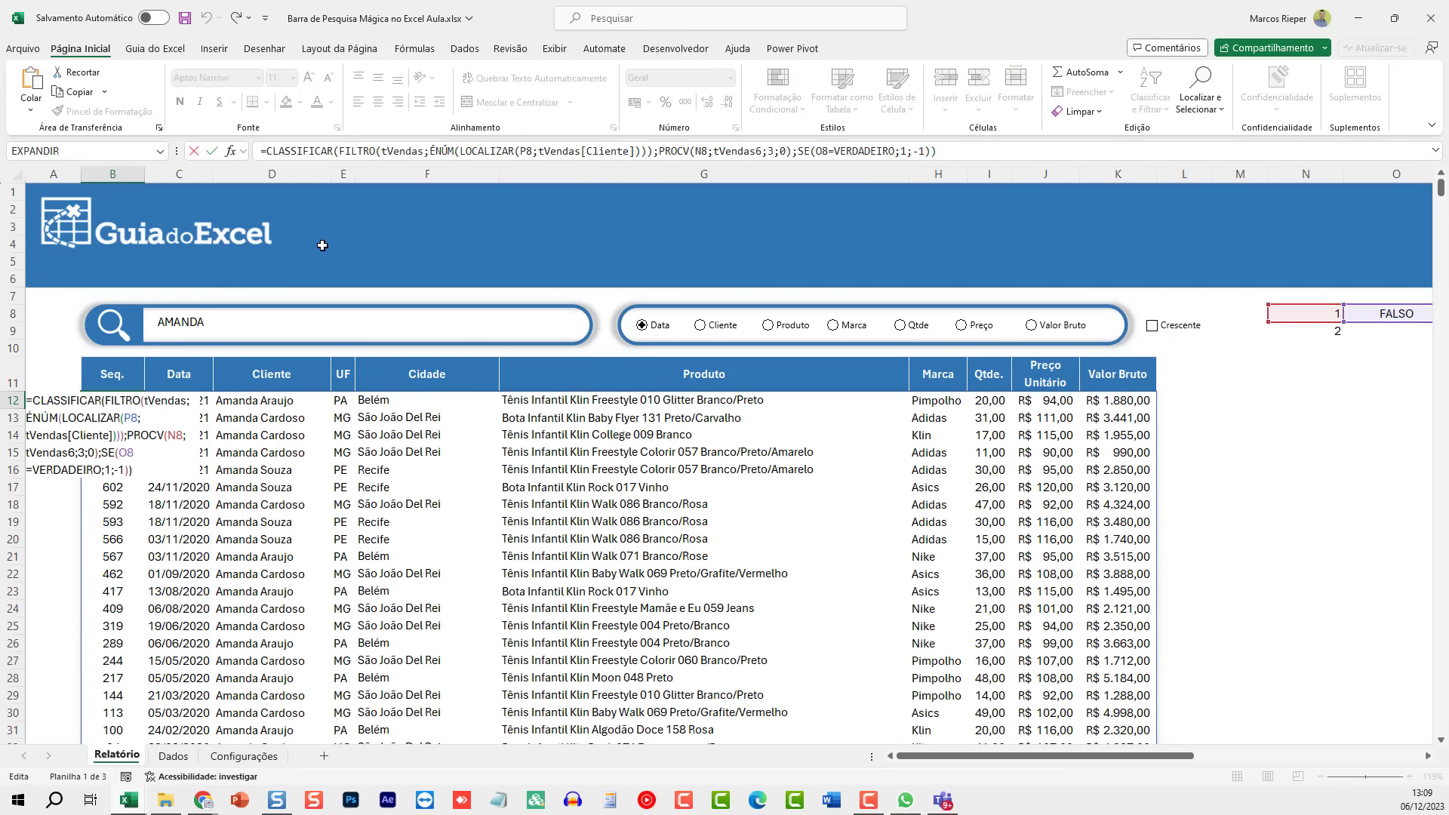
Step: Replace the search bar text with ZZ to test a search that matches no customer
{"action": "left_click", "coordinate": [221, 316]}
{"action": "type", "text": "ZZ"}
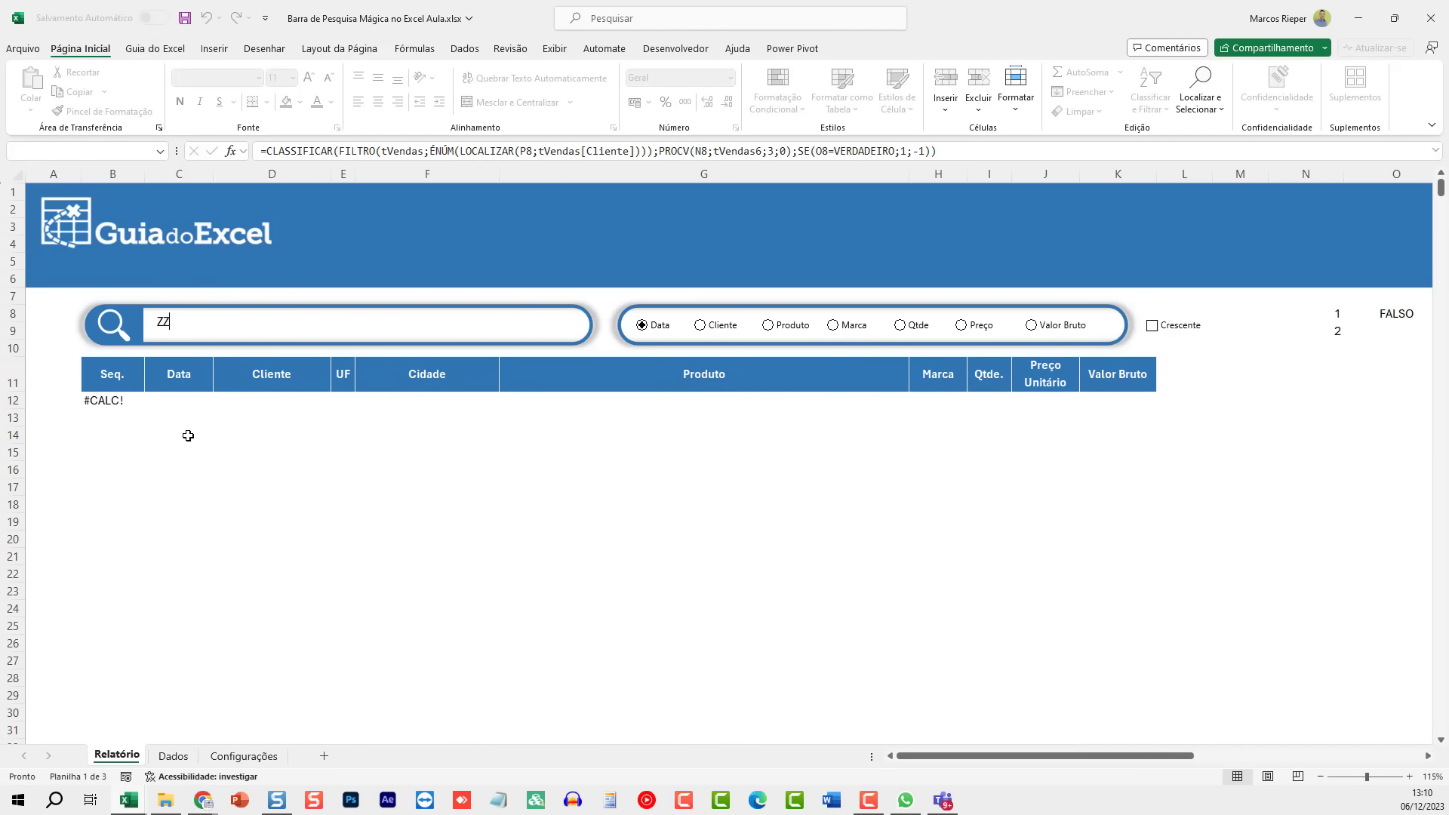
{"action": "left_click", "coordinate": [188, 430]}
Step: Try adding "SEM DADOS" as the FILTRO empty-result argument in B12's formula, and undo it
{"action": "left_click", "coordinate": [137, 400]}
{"action": "key", "text": "F2"}
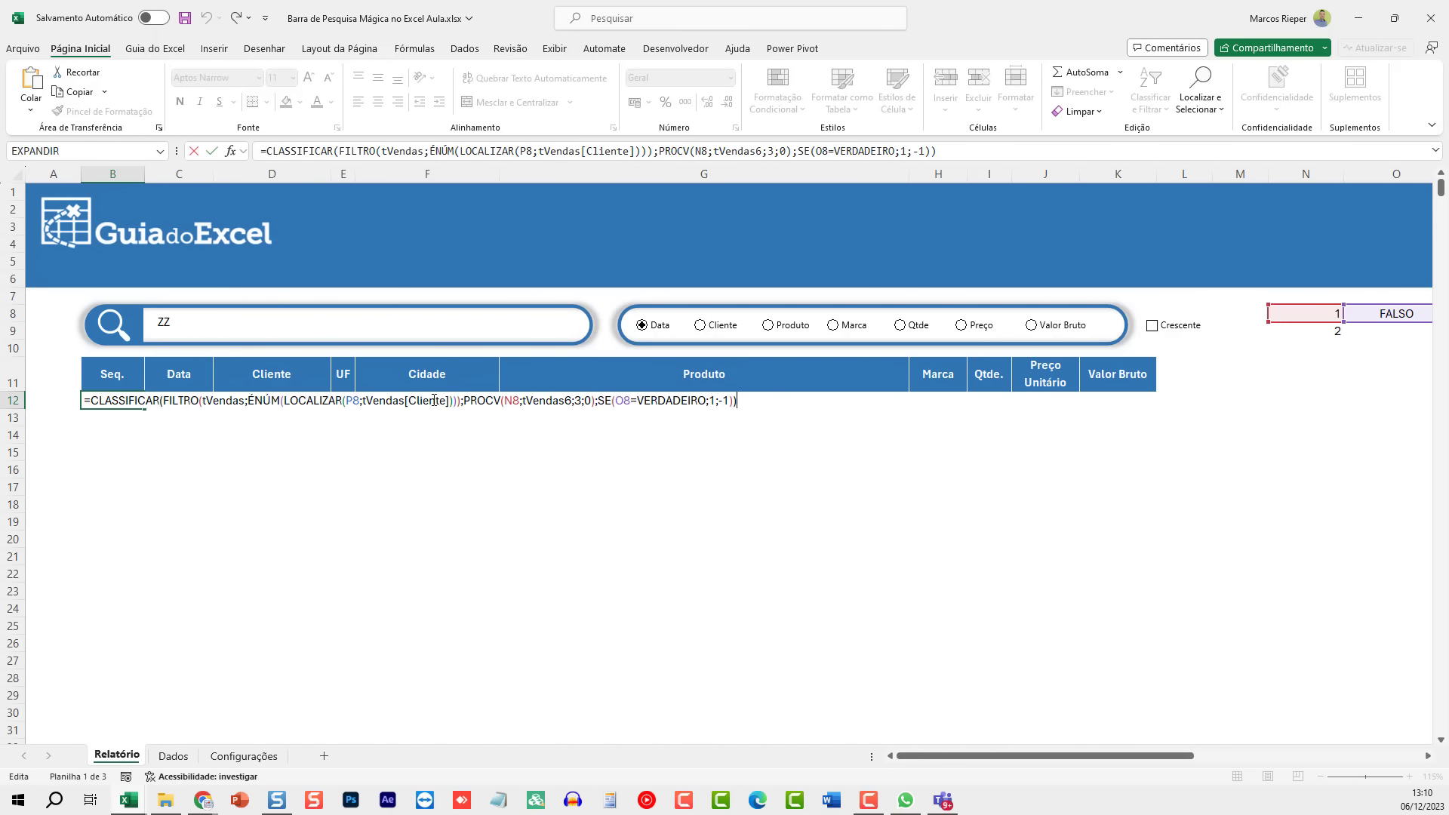
{"action": "left_click", "coordinate": [460, 402]}
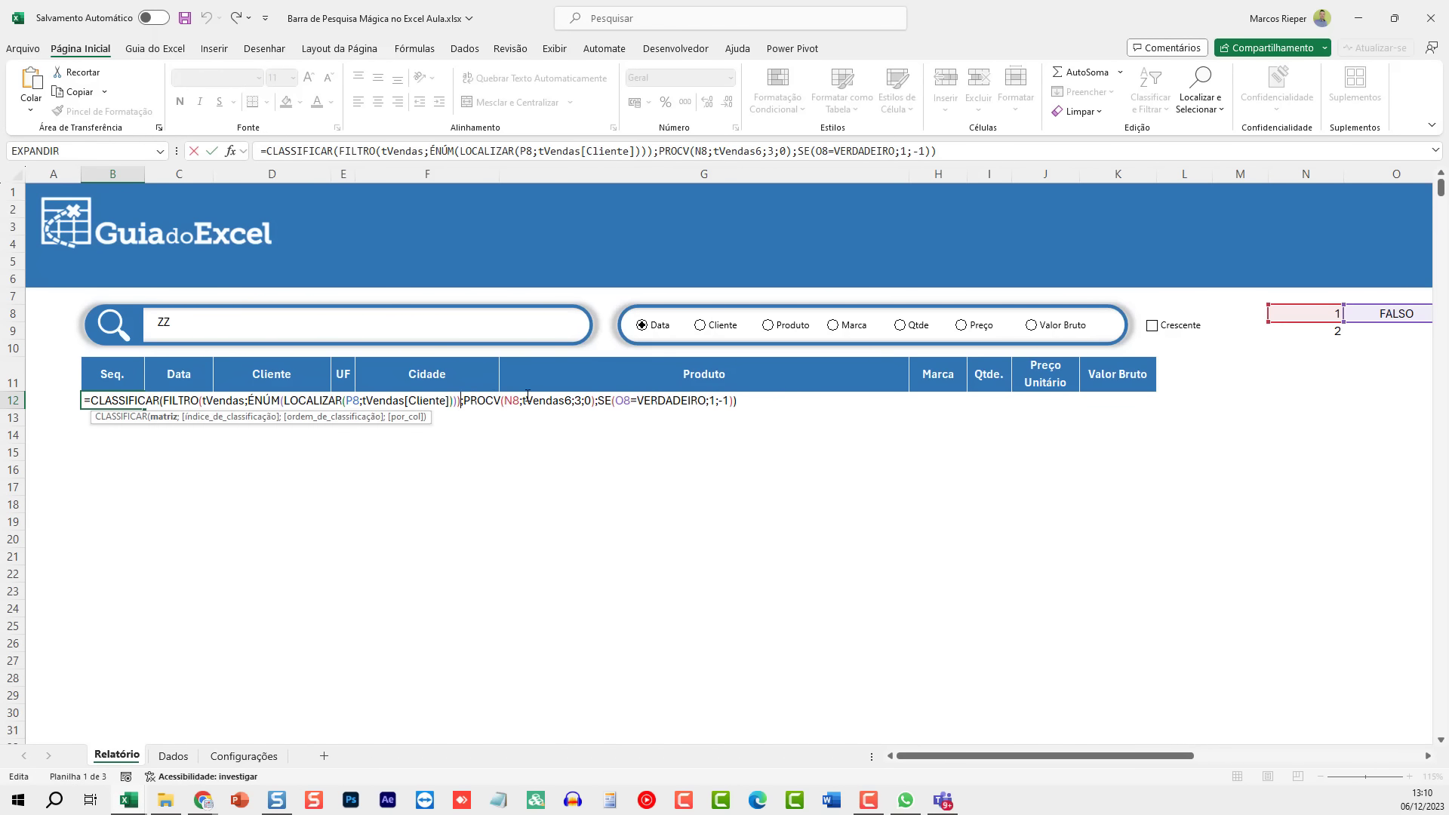
{"action": "key", "text": "Left"}
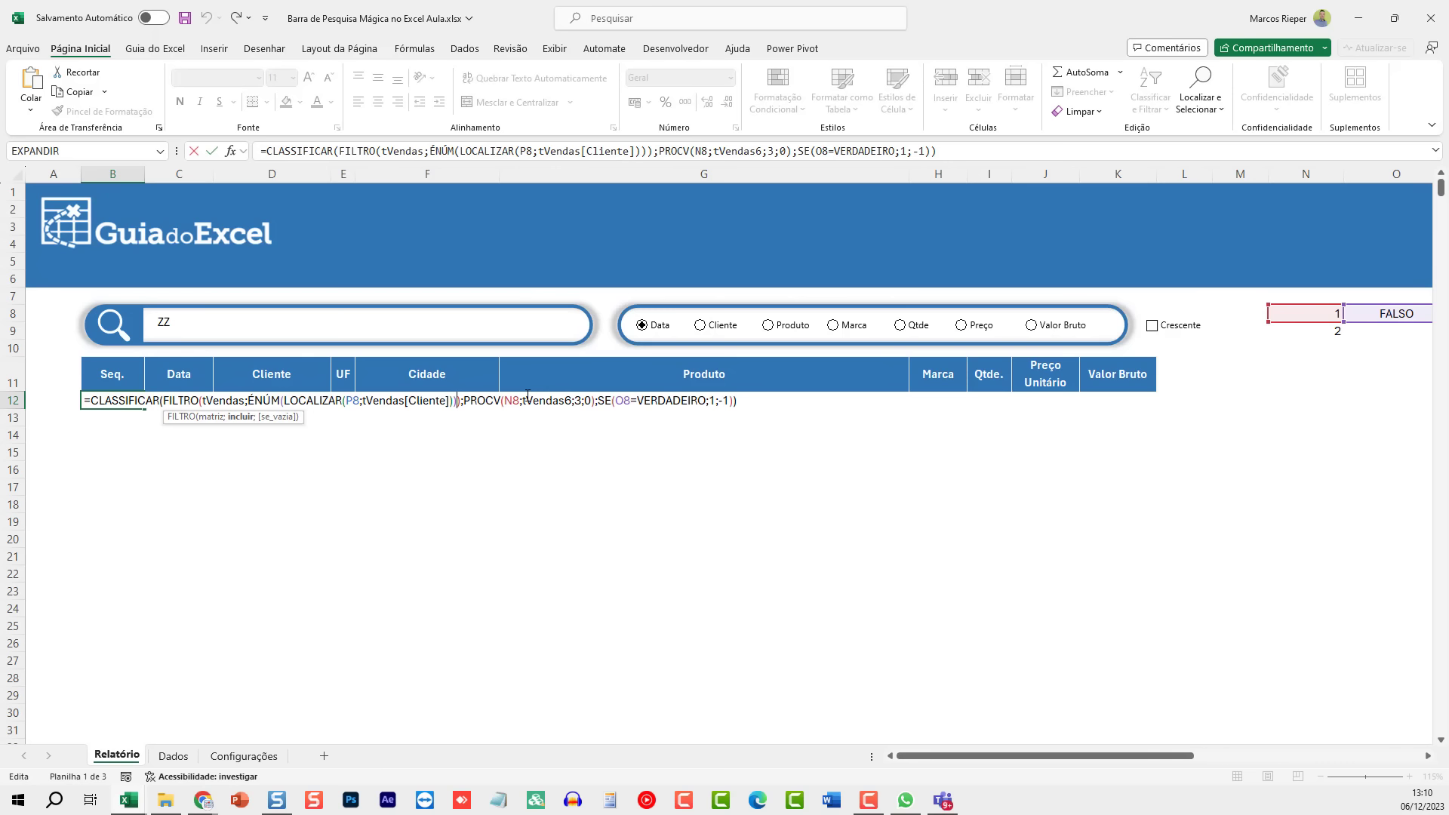
{"action": "type", "text": ";\"\""}
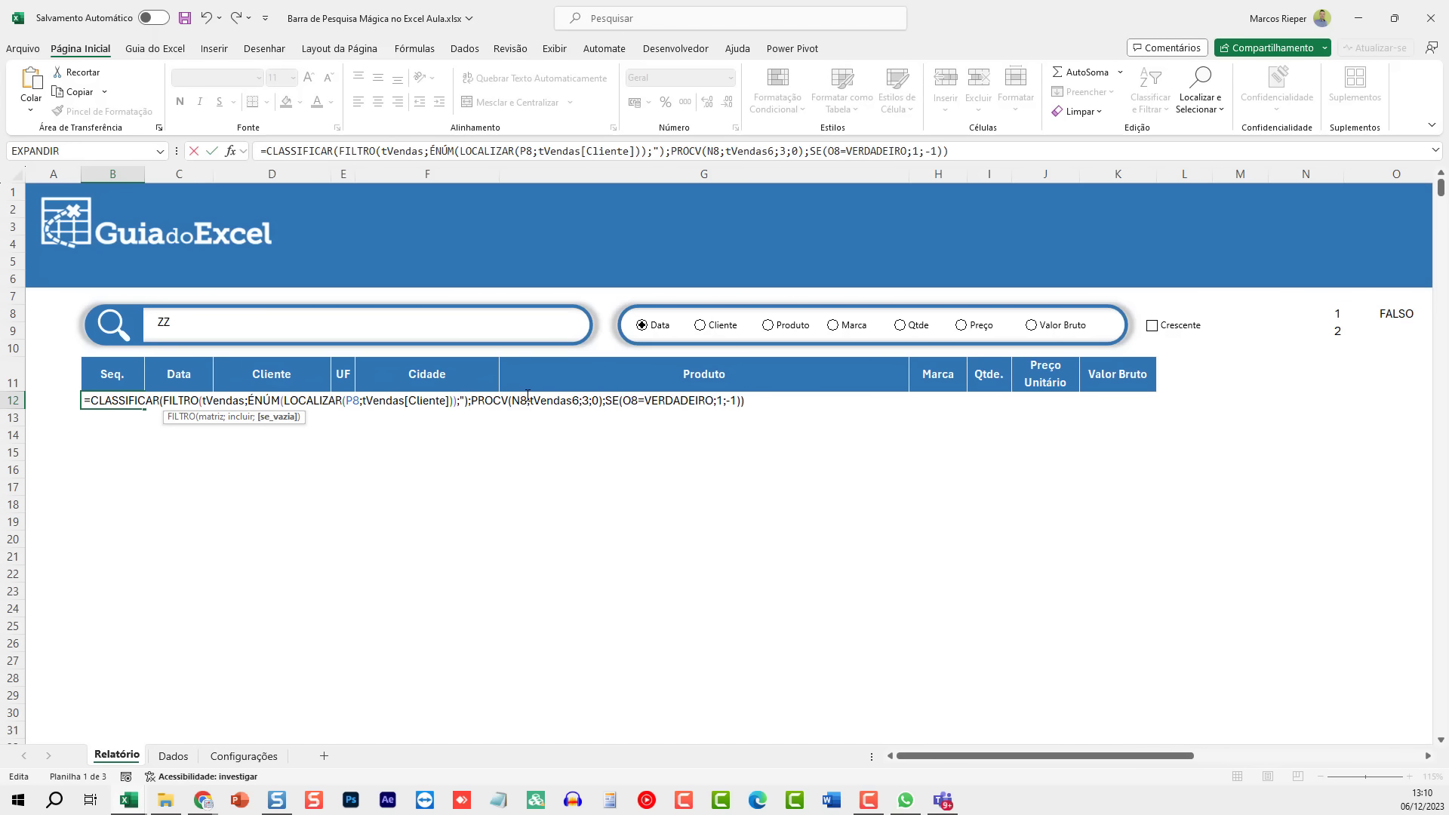
{"action": "type", "text": "SEM DADOS"}
{"action": "key", "text": "Return"}
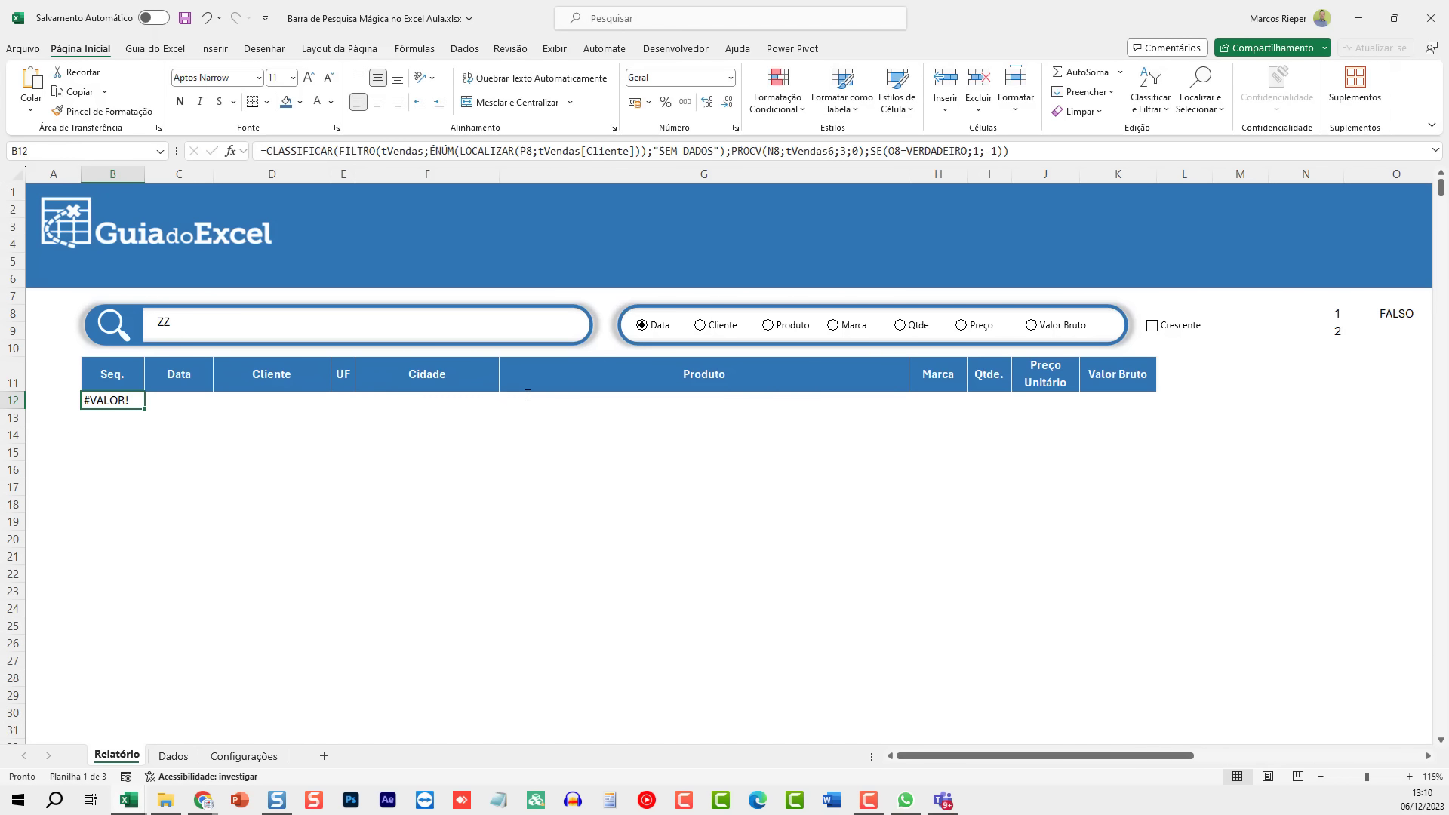
{"action": "key", "text": "ctrl+z"}
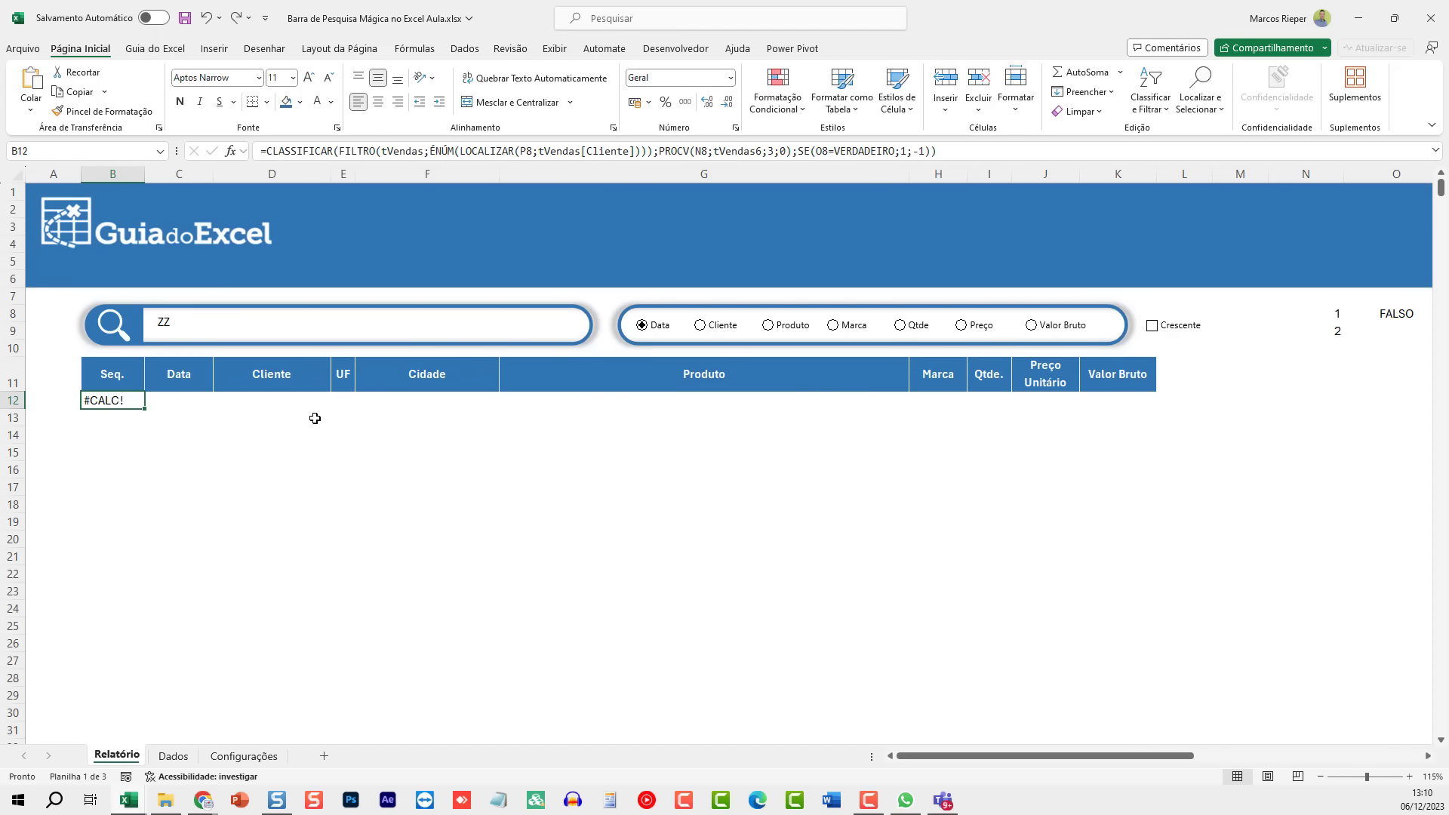
Step: Wrap the CLASSIFICAR formula in B12 with SEERRO, using "SEM DADOS" as the value on error
{"action": "key", "text": "F2"}
{"action": "left_click", "coordinate": [92, 400]}
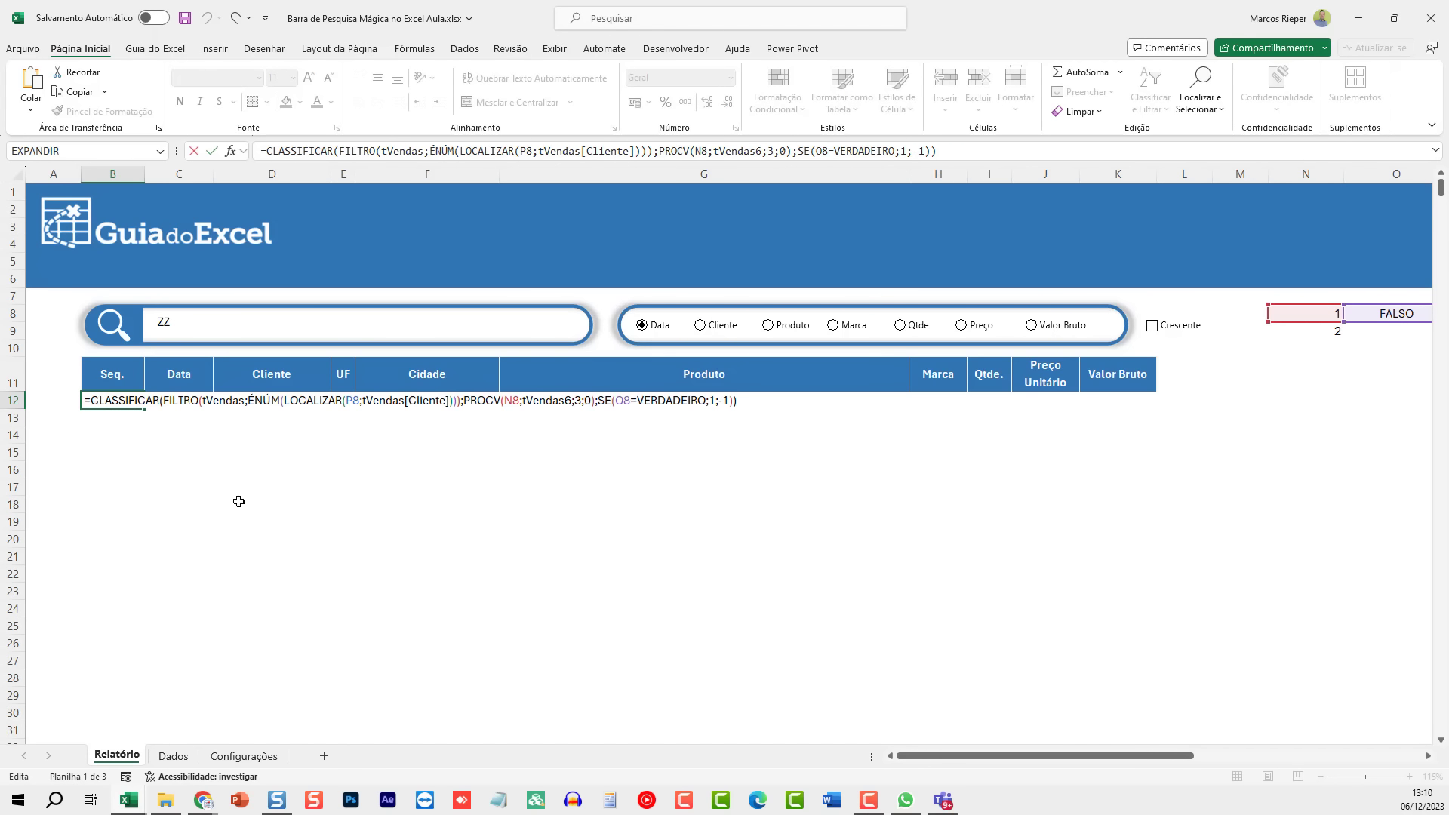
{"action": "type", "text": "SEERRO("}
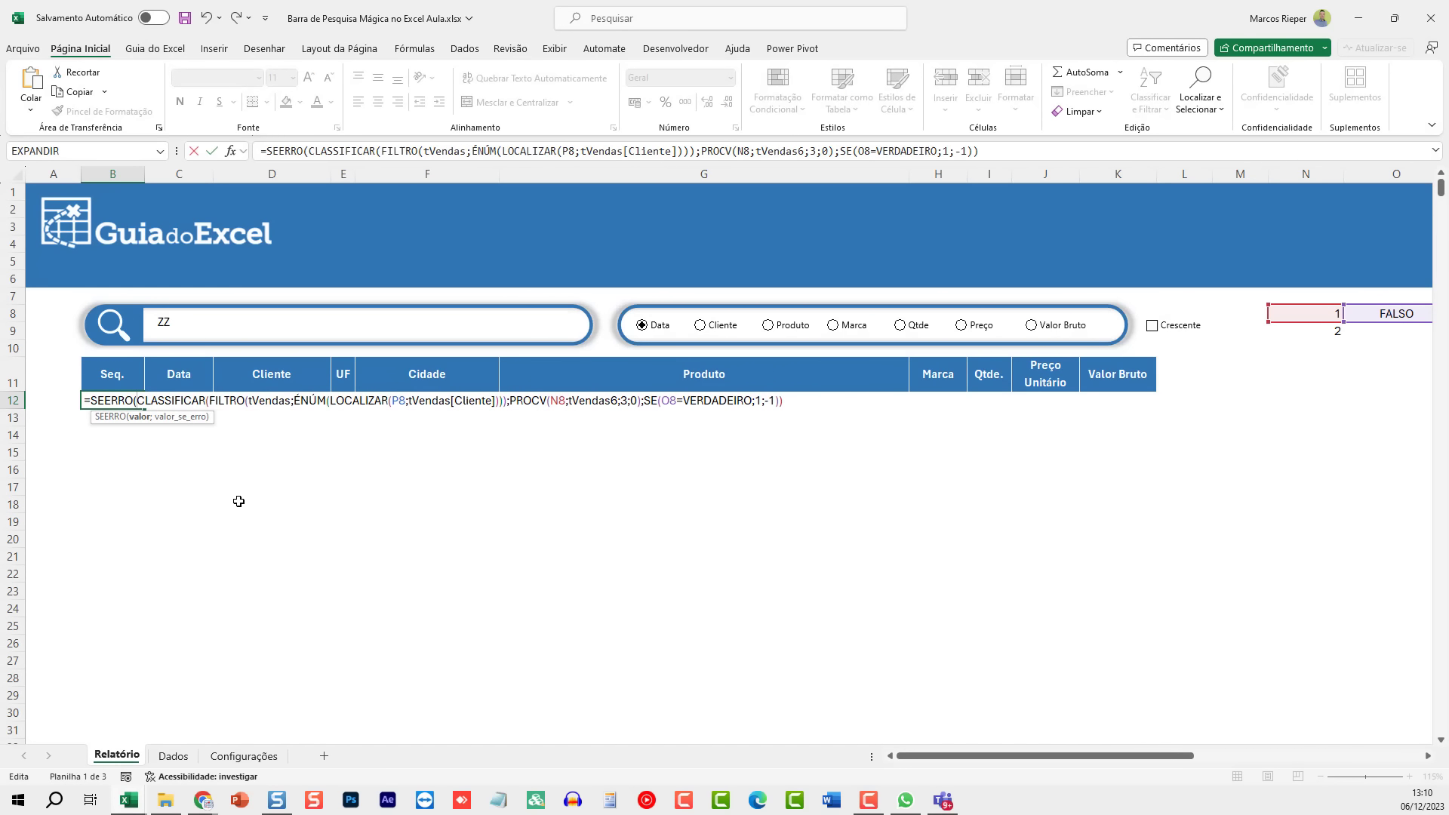
{"action": "key", "text": "End"}
{"action": "type", "text": ";\"SEM DADO"}
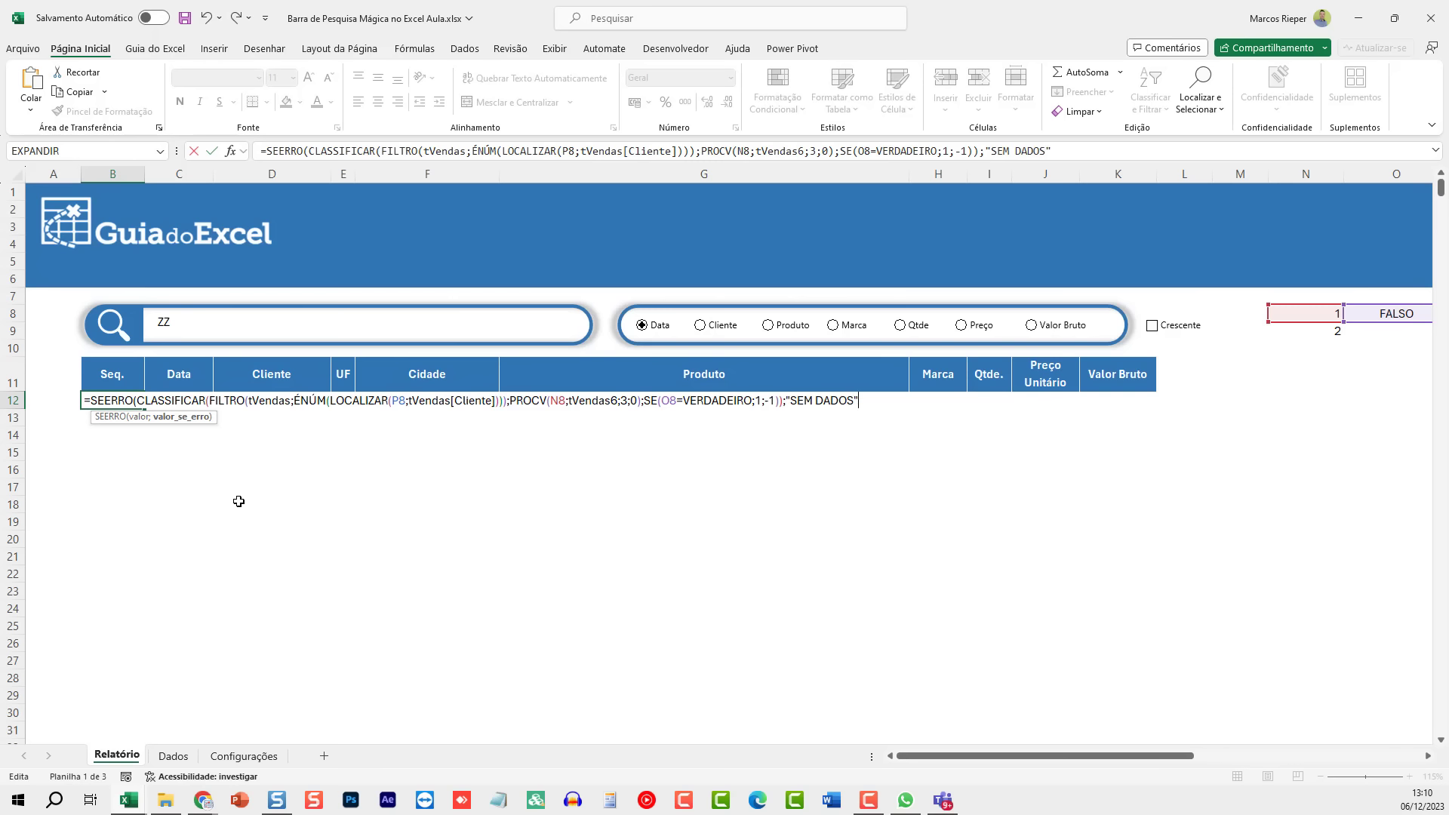
{"action": "type", "text": "S\")"}
{"action": "key", "text": "ctrl+Return"}
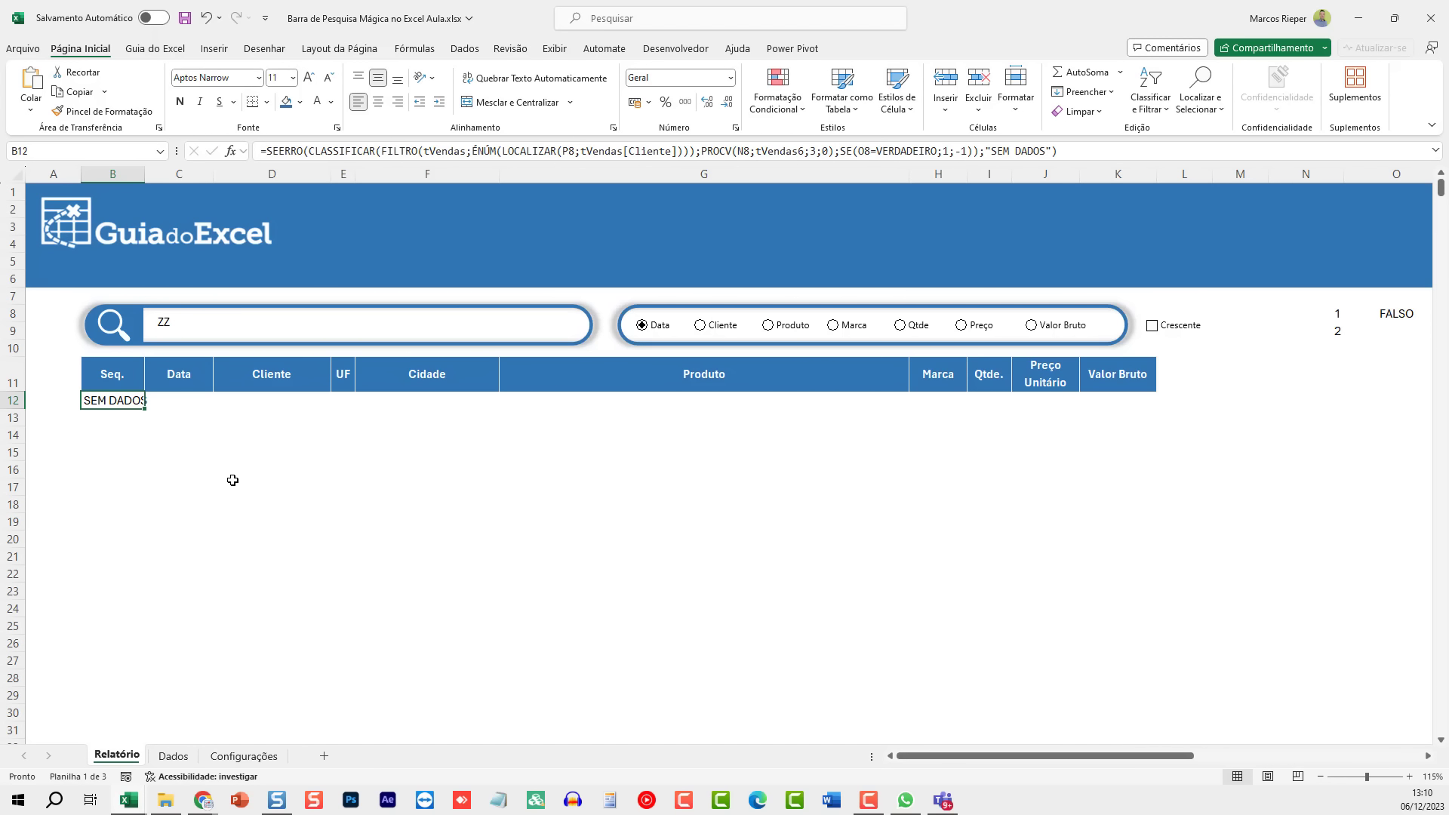
Step: Replace ZZ in the search bar with a customer's first name to test the SEERRO formula
{"action": "left_click", "coordinate": [184, 489]}
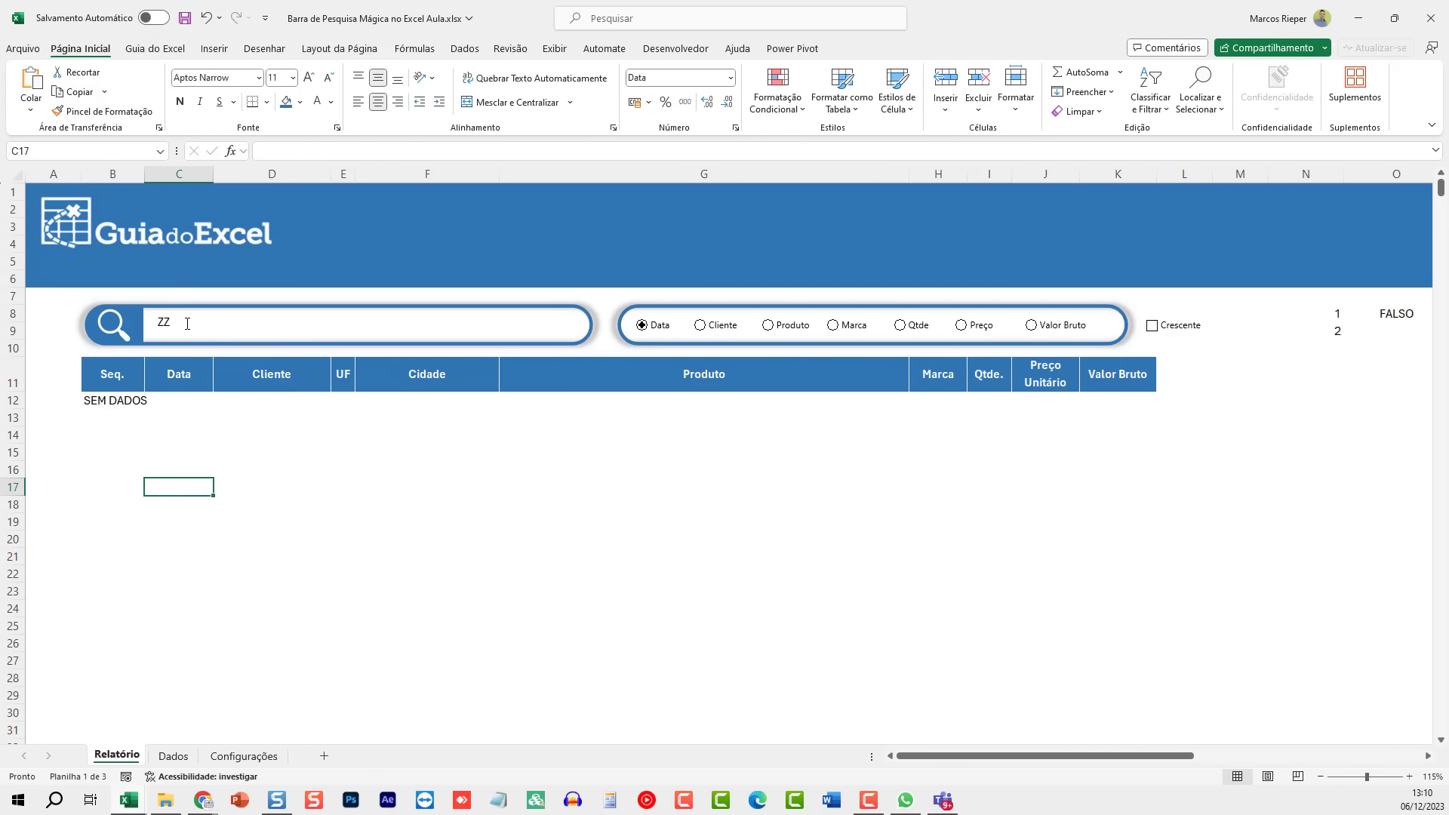
{"action": "left_click", "coordinate": [187, 323]}
{"action": "type", "text": "AMA"}
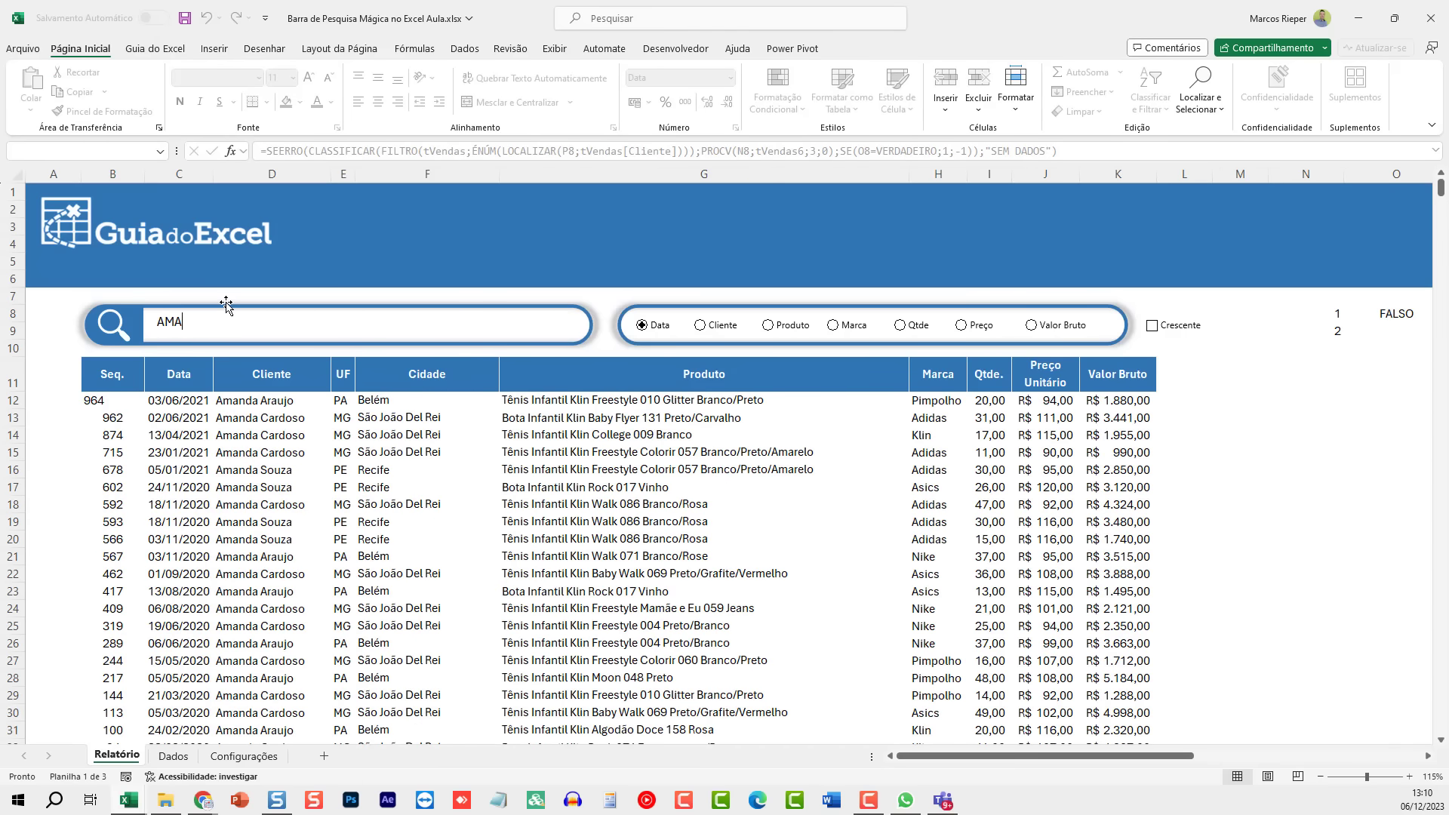
{"action": "type", "text": "NDA"}
Step: Center the content of B12 horizontally, and test the sort options Cliente and Data
{"action": "left_click", "coordinate": [105, 400]}
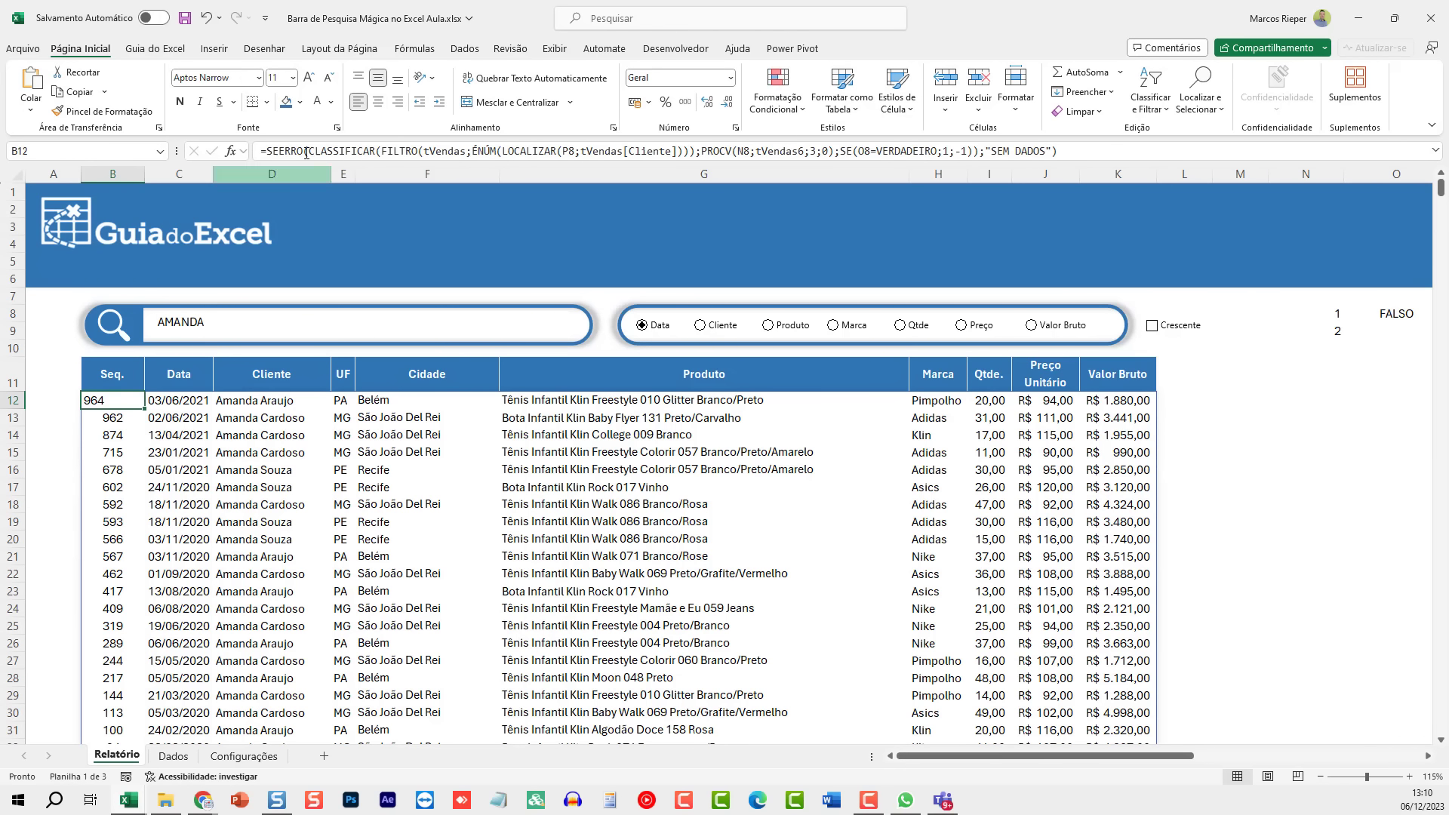
{"action": "left_click", "coordinate": [379, 106]}
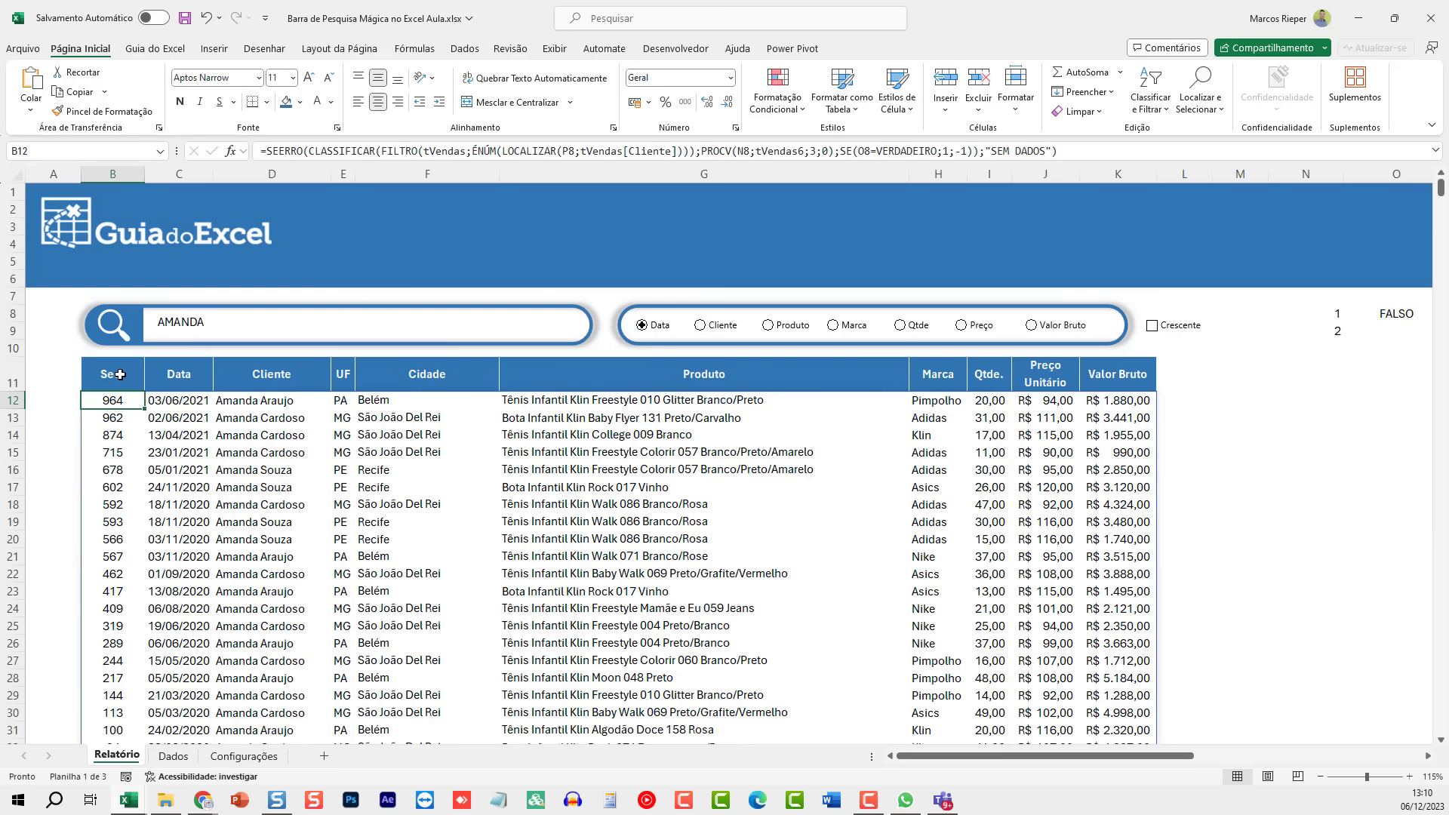
{"action": "left_click", "coordinate": [732, 326]}
{"action": "left_click", "coordinate": [654, 326]}
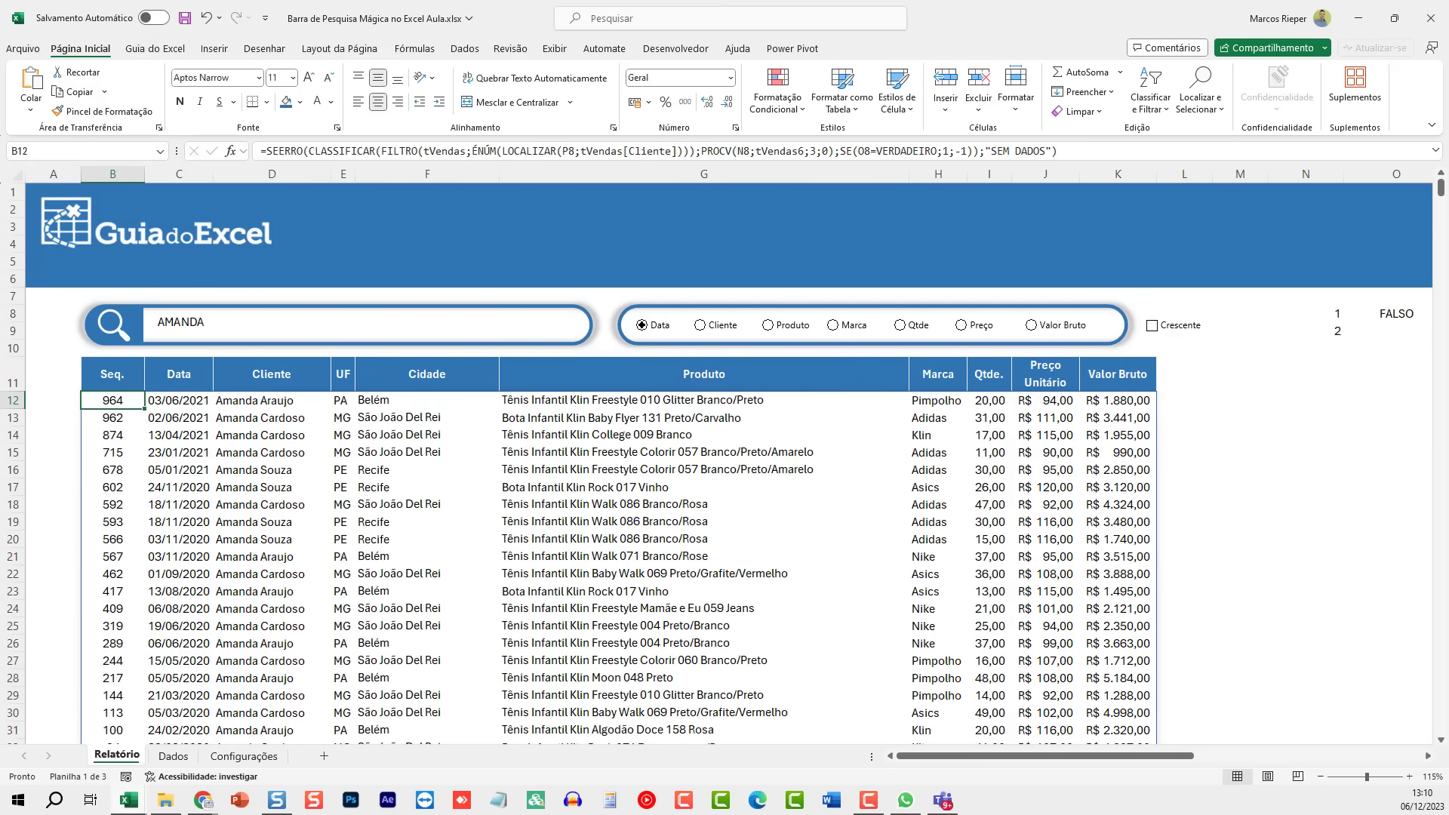